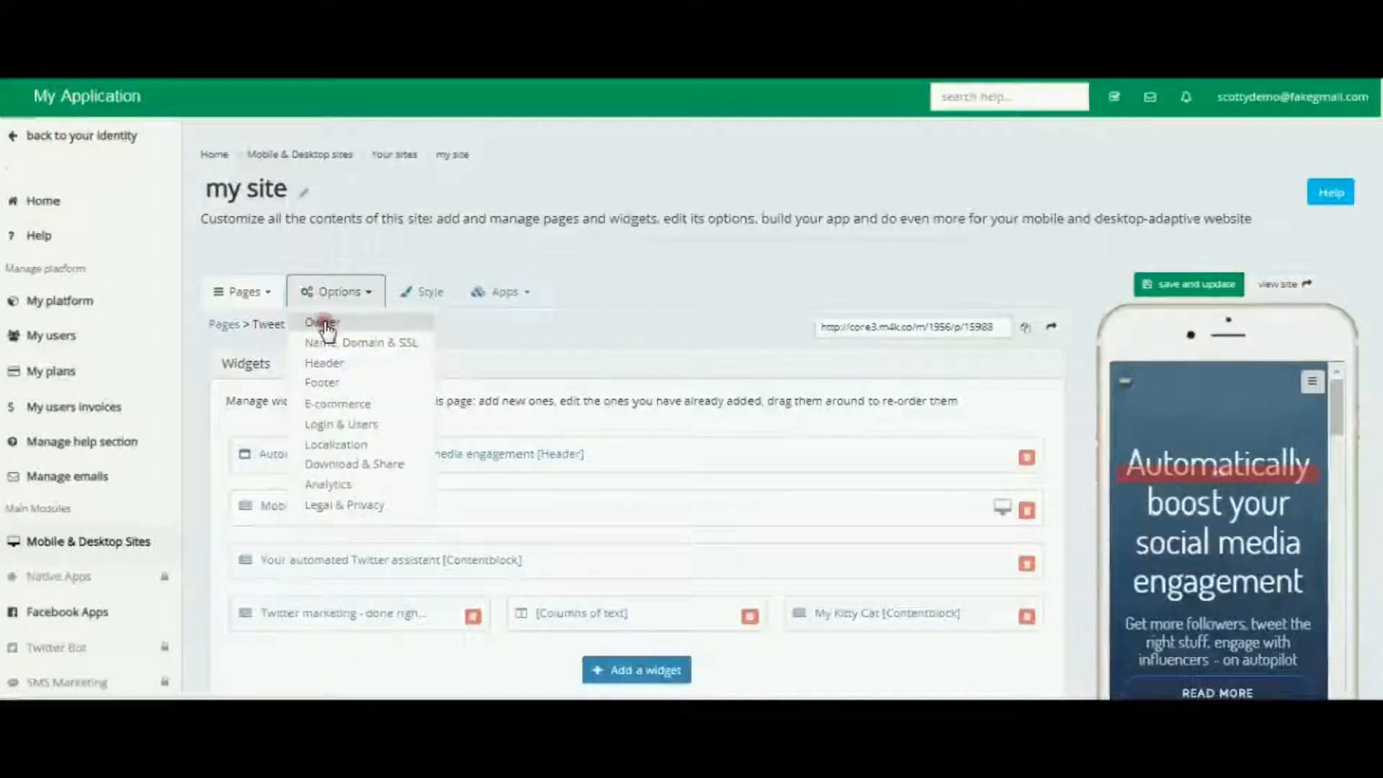
# Step: Open the site Owner options and inspect the list of available site owners
pyautogui.click(323, 324)
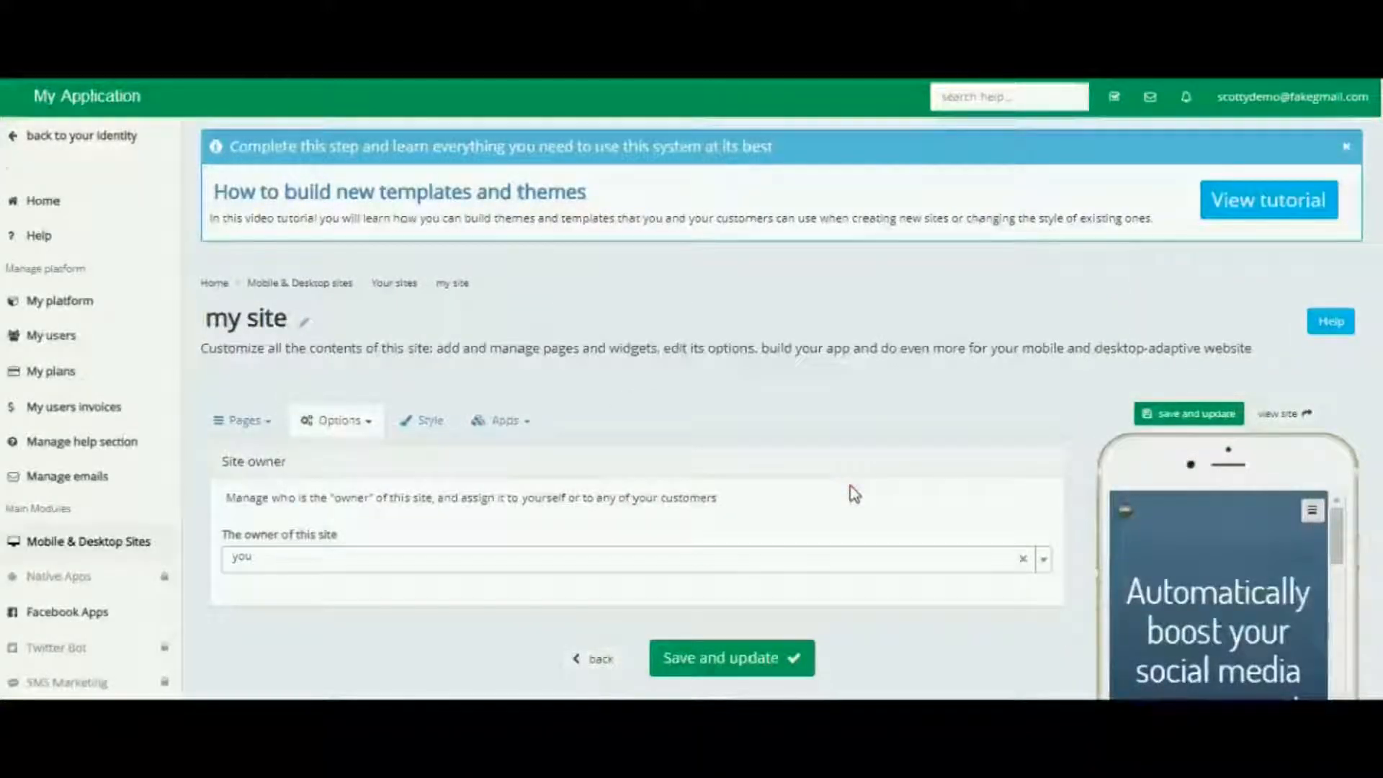
pyautogui.click(1020, 461)
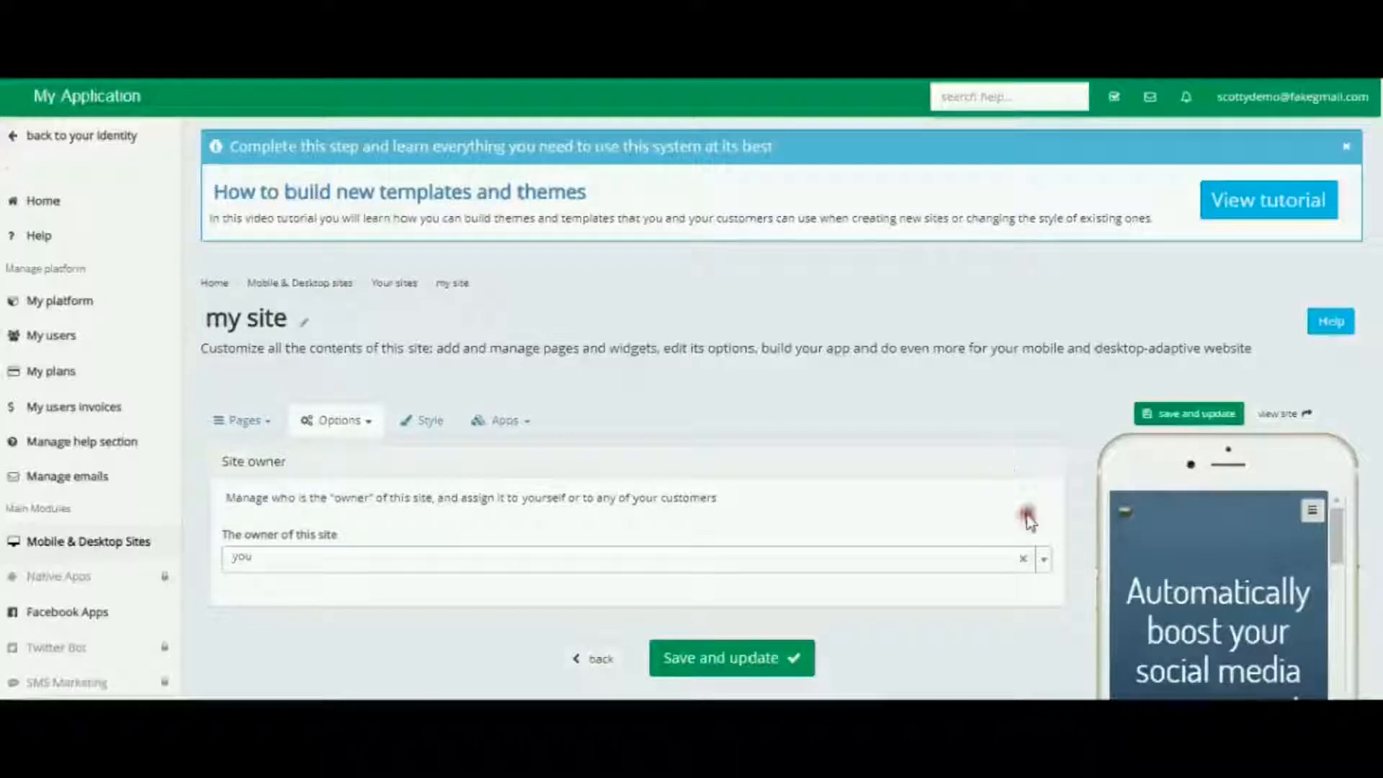
pyautogui.click(1043, 559)
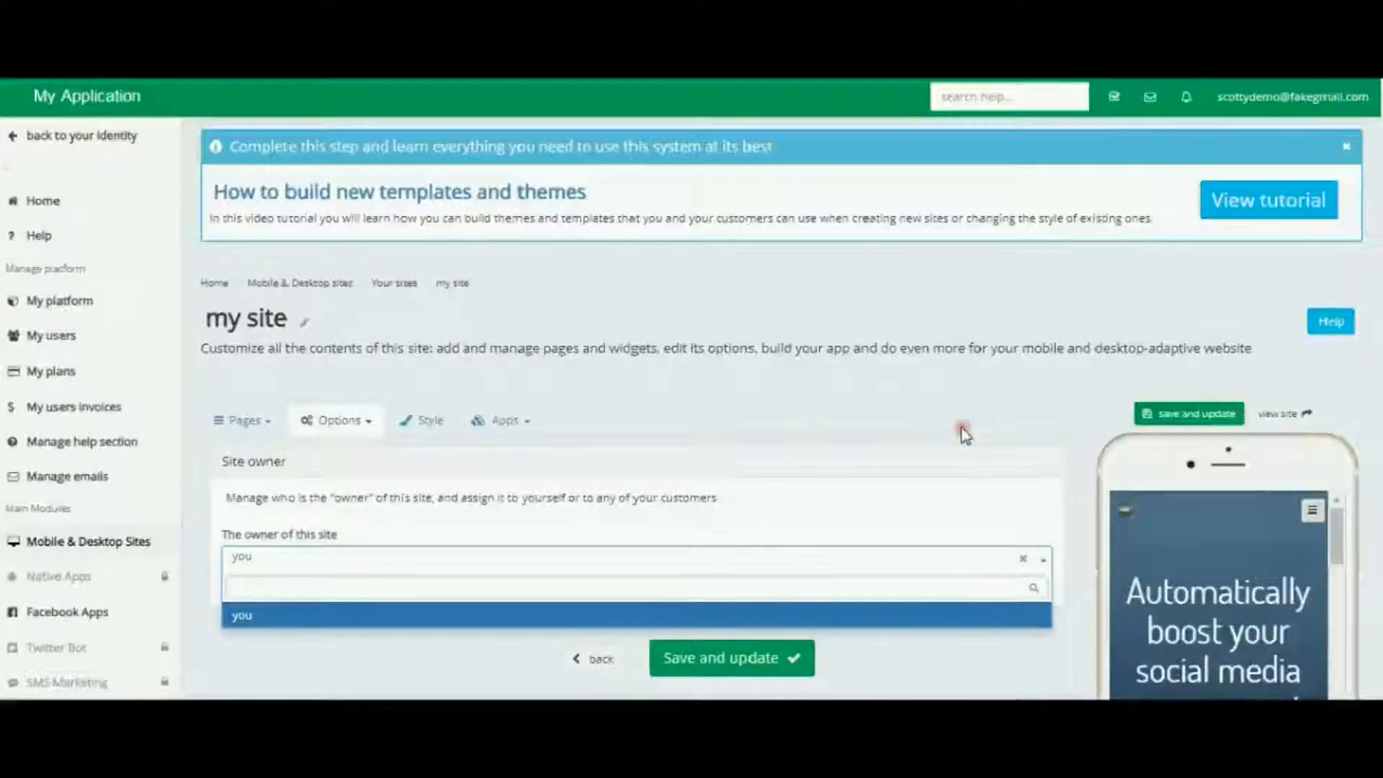
pyautogui.click(1072, 449)
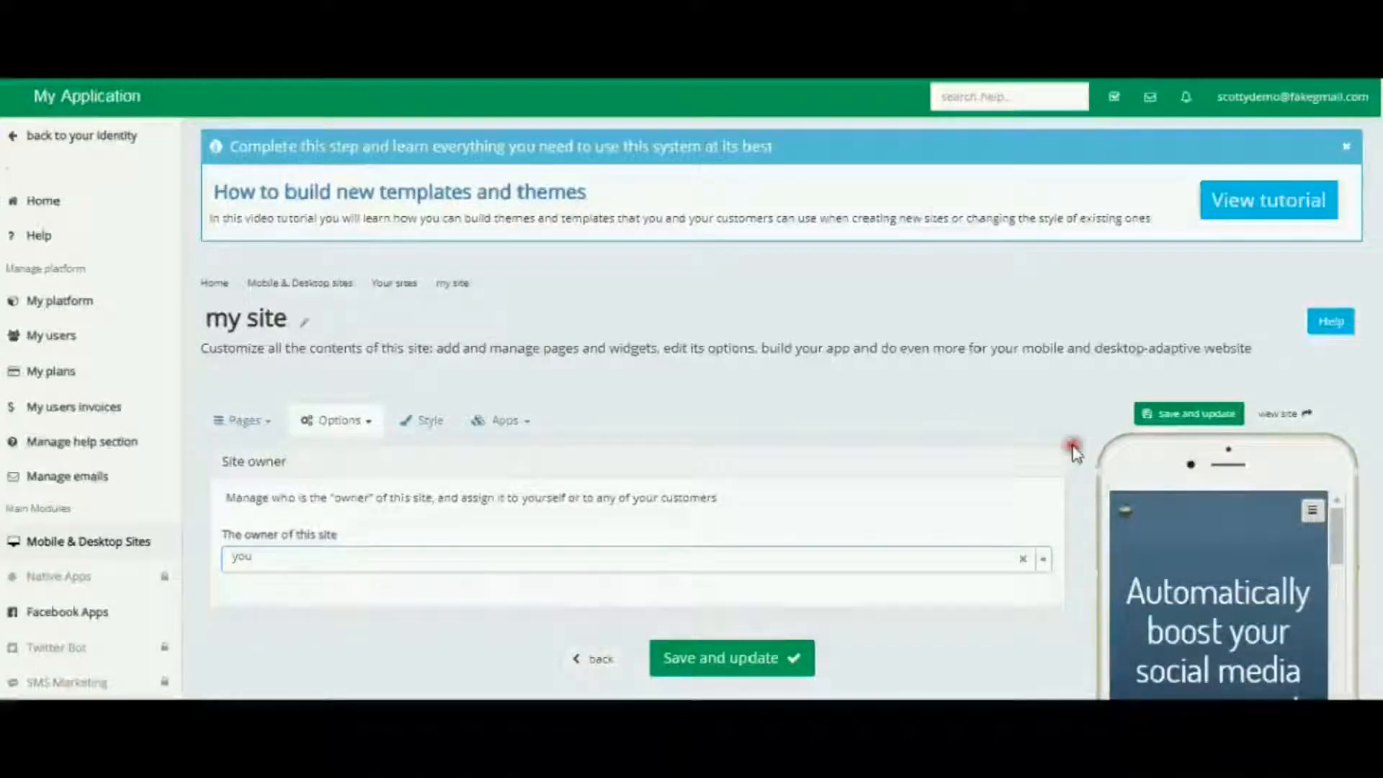
# Step: Open the Name, Domain & SSL options and dismiss the tutorial banner
pyautogui.click(365, 424)
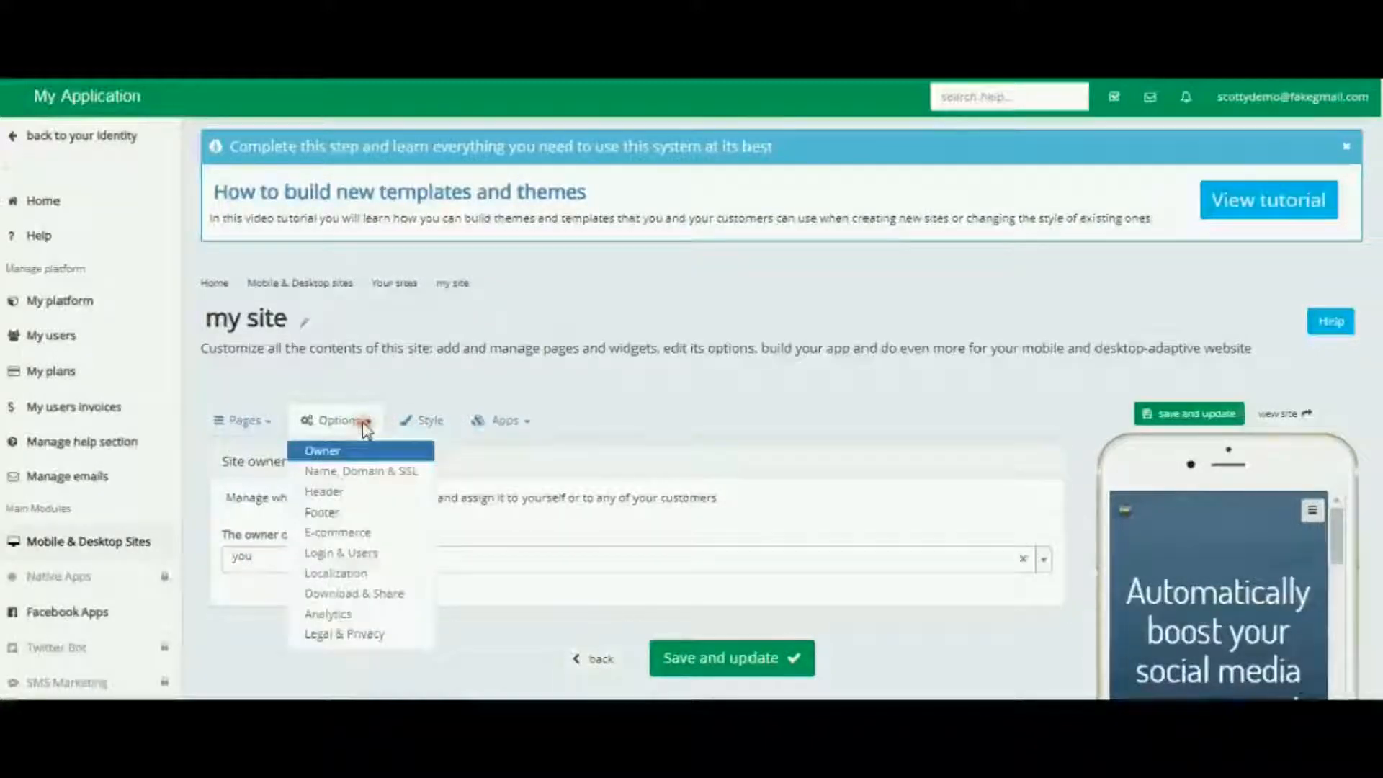
pyautogui.click(366, 472)
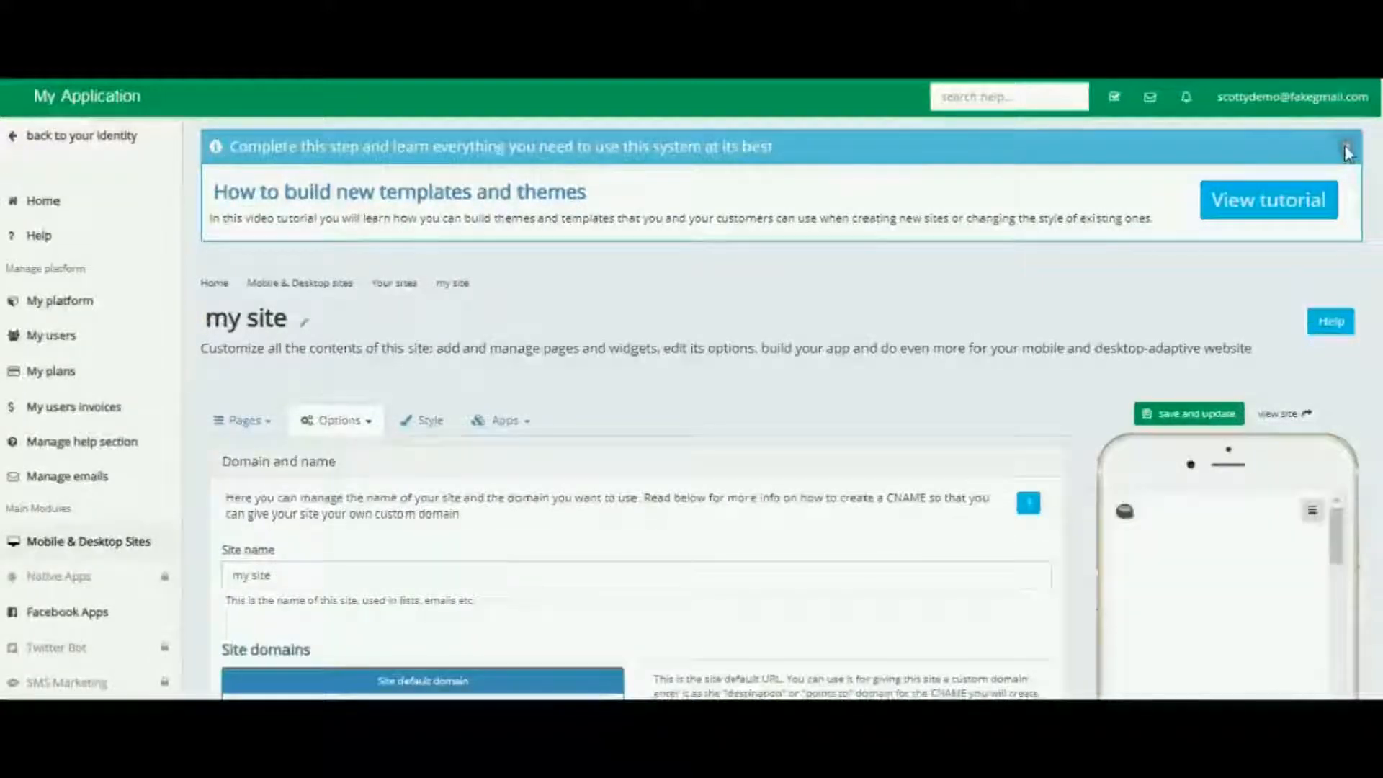
pyautogui.click(1346, 149)
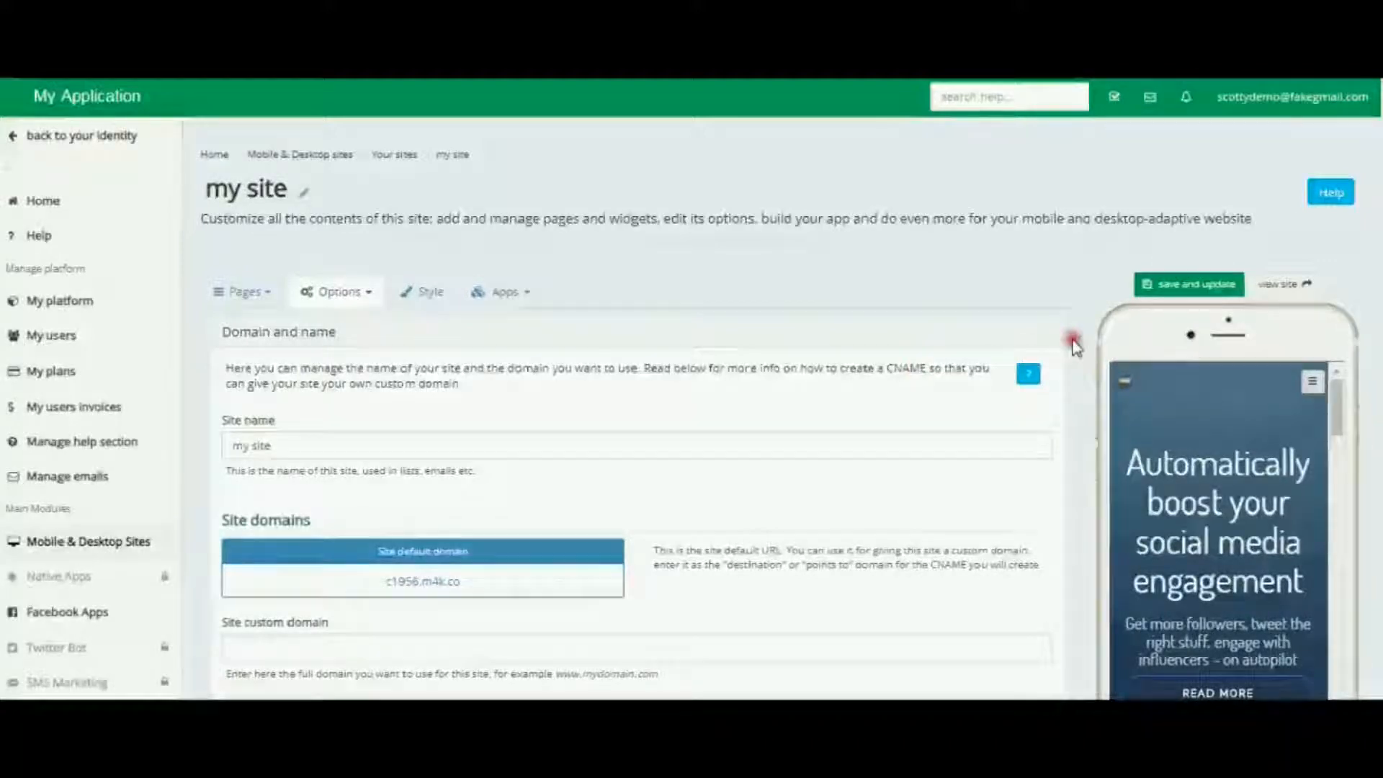
# Step: Scroll through the domain settings to review the custom domain field, DNS records and SSL section
pyautogui.scroll(-3, 1074, 345)
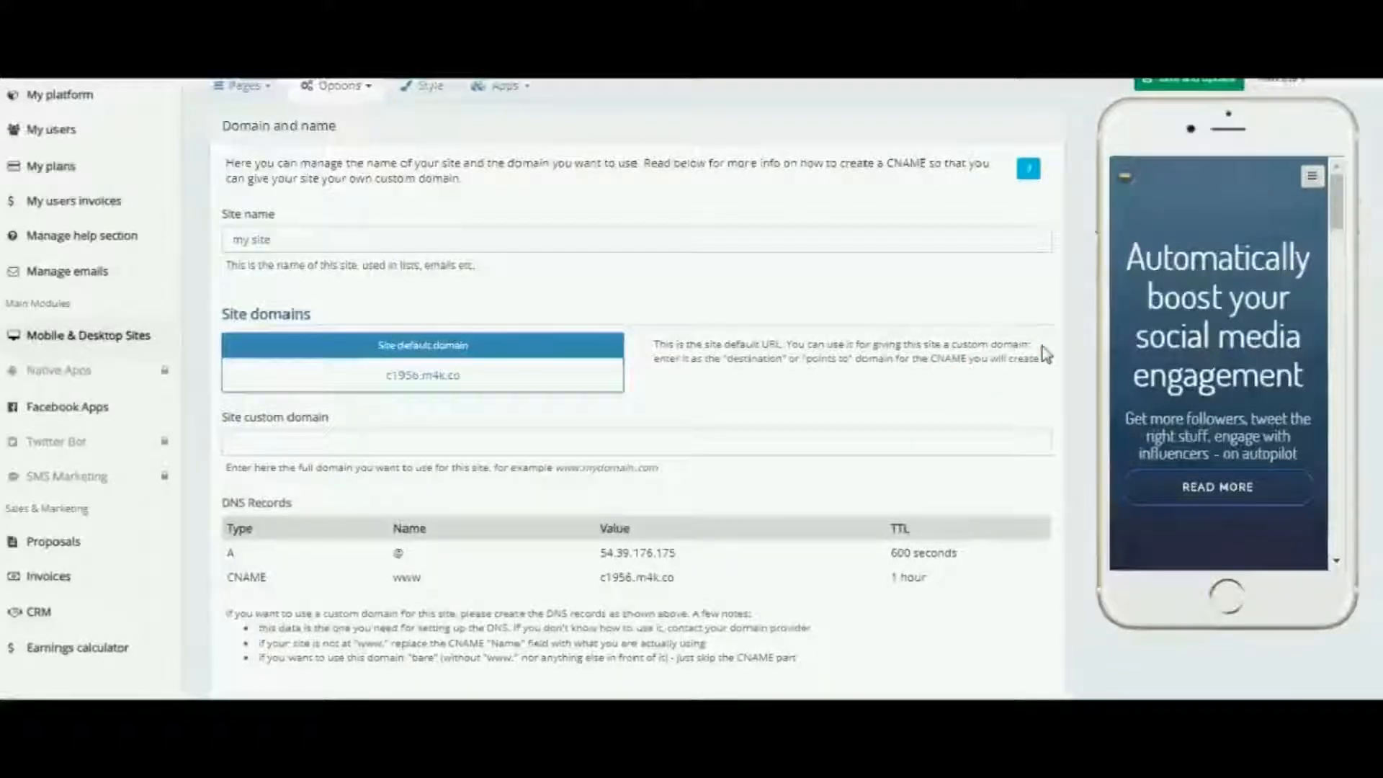
pyautogui.scroll(-5, 1074, 358)
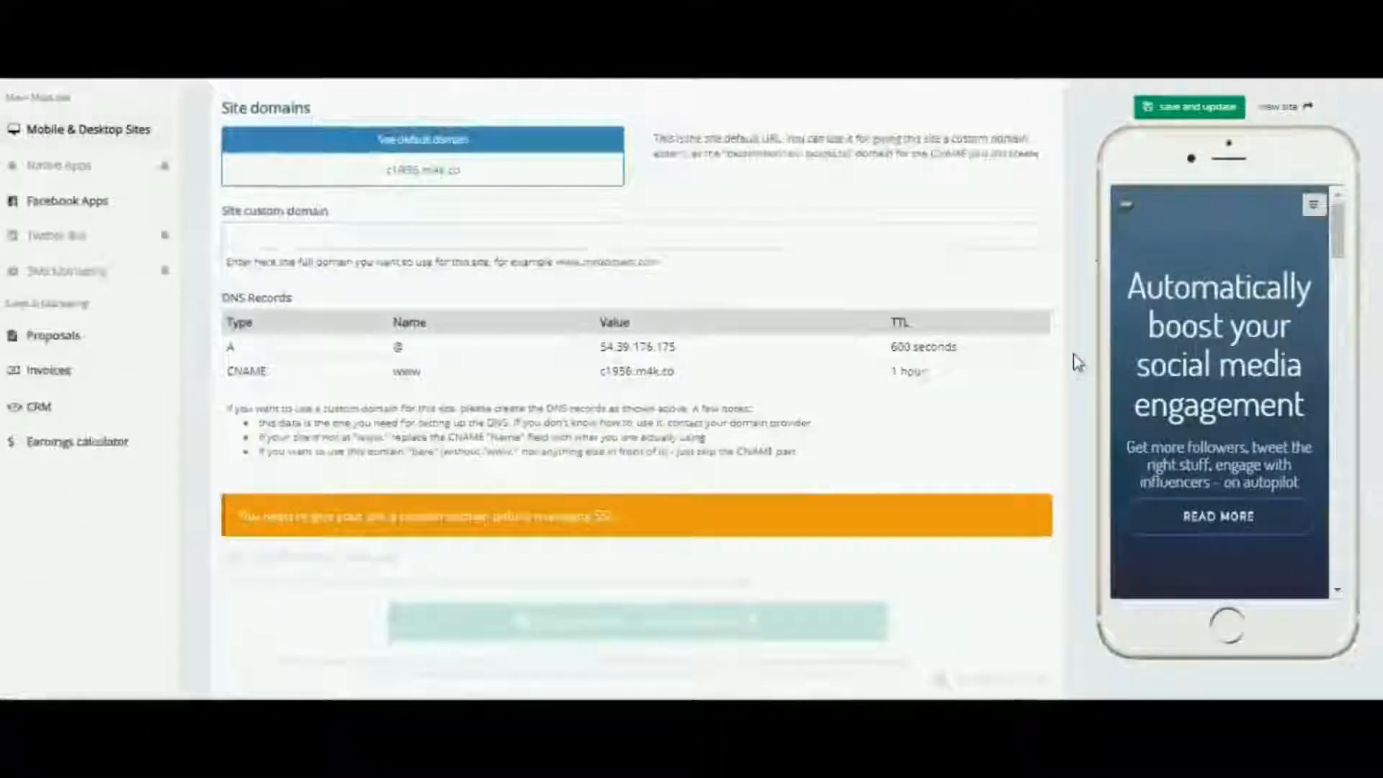
pyautogui.scroll(-2, 1077, 362)
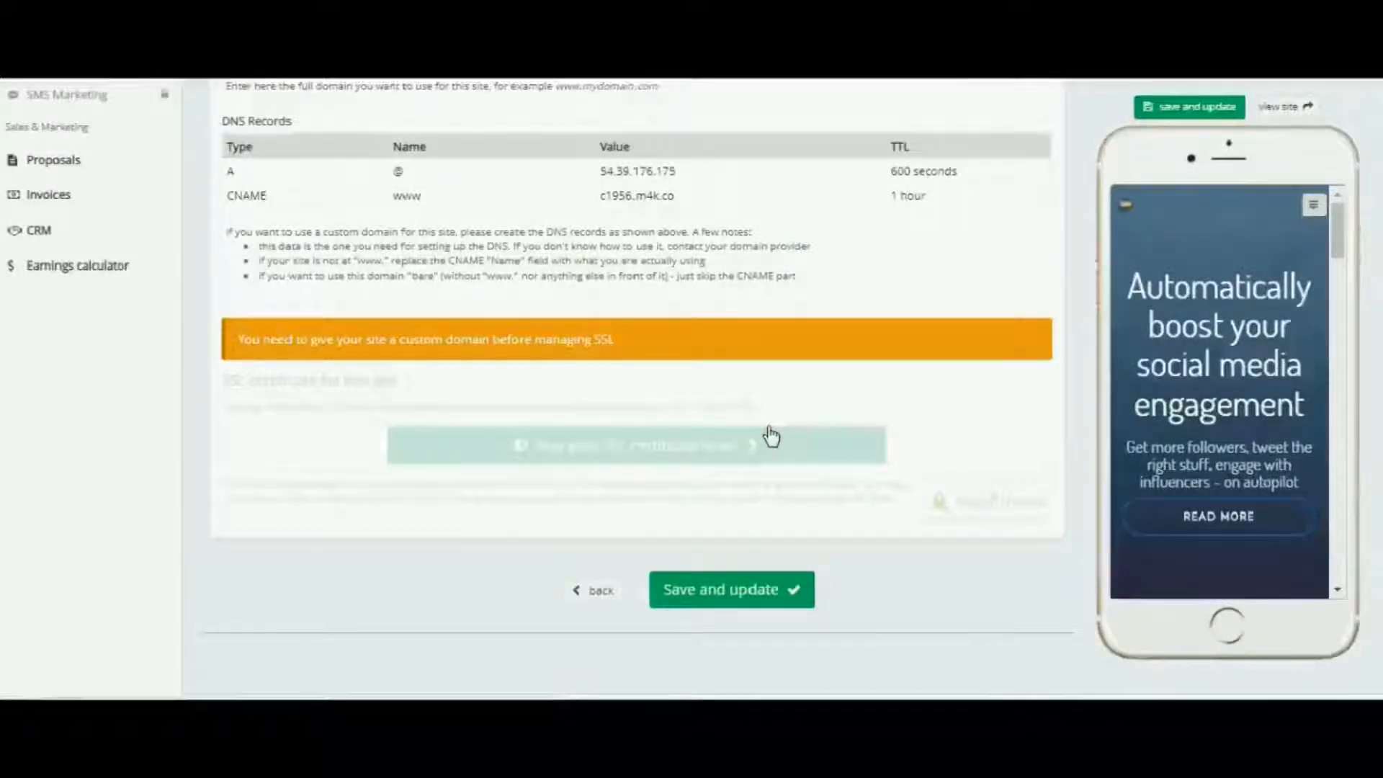
pyautogui.scroll(5, 771, 436)
pyautogui.scroll(3, 771, 436)
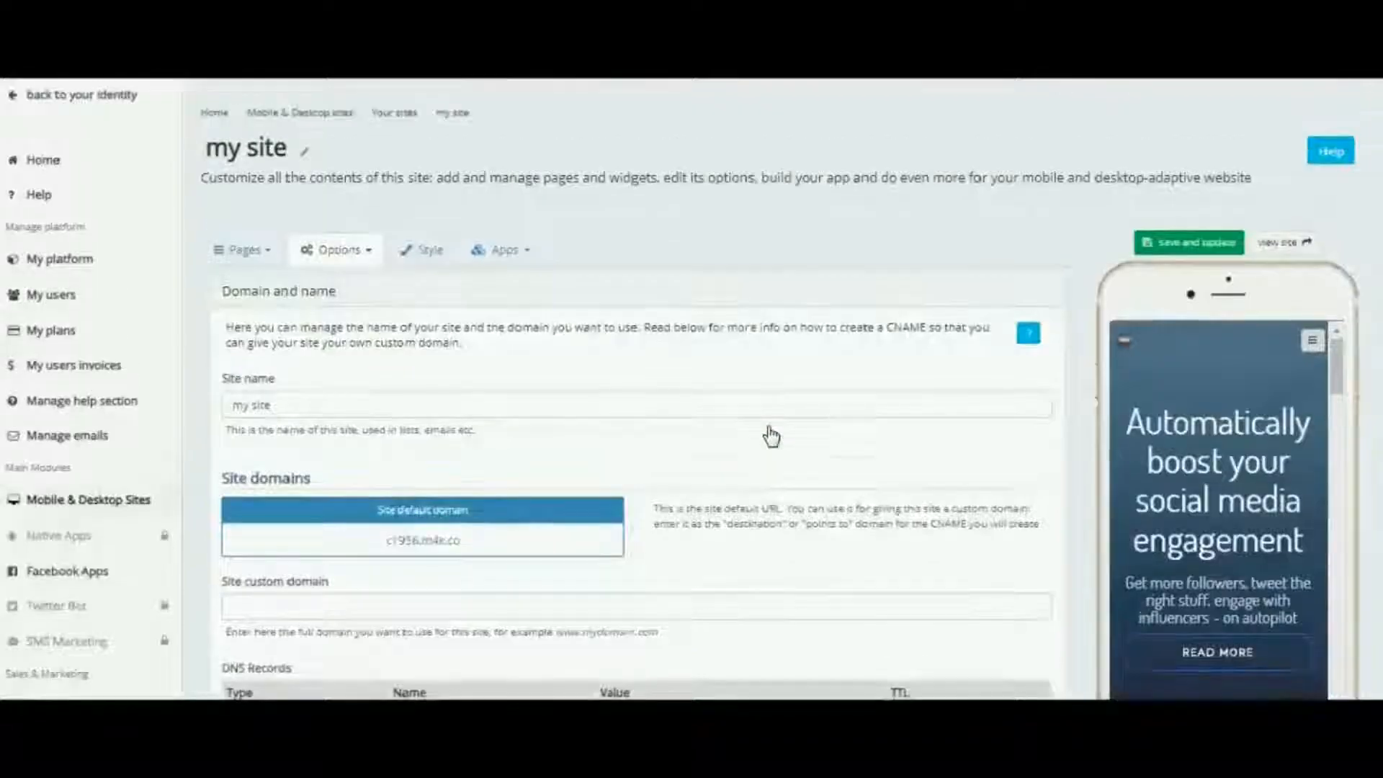
pyautogui.scroll(-2, 771, 436)
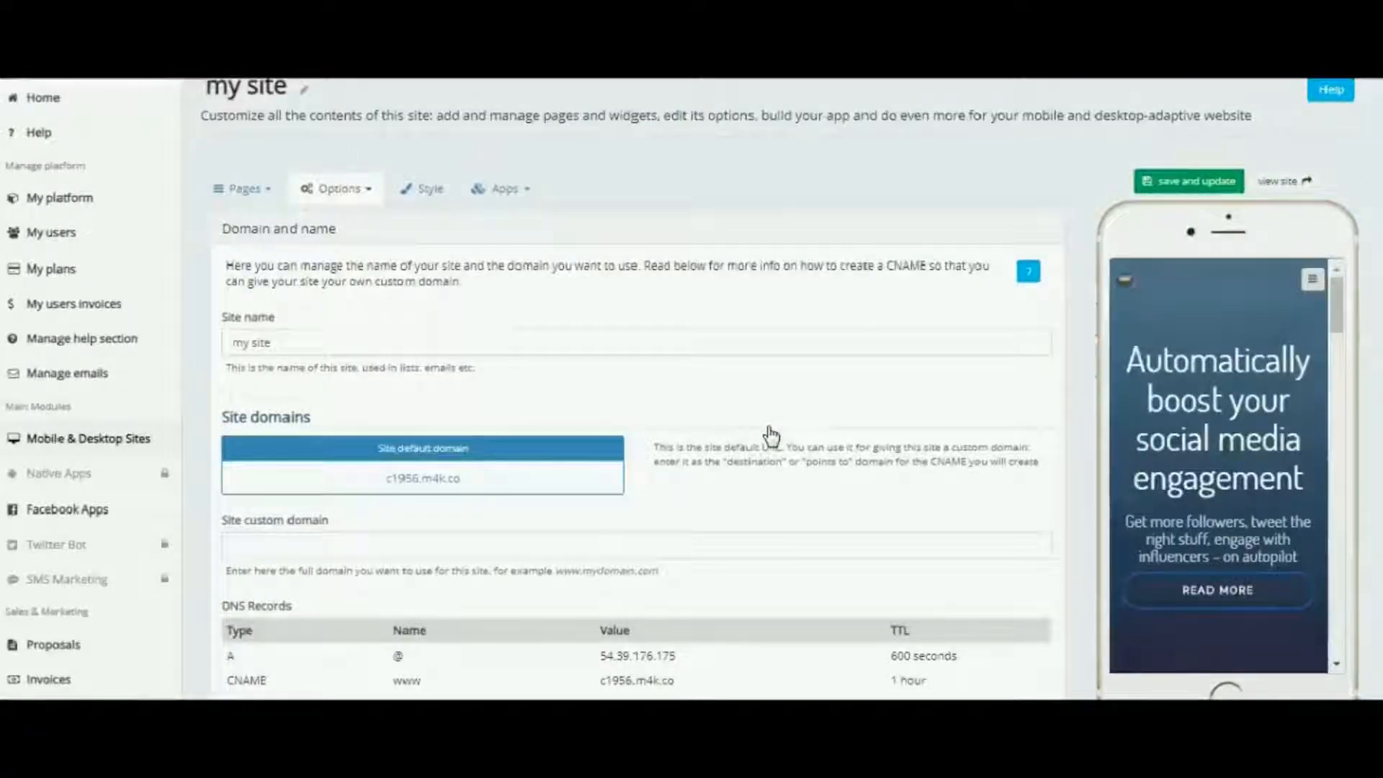
pyautogui.scroll(-3, 771, 436)
pyautogui.scroll(5, 771, 436)
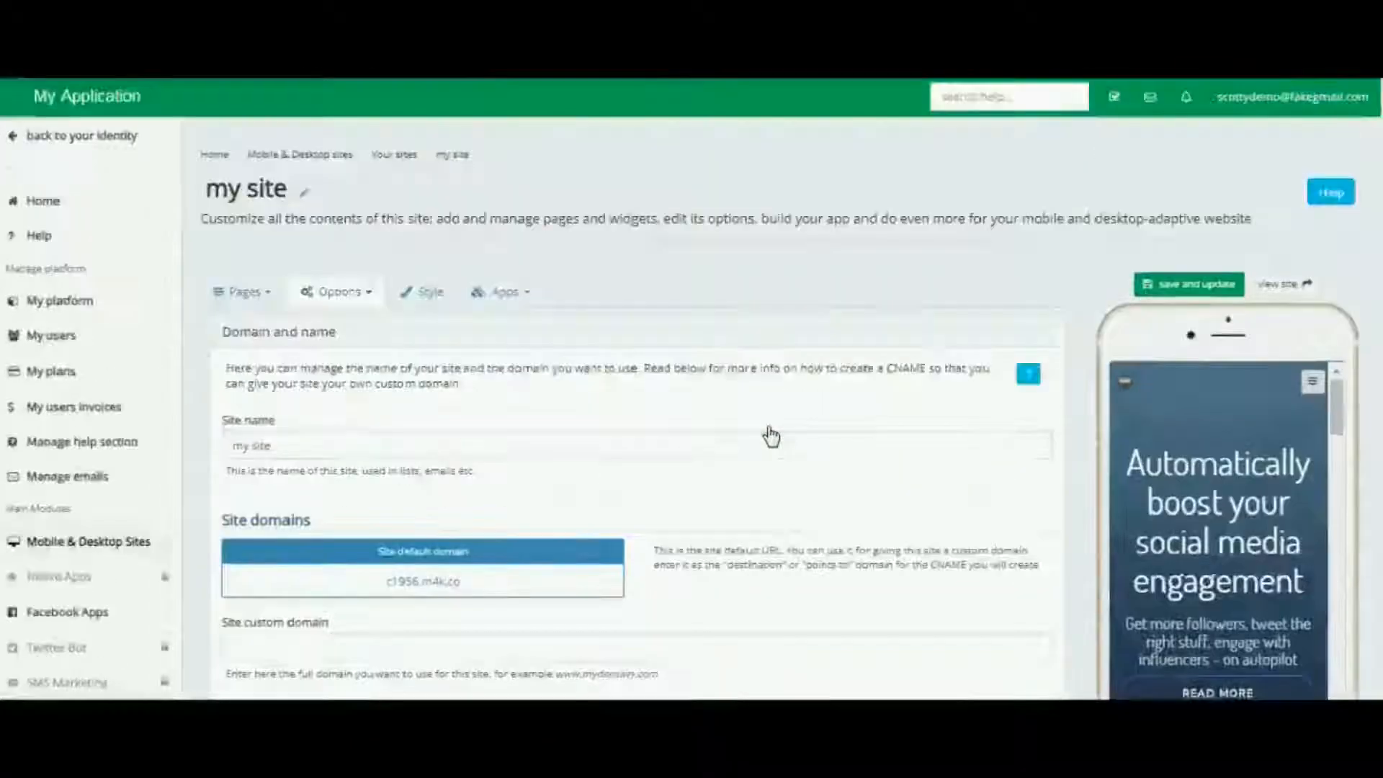
pyautogui.scroll(-6, 771, 436)
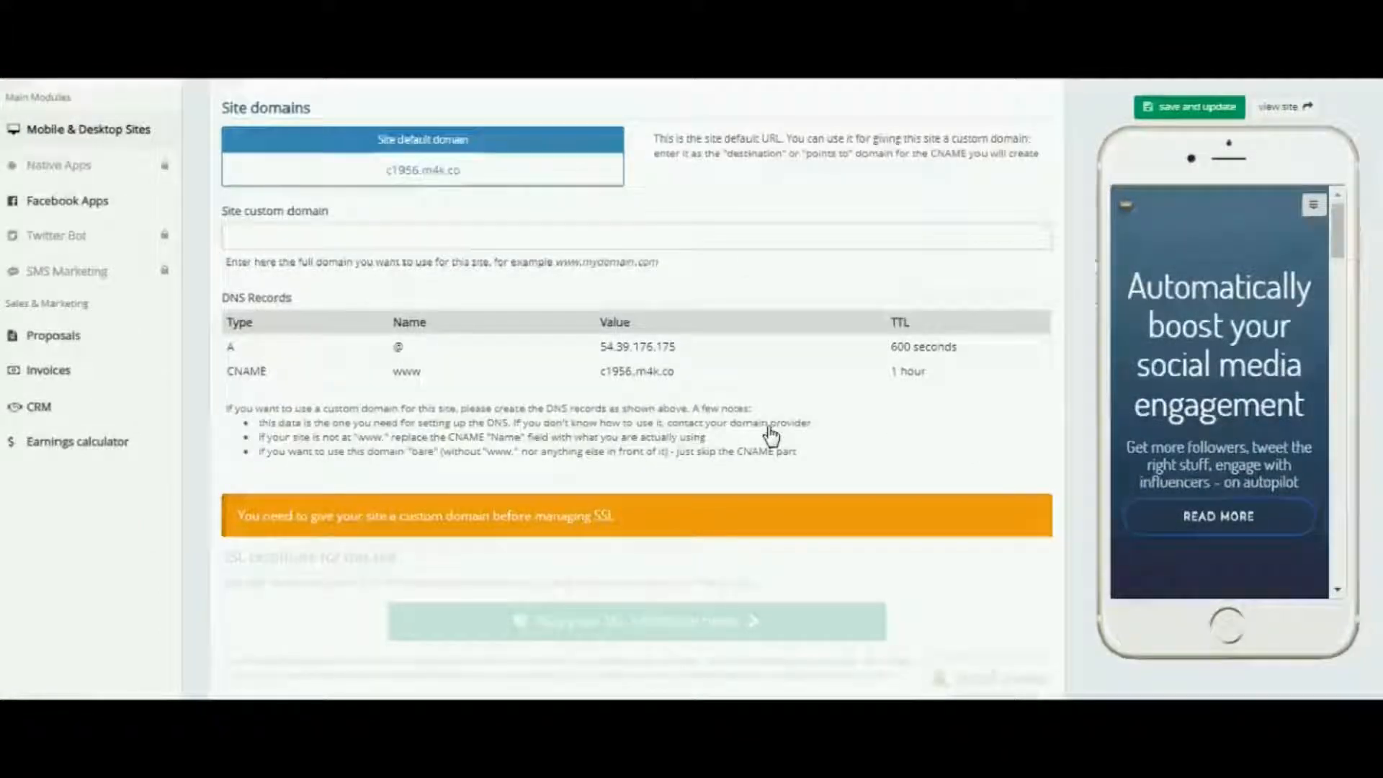
pyautogui.click(535, 371)
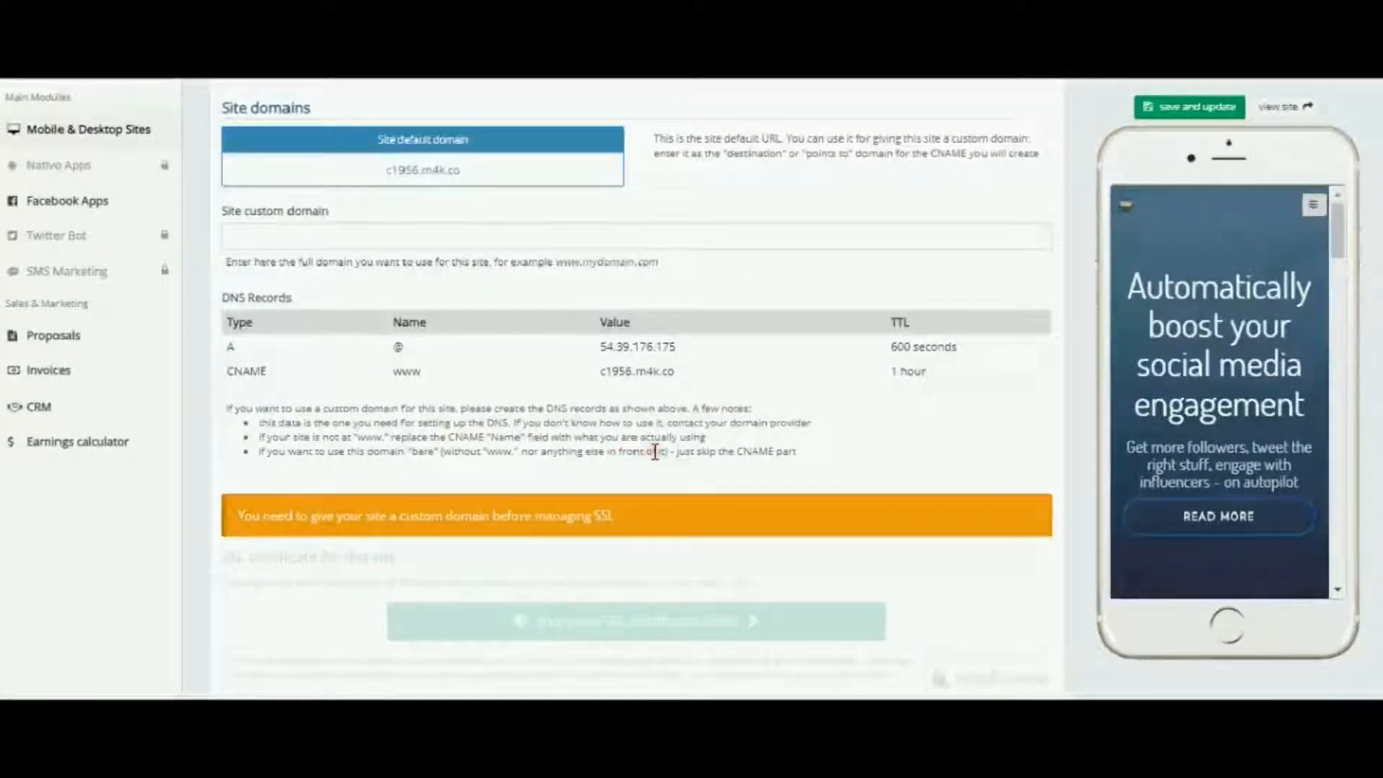
pyautogui.scroll(6, 656, 452)
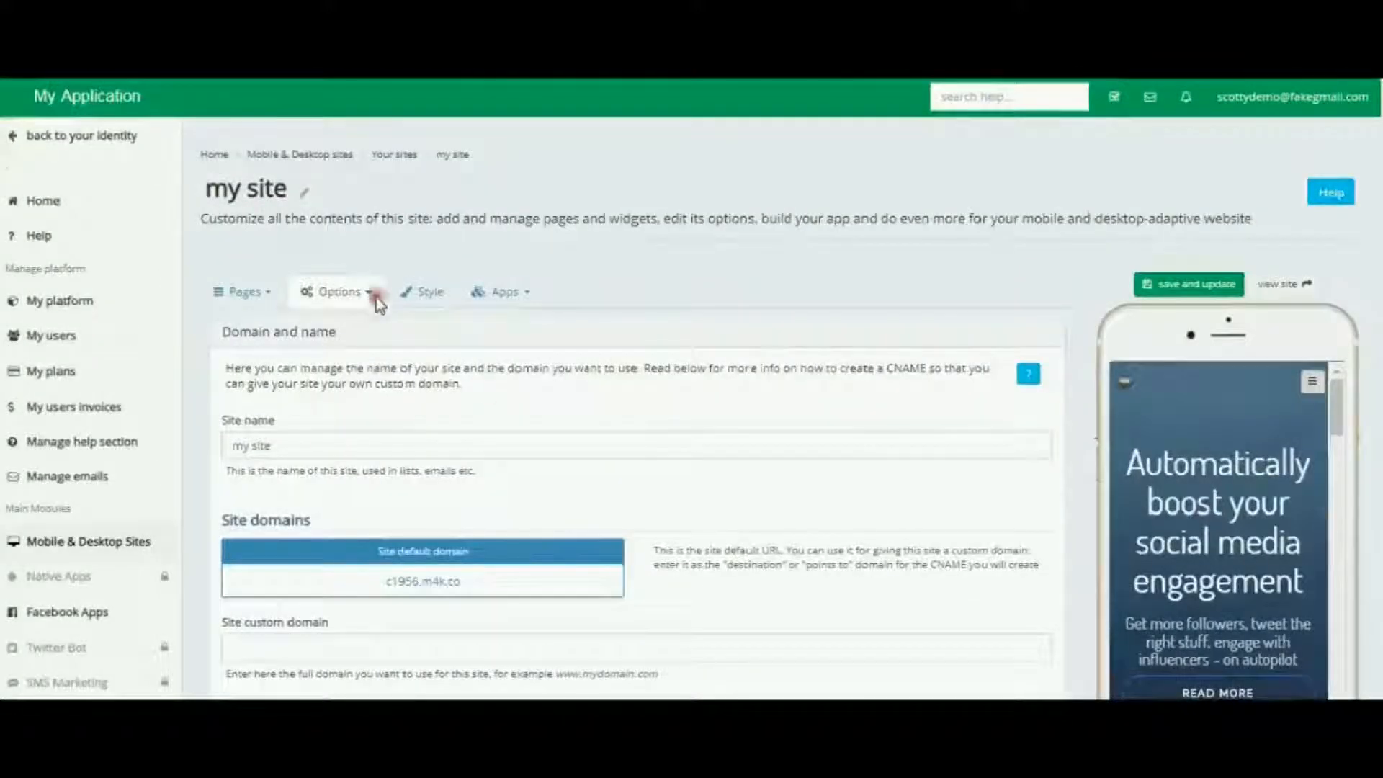
# Step: Open the Header options and switch Fixed at the top on and back off
pyautogui.click(374, 294)
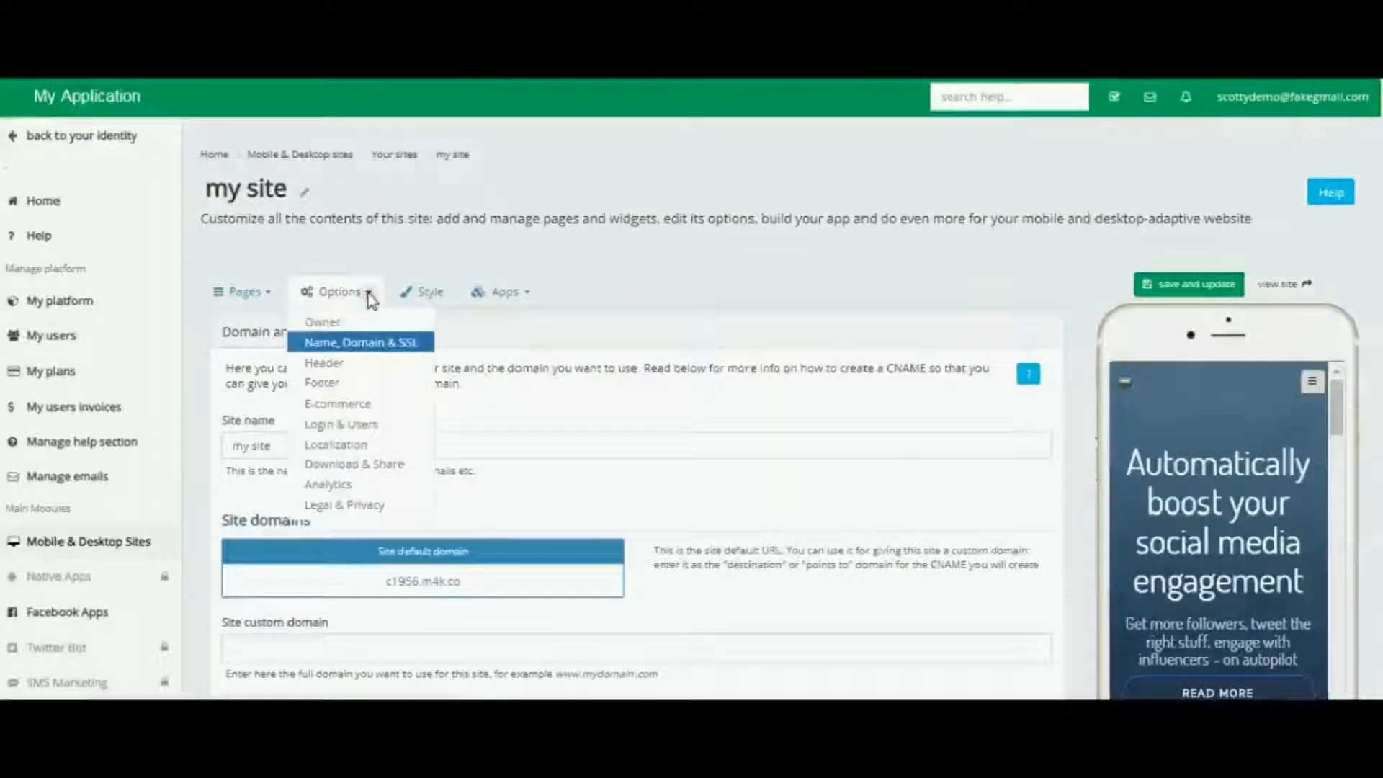
pyautogui.click(322, 364)
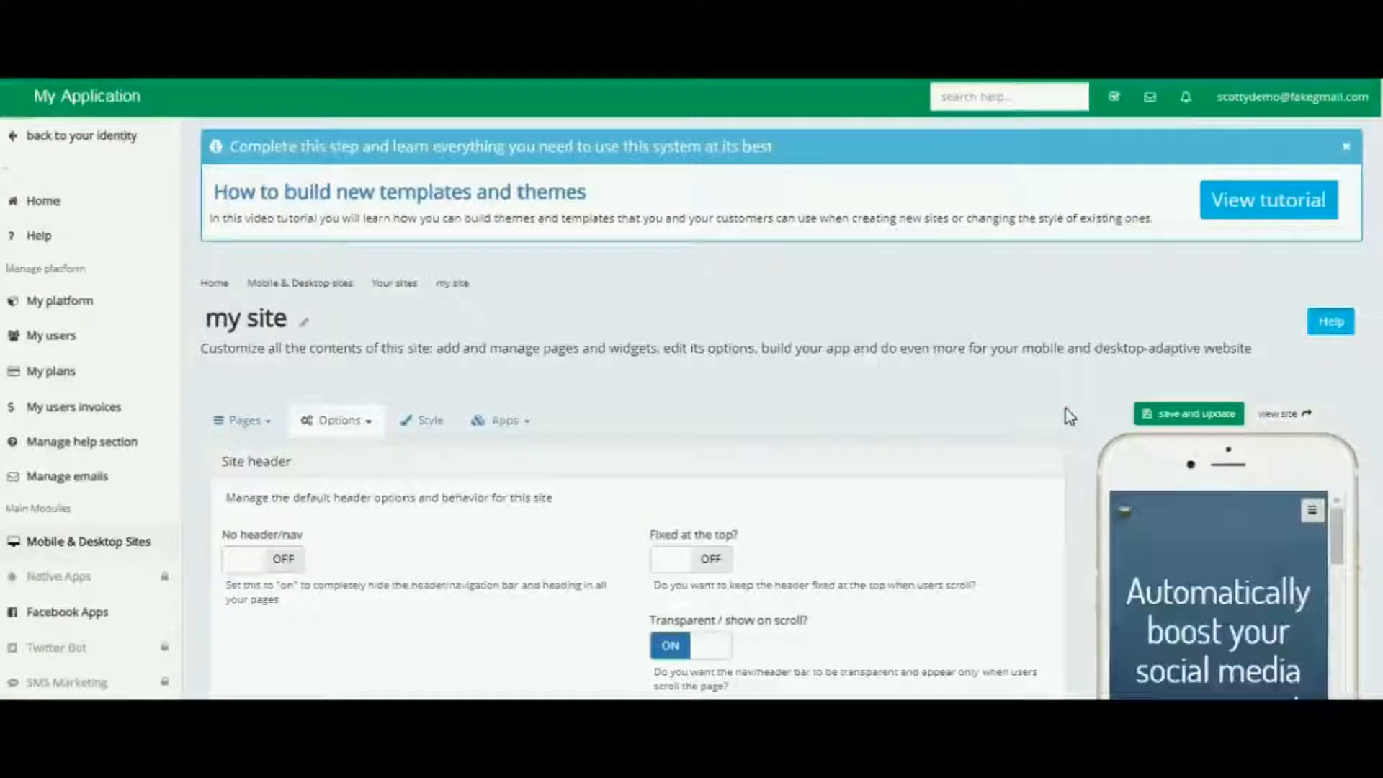
pyautogui.scroll(-2, 1070, 417)
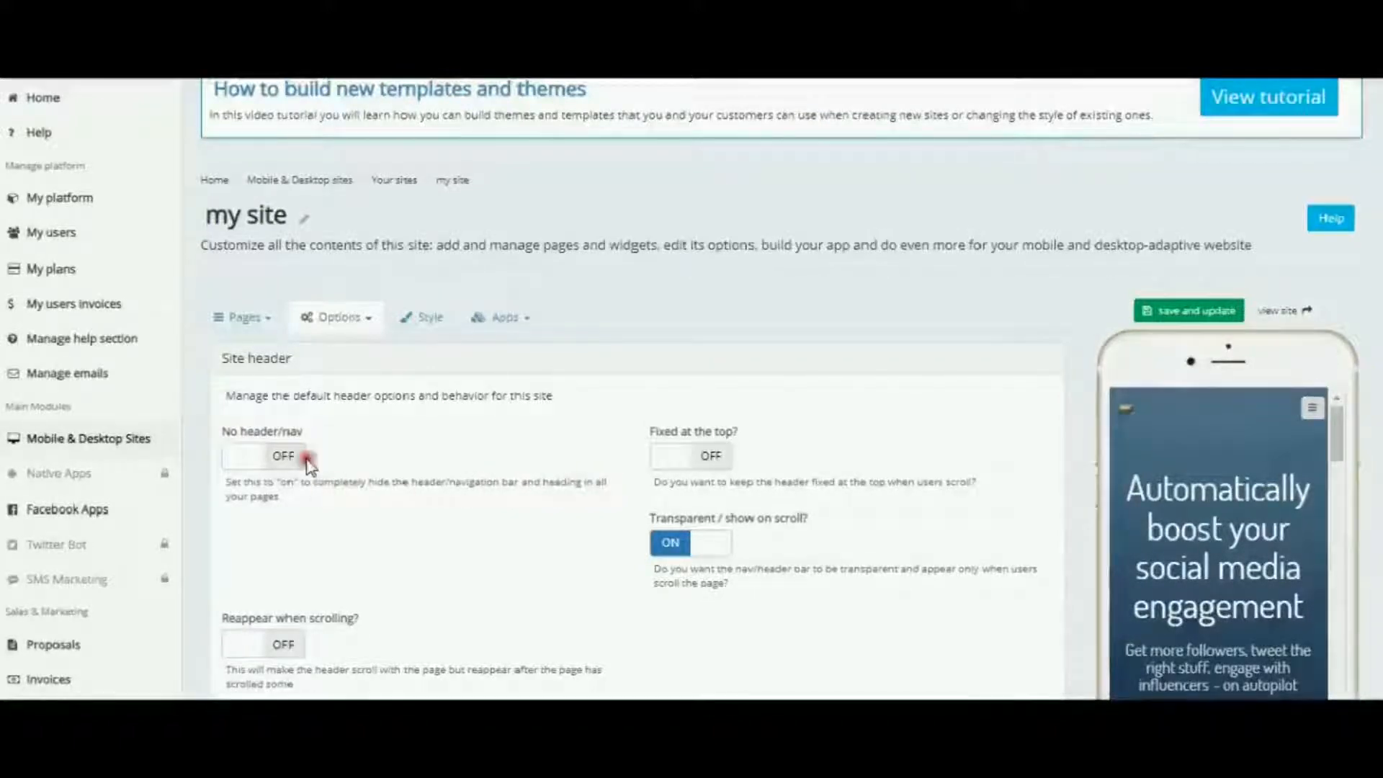
pyautogui.scroll(-1, 865, 469)
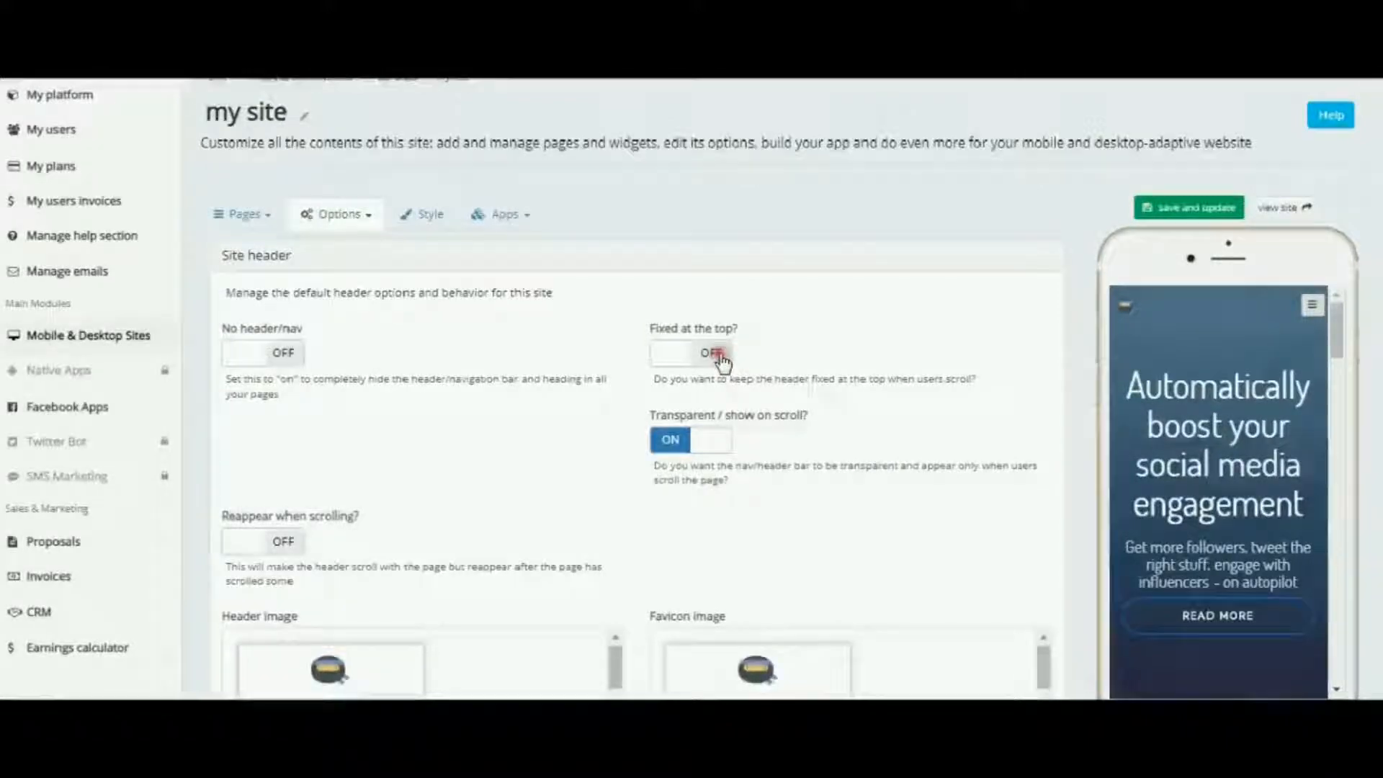
pyautogui.click(722, 360)
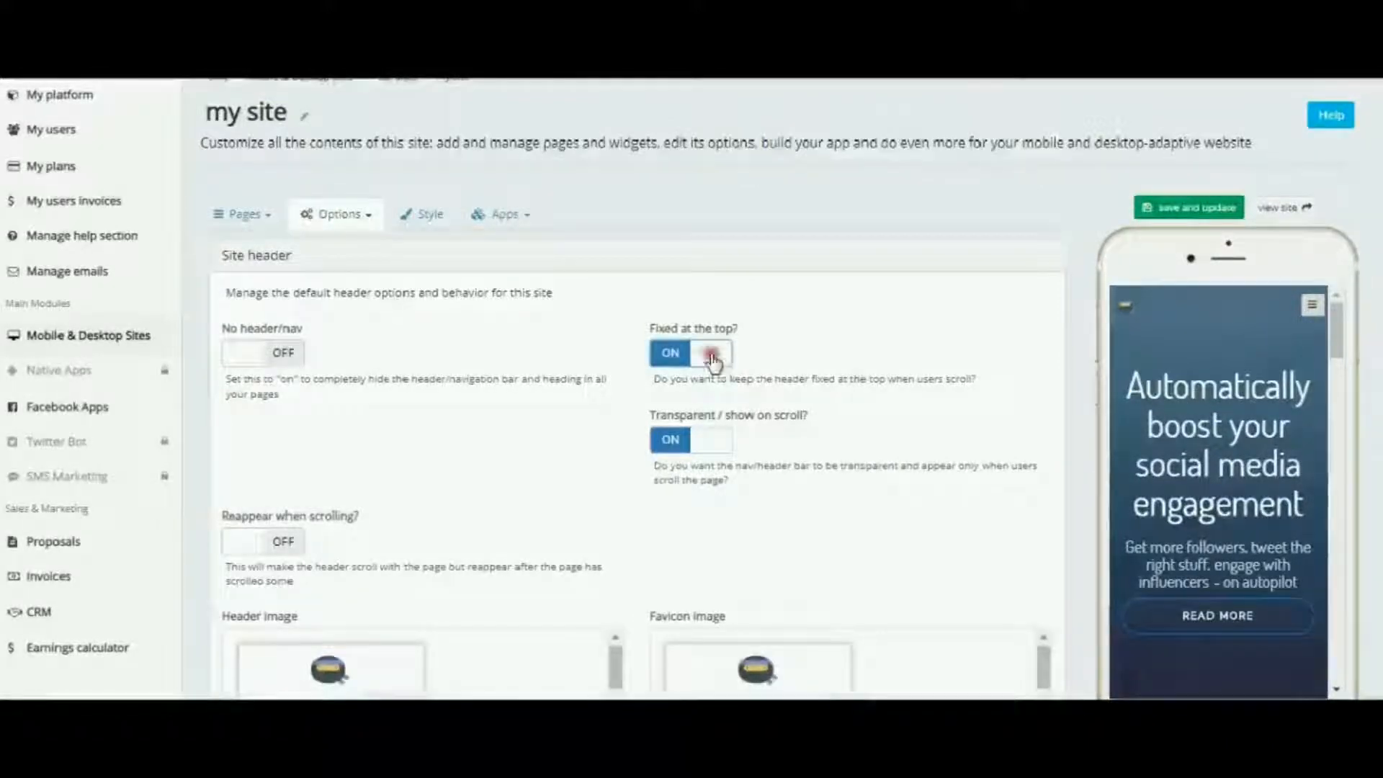
pyautogui.click(714, 355)
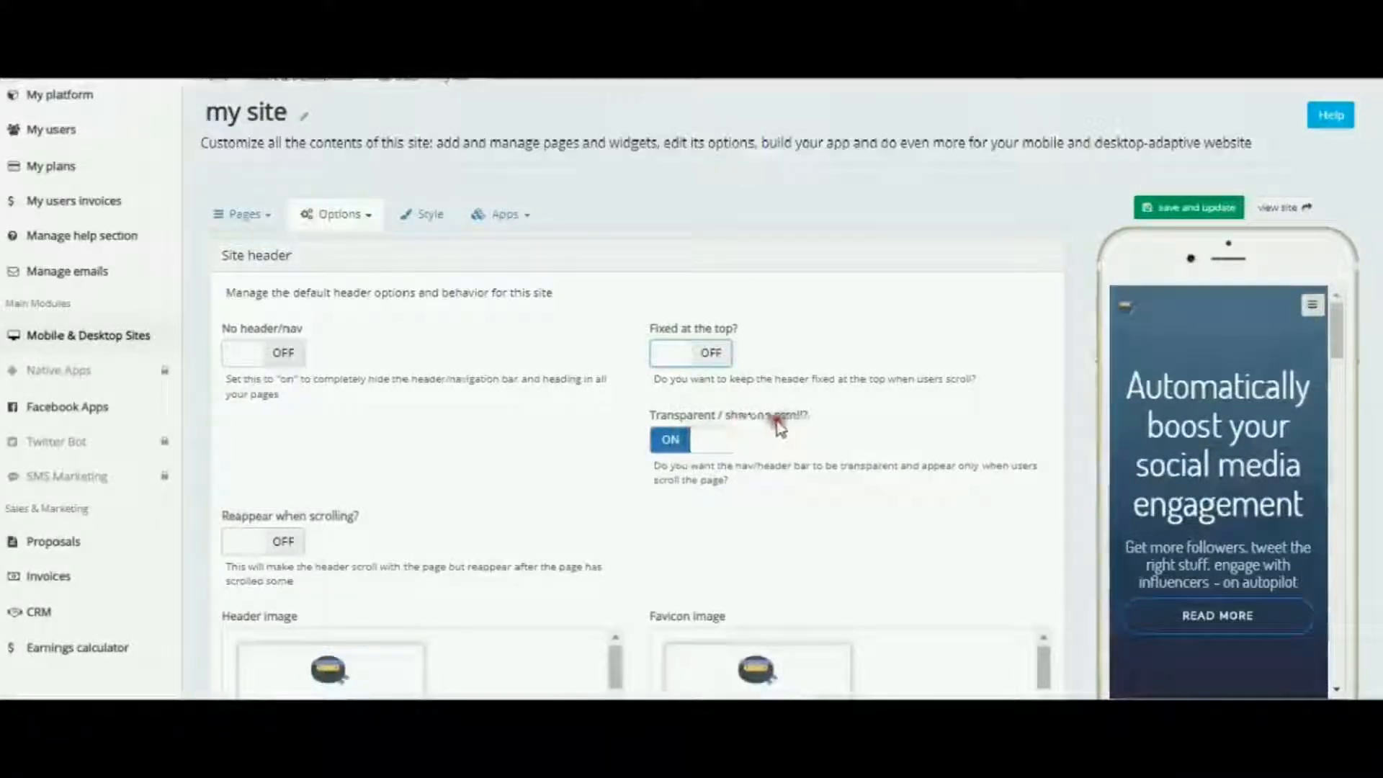
# Step: Switch off Transparent / show on scroll and save and update the site
pyautogui.click(669, 444)
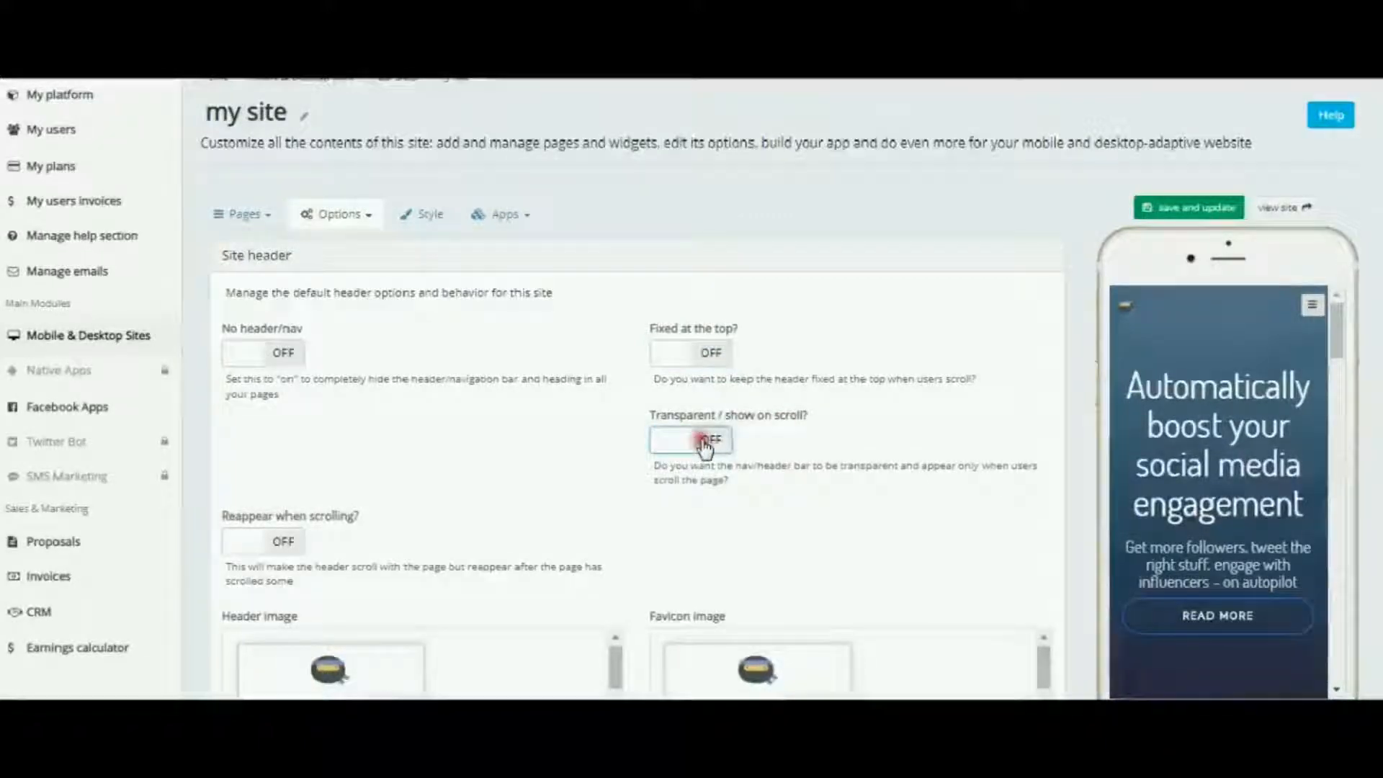
pyautogui.click(1199, 211)
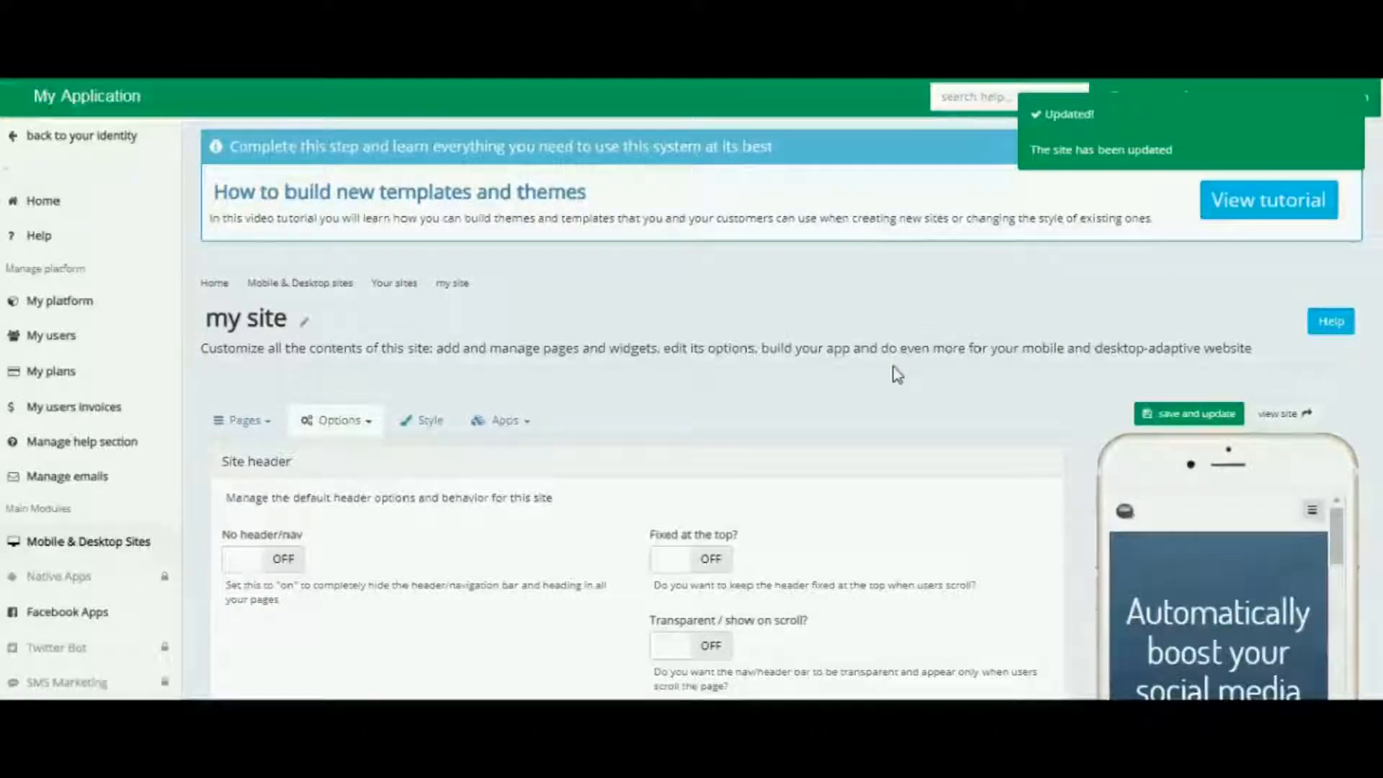
# Step: Scroll the header settings and the phone preview to examine how the header behaves while scrolling
pyautogui.scroll(-1, 897, 374)
pyautogui.click(1011, 394)
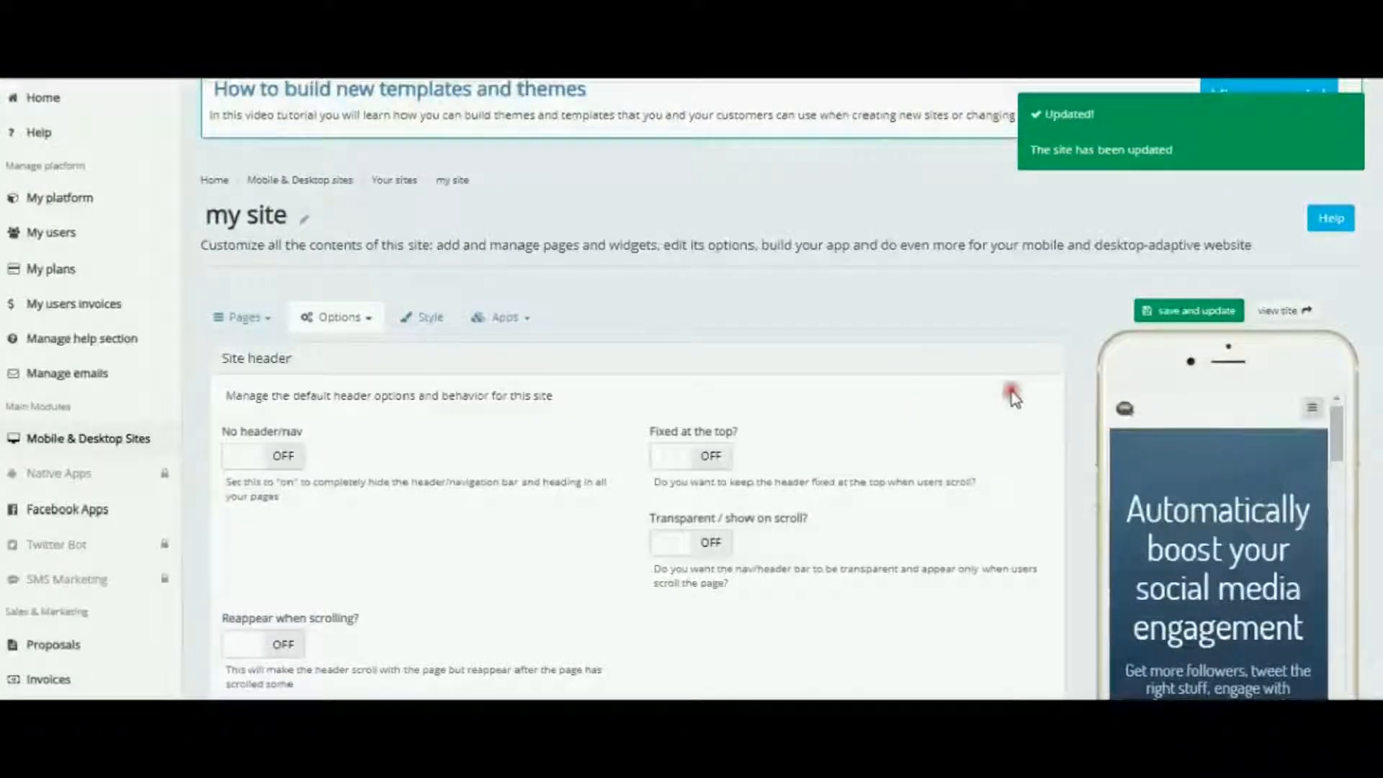
pyautogui.scroll(-2, 1011, 396)
pyautogui.scroll(-8, 1194, 412)
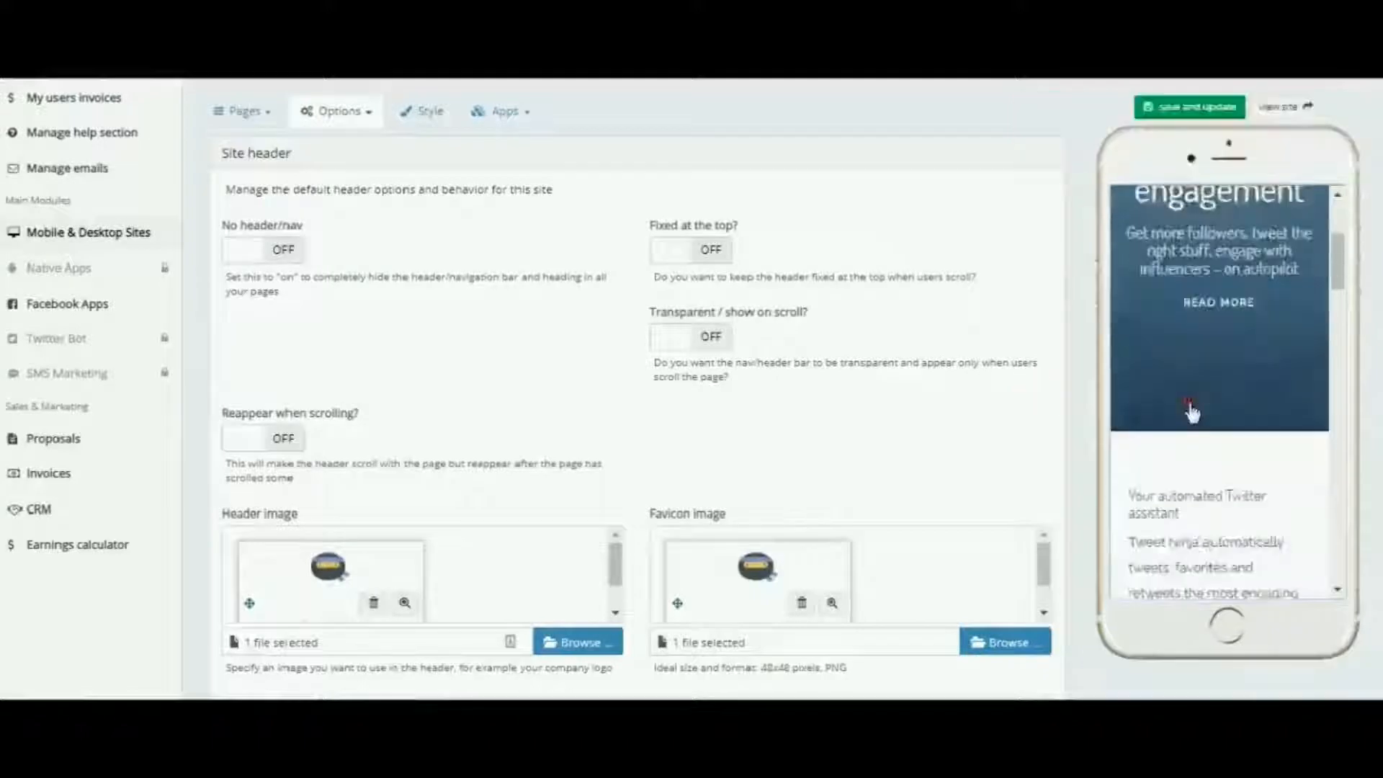
pyautogui.scroll(7, 1193, 413)
pyautogui.scroll(2, 1192, 411)
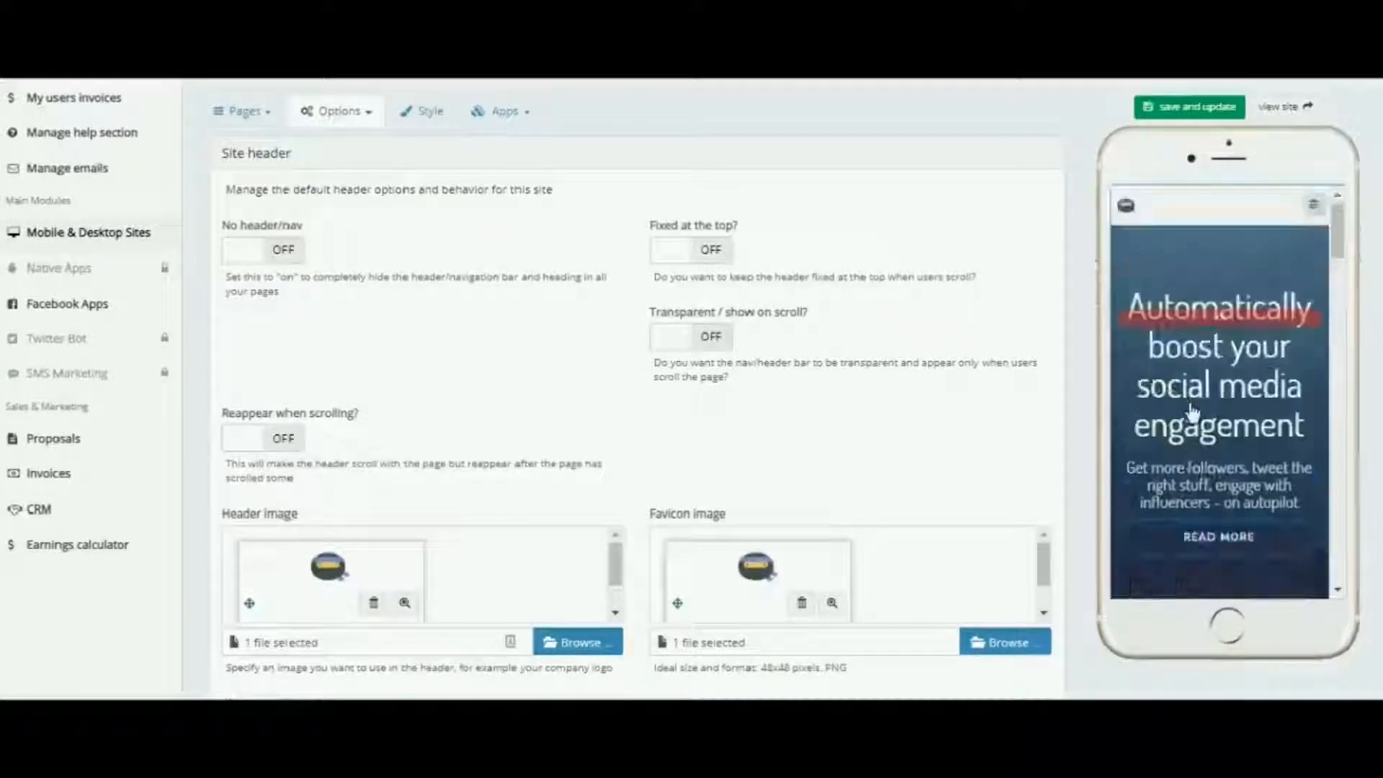
pyautogui.click(1265, 218)
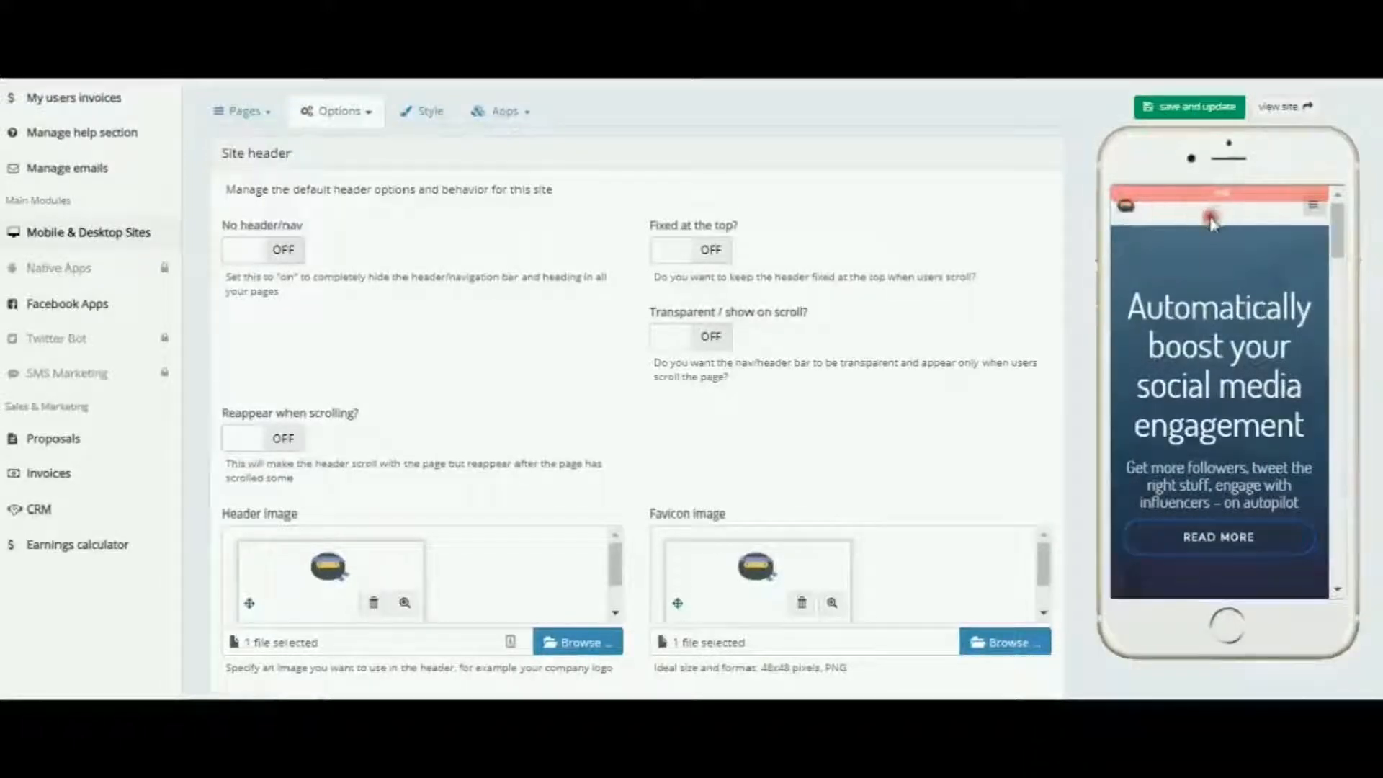
# Step: Switch on Fixed at the top and save and update the site
pyautogui.click(714, 252)
pyautogui.click(1190, 108)
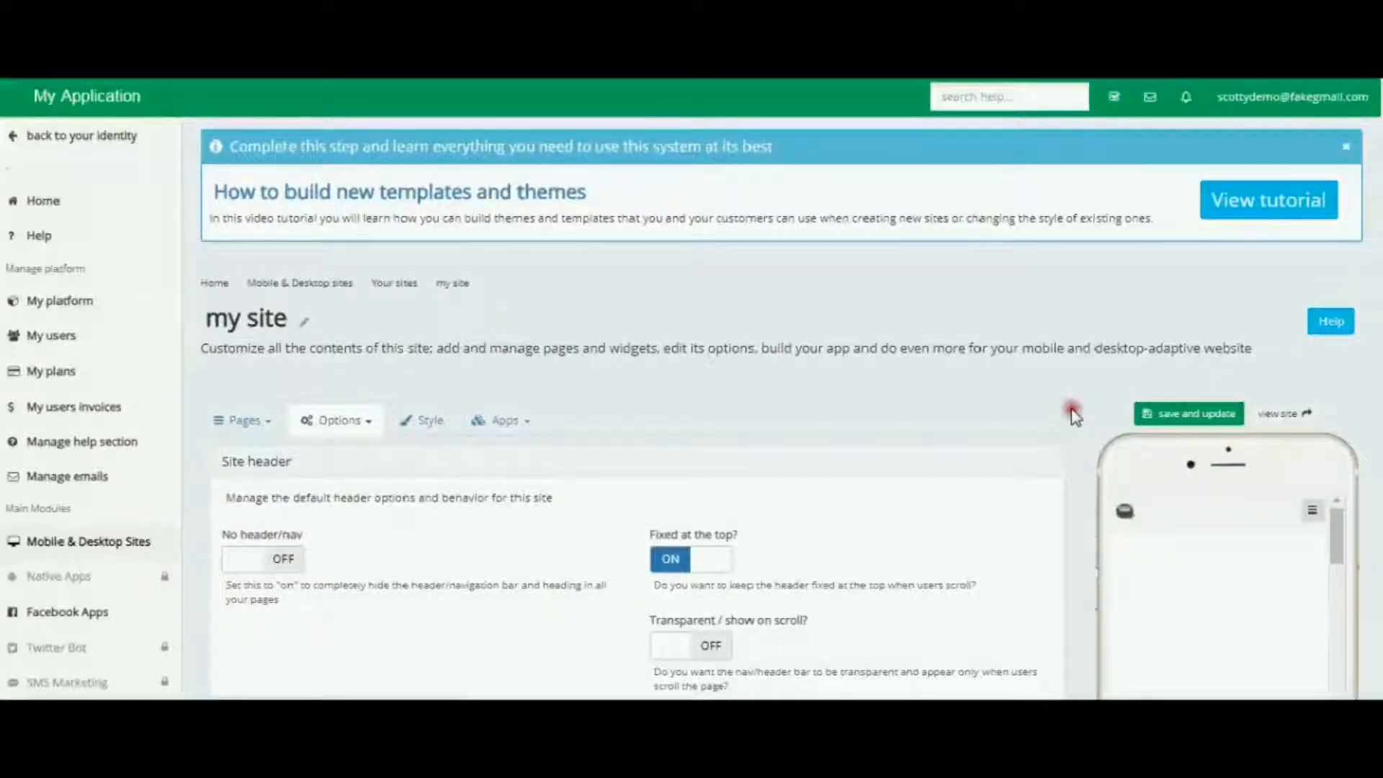
pyautogui.scroll(-3, 1088, 455)
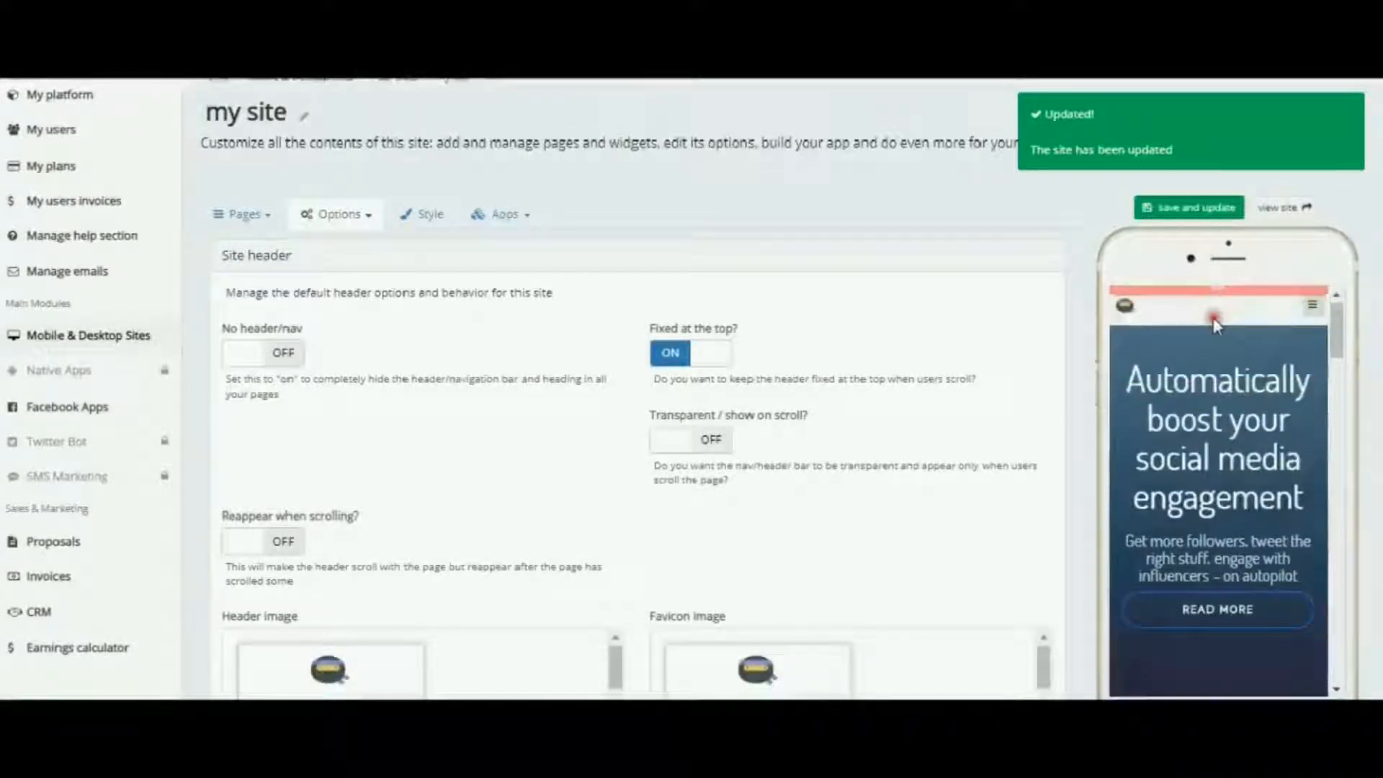
pyautogui.scroll(-10, 1213, 317)
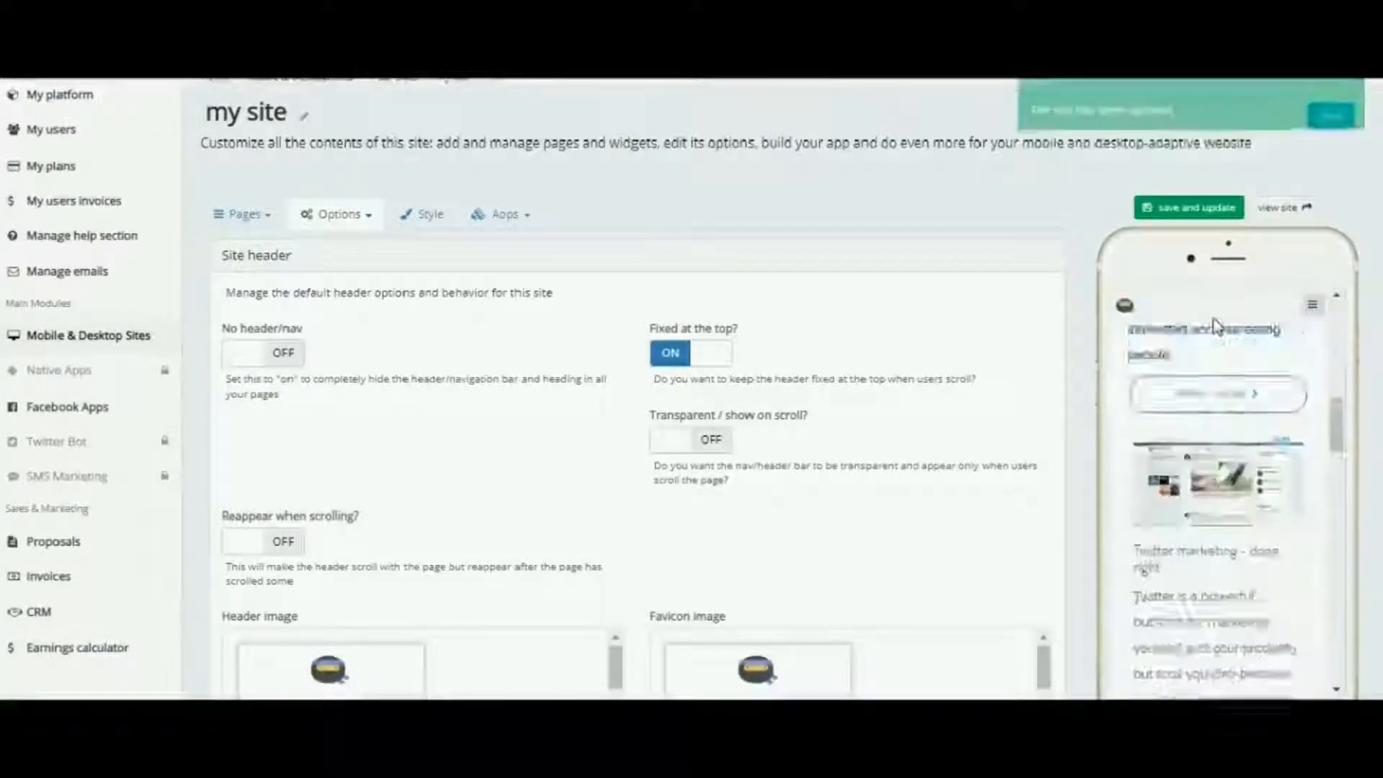
# Step: Switch on Transparent / show on scroll and save and update the site
pyautogui.click(713, 440)
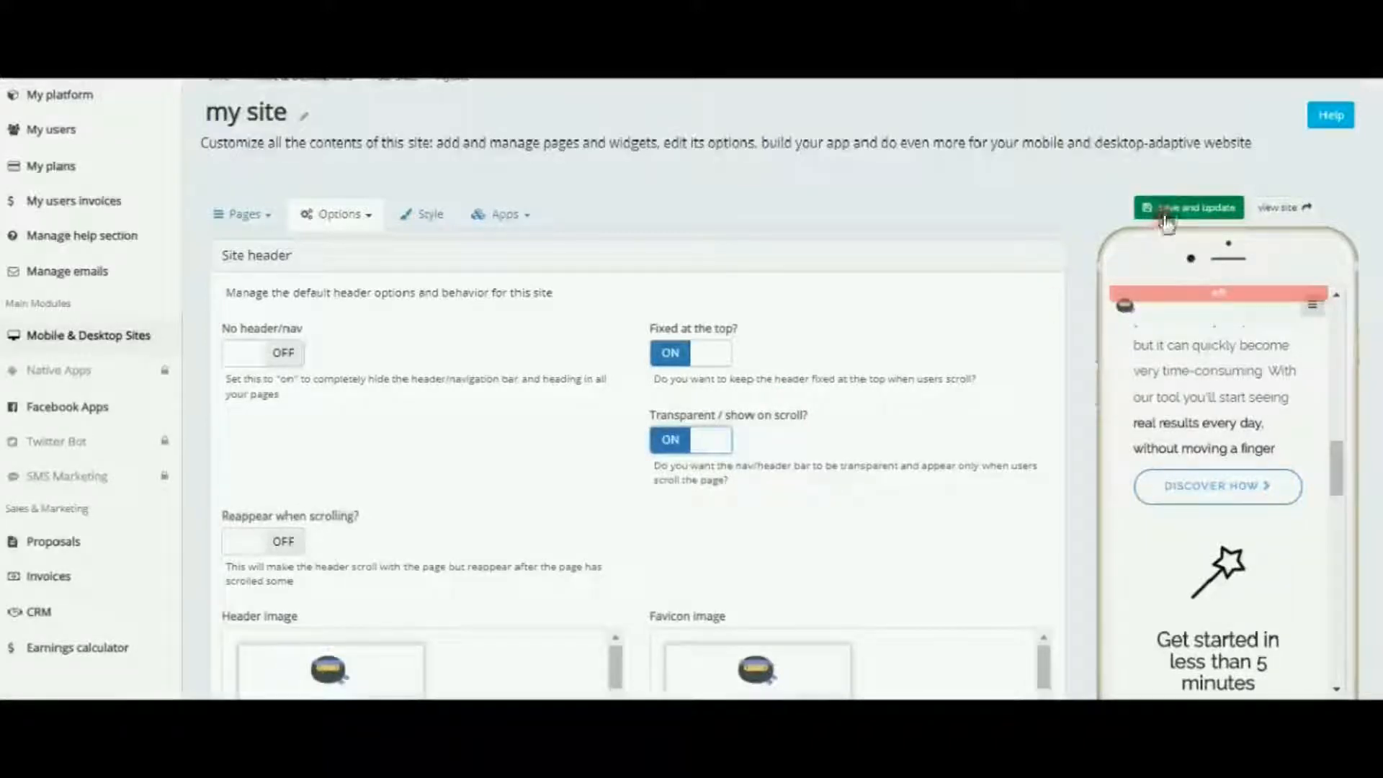
pyautogui.click(1188, 207)
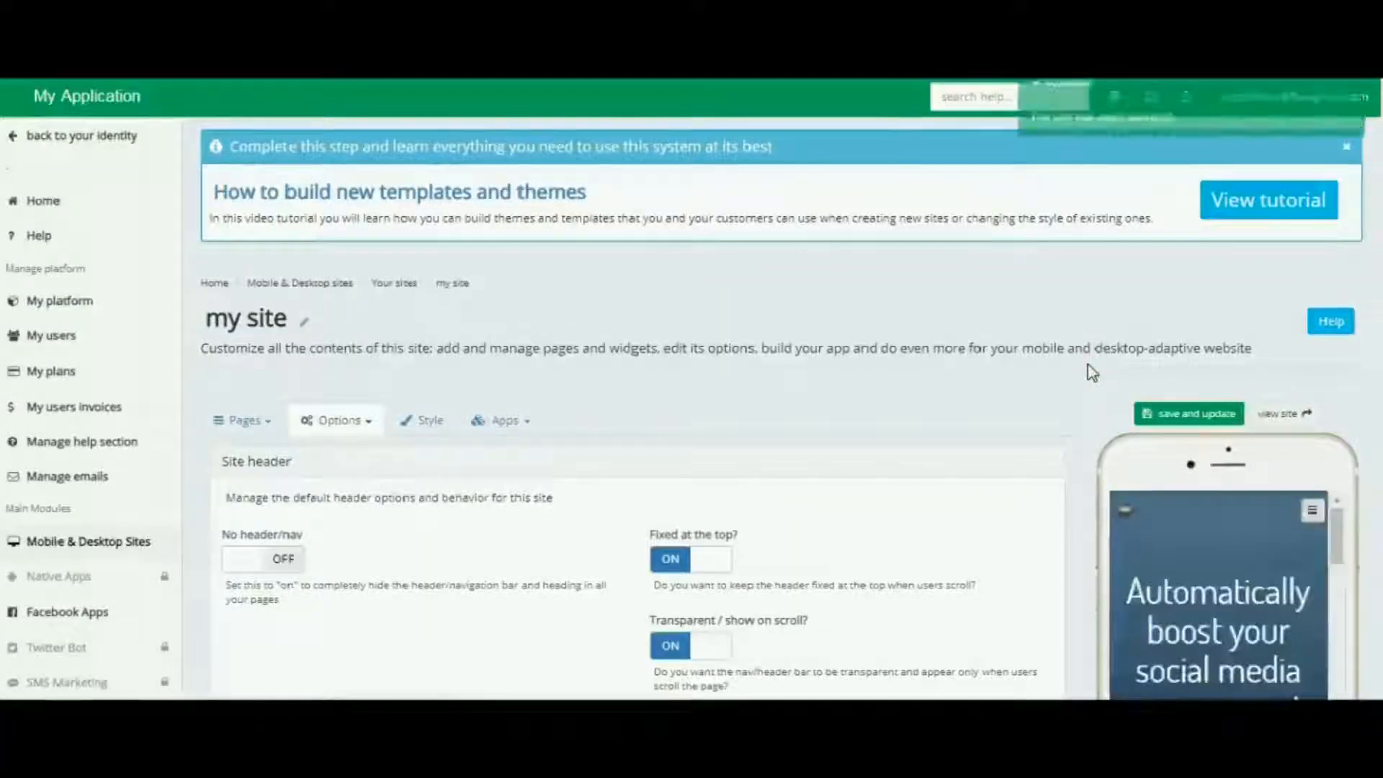
pyautogui.scroll(-3, 1093, 372)
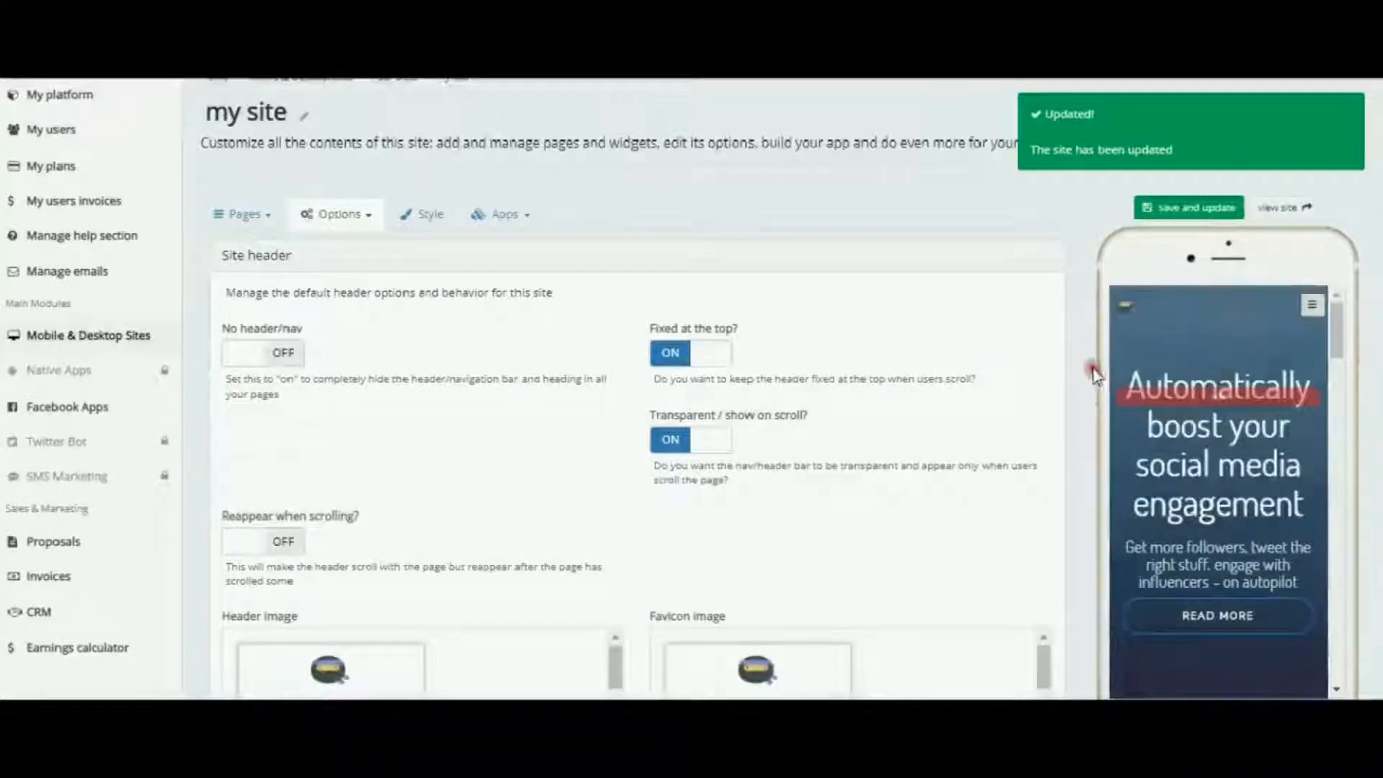
pyautogui.scroll(-4, 1065, 364)
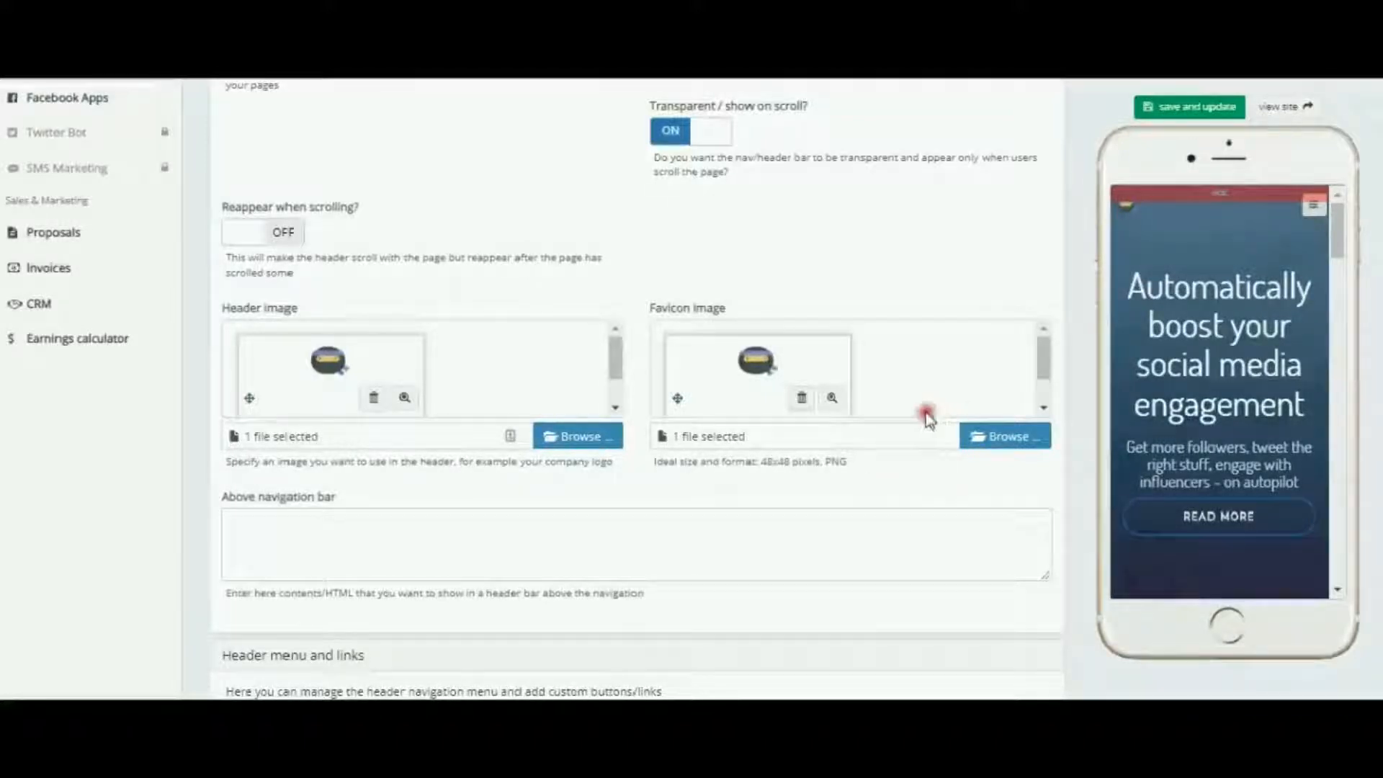
# Step: Remove the current favicon image and drag a replacement file onto the favicon drop area
pyautogui.click(802, 399)
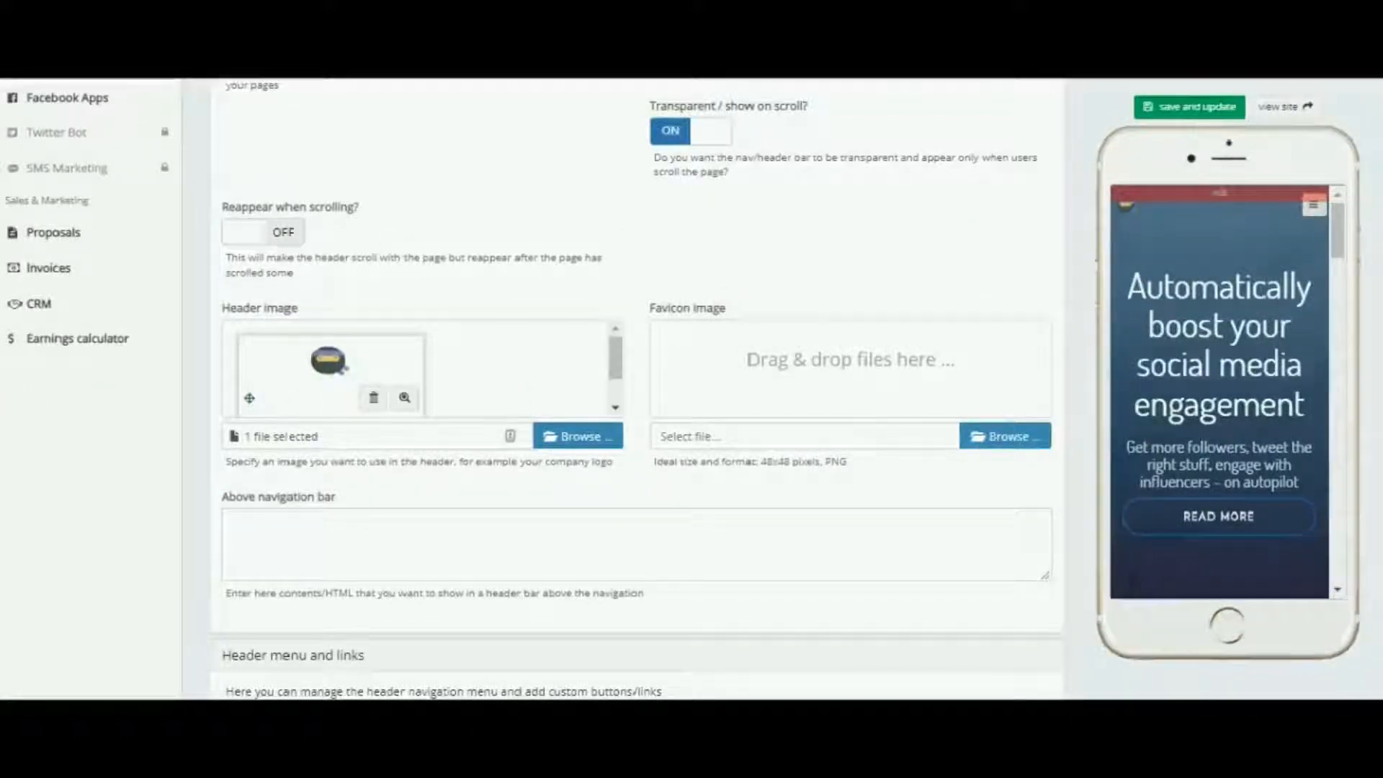
pyautogui.moveTo(213, 267); pyautogui.dragTo(835, 414)
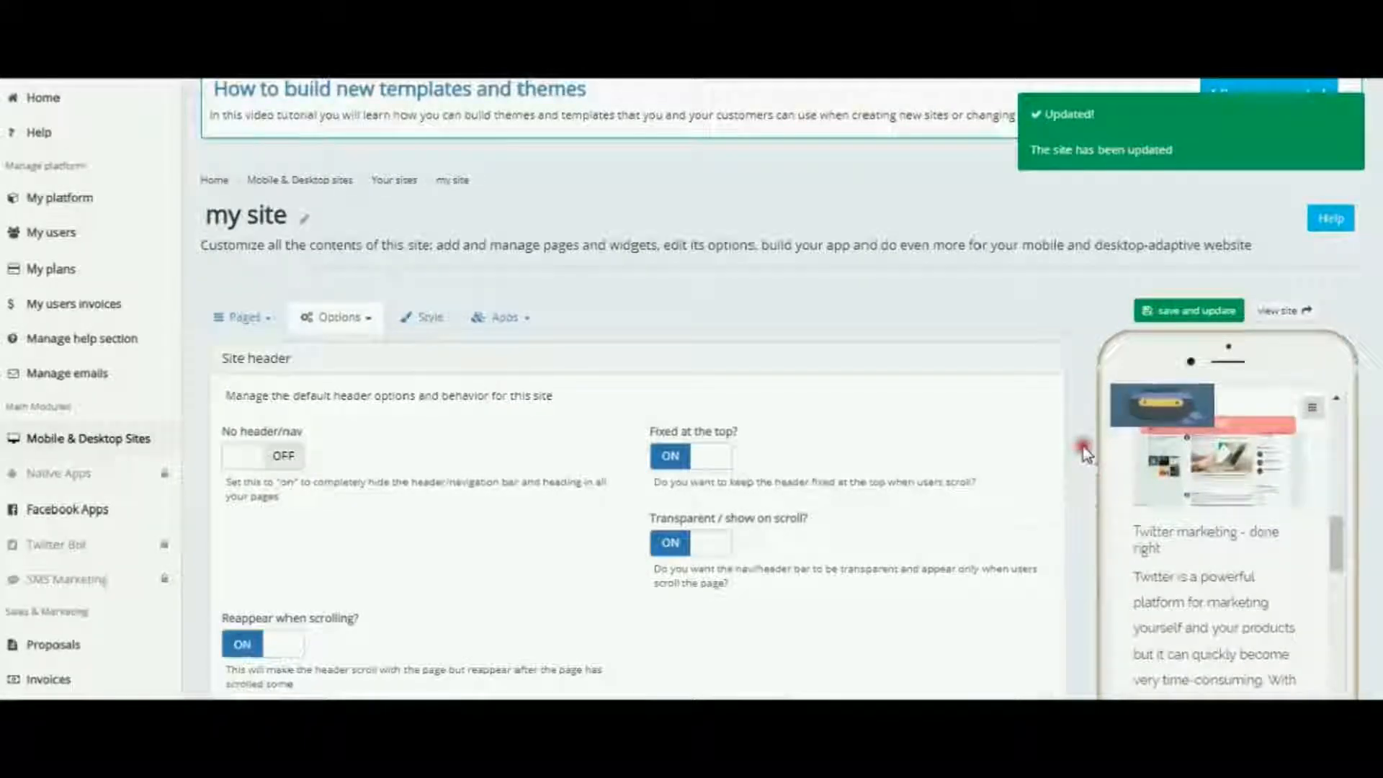
# Step: Switch on Show search form and Manually manage the header menu in the header menu settings
pyautogui.scroll(-10, 728, 491)
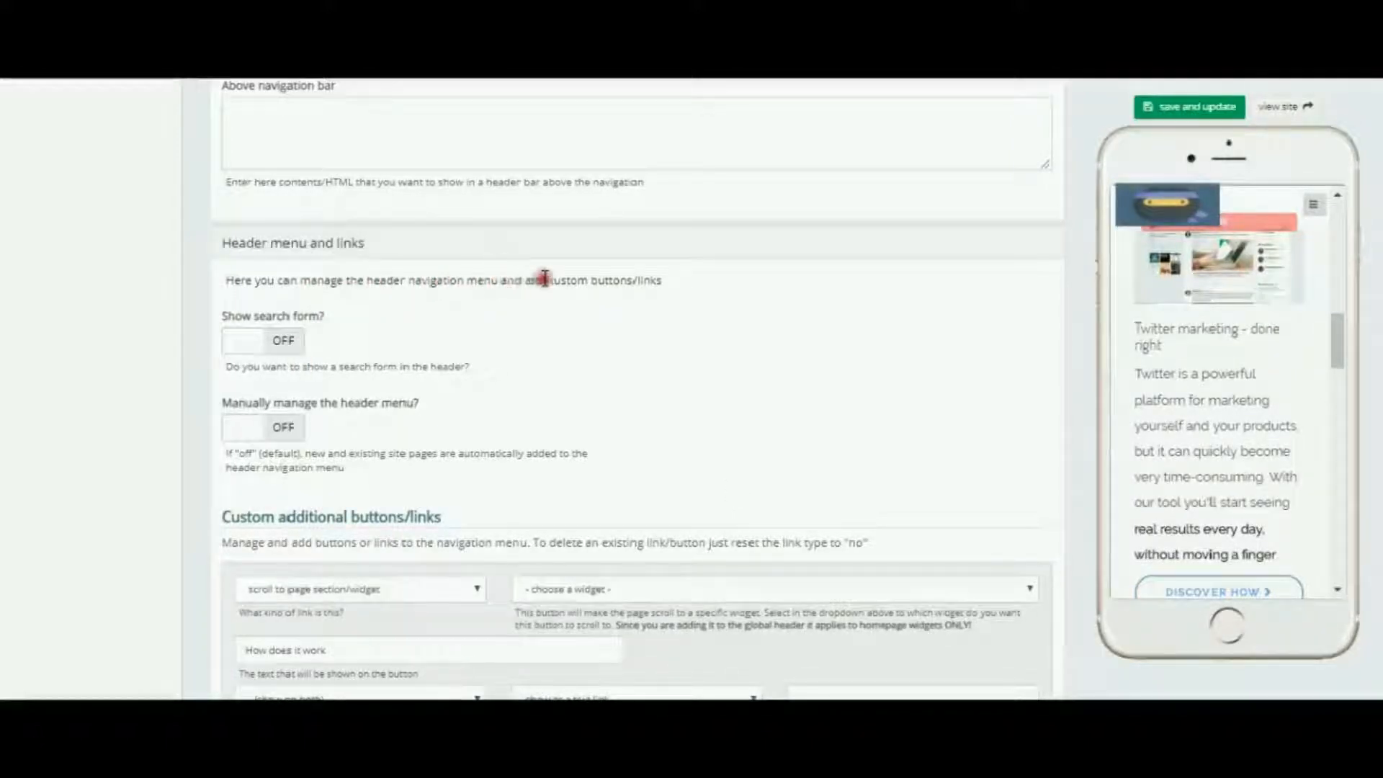
pyautogui.click(286, 343)
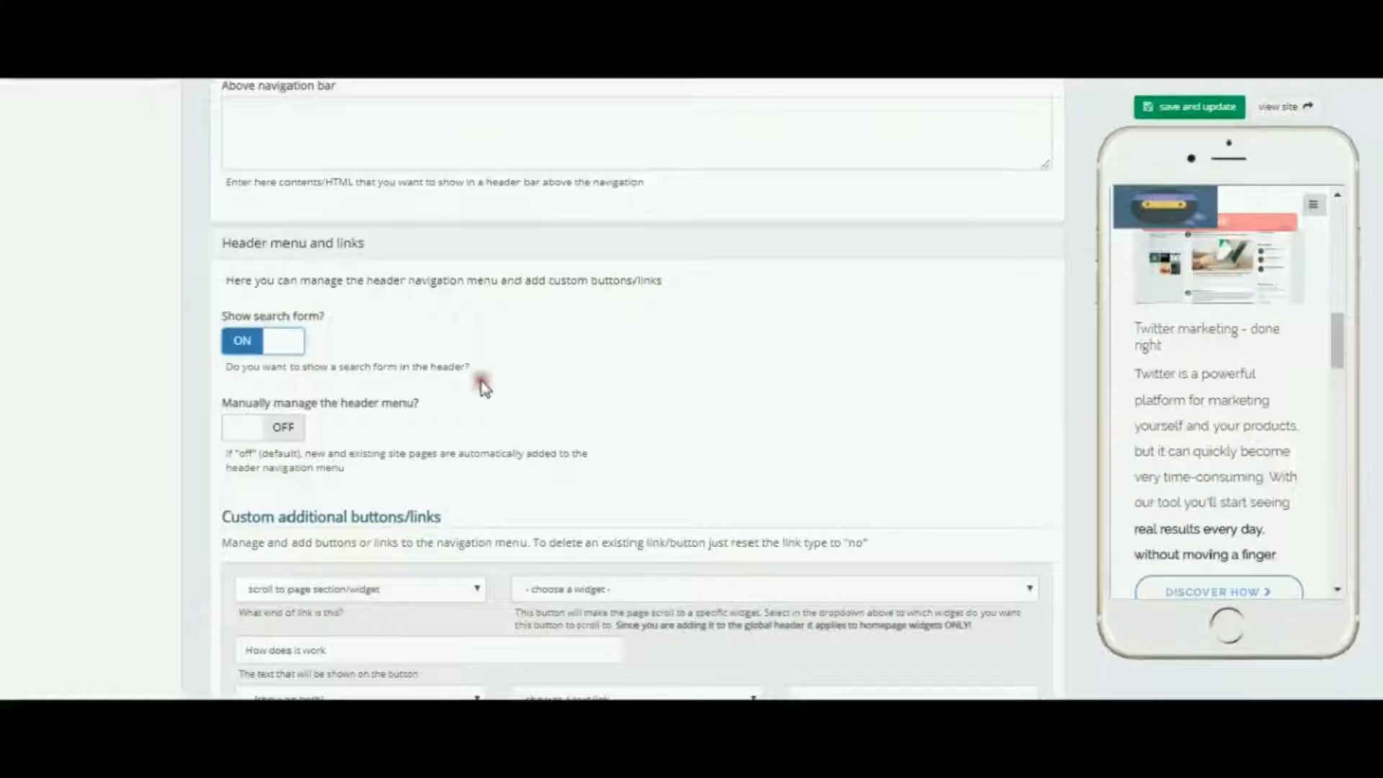
pyautogui.click(282, 433)
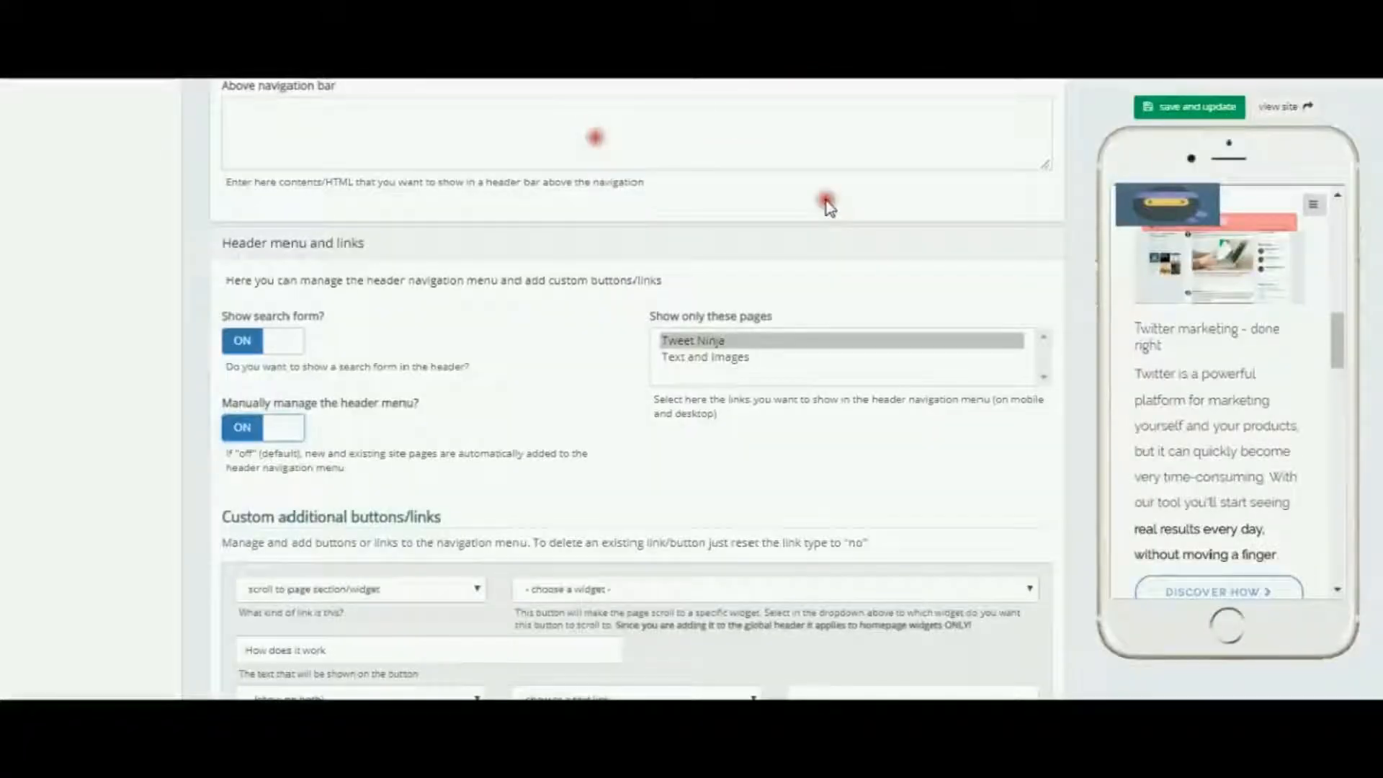
# Step: Open the live site to check the header, then return to the site builder
pyautogui.click(1274, 108)
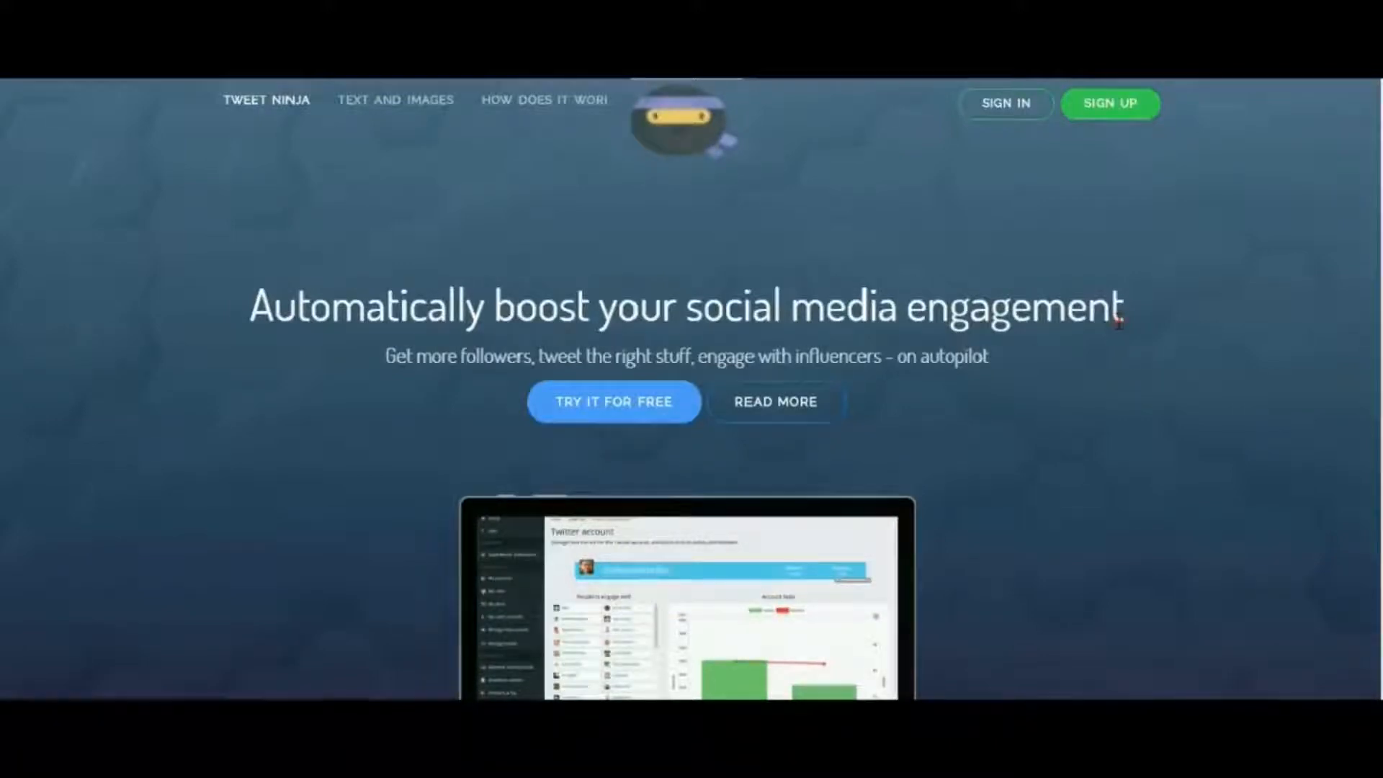
pyautogui.click(144, 11)
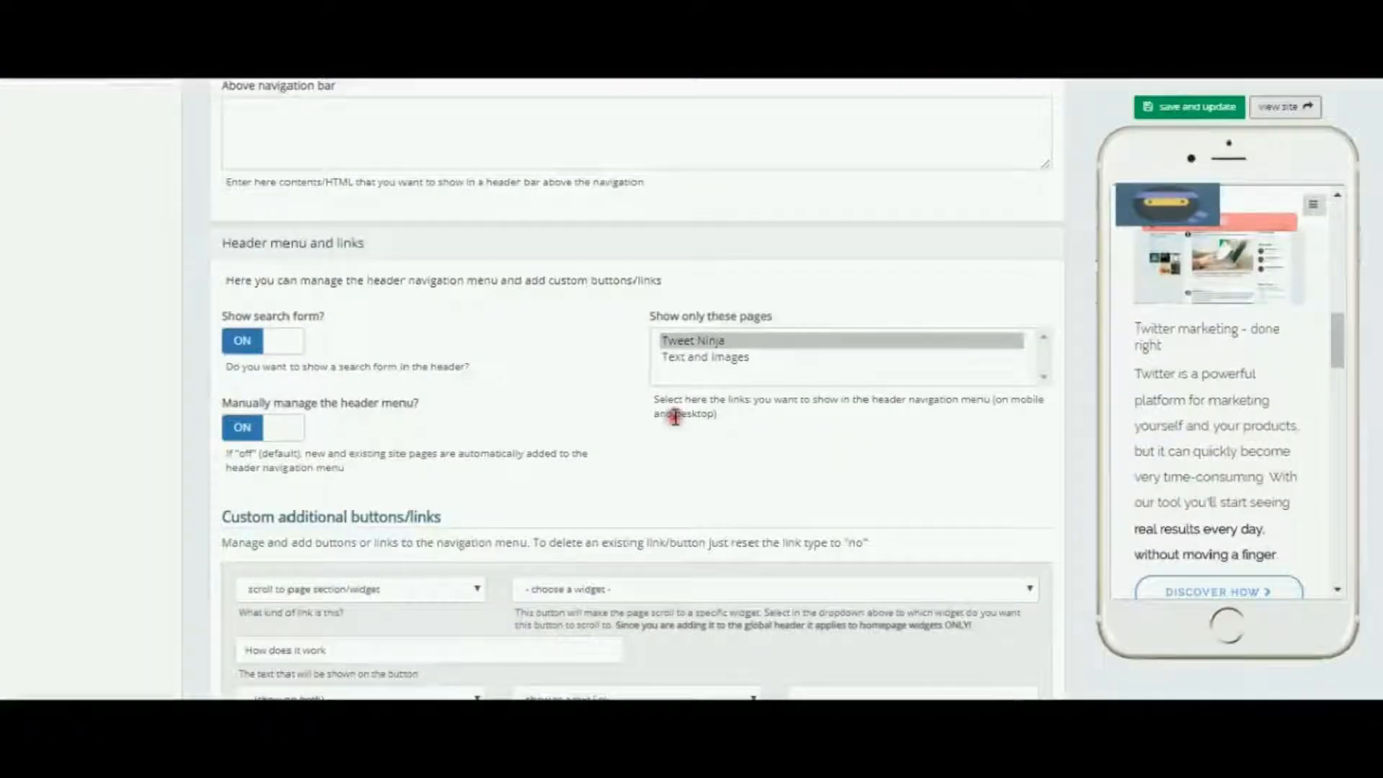
# Step: Limit the header menu to the Text and Images page and save and update the site
pyautogui.keyDown('ctrl'); pyautogui.click(695, 357); pyautogui.keyUp('ctrl')
pyautogui.keyDown('ctrl'); pyautogui.click(709, 340); pyautogui.keyUp('ctrl')
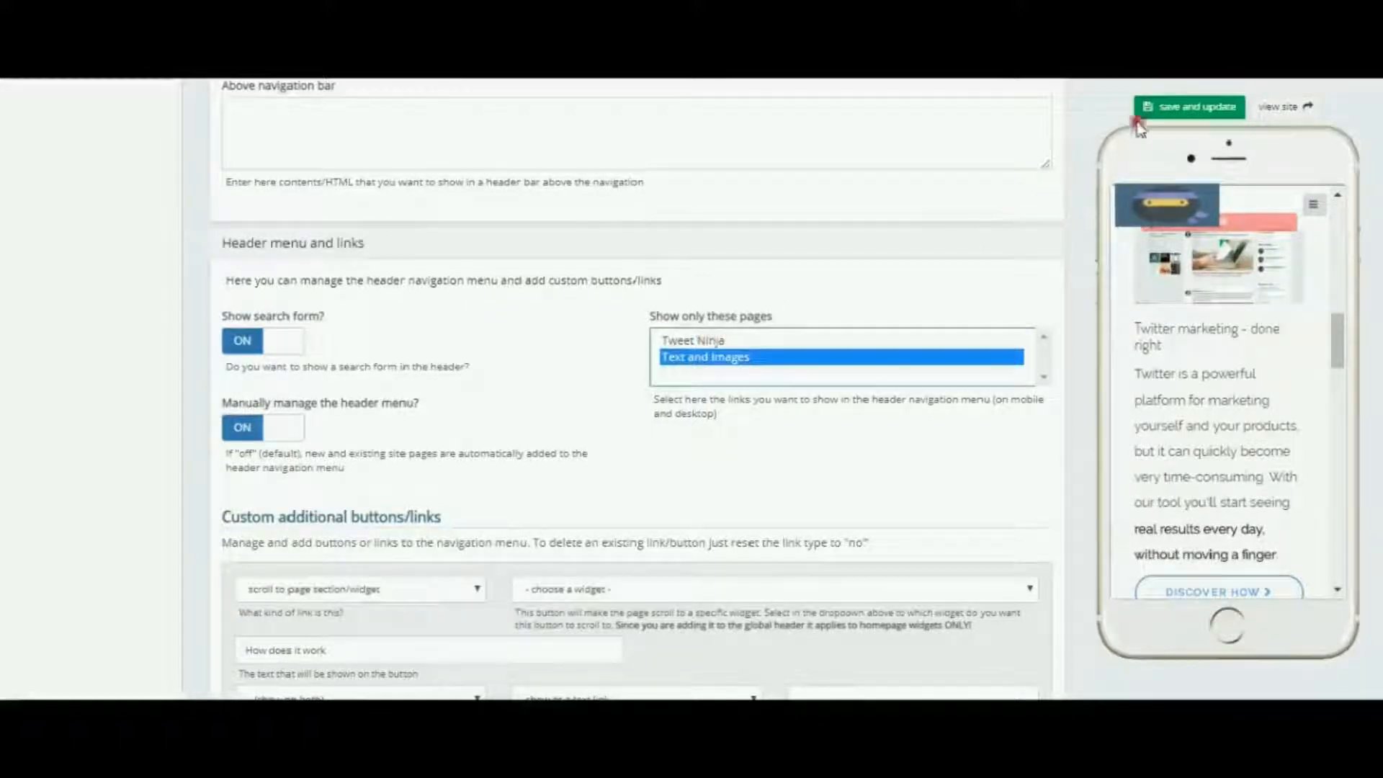
pyautogui.click(1172, 111)
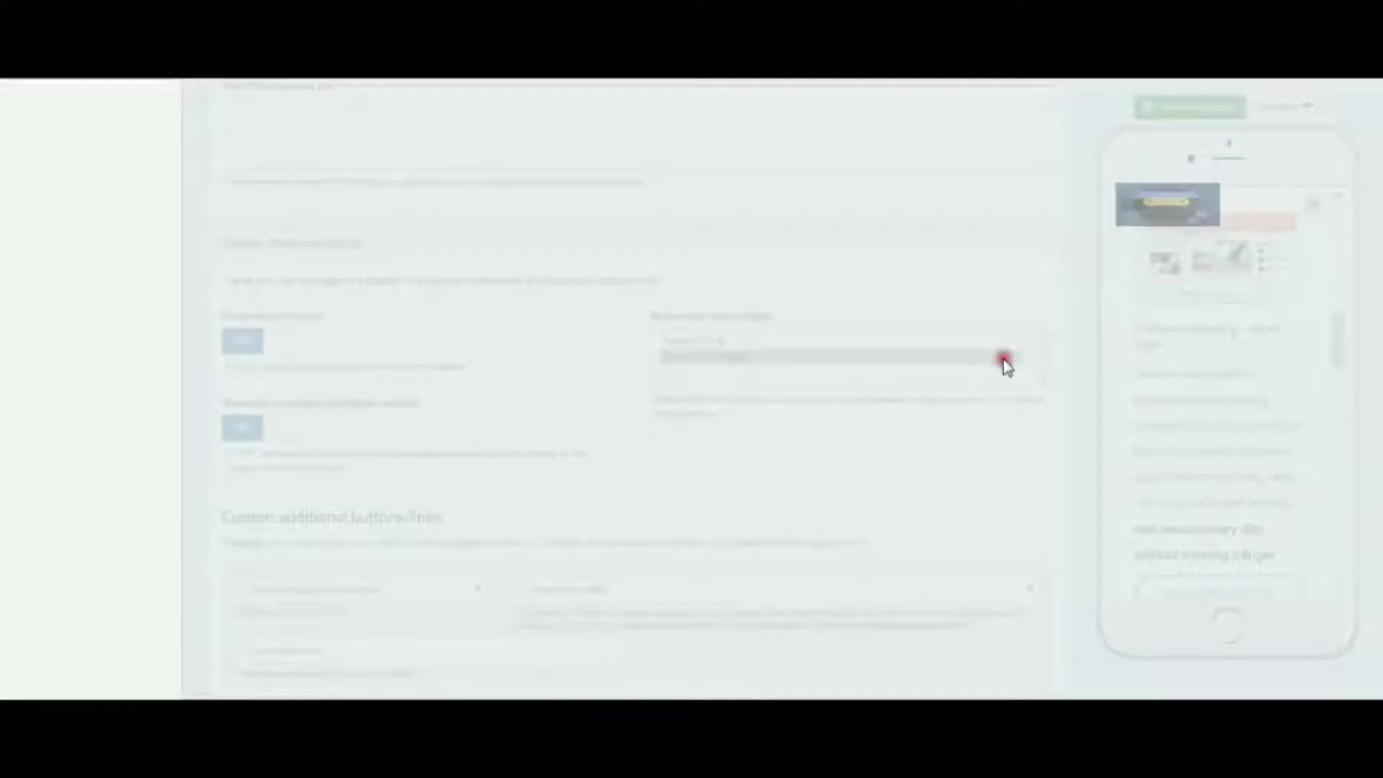
pyautogui.click(948, 483)
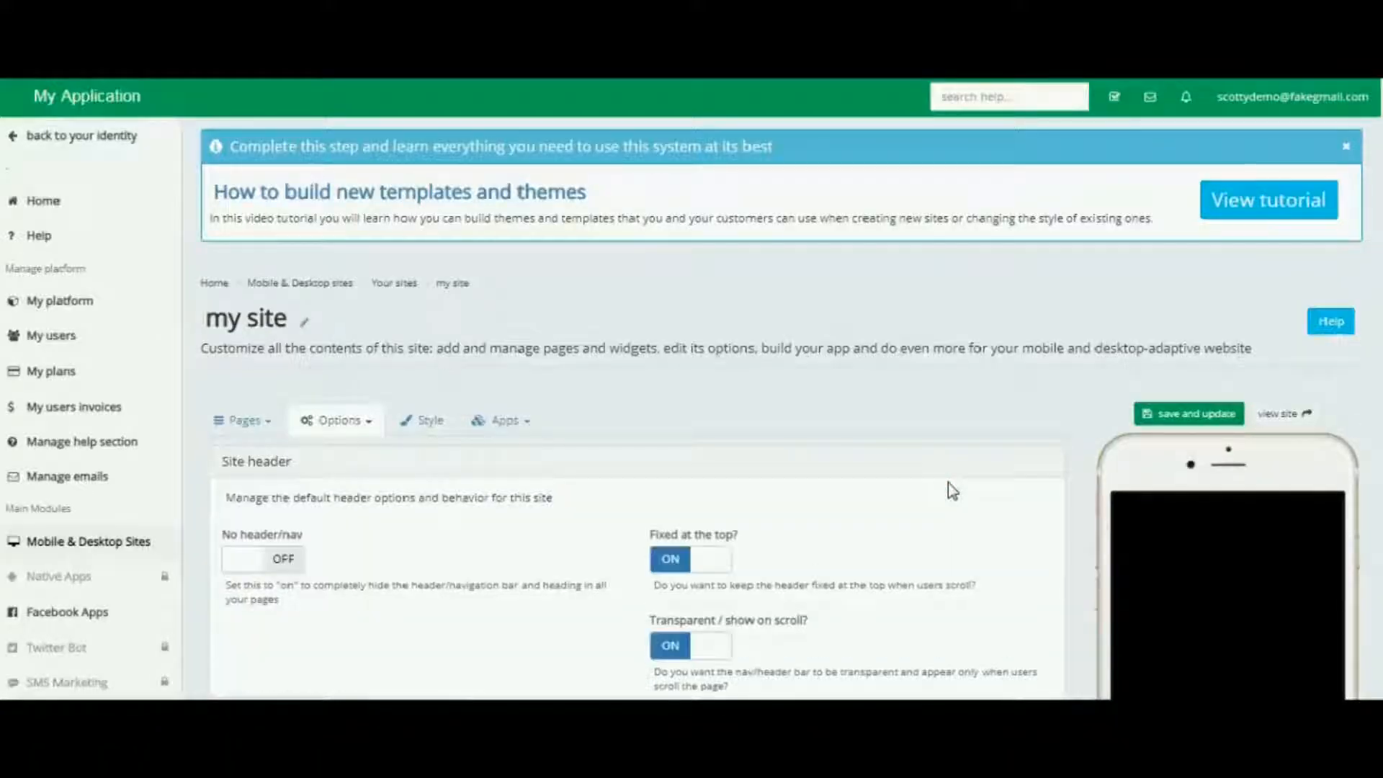
pyautogui.click(444, 297)
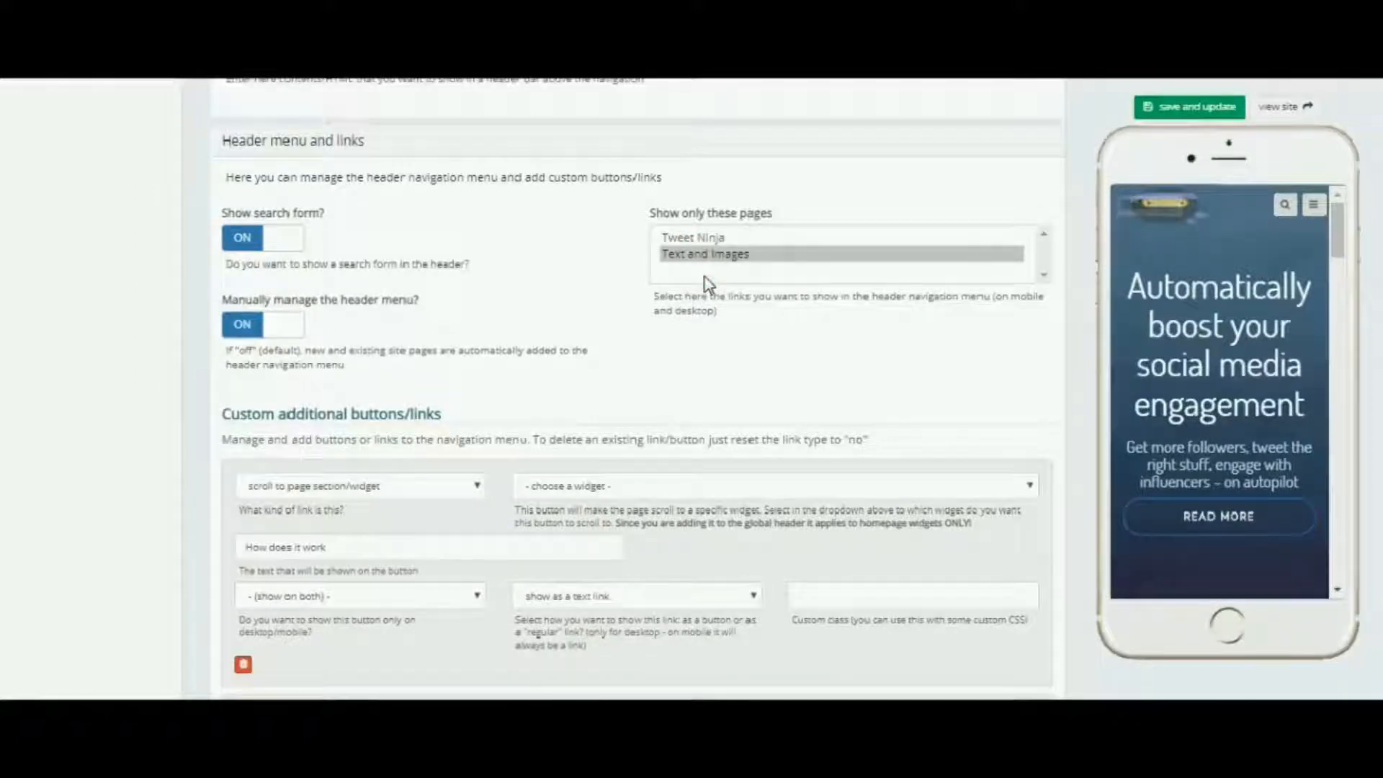
pyautogui.keyDown('ctrl'); pyautogui.click(709, 238); pyautogui.keyUp('ctrl')
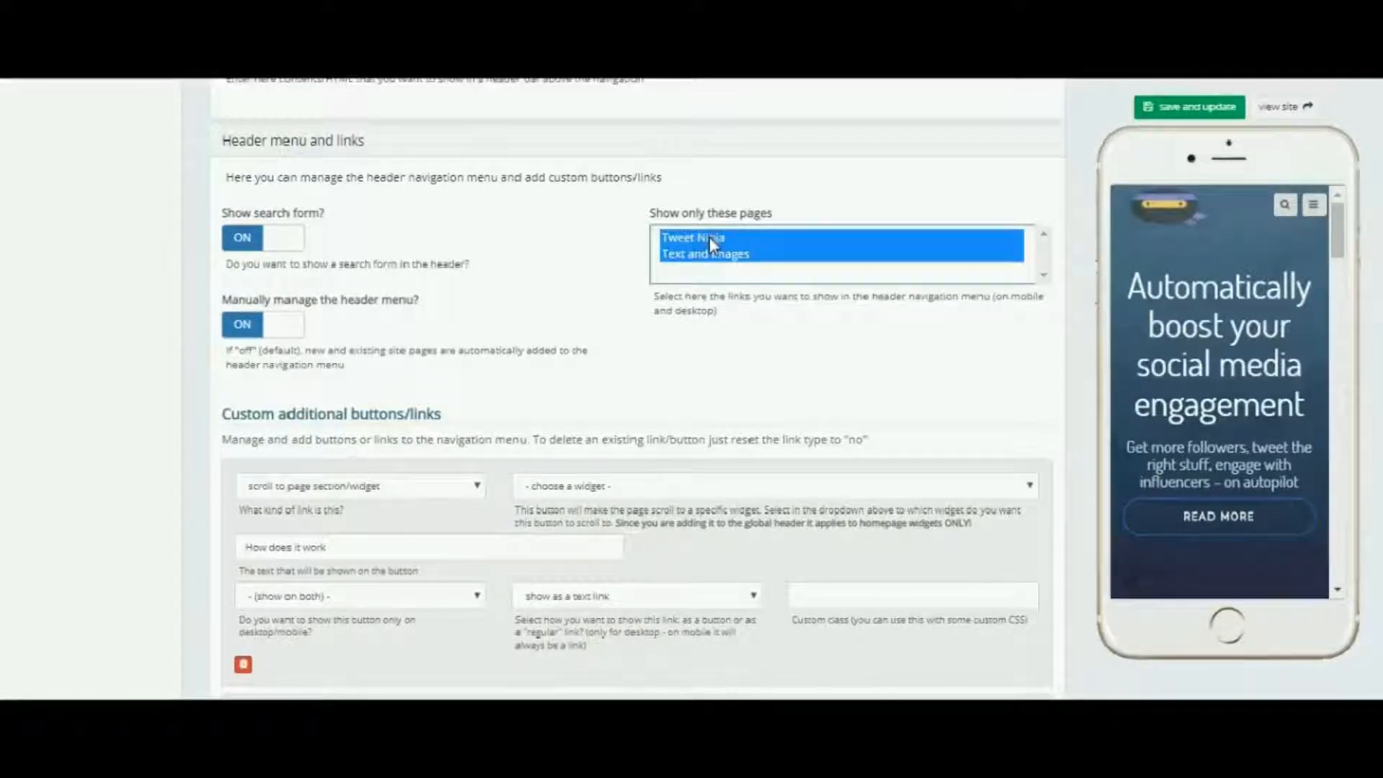
pyautogui.keyDown('ctrl'); pyautogui.click(709, 238); pyautogui.keyUp('ctrl')
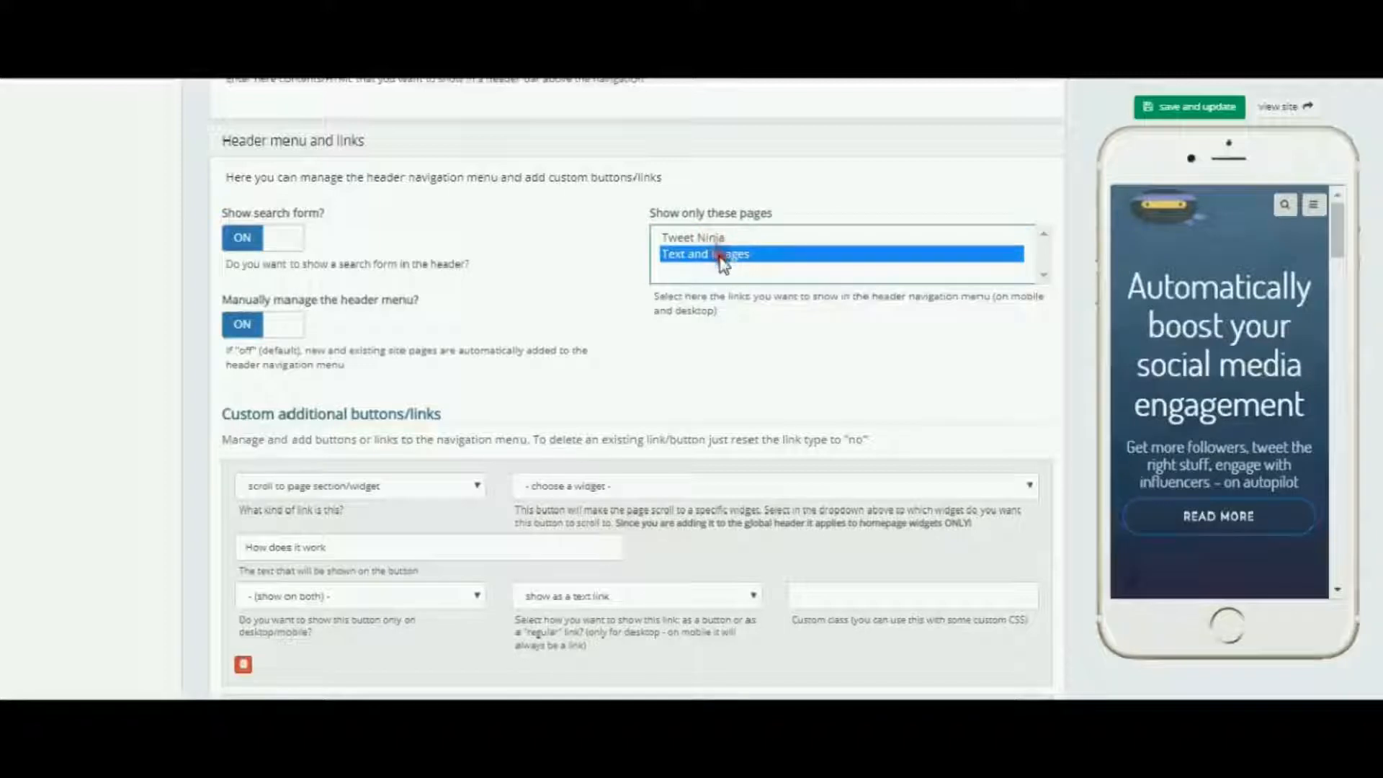
pyautogui.keyDown('ctrl'); pyautogui.click(712, 238); pyautogui.keyUp('ctrl')
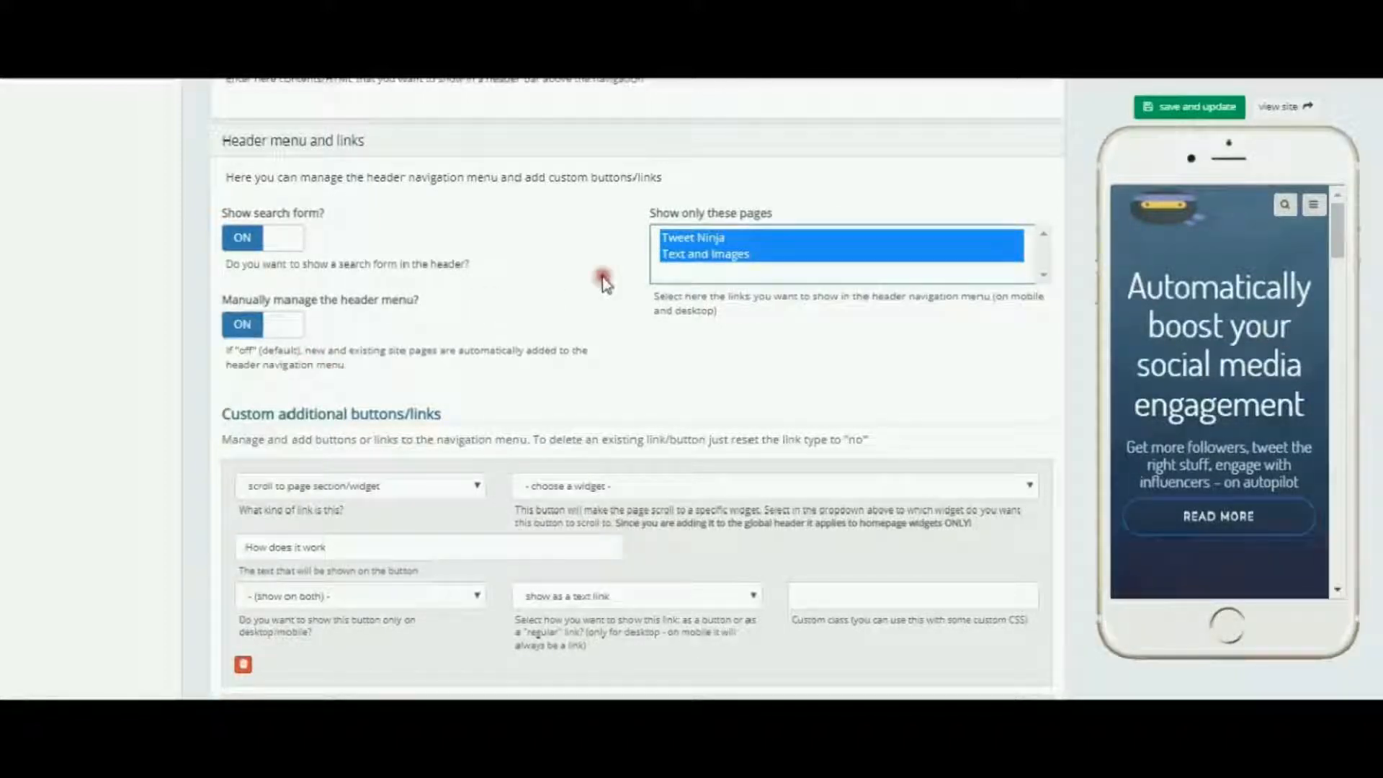
pyautogui.keyDown('ctrl'); pyautogui.click(695, 238); pyautogui.keyUp('ctrl')
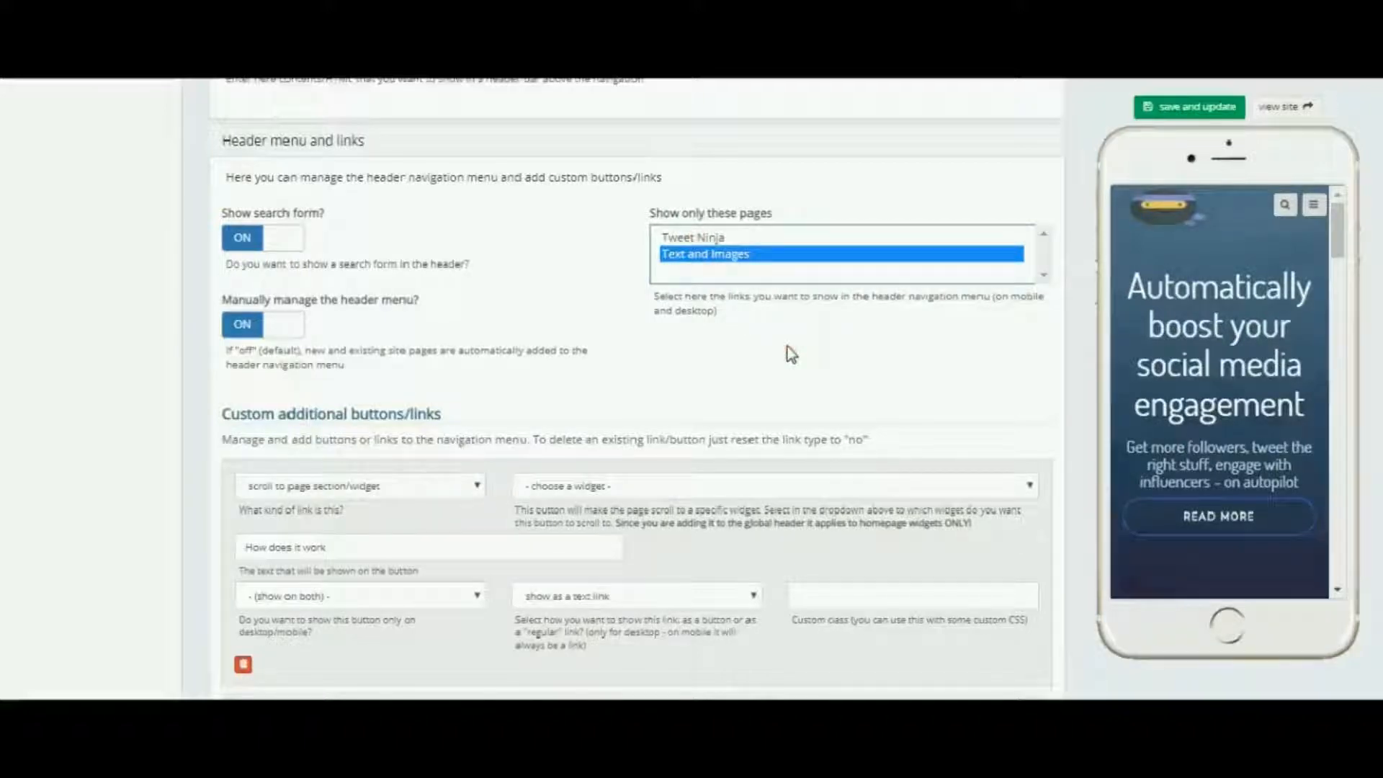
# Step: Make the first custom header button scroll to the My Kitty Cat widget
pyautogui.scroll(-2, 788, 346)
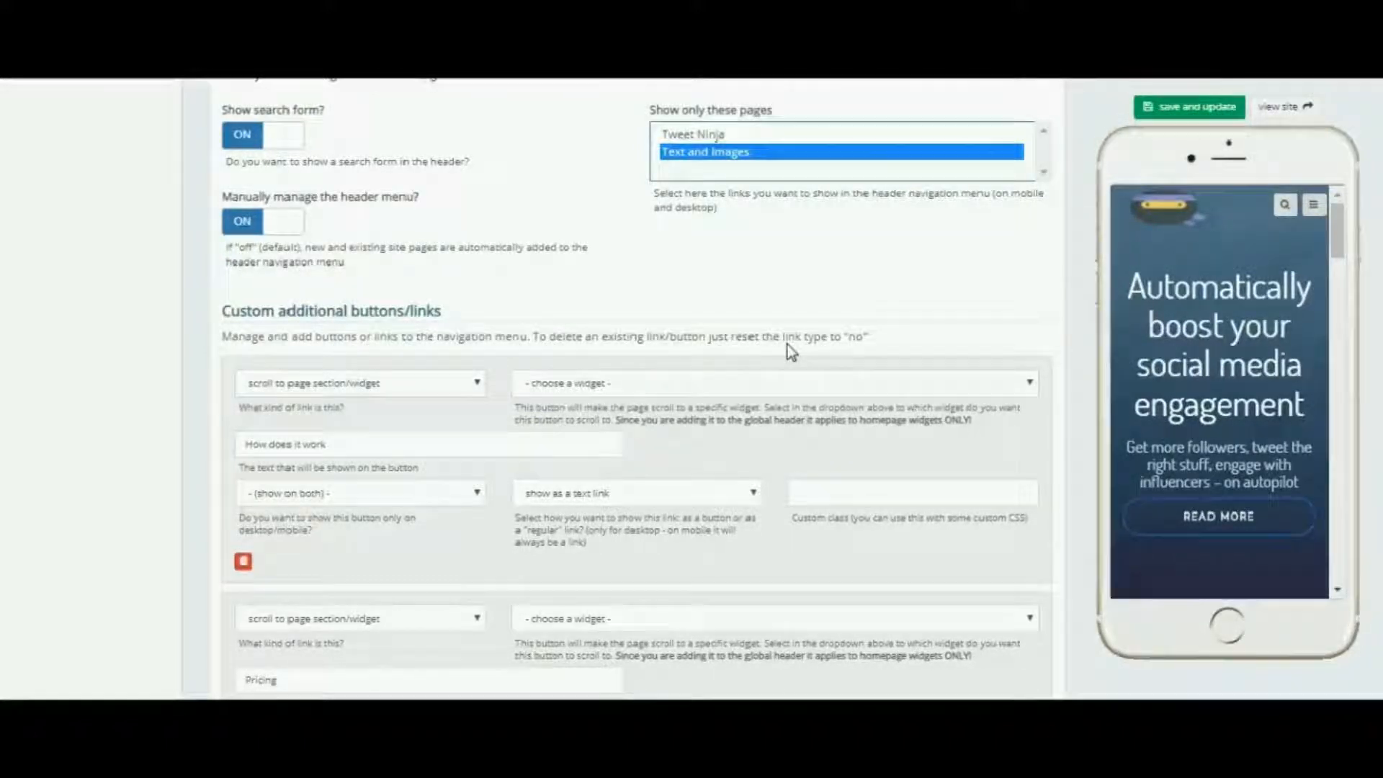
pyautogui.click(475, 385)
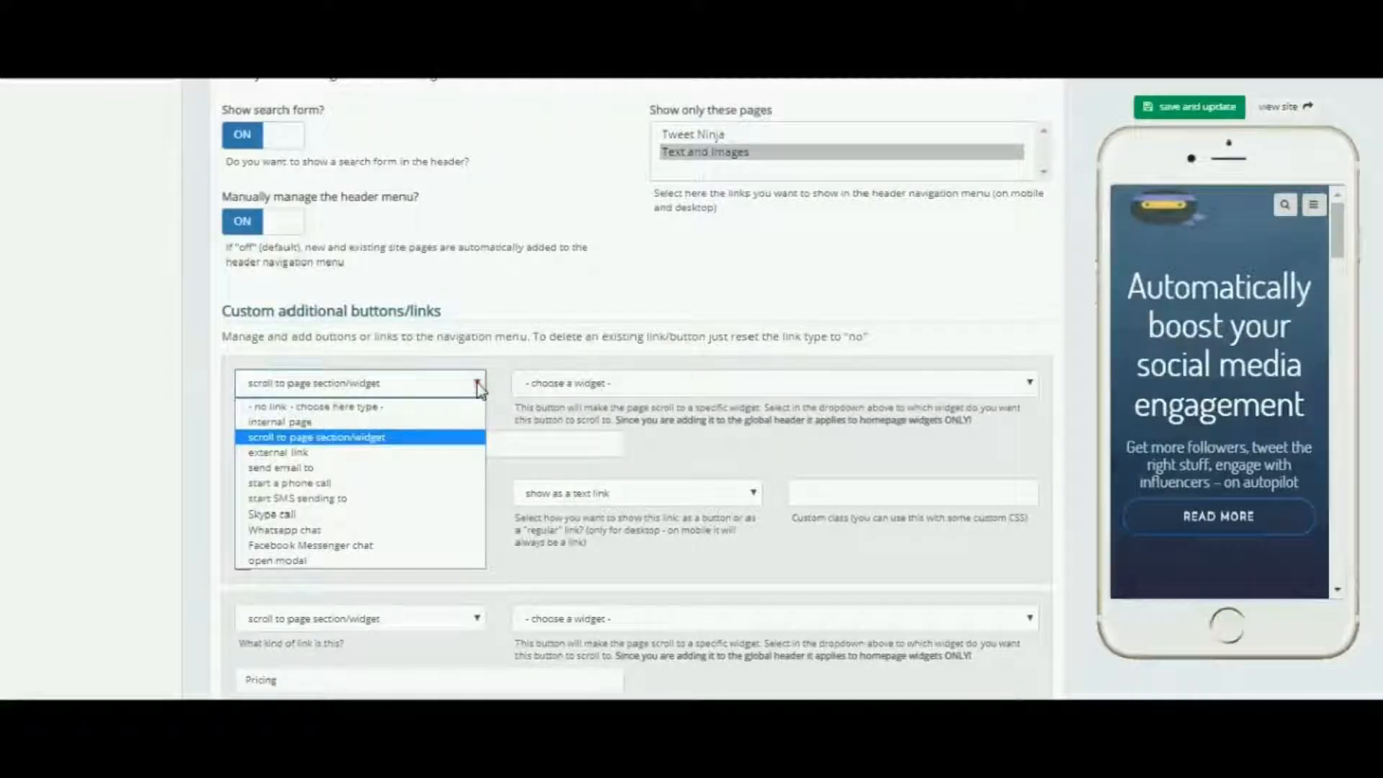
pyautogui.click(383, 443)
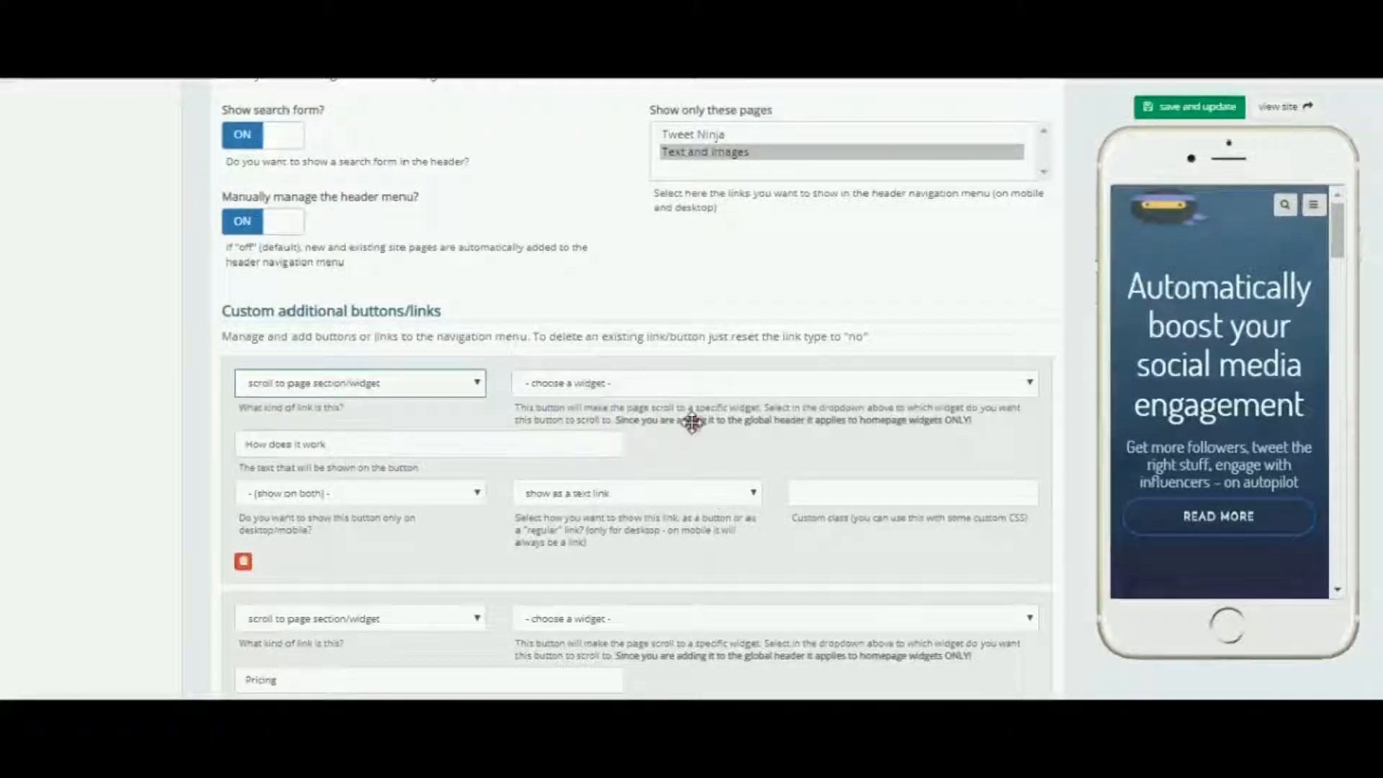
pyautogui.click(1030, 383)
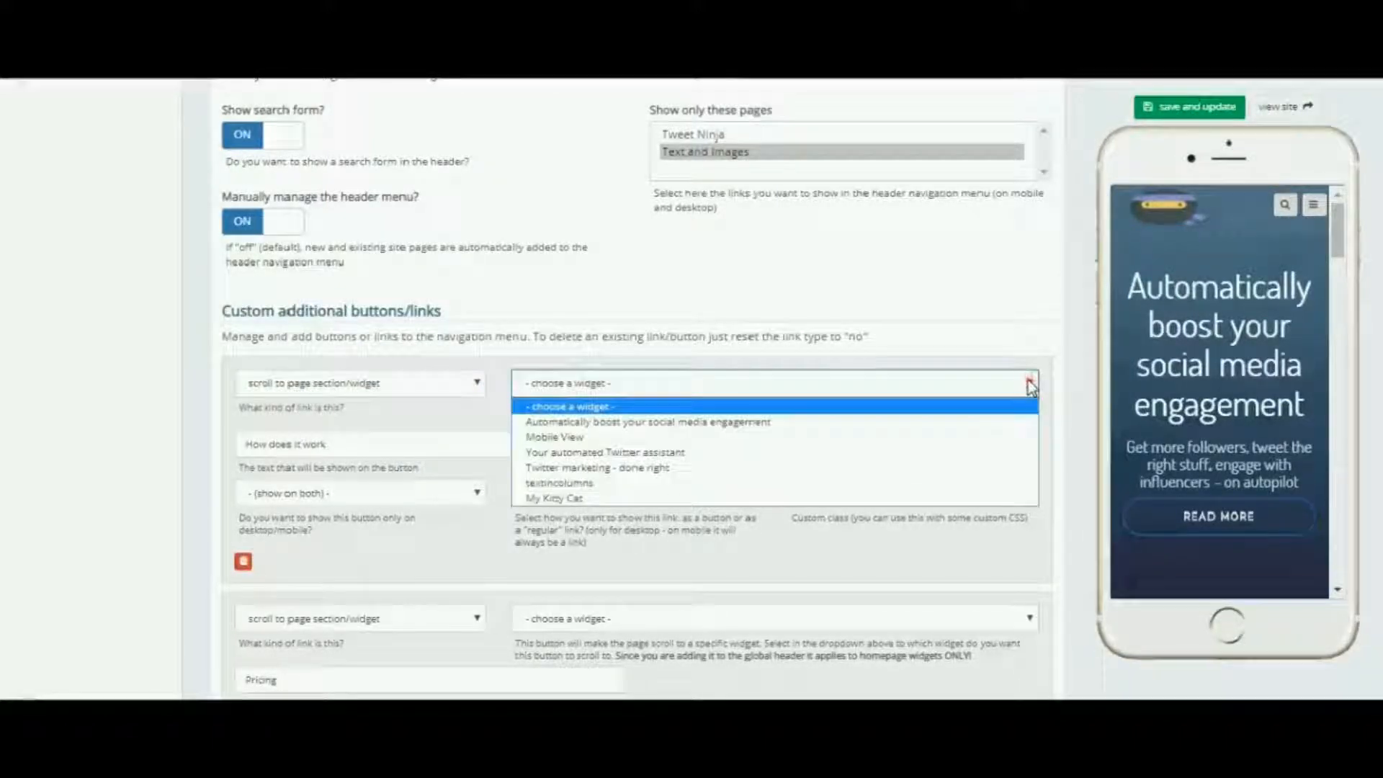
pyautogui.click(593, 499)
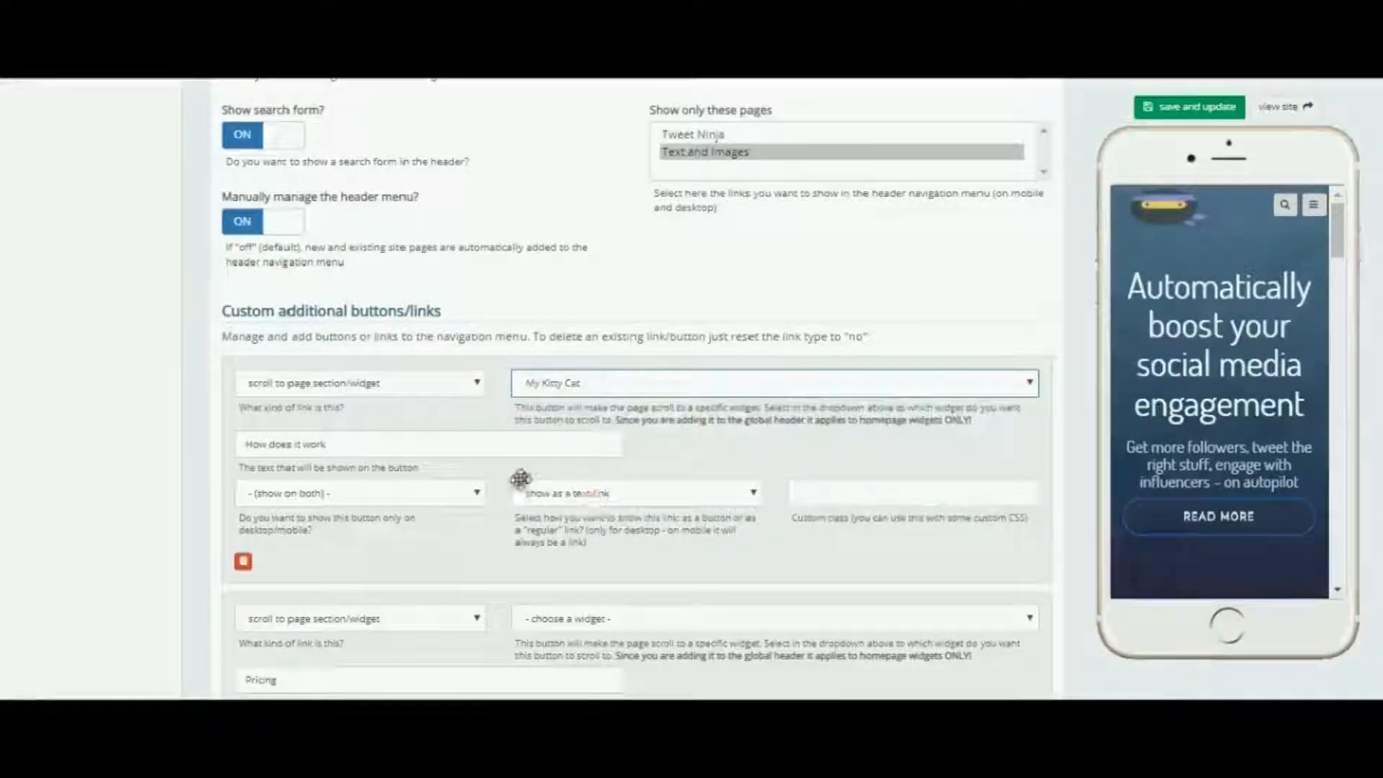
# Step: Change the first custom button's text to See my cat
pyautogui.click(337, 444)
pyautogui.press('BackSpace')
pyautogui.press('BackSpace')
pyautogui.press('BackSpace')
pyautogui.press('BackSpace')
pyautogui.press('BackSpace')
pyautogui.press('BackSpace')
pyautogui.press('BackSpace')
pyautogui.press('BackSpace')
pyautogui.press('BackSpace')
pyautogui.press('BackSpace')
pyautogui.press('BackSpace')
pyautogui.press('BackSpace')
pyautogui.press('BackSpace')
pyautogui.press('BackSpace')
pyautogui.press('BackSpace')
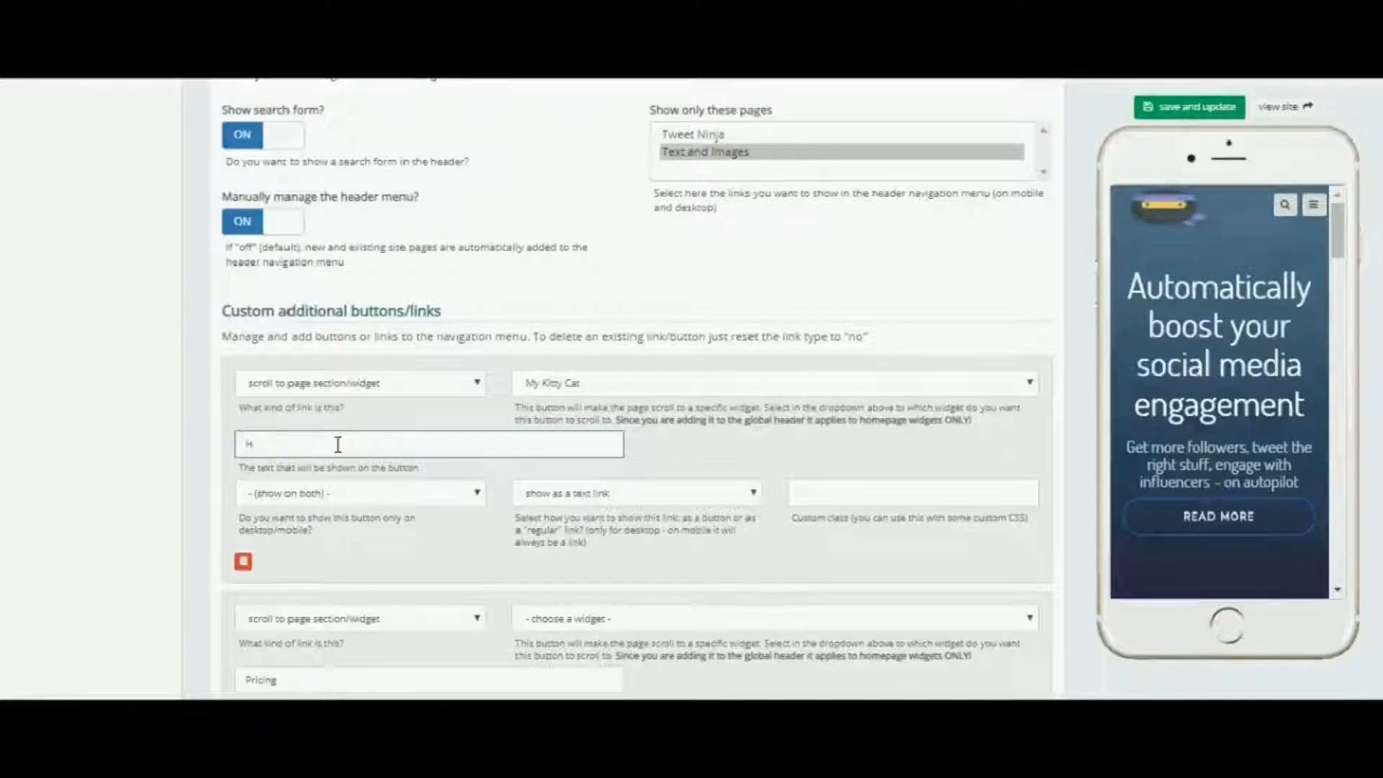
pyautogui.write('See my ')
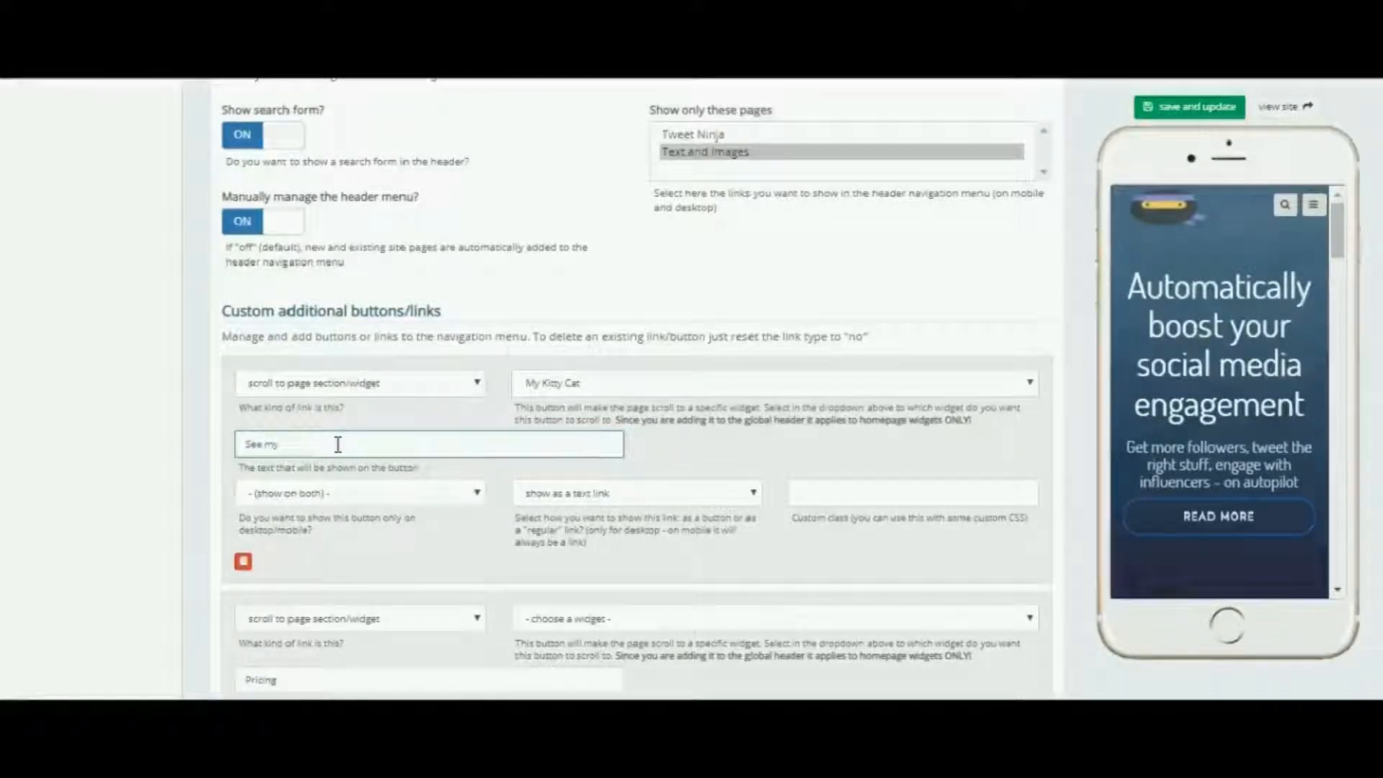
pyautogui.write('cat')
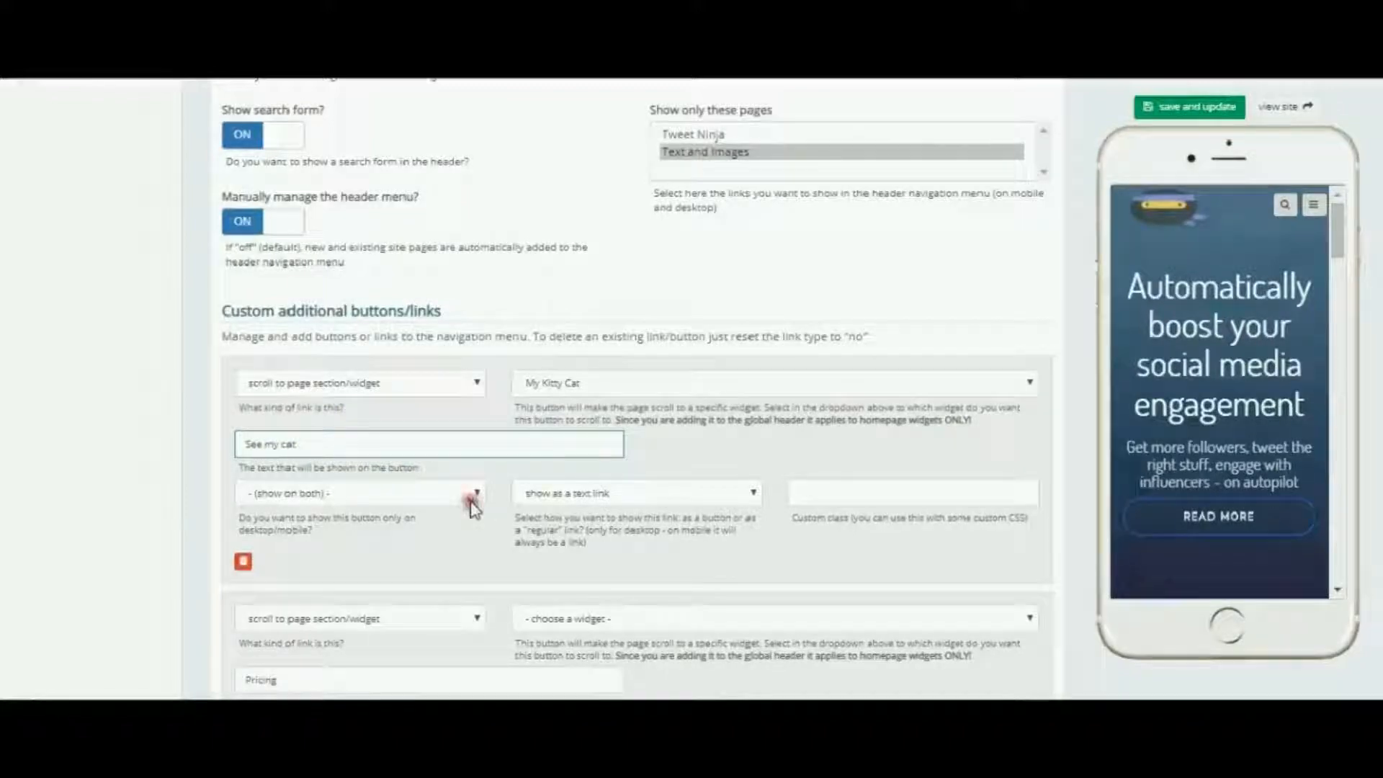
pyautogui.scroll(-3, 501, 508)
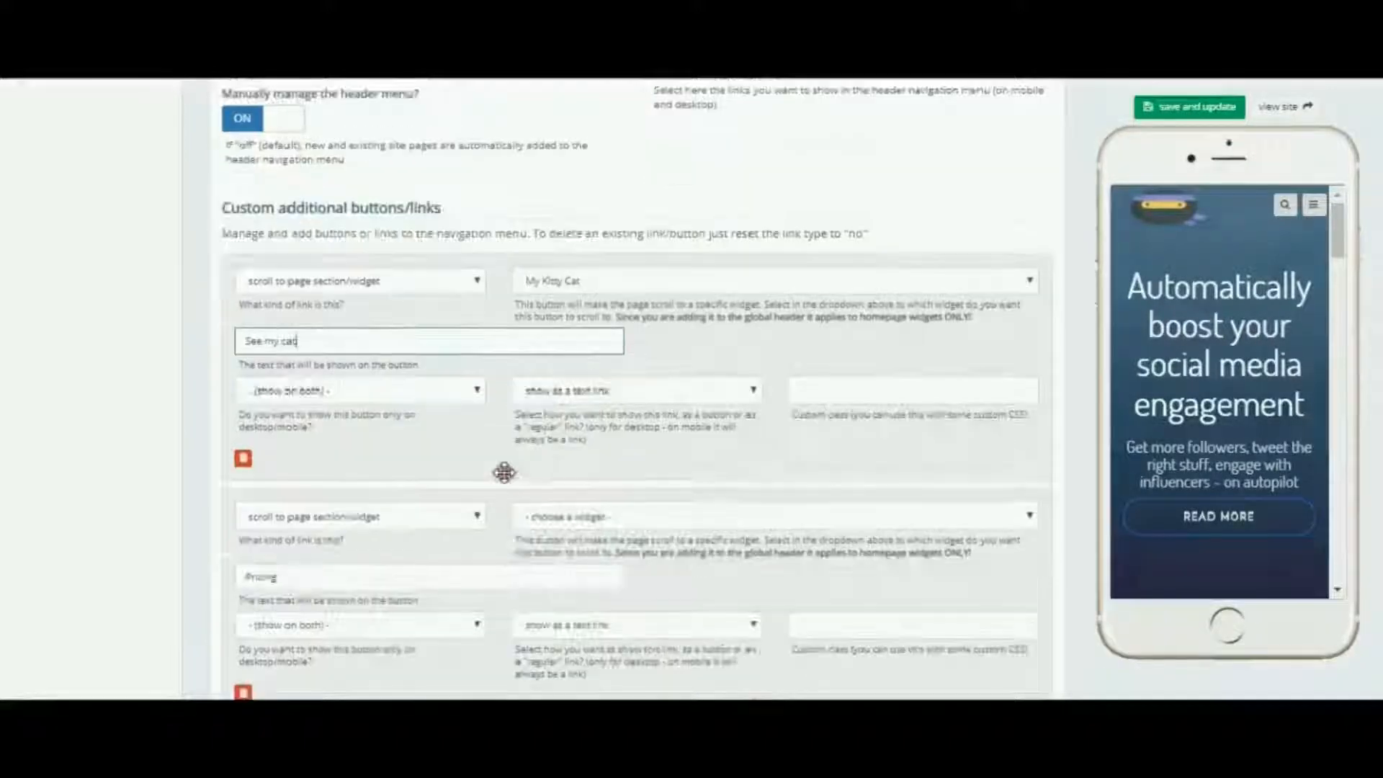
pyautogui.click(476, 389)
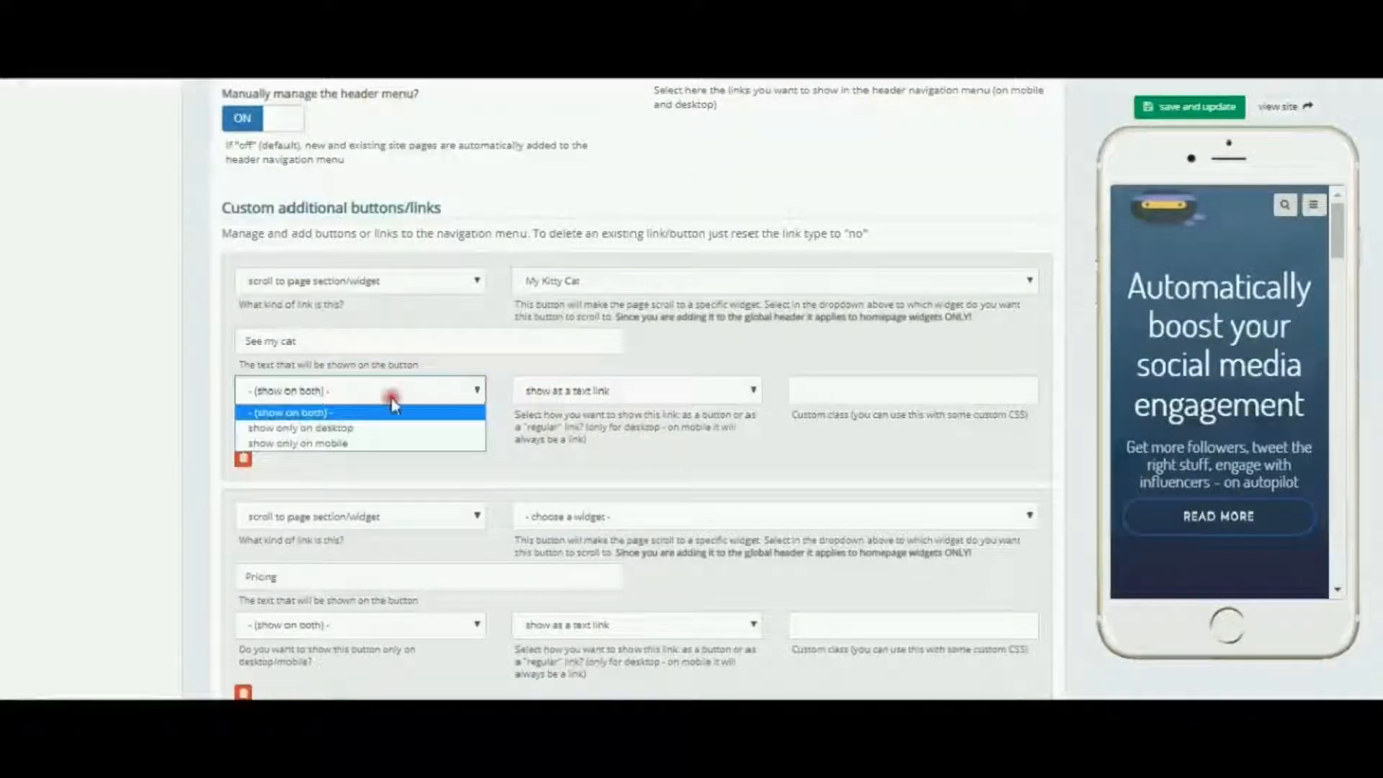
pyautogui.click(474, 388)
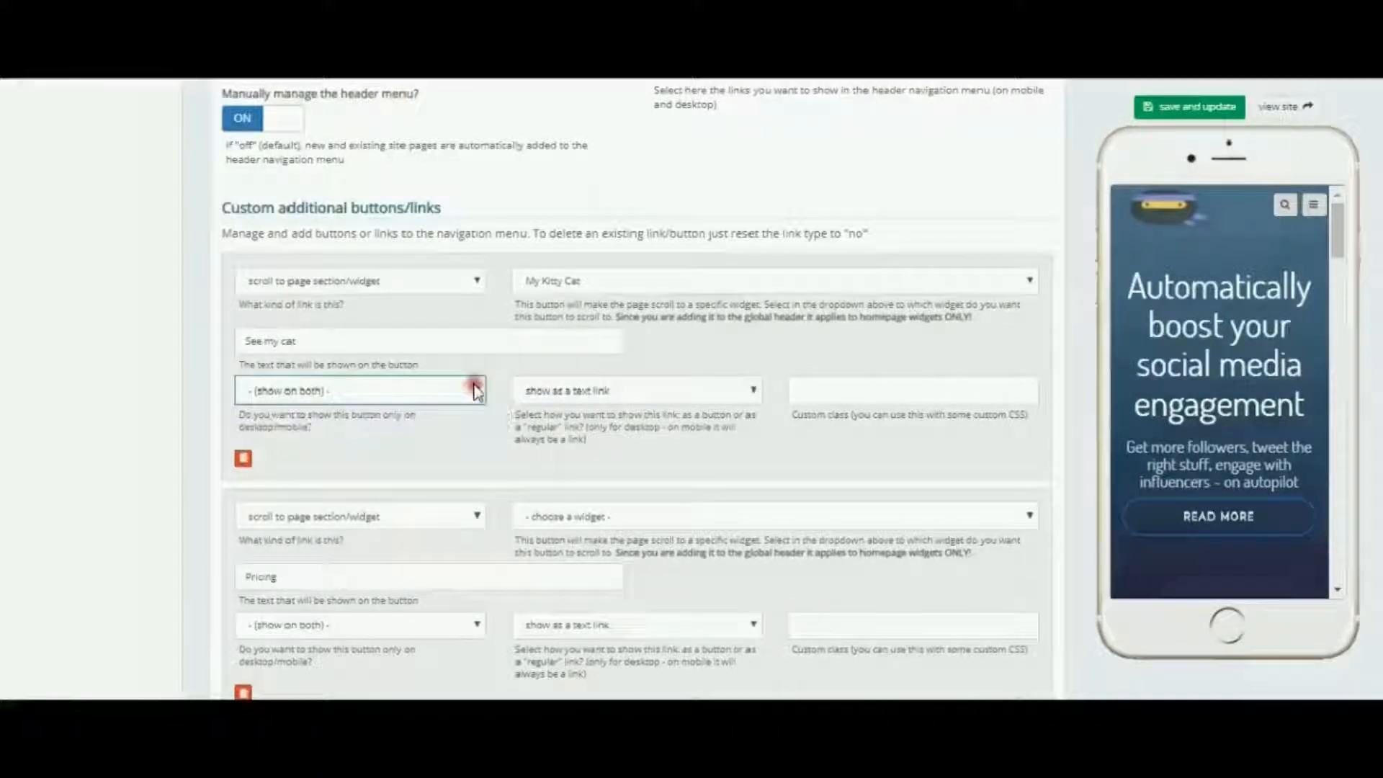
pyautogui.click(474, 278)
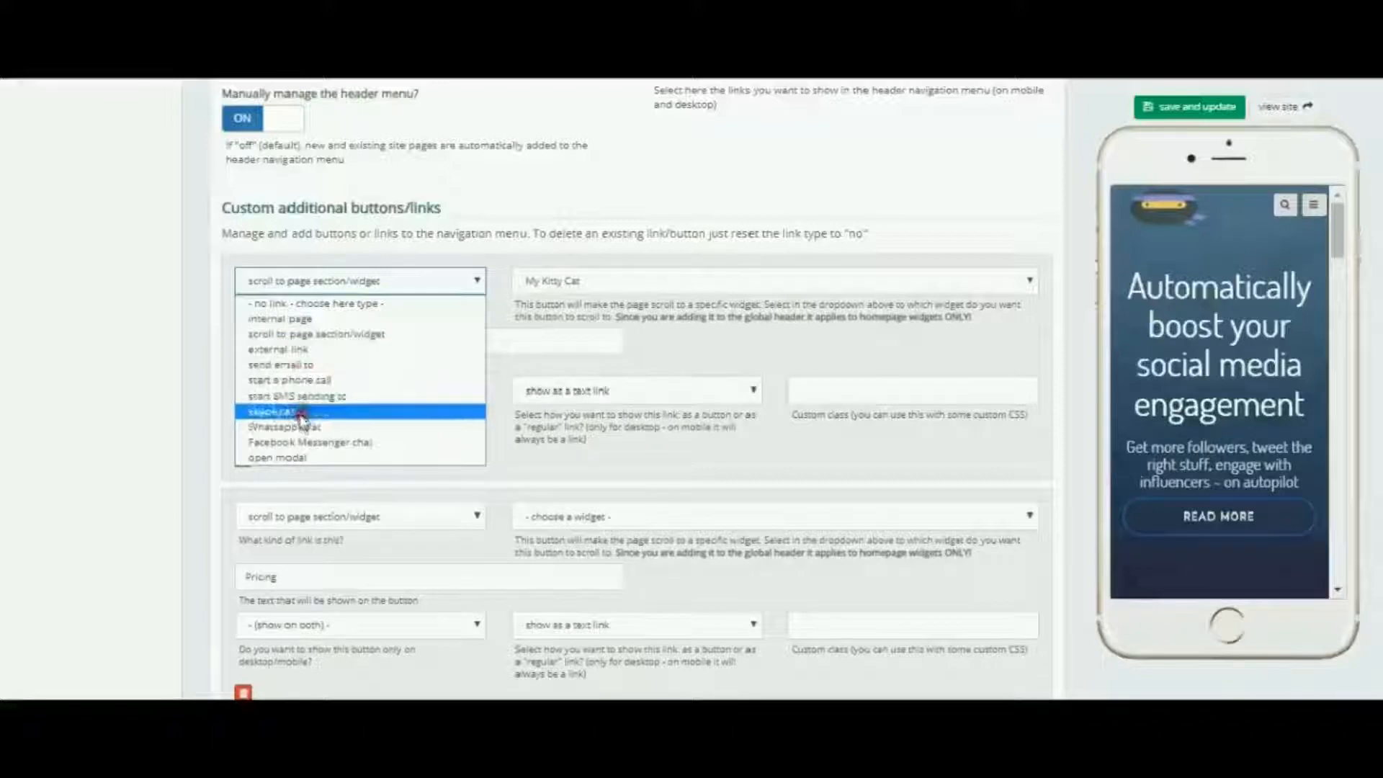
pyautogui.click(329, 336)
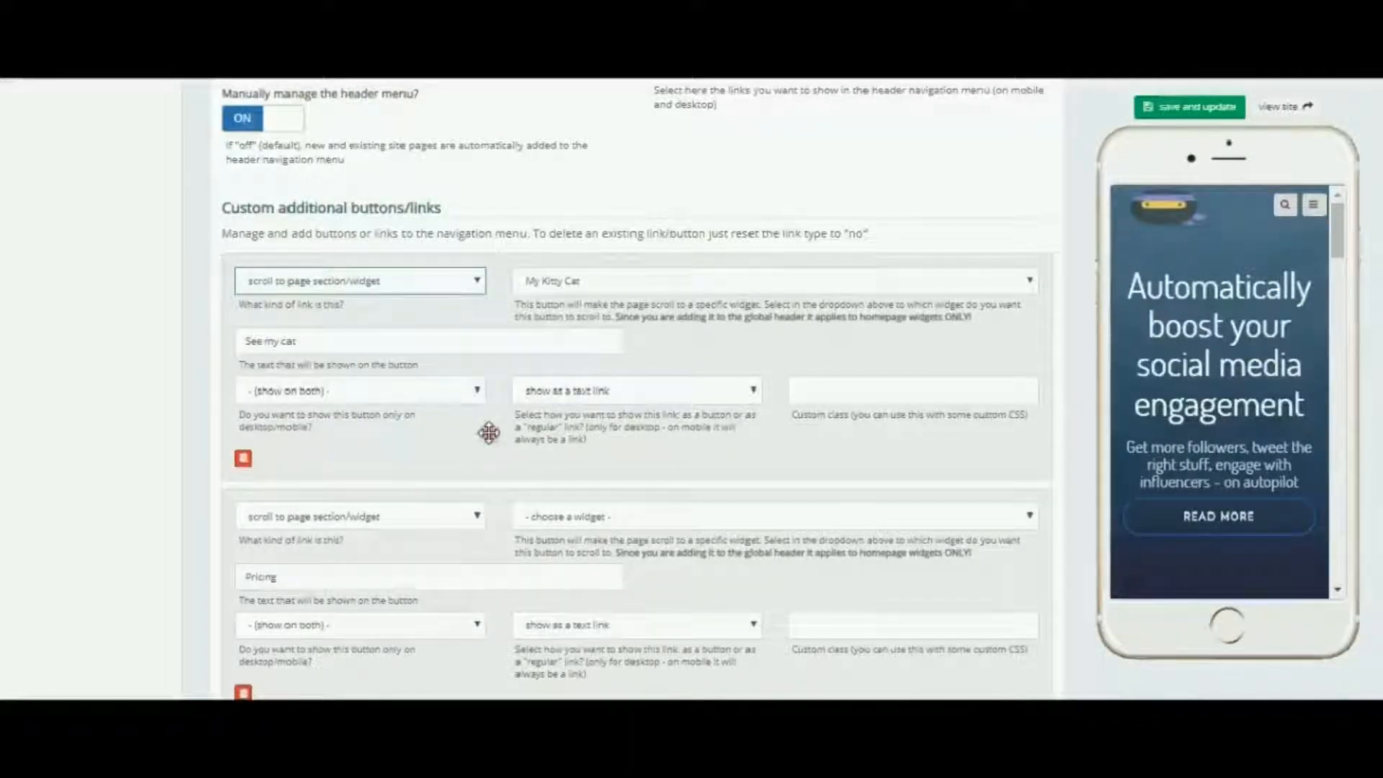
# Step: Delete the Sign in custom button from the header links
pyautogui.scroll(-2, 487, 431)
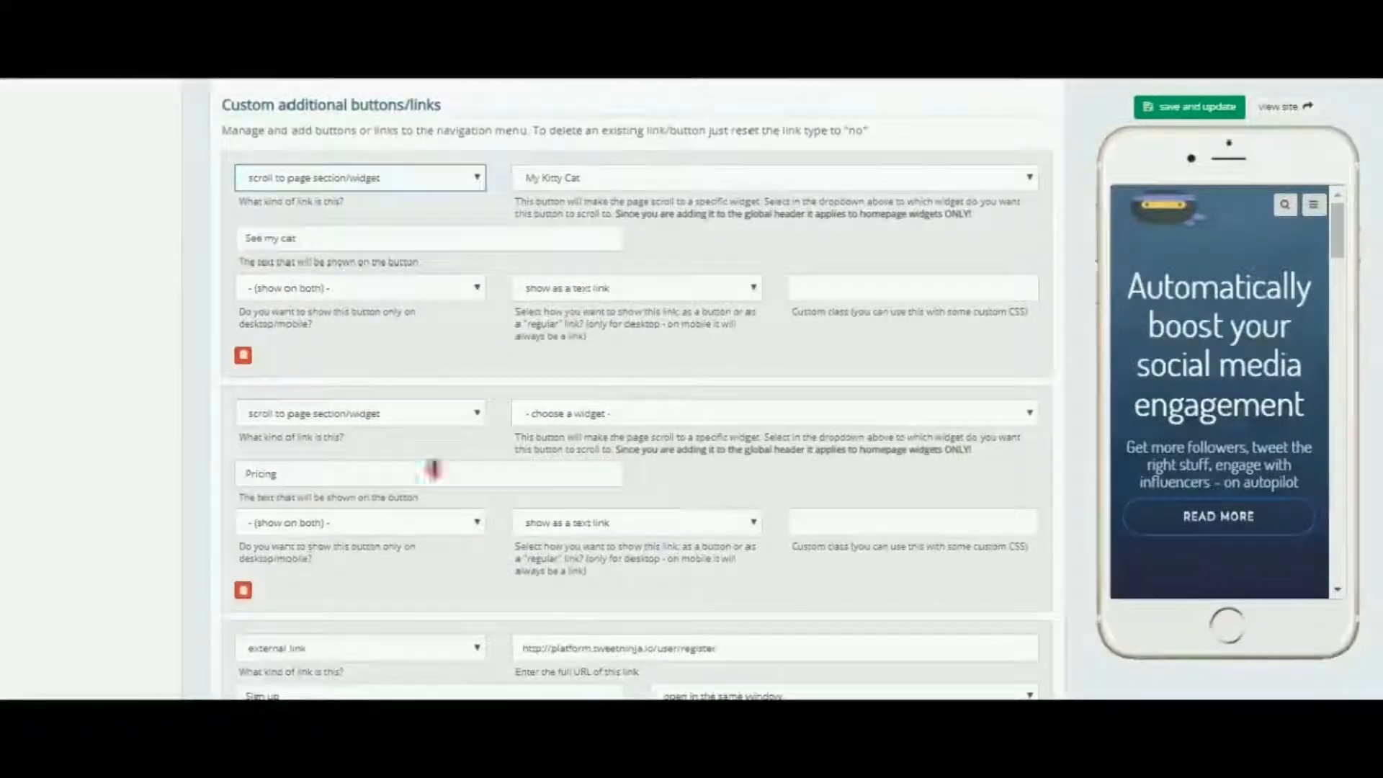
pyautogui.scroll(-10, 453, 444)
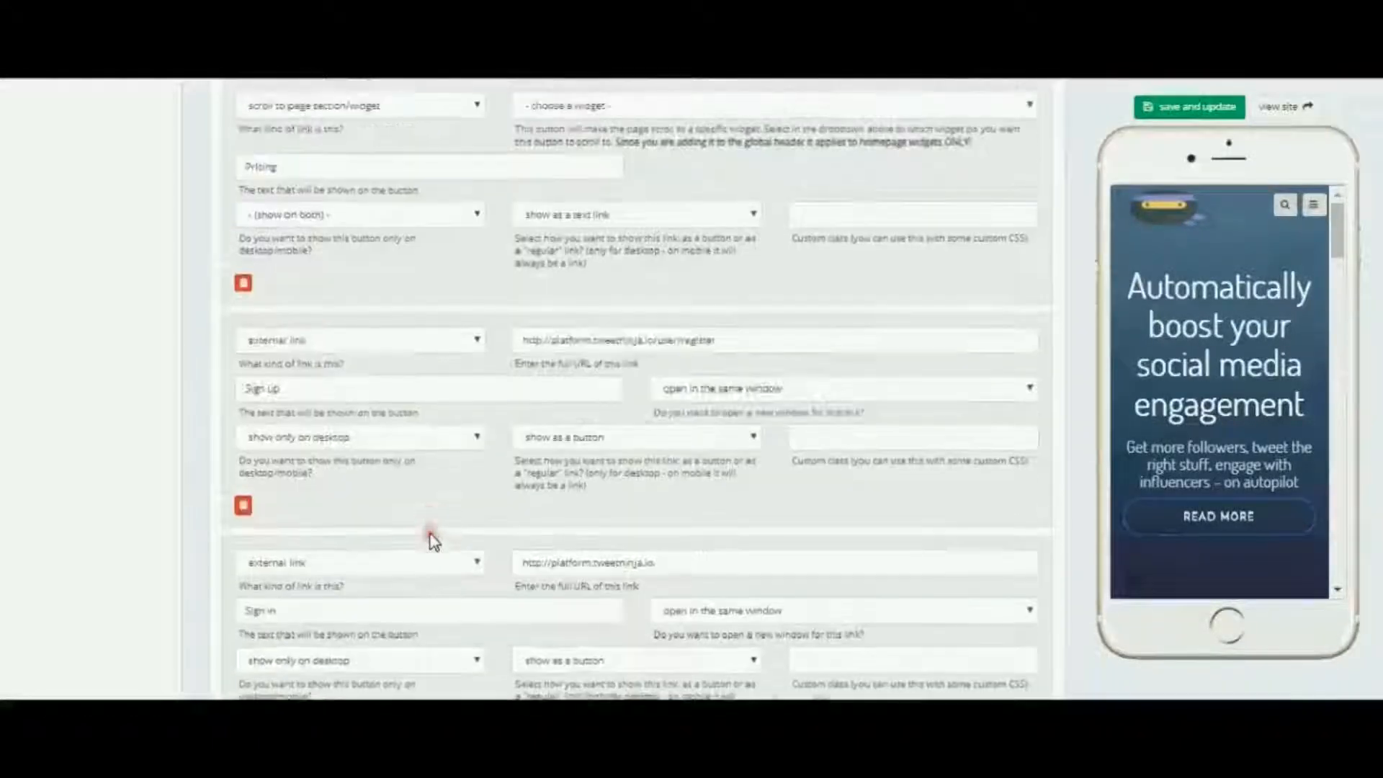
pyautogui.scroll(-2, 432, 542)
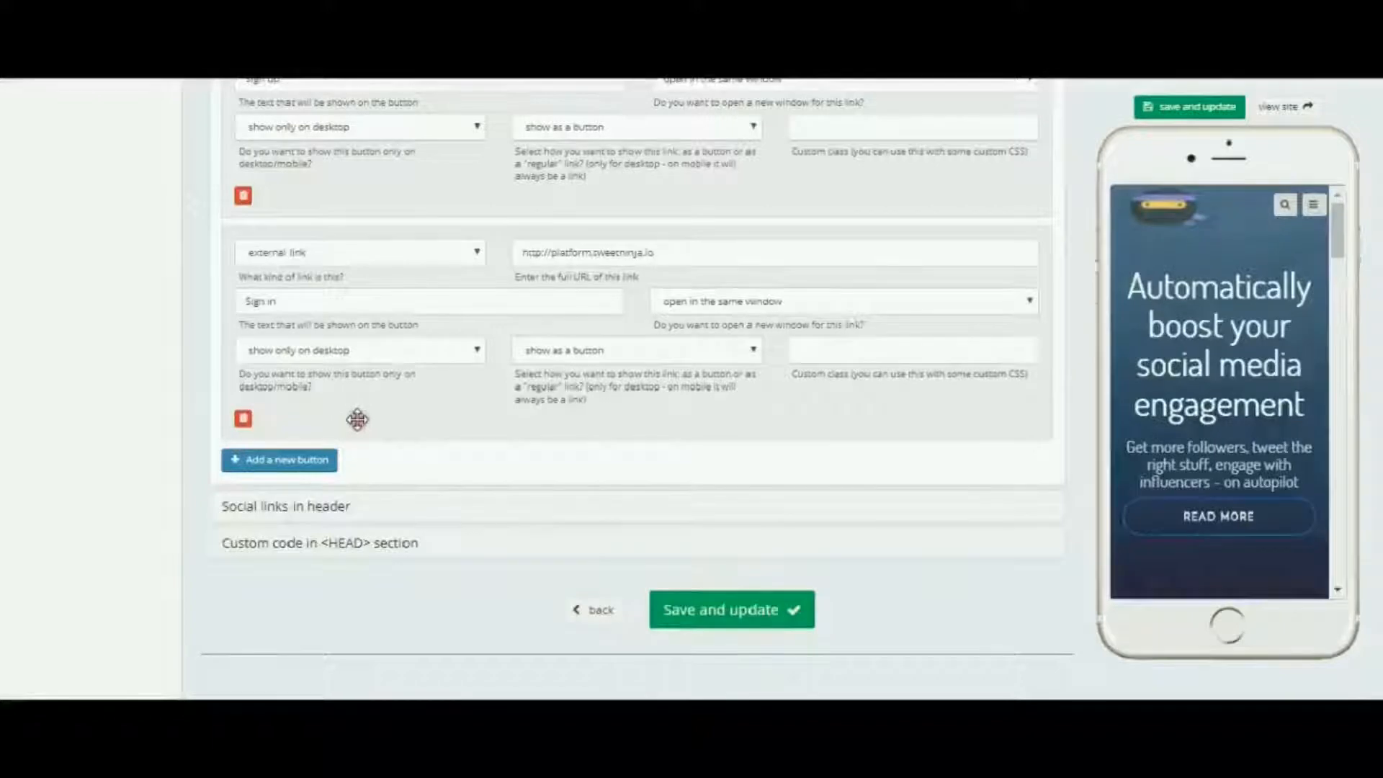
pyautogui.click(243, 419)
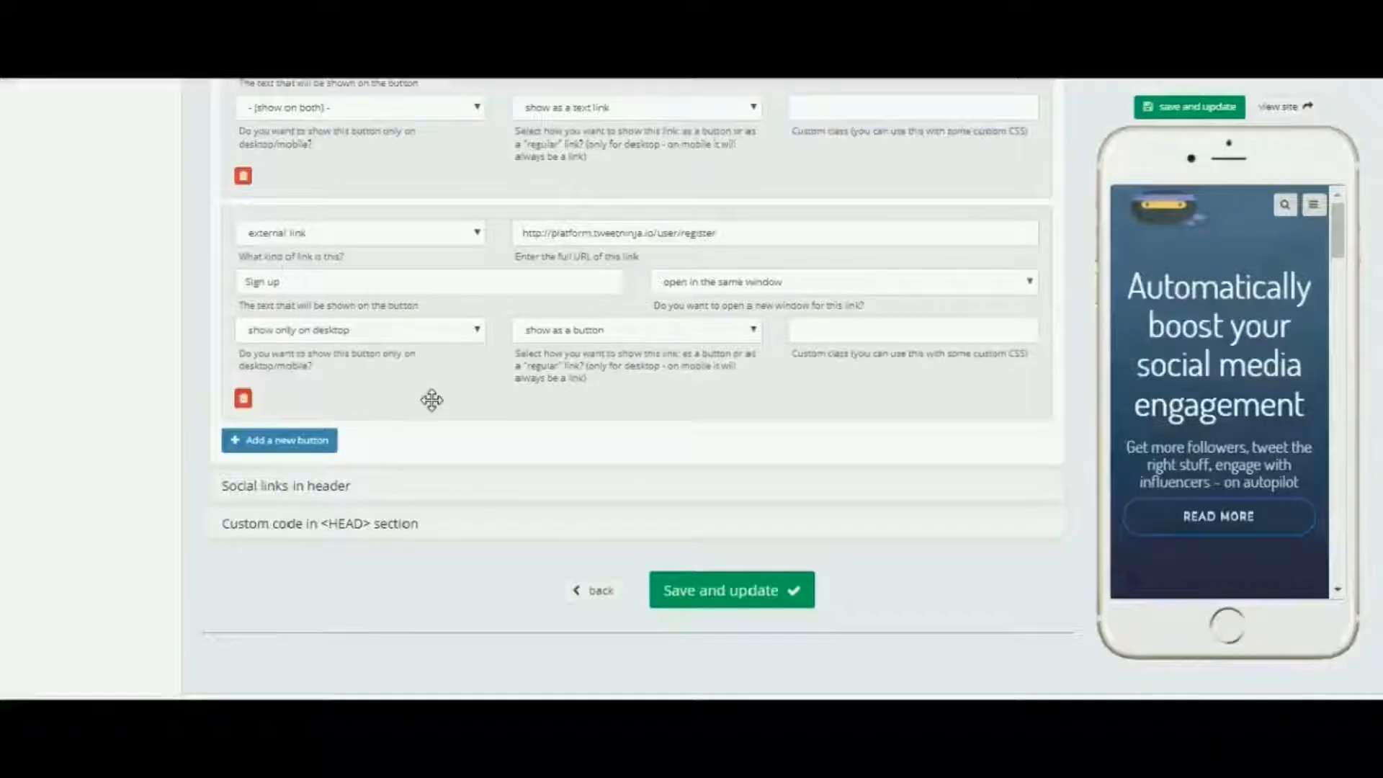
# Step: Save and update the site and open the navigation menu in the phone preview
pyautogui.click(1185, 107)
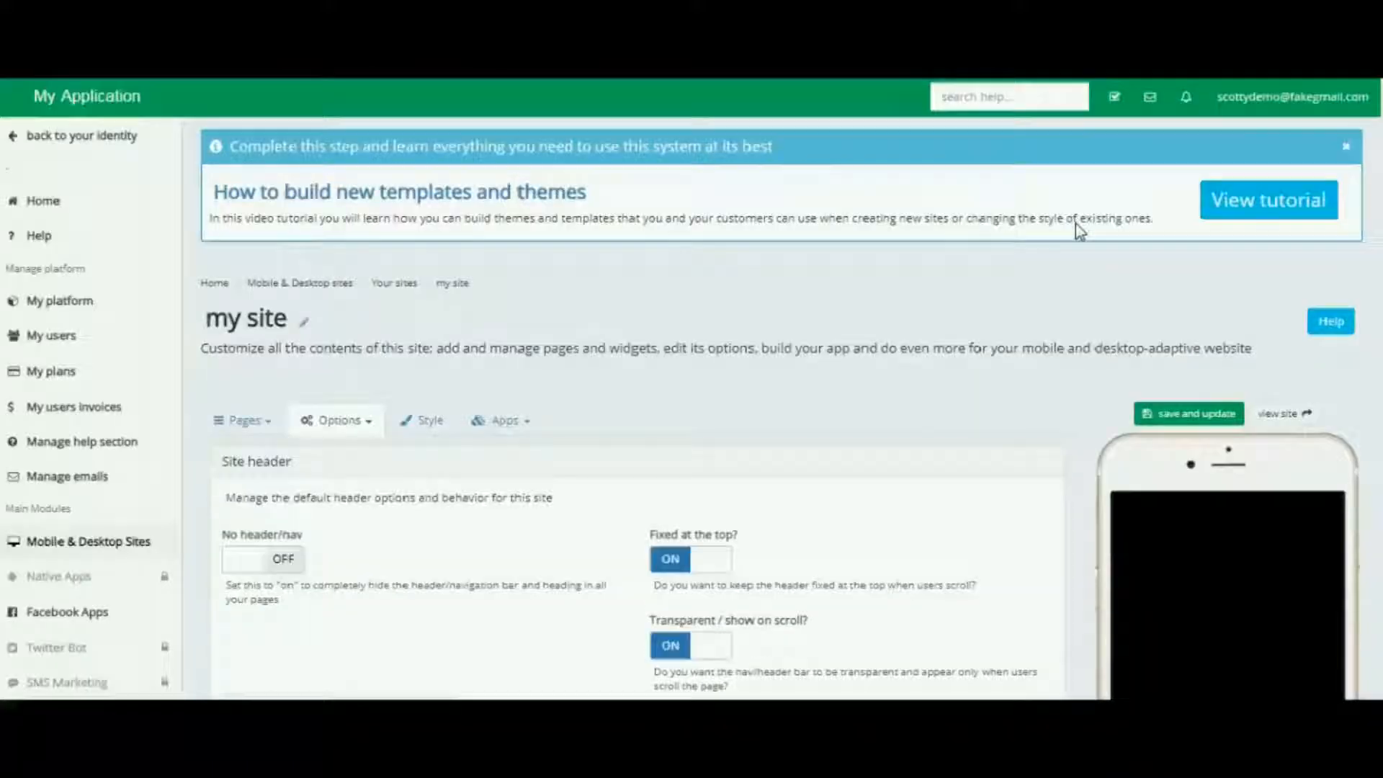
pyautogui.click(985, 391)
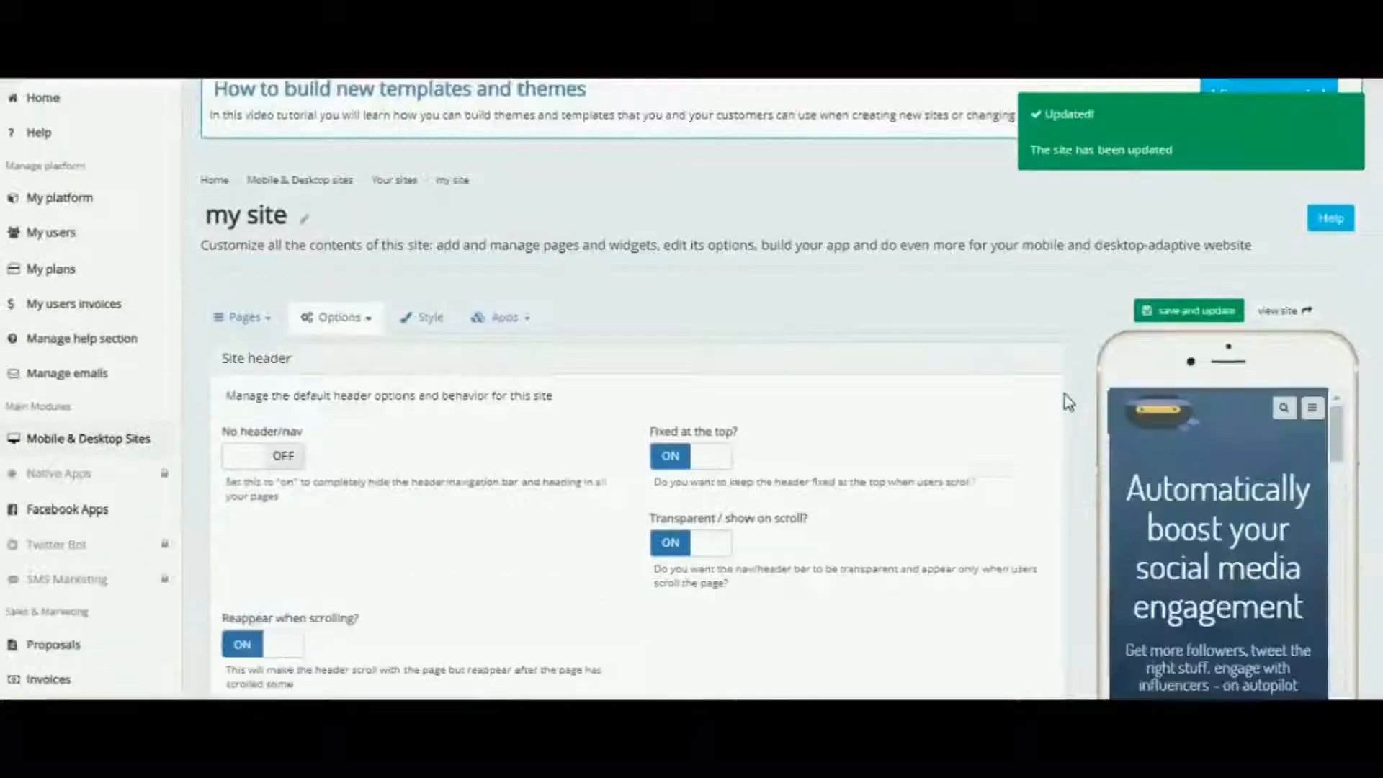
pyautogui.click(1312, 408)
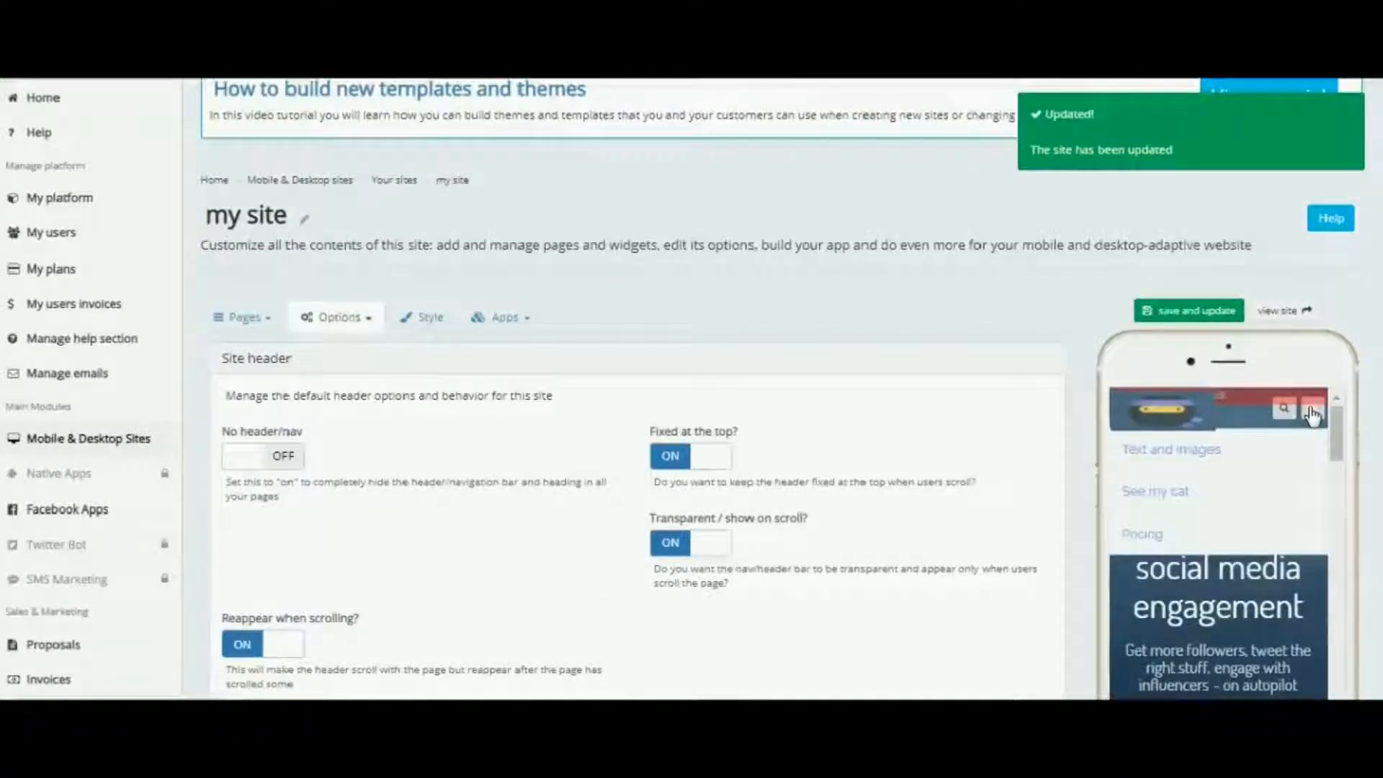
# Step: Test the See my cat menu link in the phone preview and on the desktop site
pyautogui.click(1166, 492)
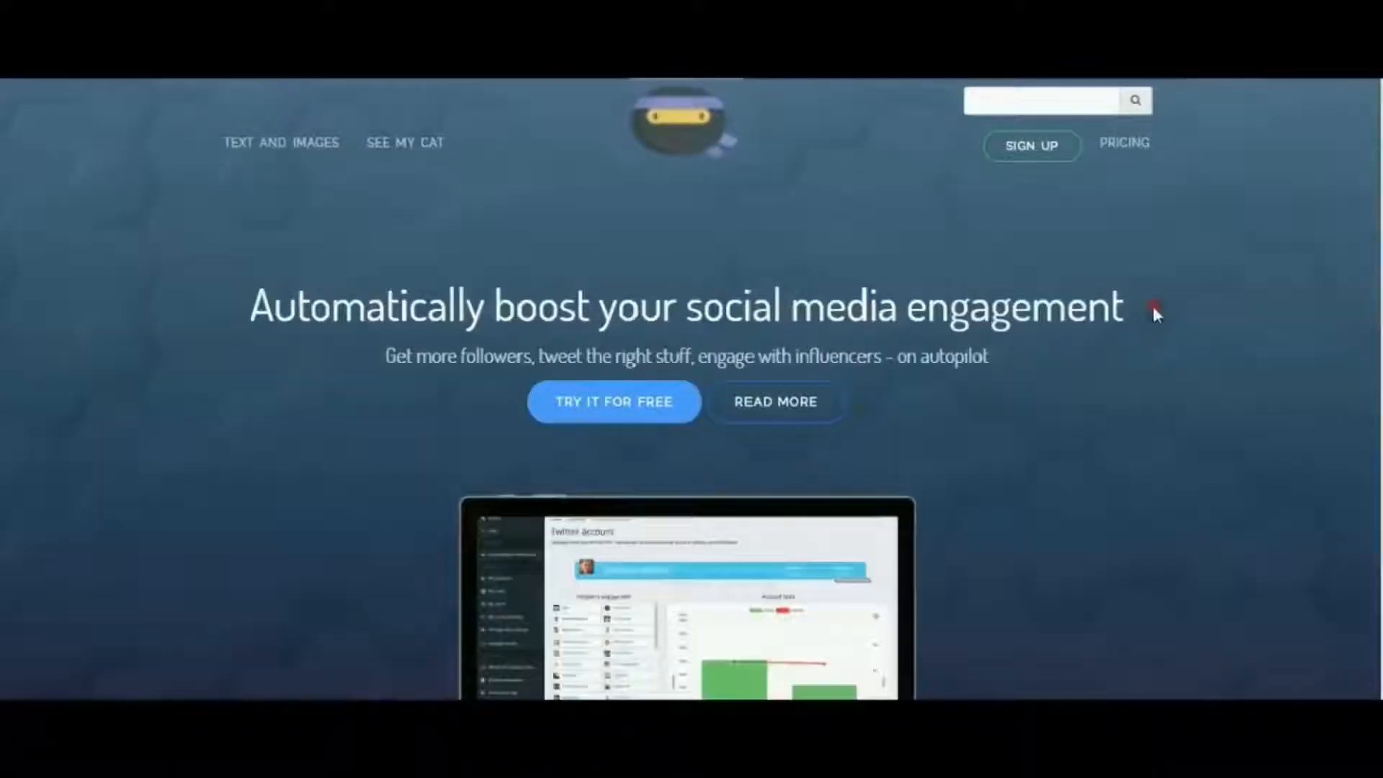
pyautogui.click(411, 146)
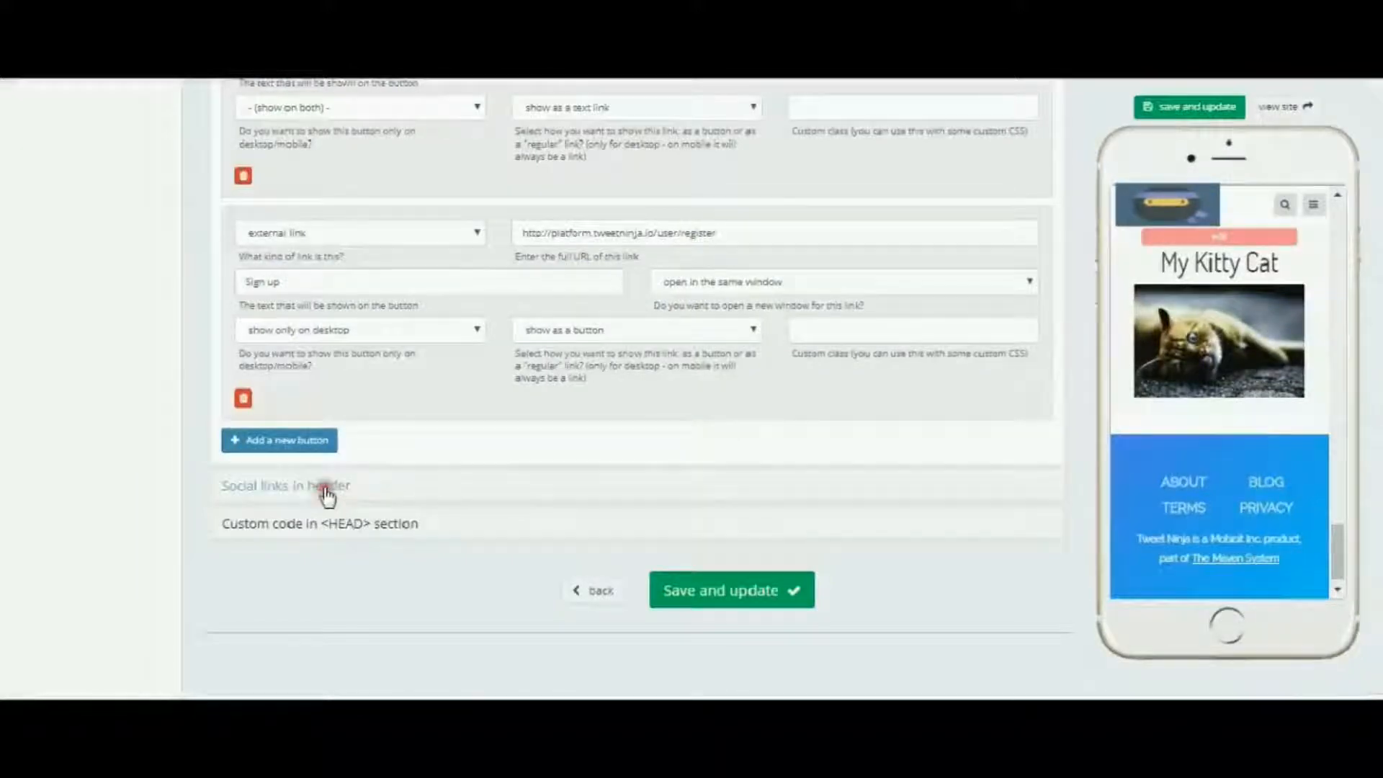
# Step: Examine the social links in header and custom HEAD code sections of the header options
pyautogui.click(326, 495)
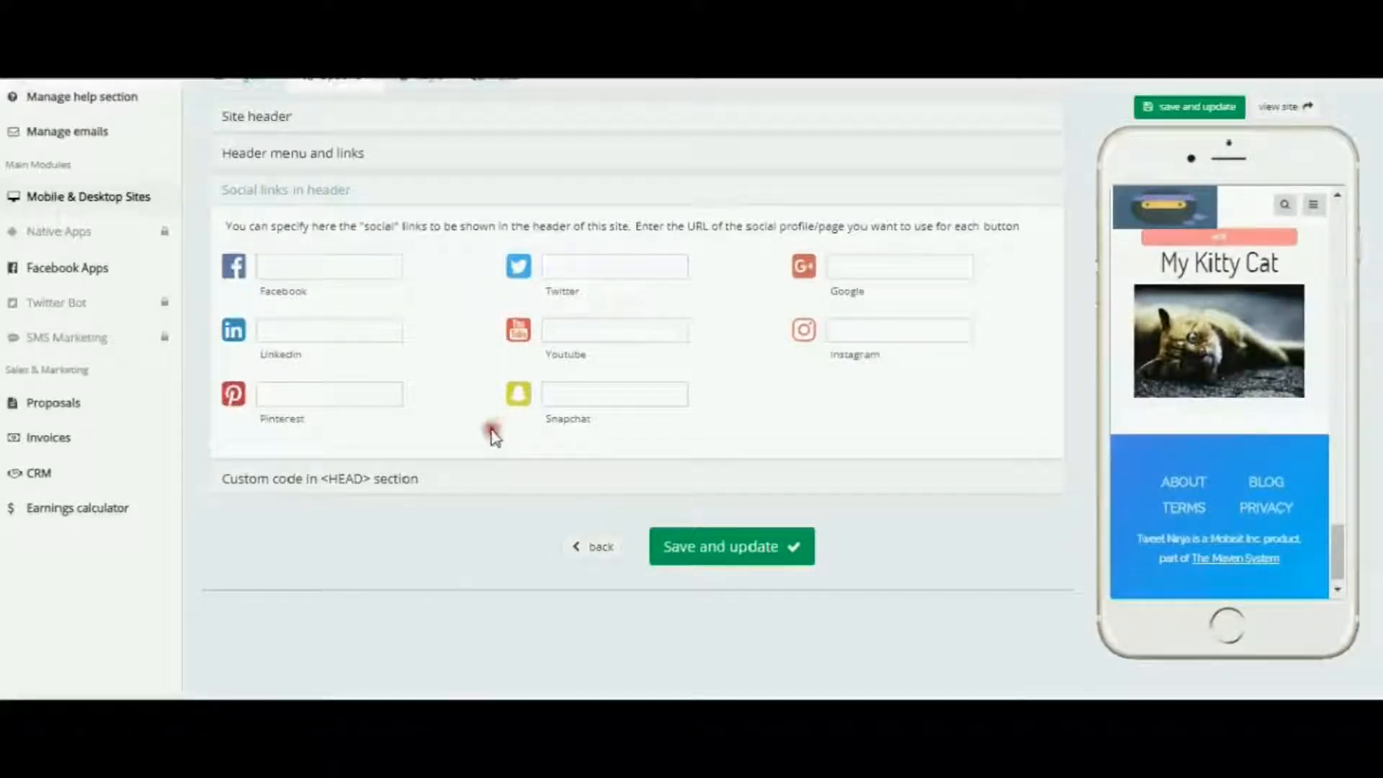
pyautogui.click(310, 481)
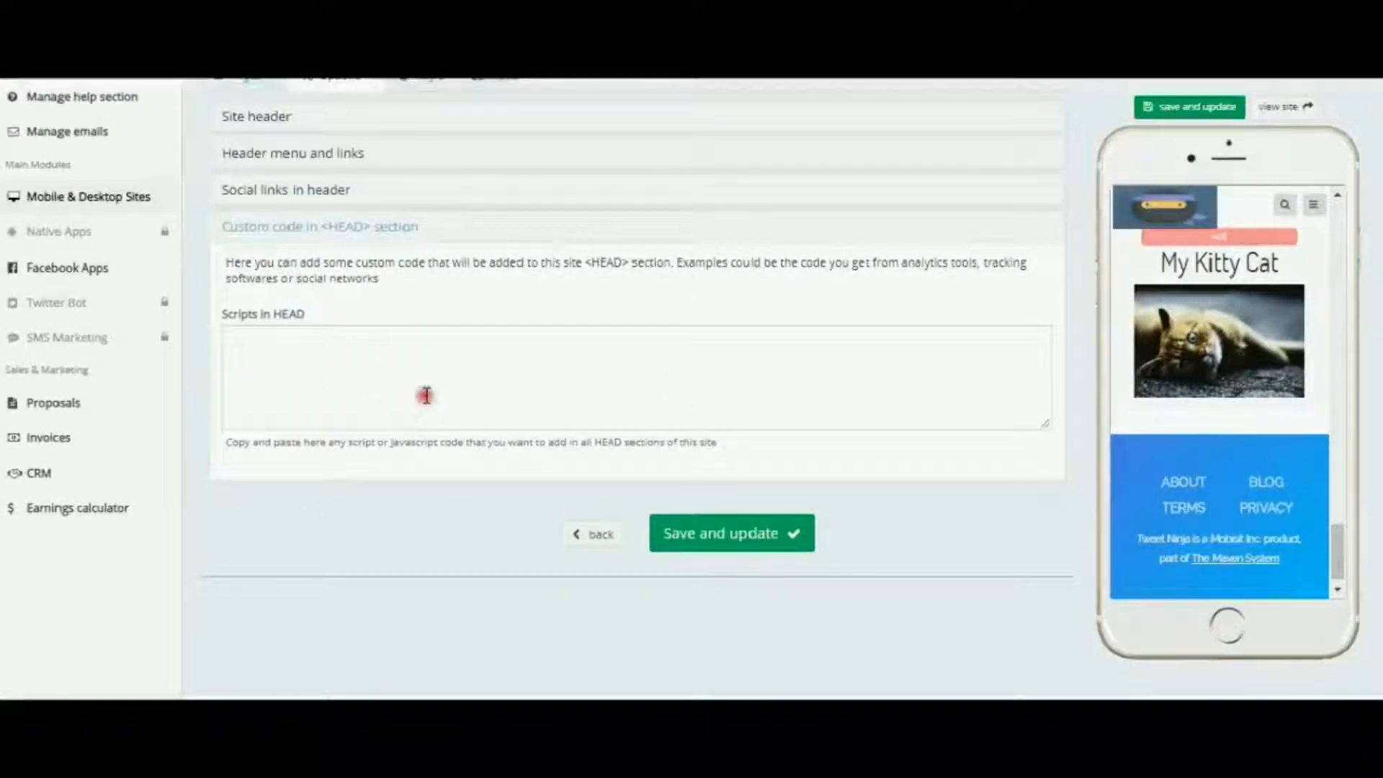
pyautogui.click(272, 340)
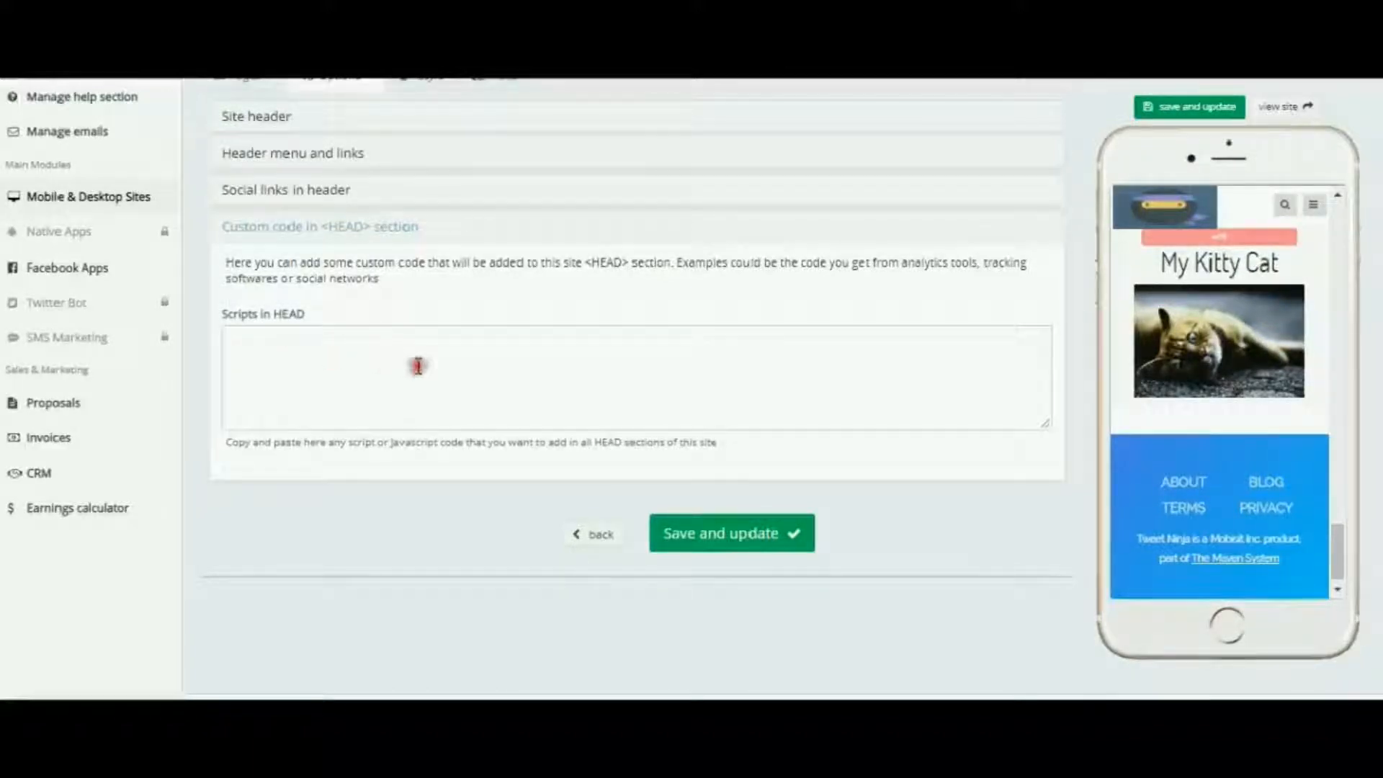
pyautogui.scroll(3, 486, 371)
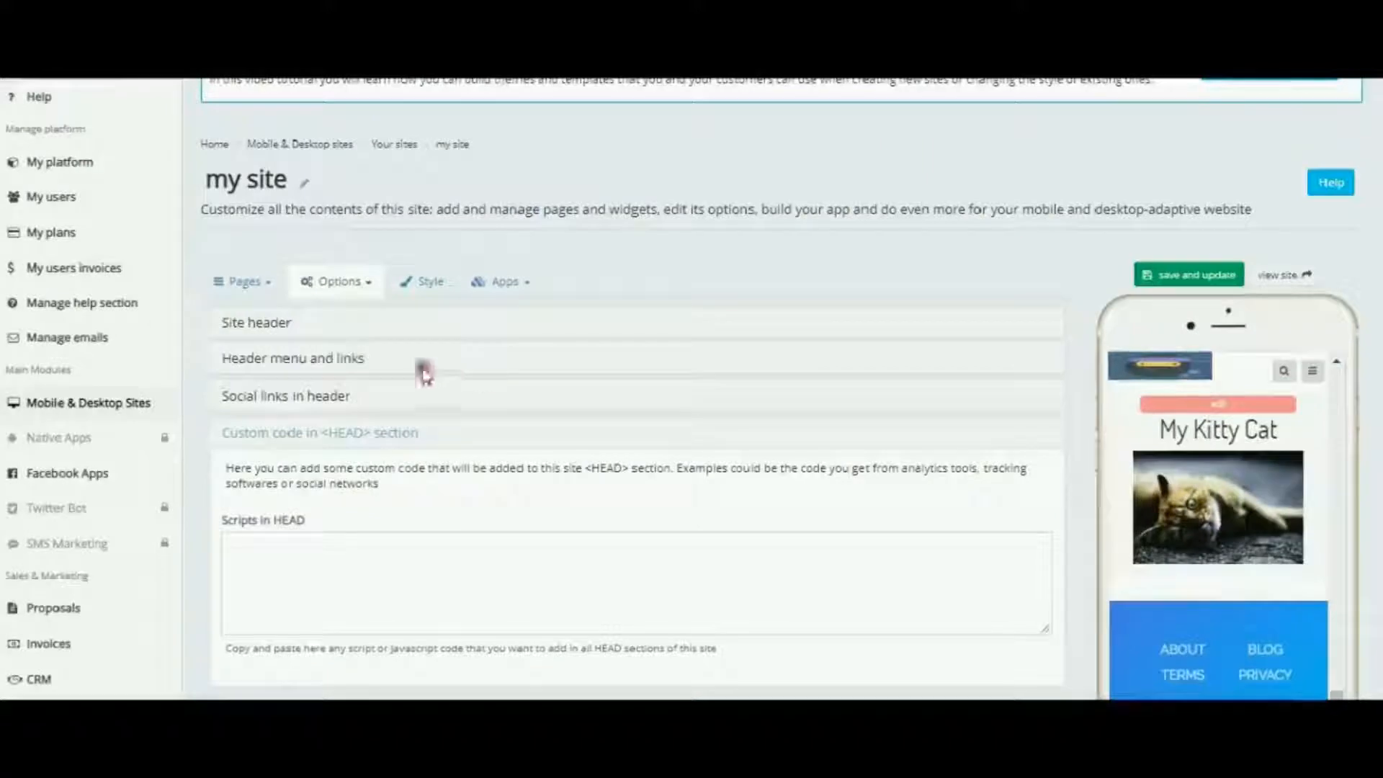
pyautogui.click(272, 322)
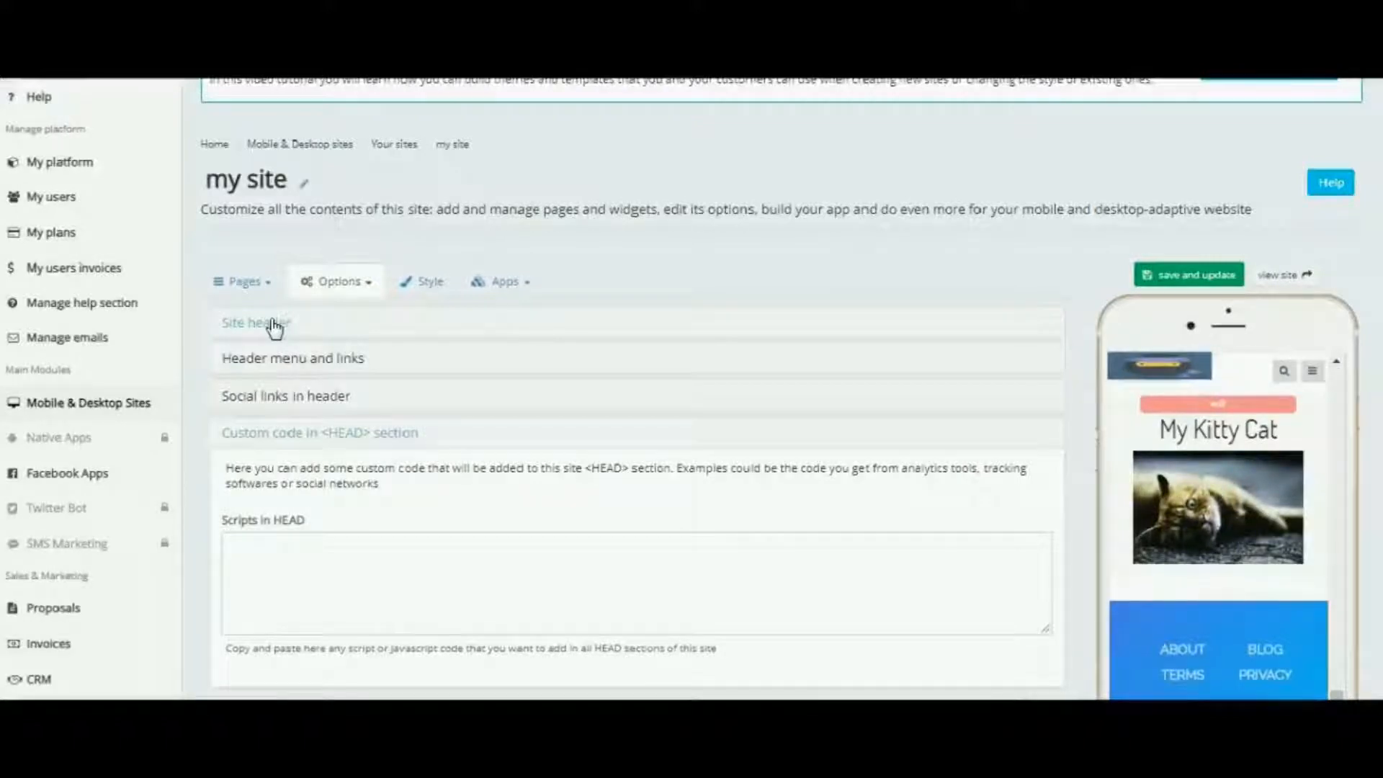
# Step: Open the footer options and set the footer menu to main ("level 1") pages
pyautogui.click(368, 284)
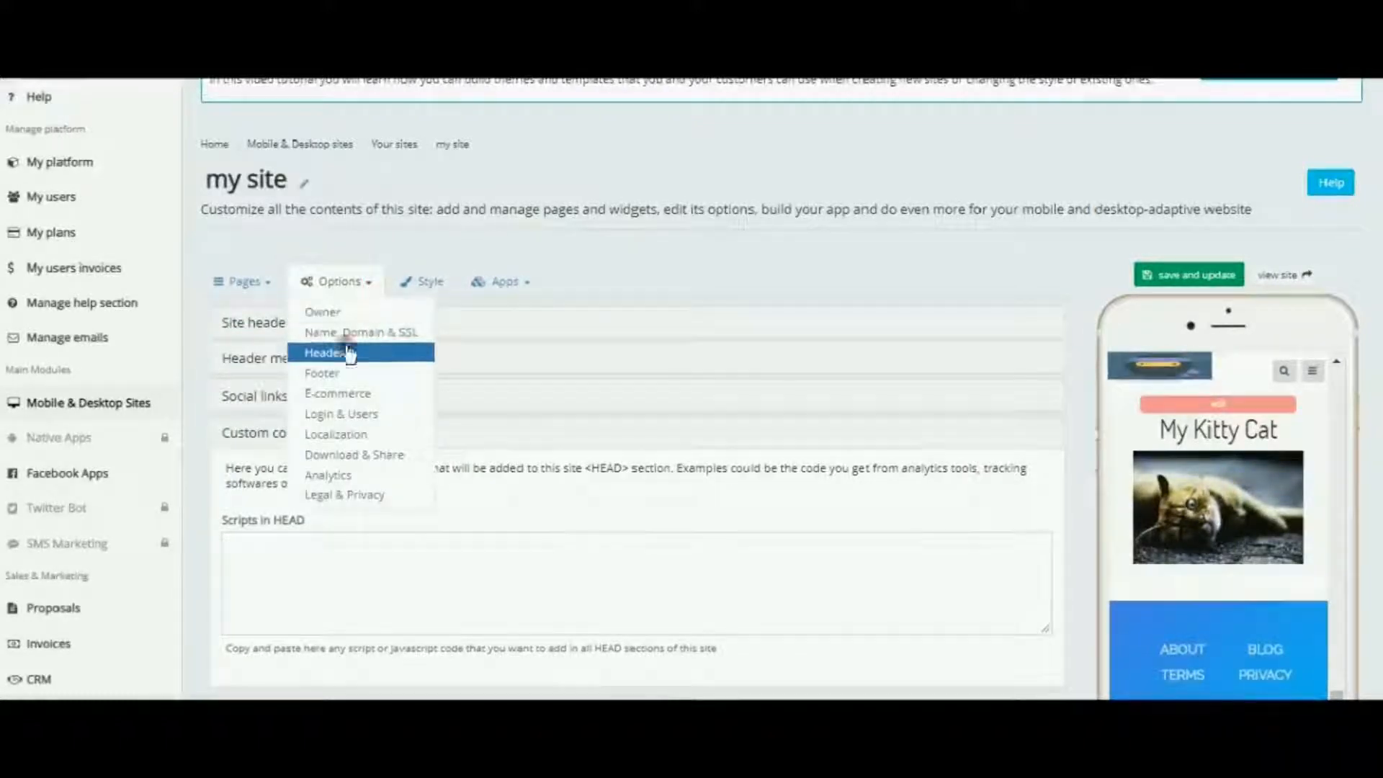
pyautogui.click(325, 374)
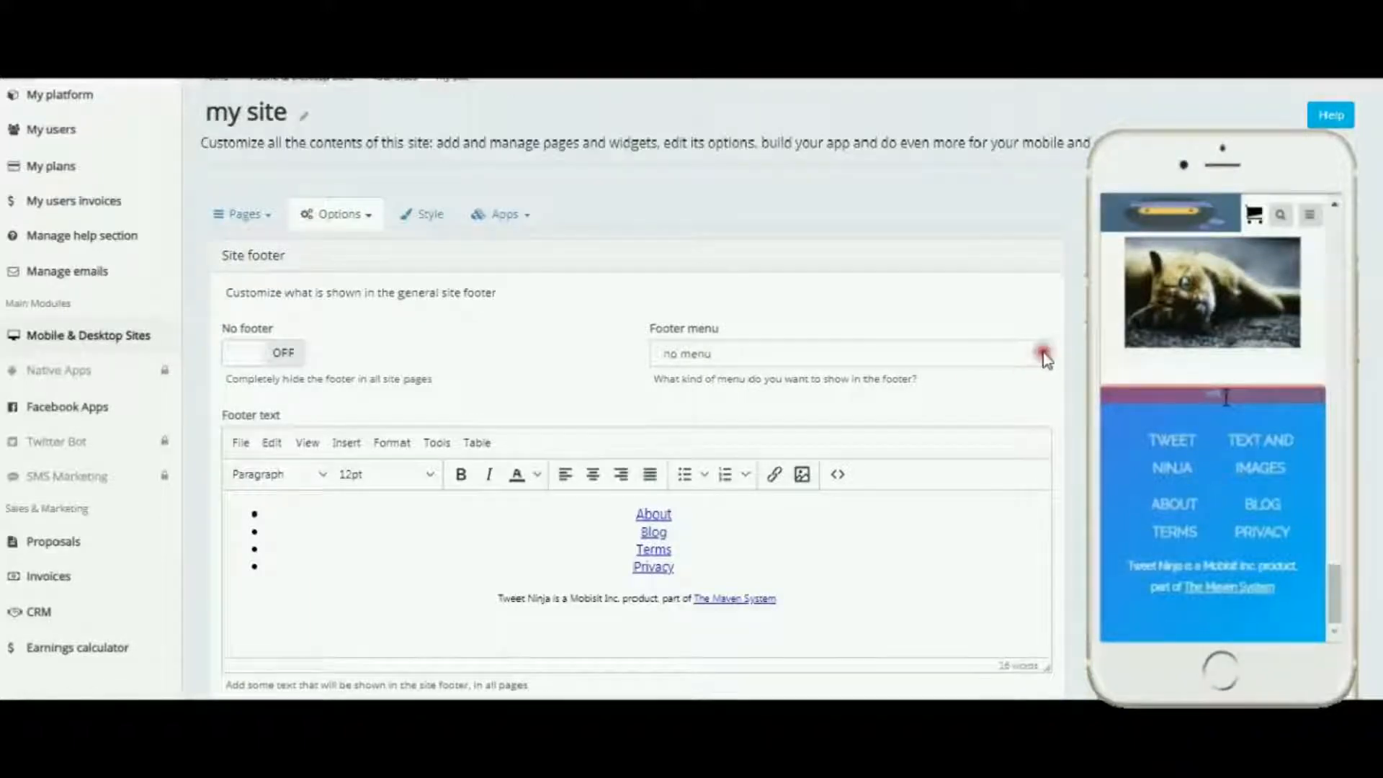
pyautogui.click(1043, 354)
pyautogui.click(765, 395)
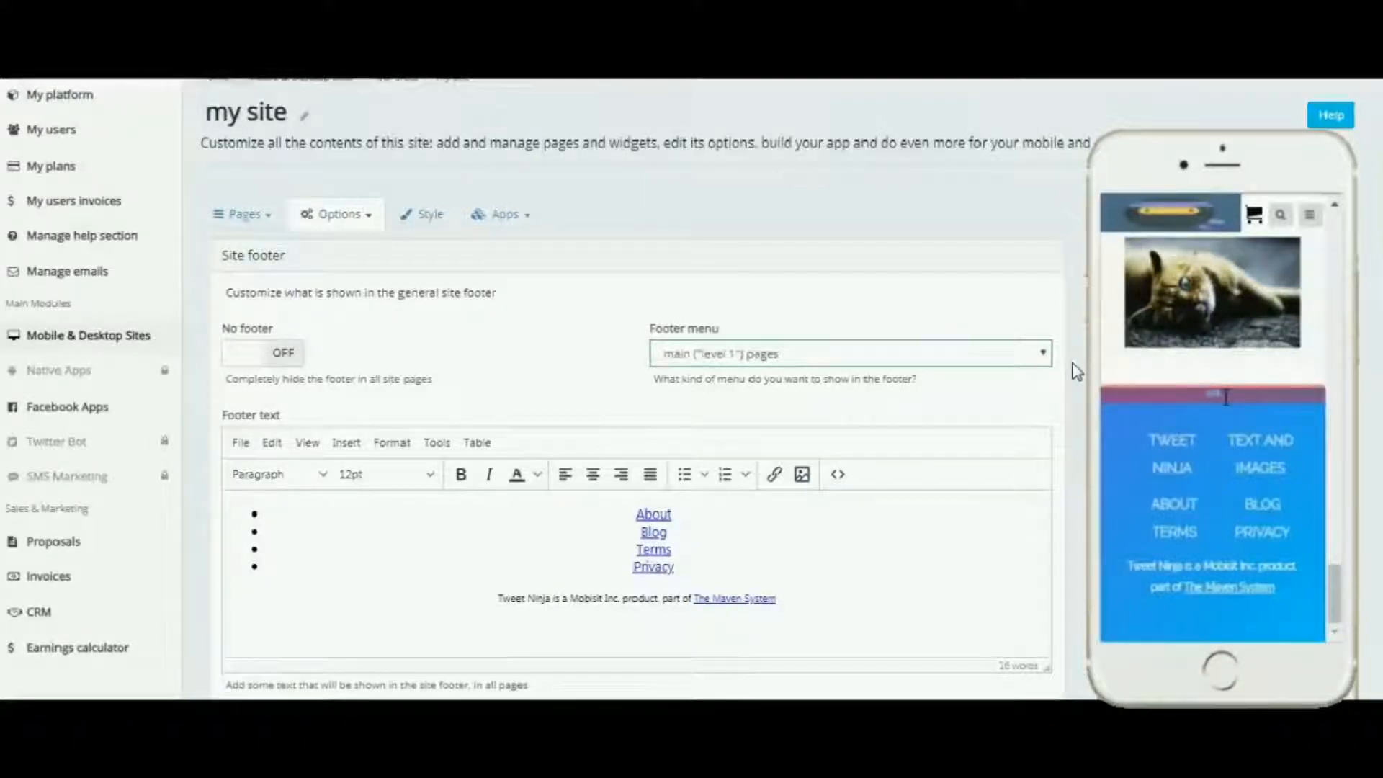
# Step: Switch the No footer option on and back off
pyautogui.click(284, 354)
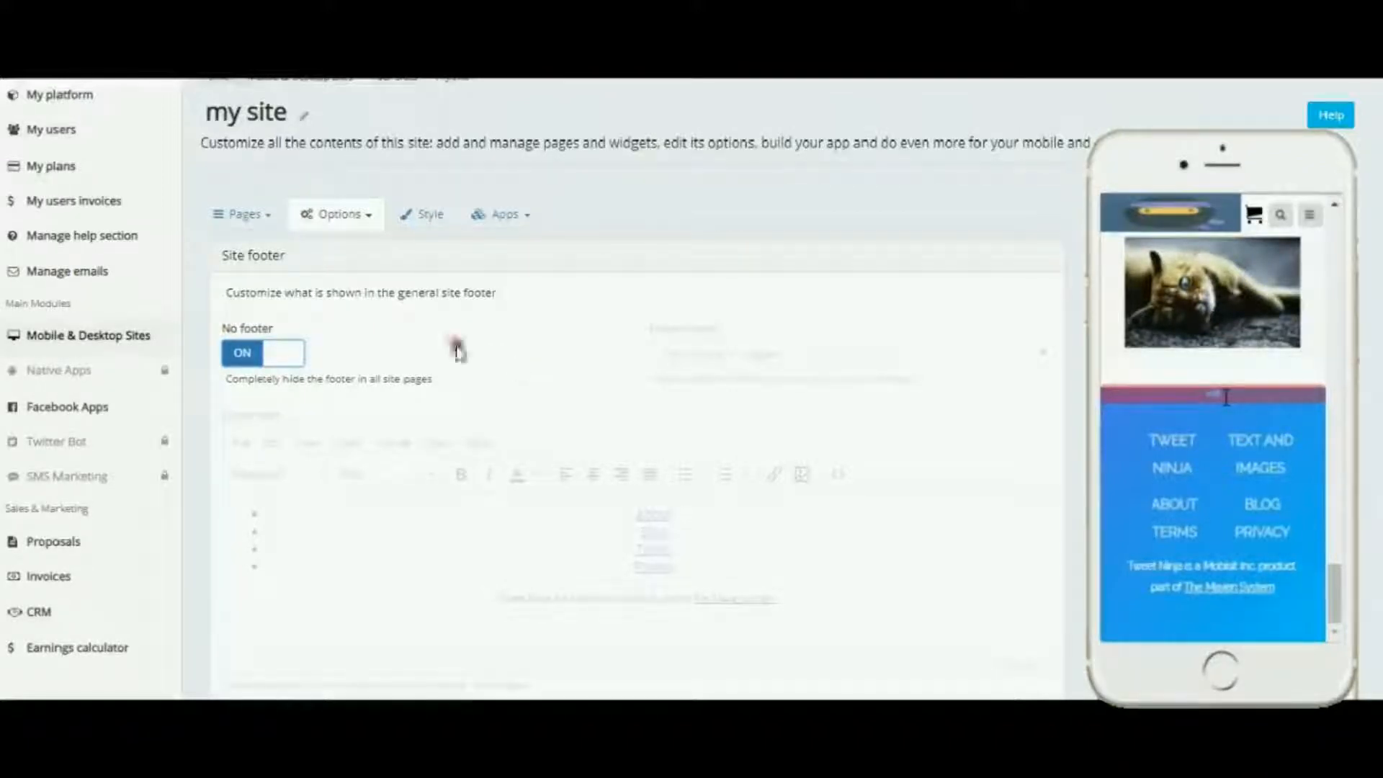
pyautogui.click(249, 352)
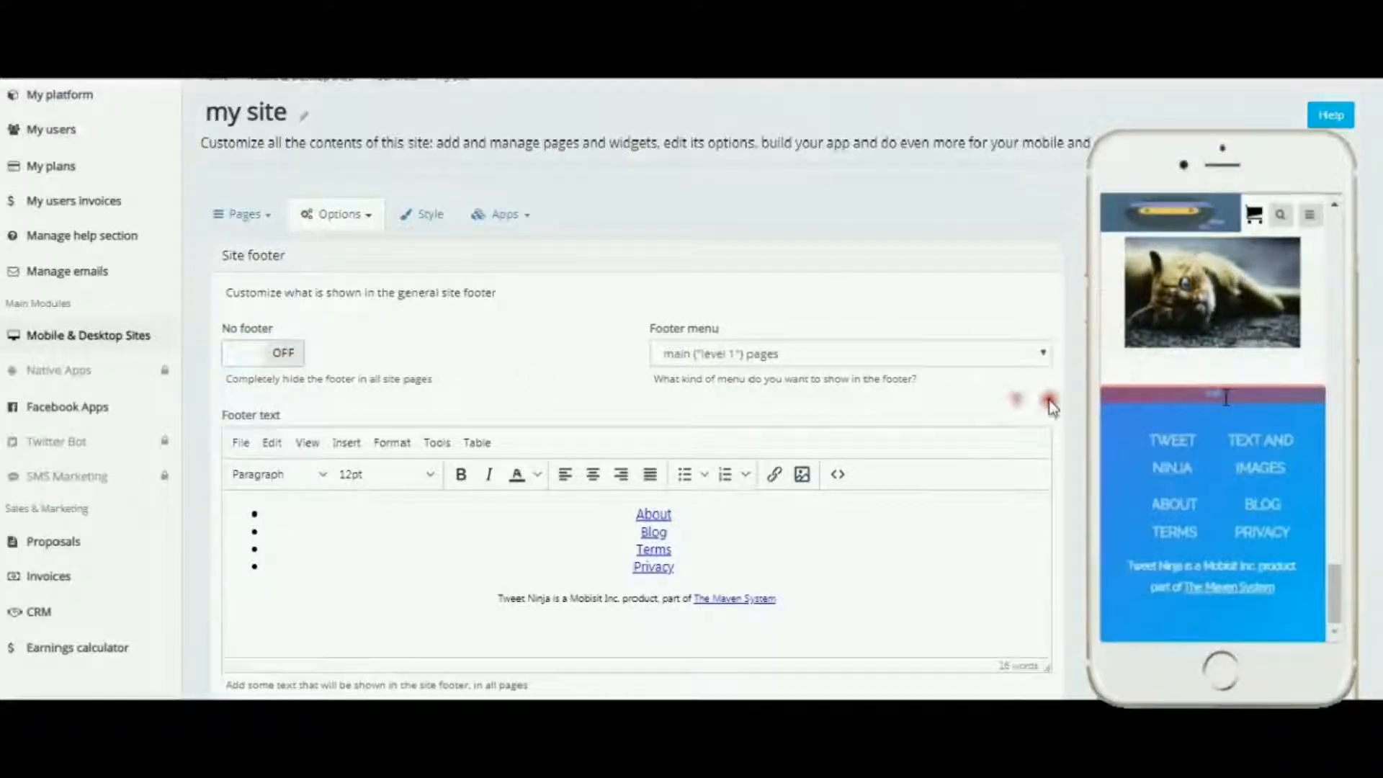
# Step: Examine the Scripts before the closing </BODY> tag section of the footer options
pyautogui.scroll(-2, 1030, 414)
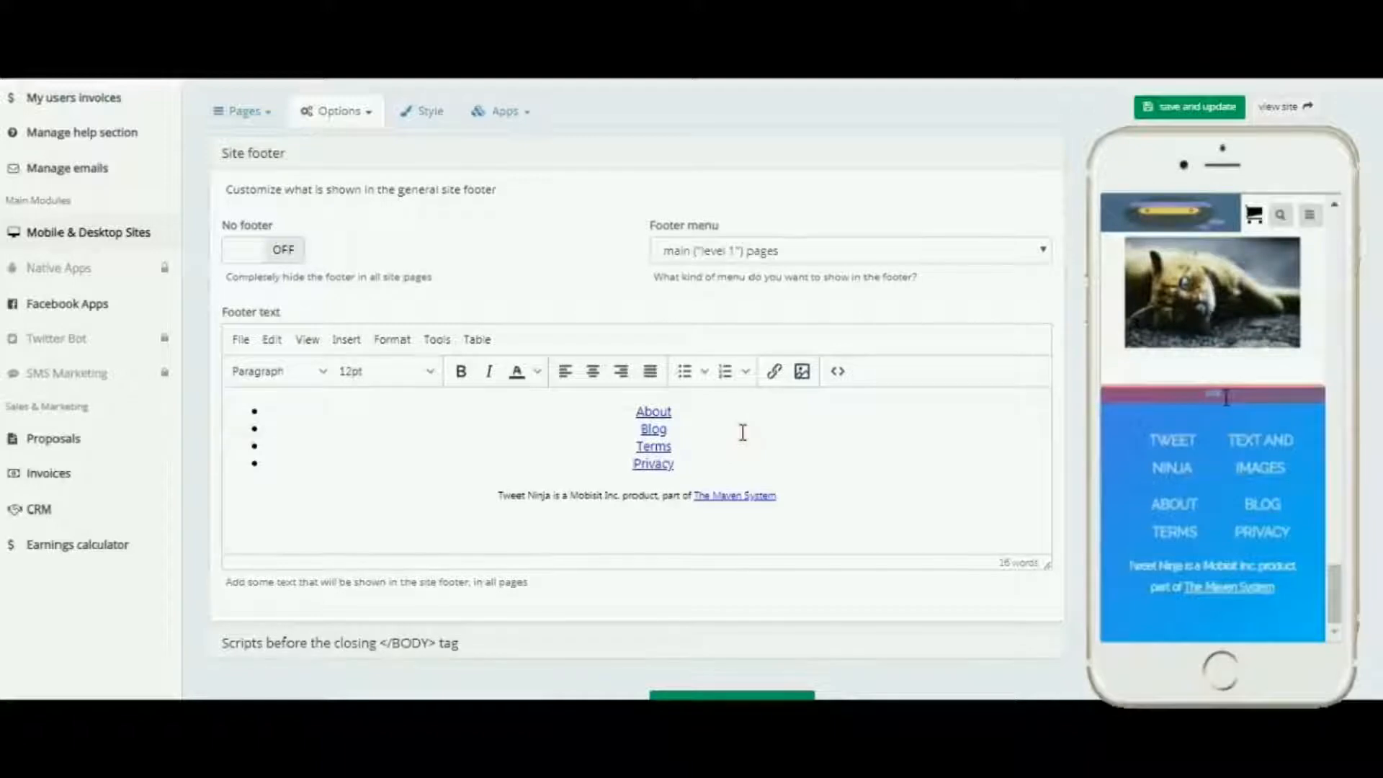
pyautogui.scroll(-2, 743, 432)
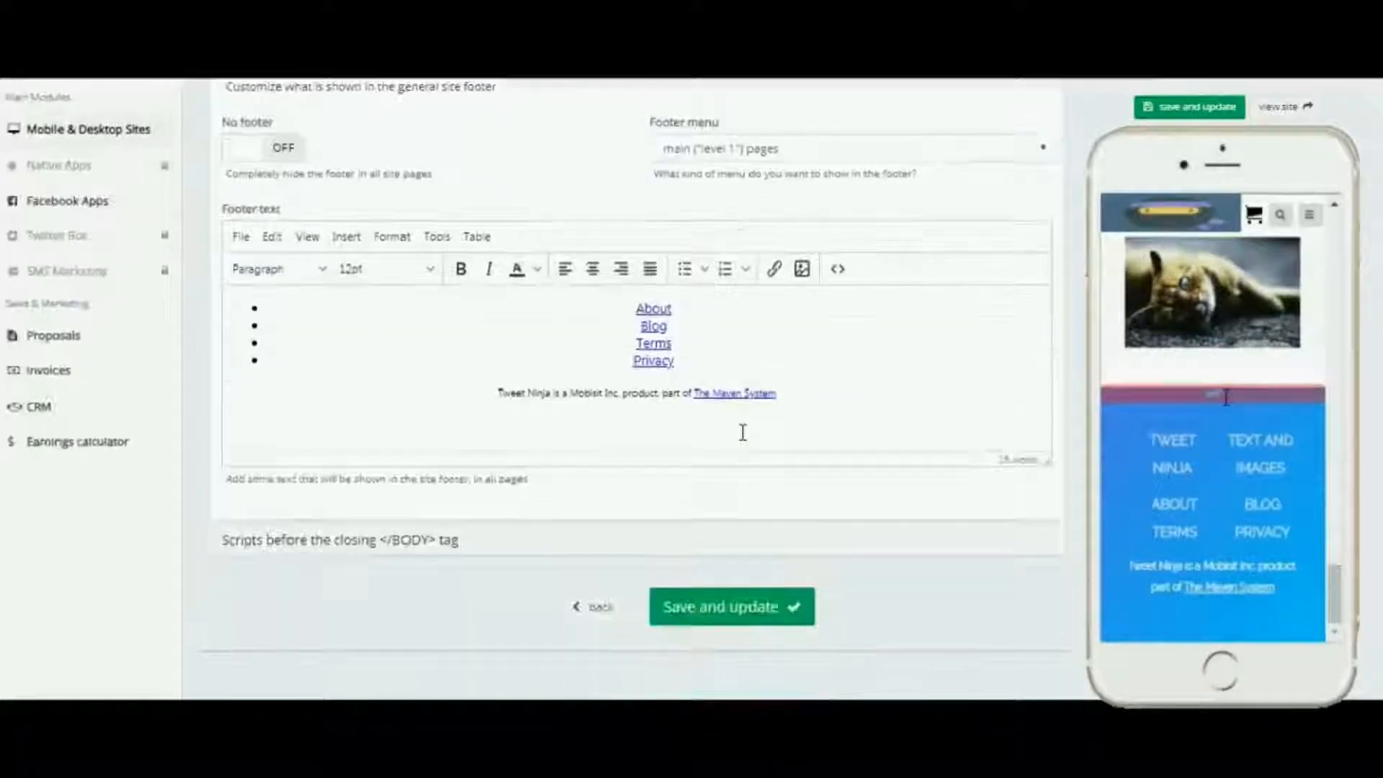
pyautogui.click(340, 542)
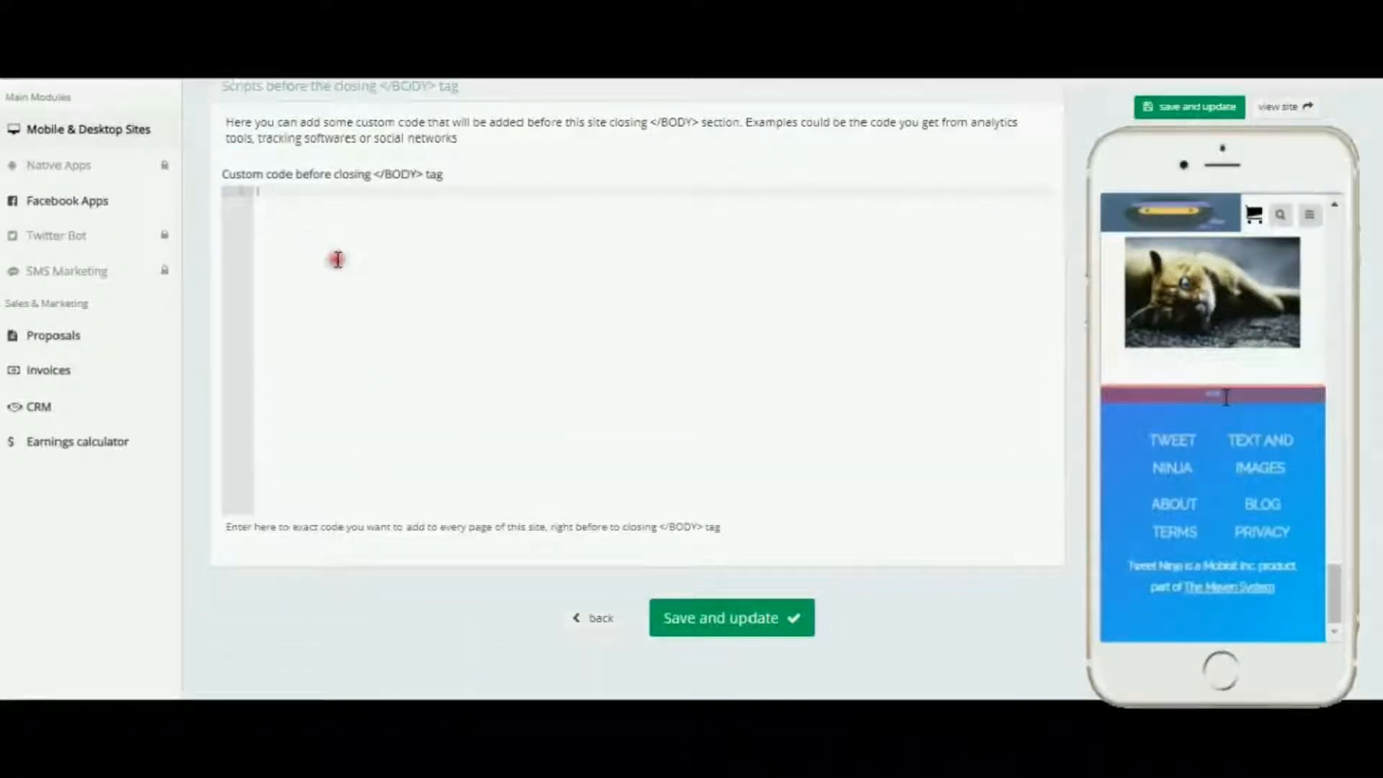
pyautogui.scroll(3, 429, 386)
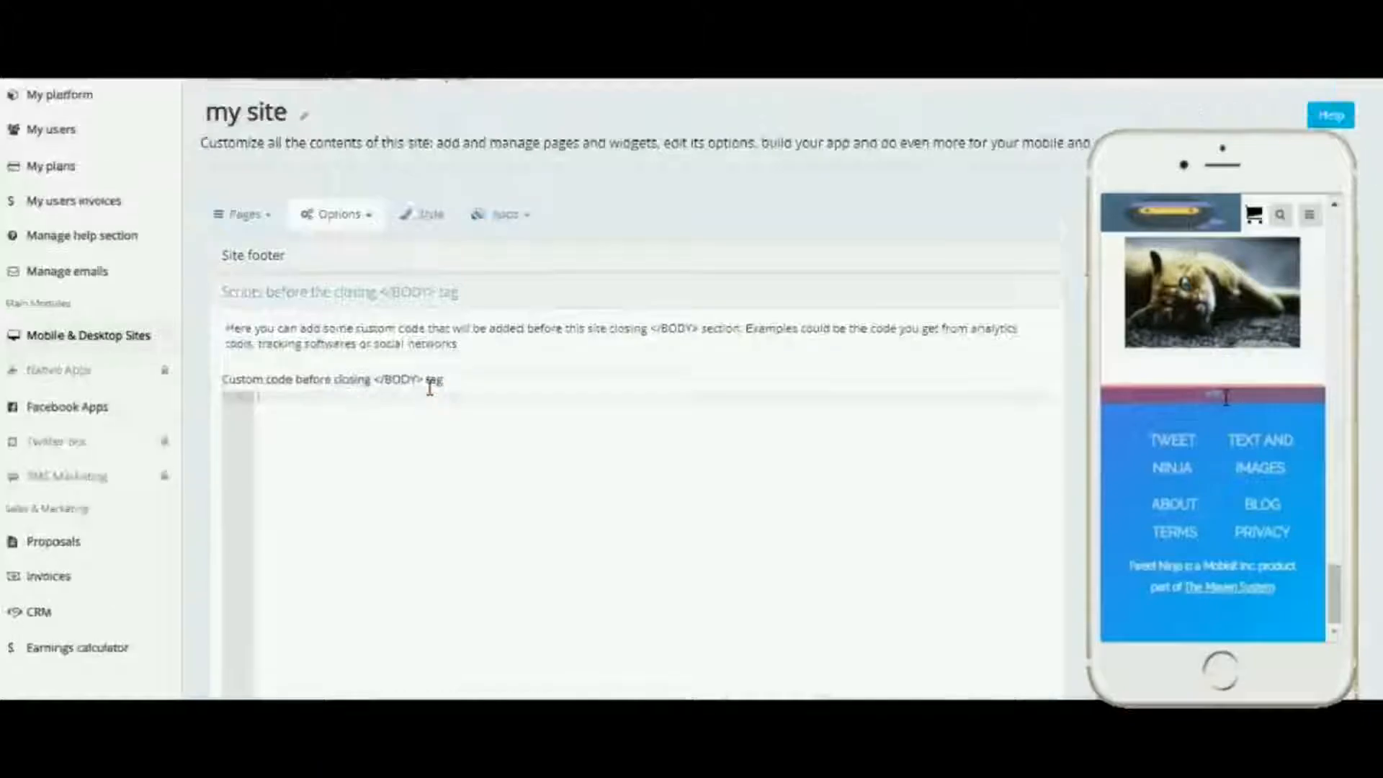
pyautogui.click(361, 294)
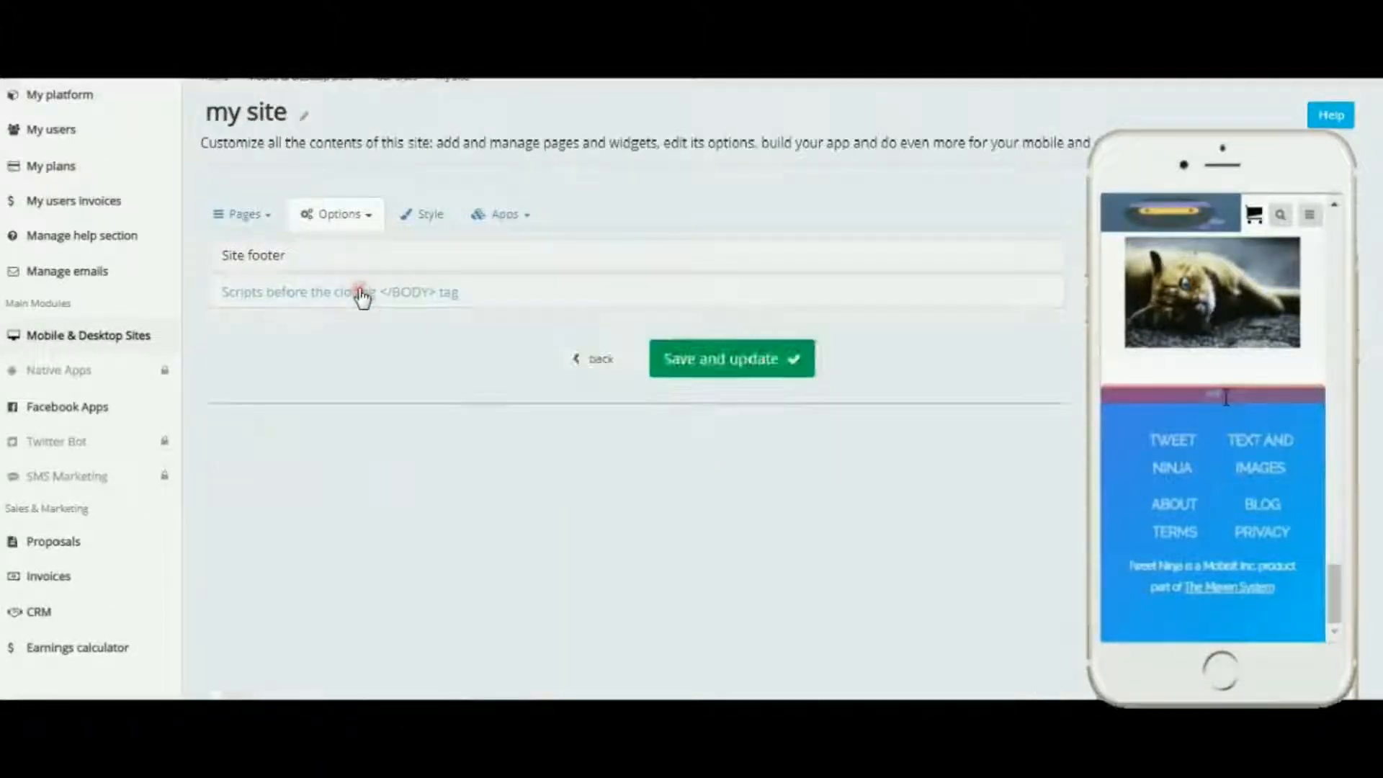
pyautogui.click(265, 258)
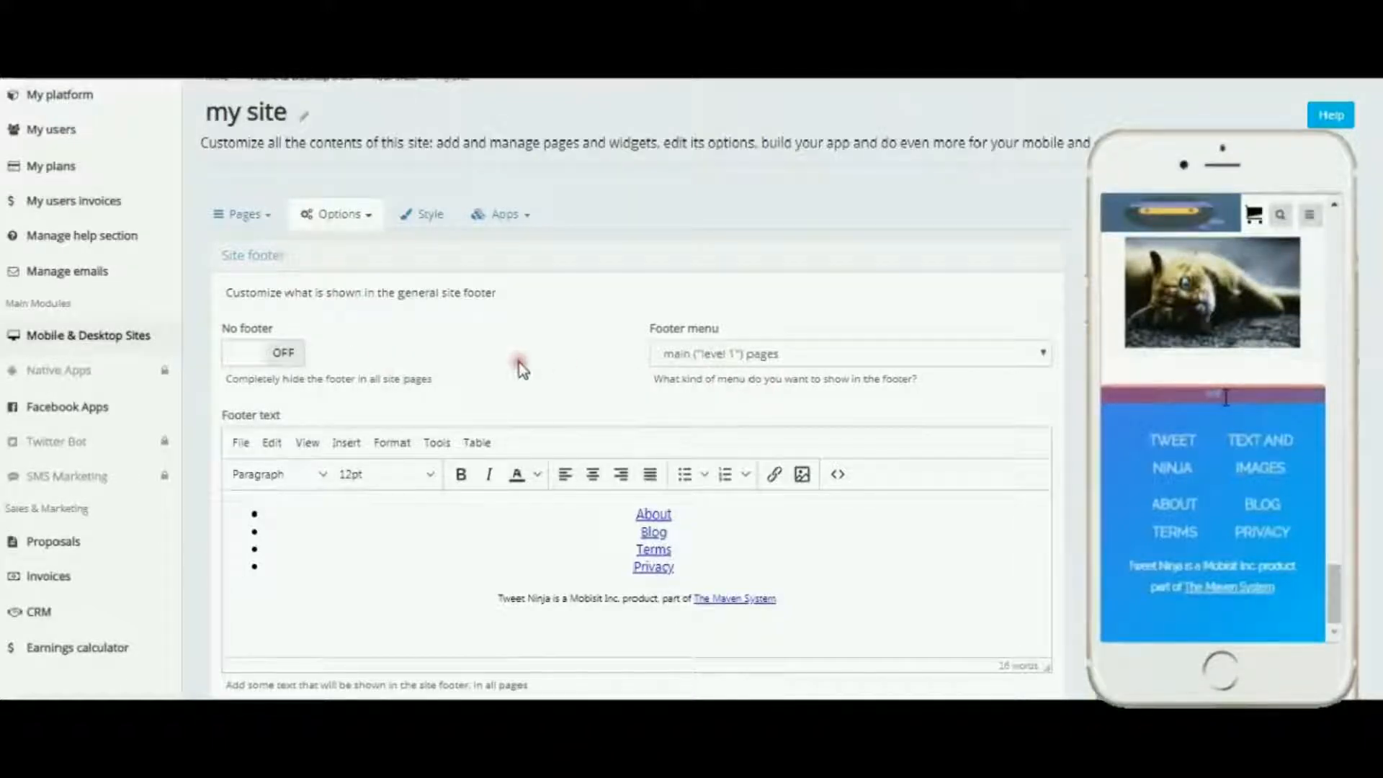
# Step: Save and update the site with the footer settings
pyautogui.scroll(-3, 519, 367)
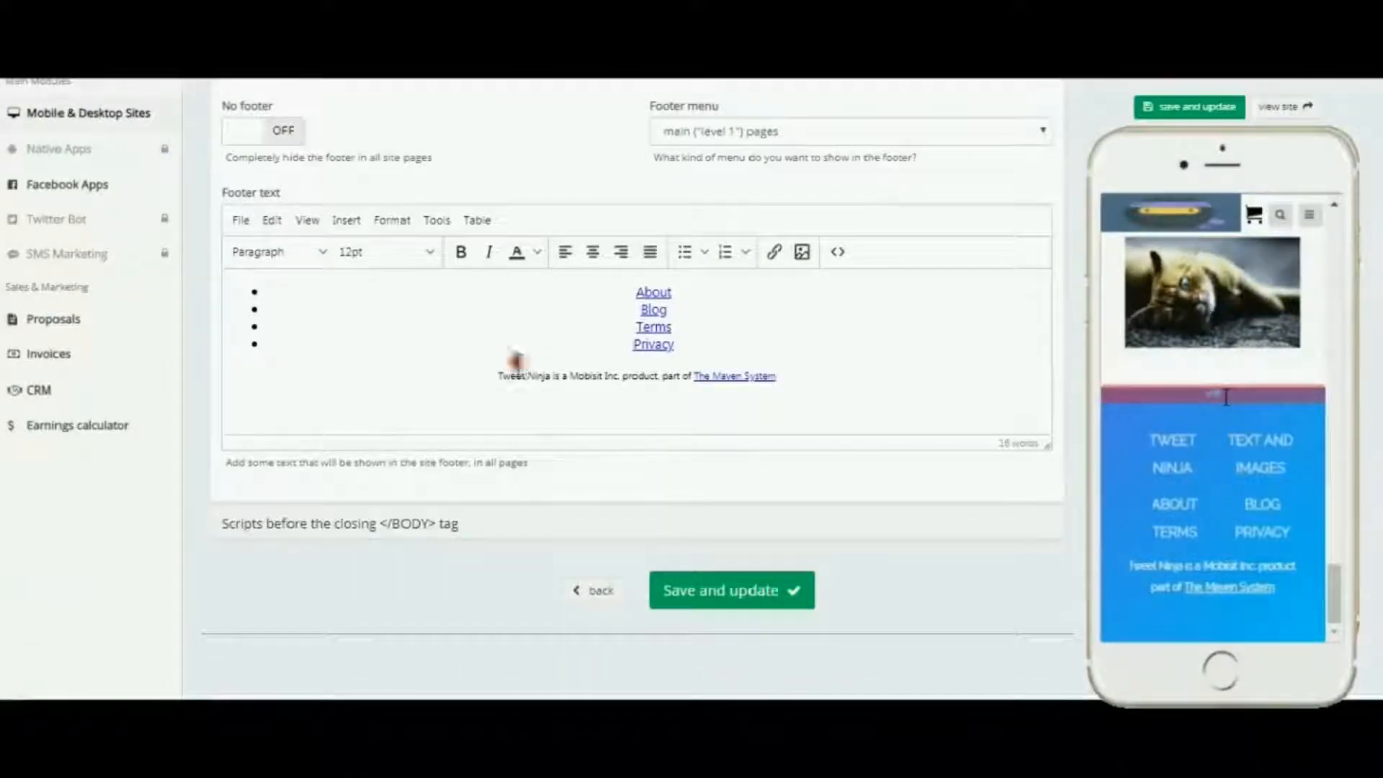
pyautogui.scroll(2, 778, 504)
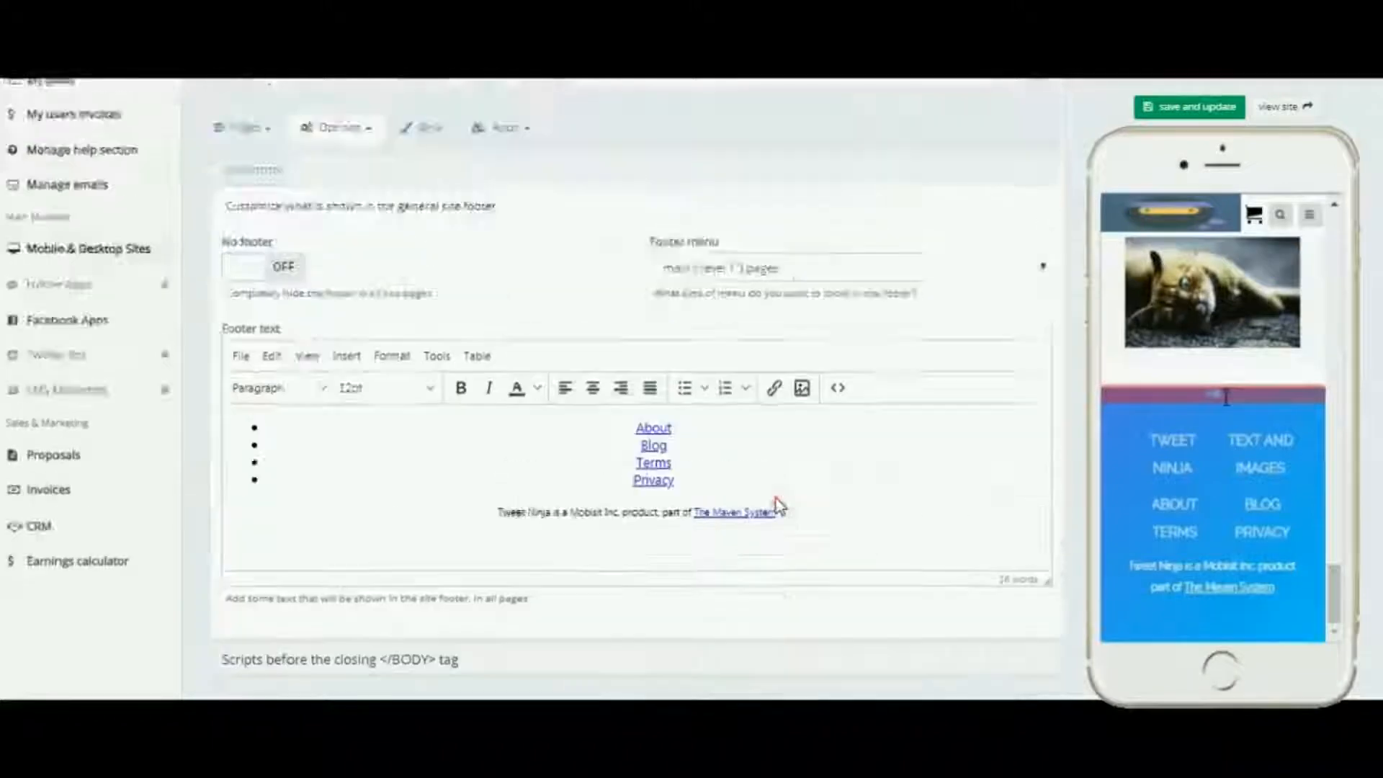
pyautogui.scroll(2, 778, 504)
pyautogui.scroll(-1, 562, 458)
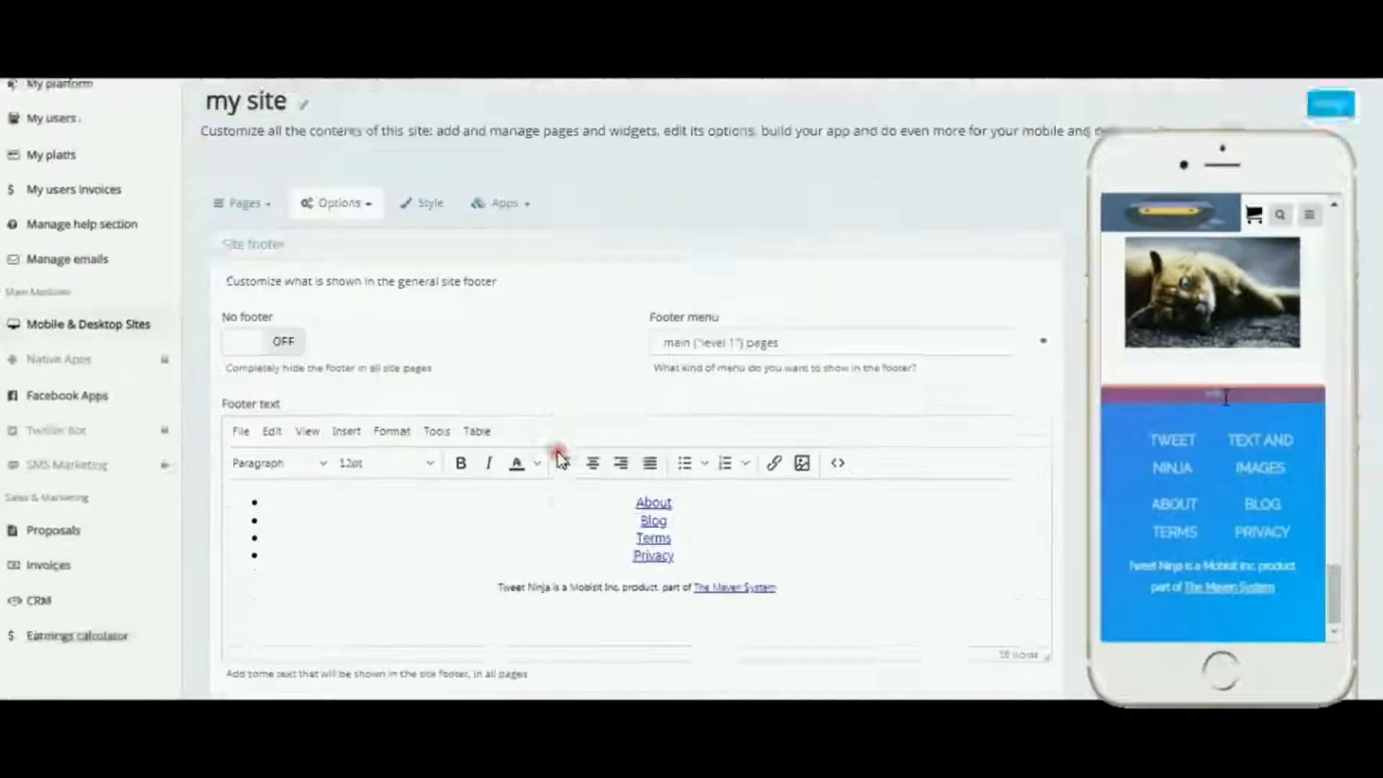
pyautogui.scroll(-1, 562, 458)
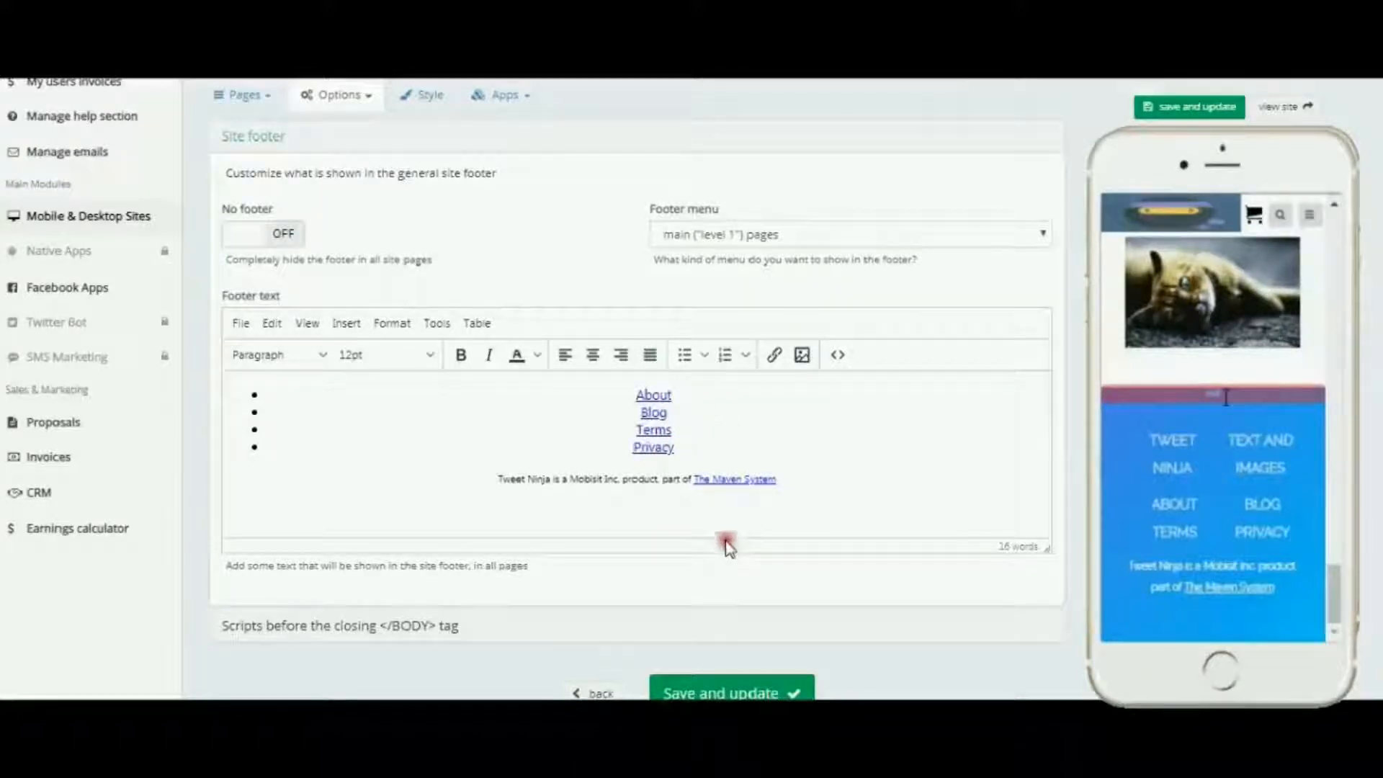
pyautogui.scroll(-1, 742, 549)
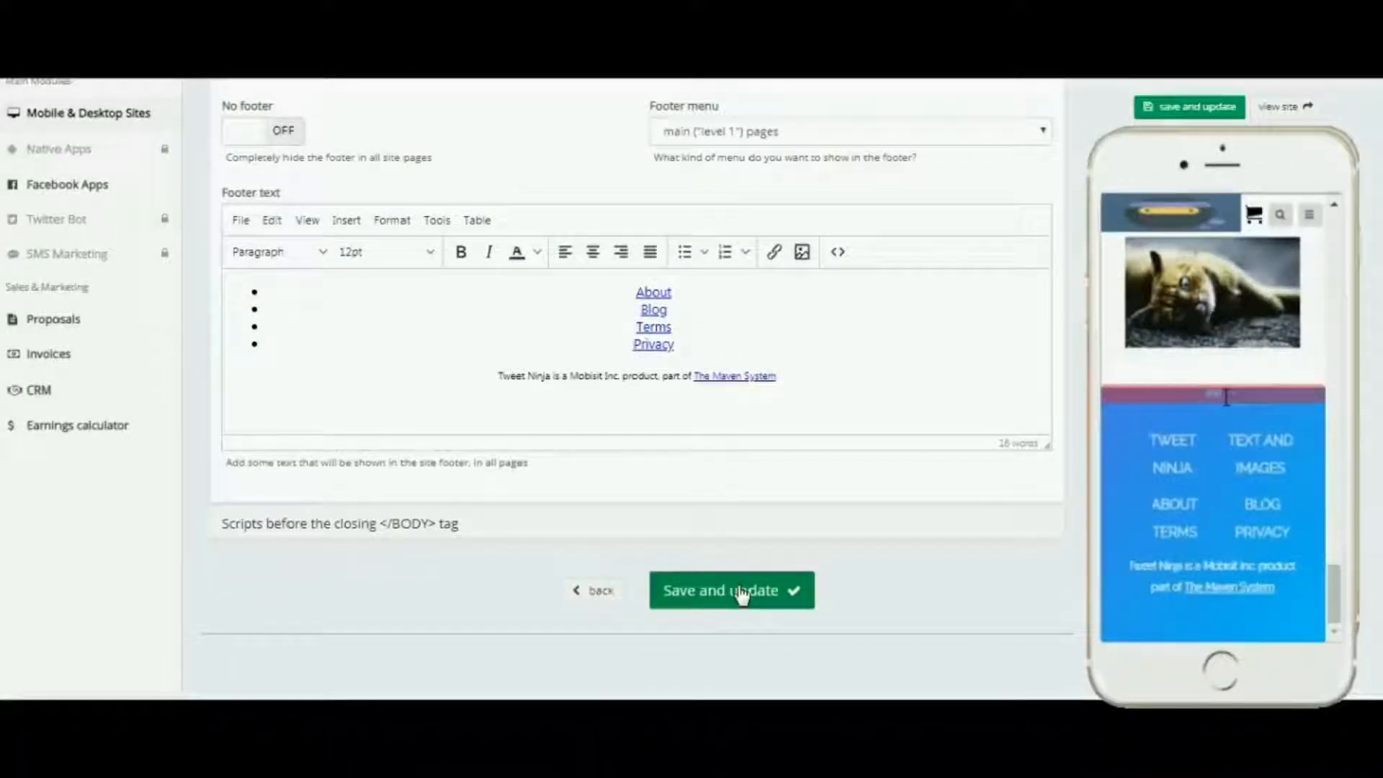
pyautogui.click(743, 593)
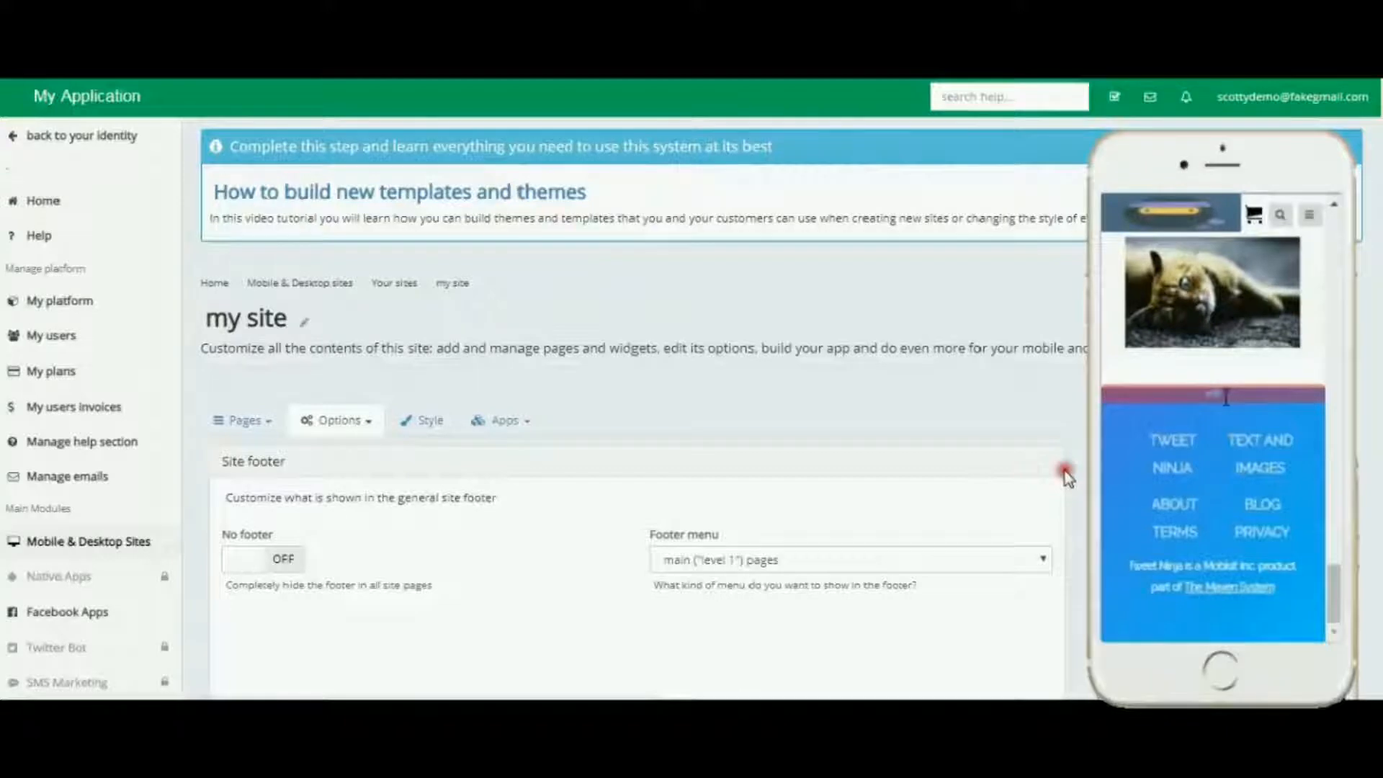
# Step: Set the footer menu to current page + children and save and update the site
pyautogui.scroll(-4, 1079, 465)
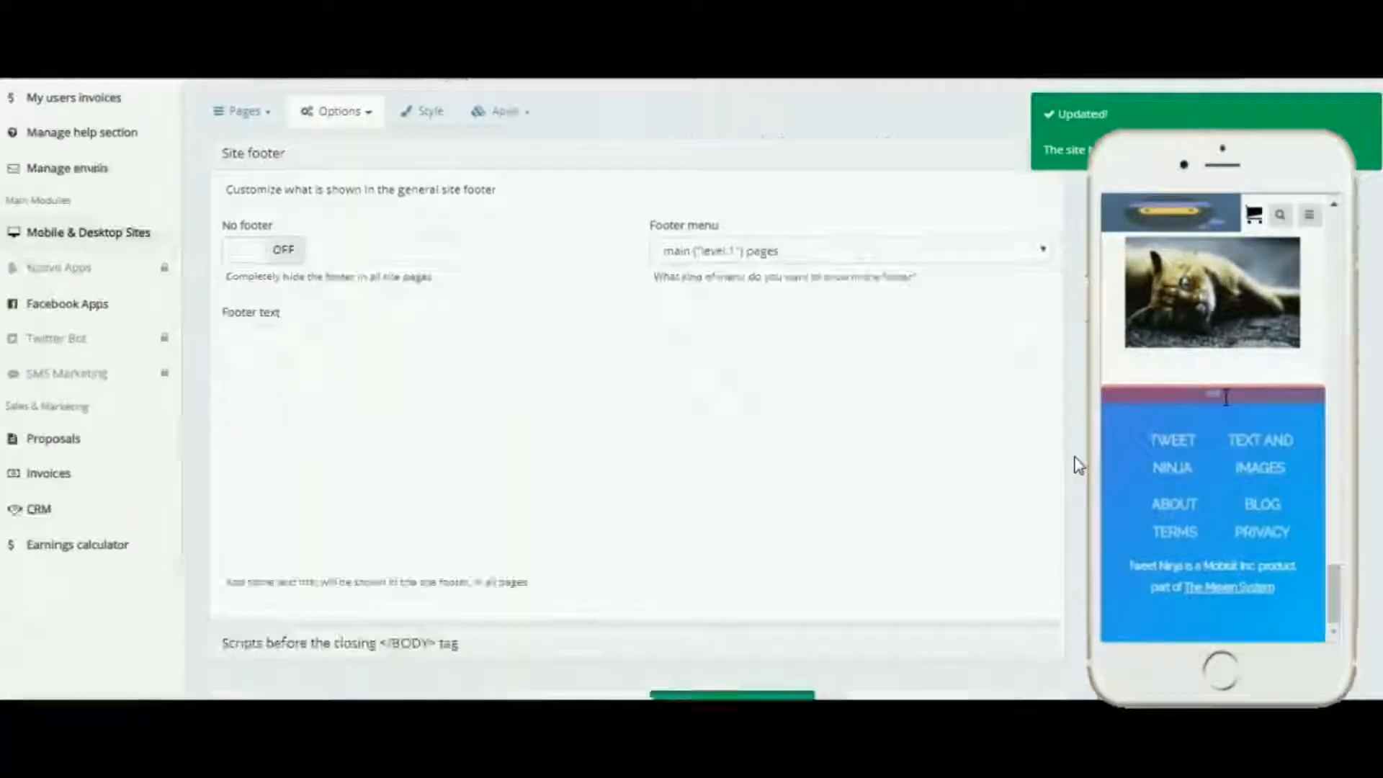
pyautogui.scroll(4, 1078, 465)
pyautogui.scroll(-5, 1074, 431)
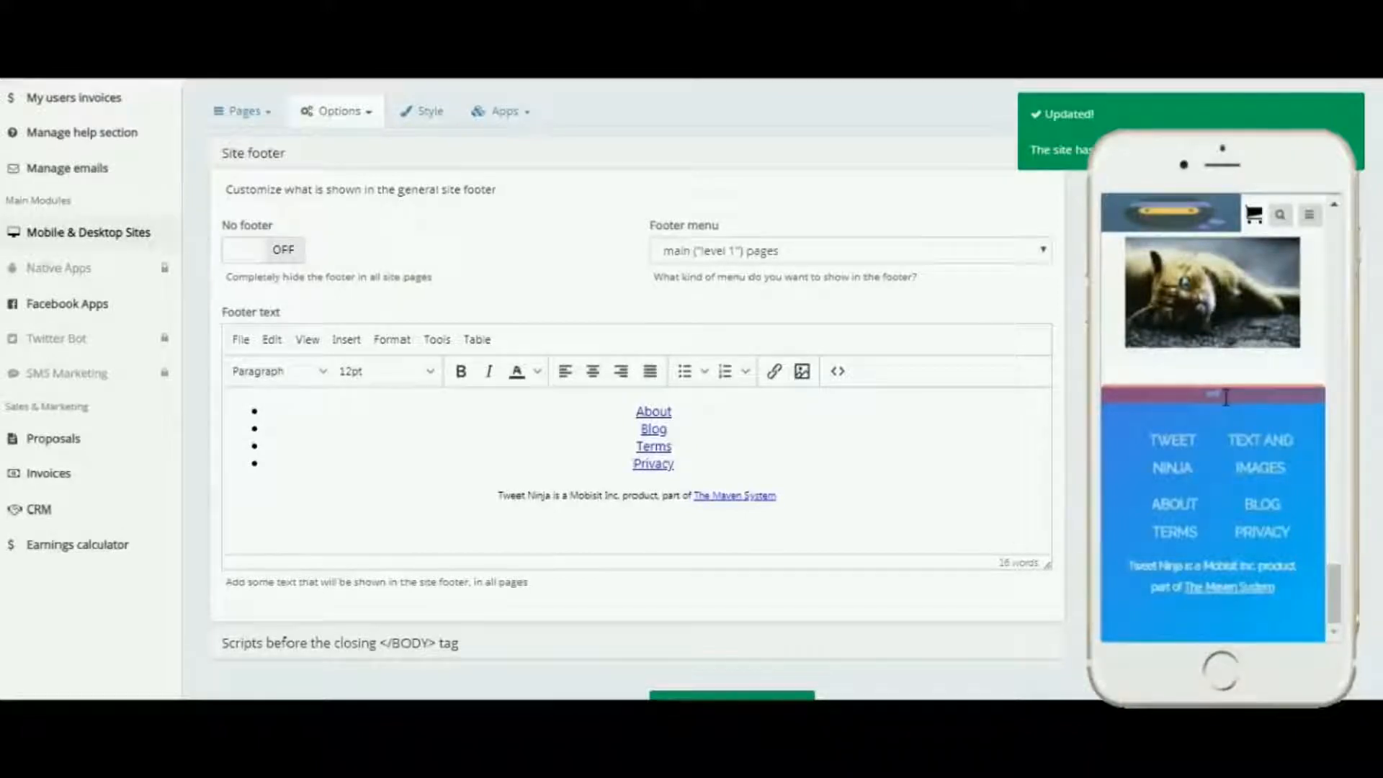
pyautogui.scroll(-2, 1226, 397)
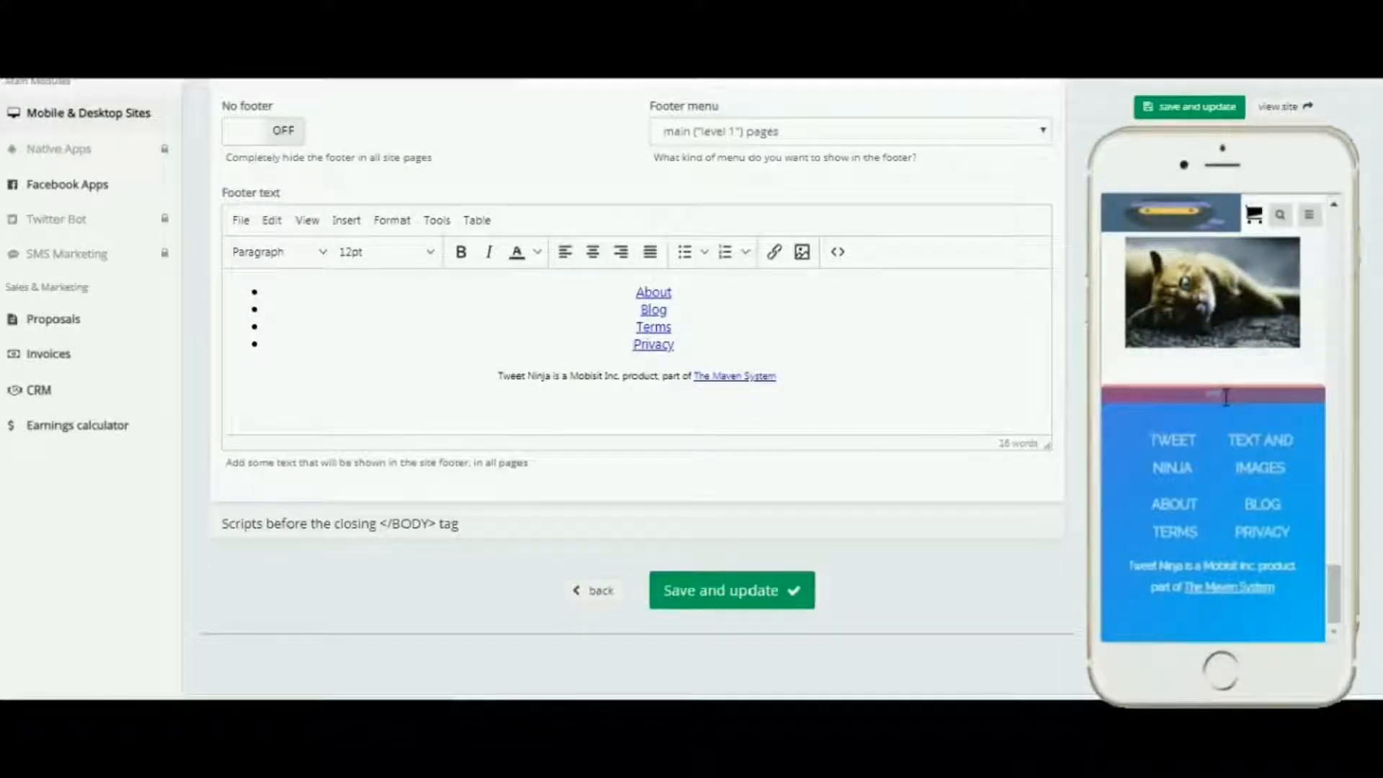
pyautogui.click(1041, 131)
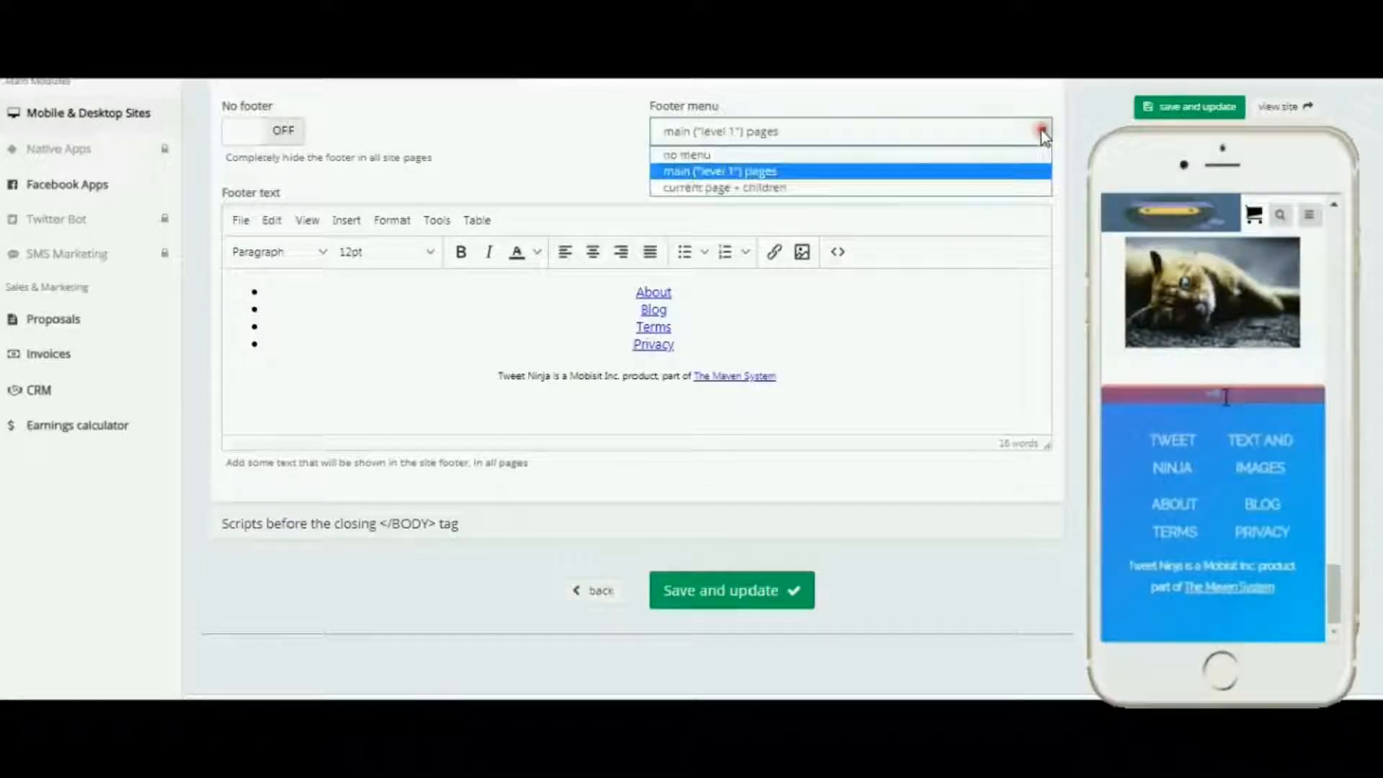
pyautogui.click(780, 189)
pyautogui.click(1153, 107)
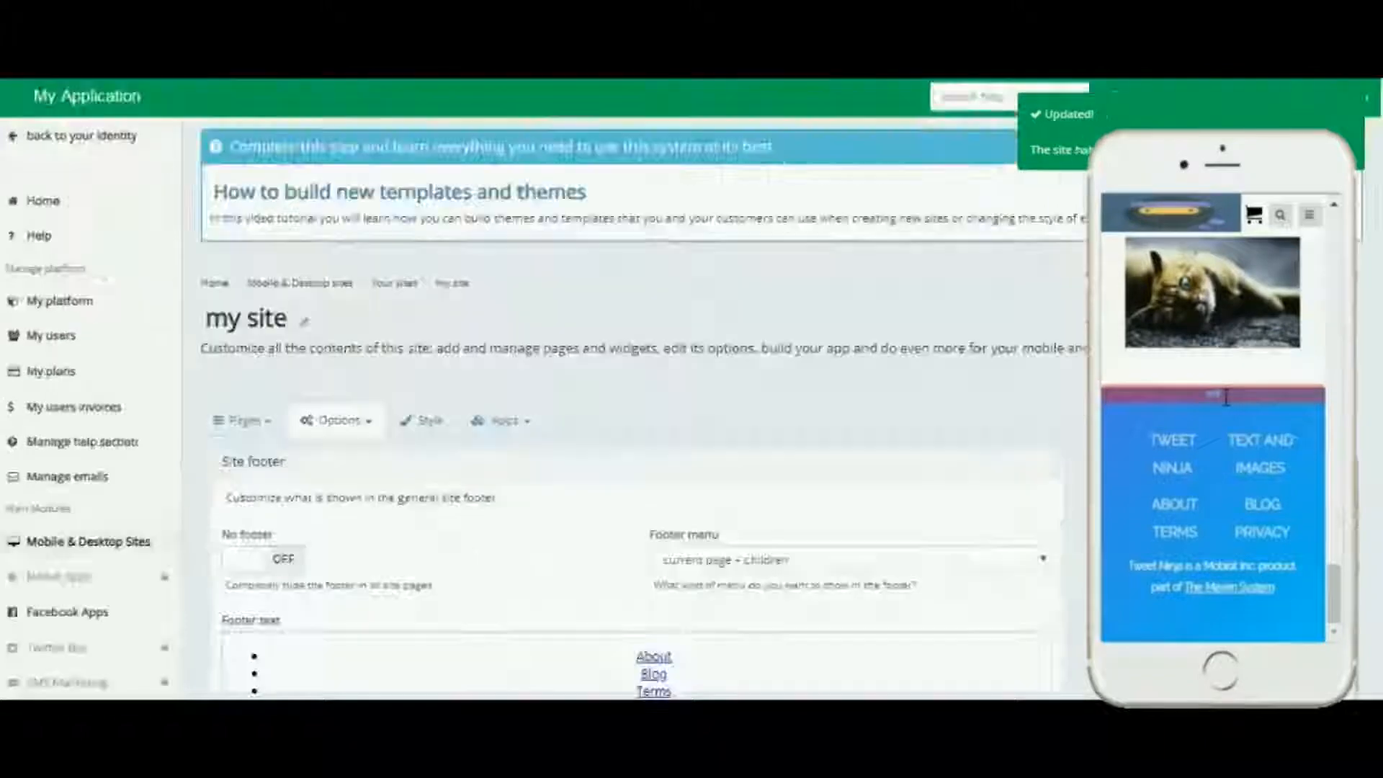
# Step: Inspect the link URLs of the About and Blog items in the footer text
pyautogui.scroll(-6, 1082, 475)
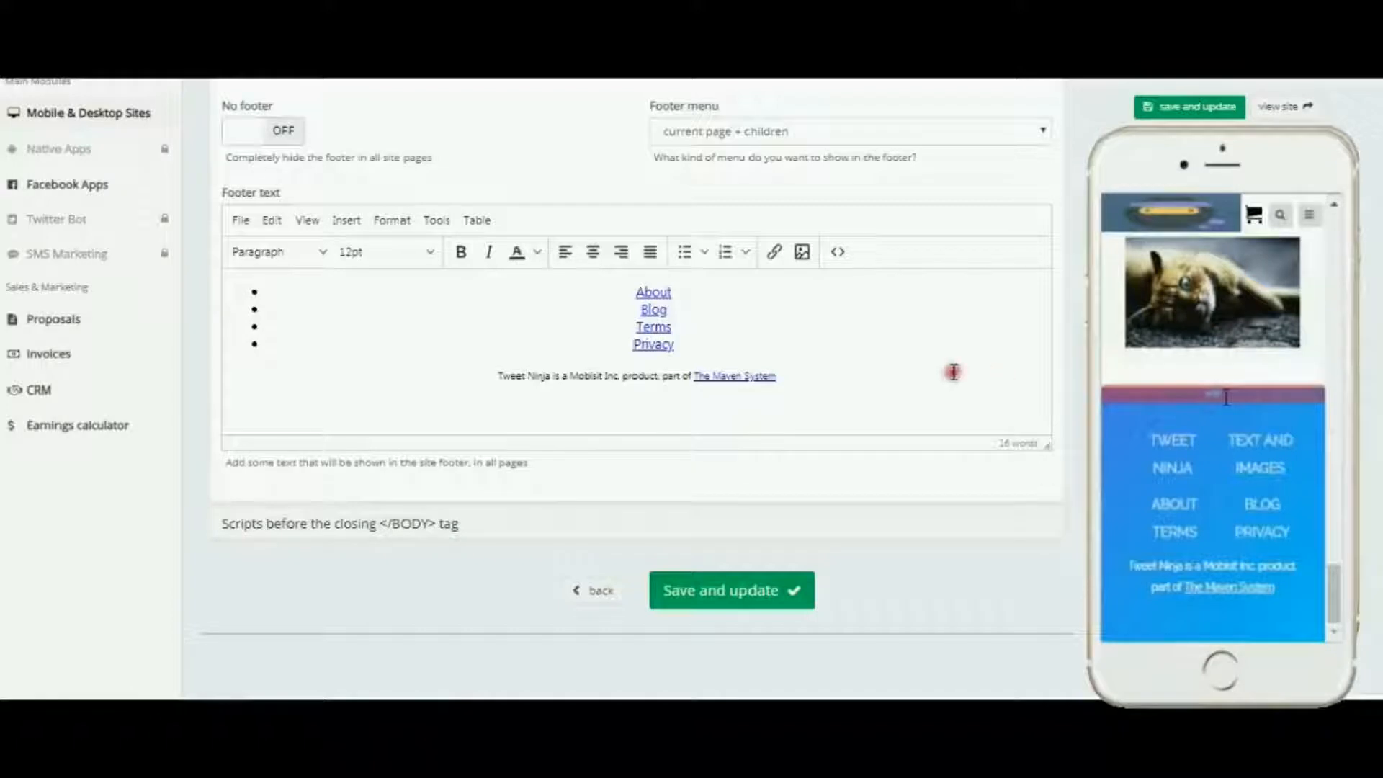
pyautogui.doubleClick(653, 291)
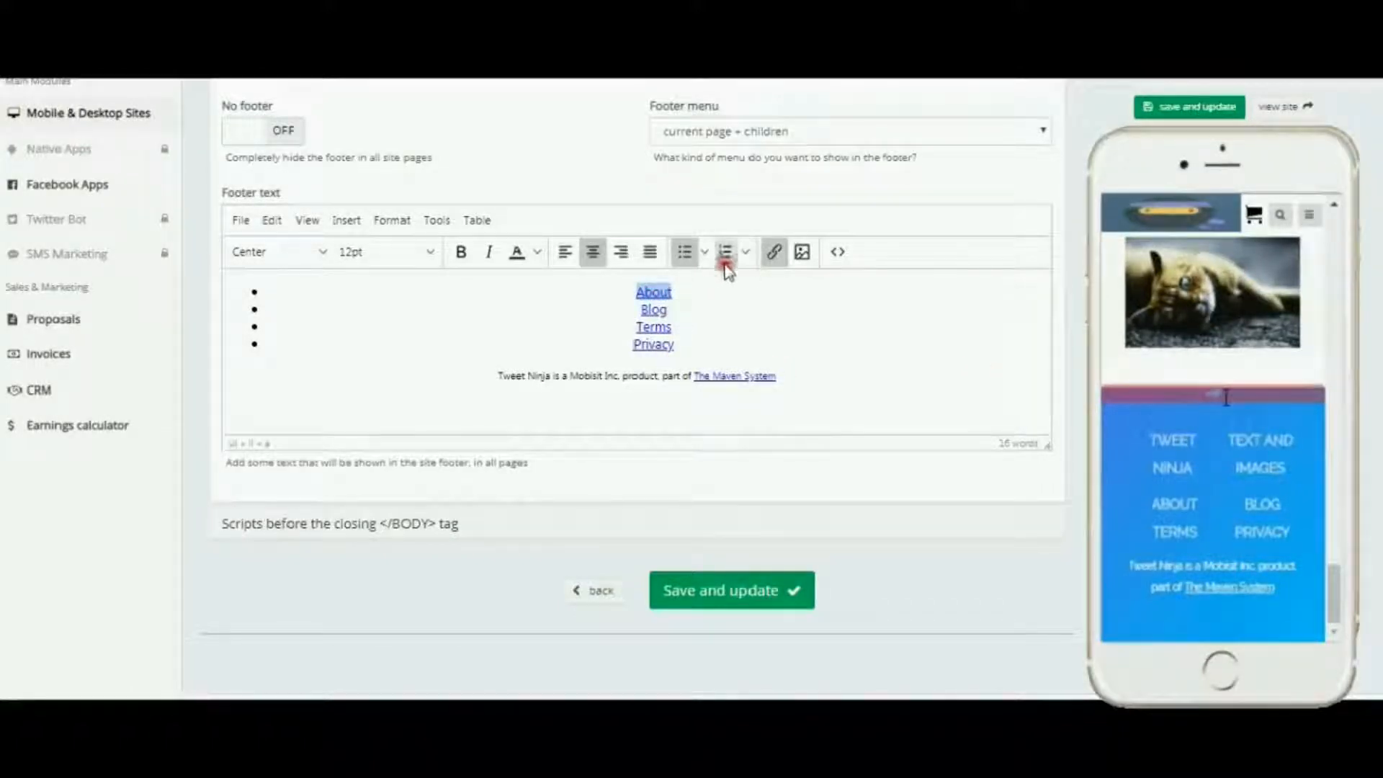
pyautogui.click(773, 252)
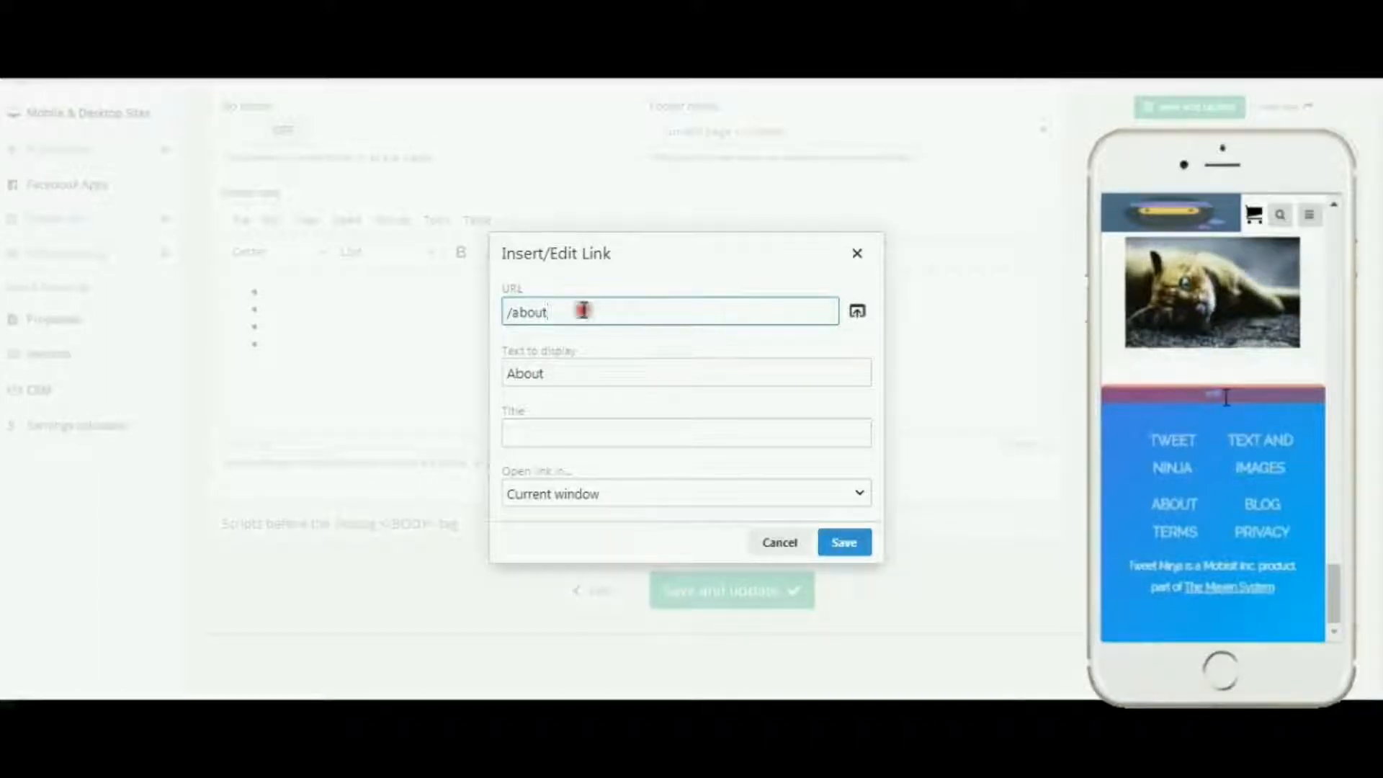
pyautogui.click(857, 257)
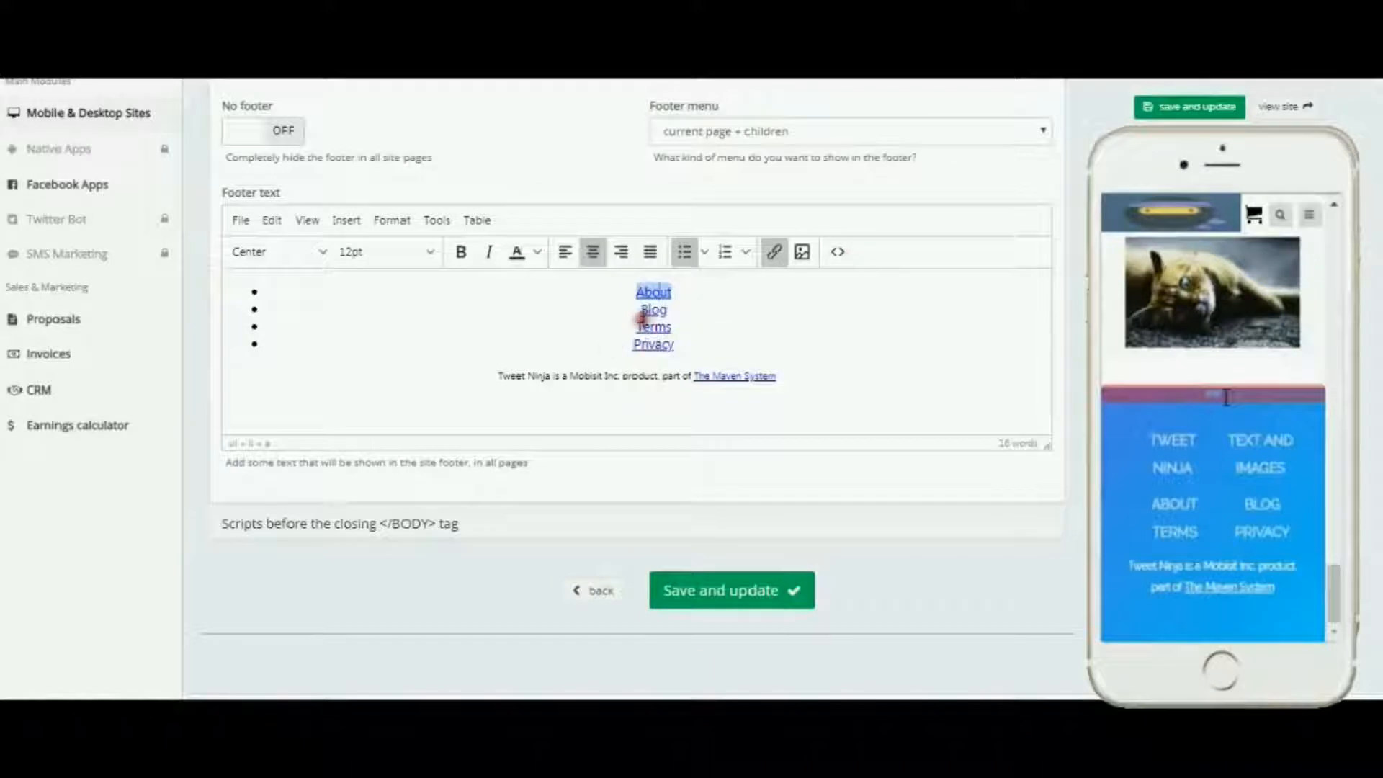
pyautogui.click(651, 309)
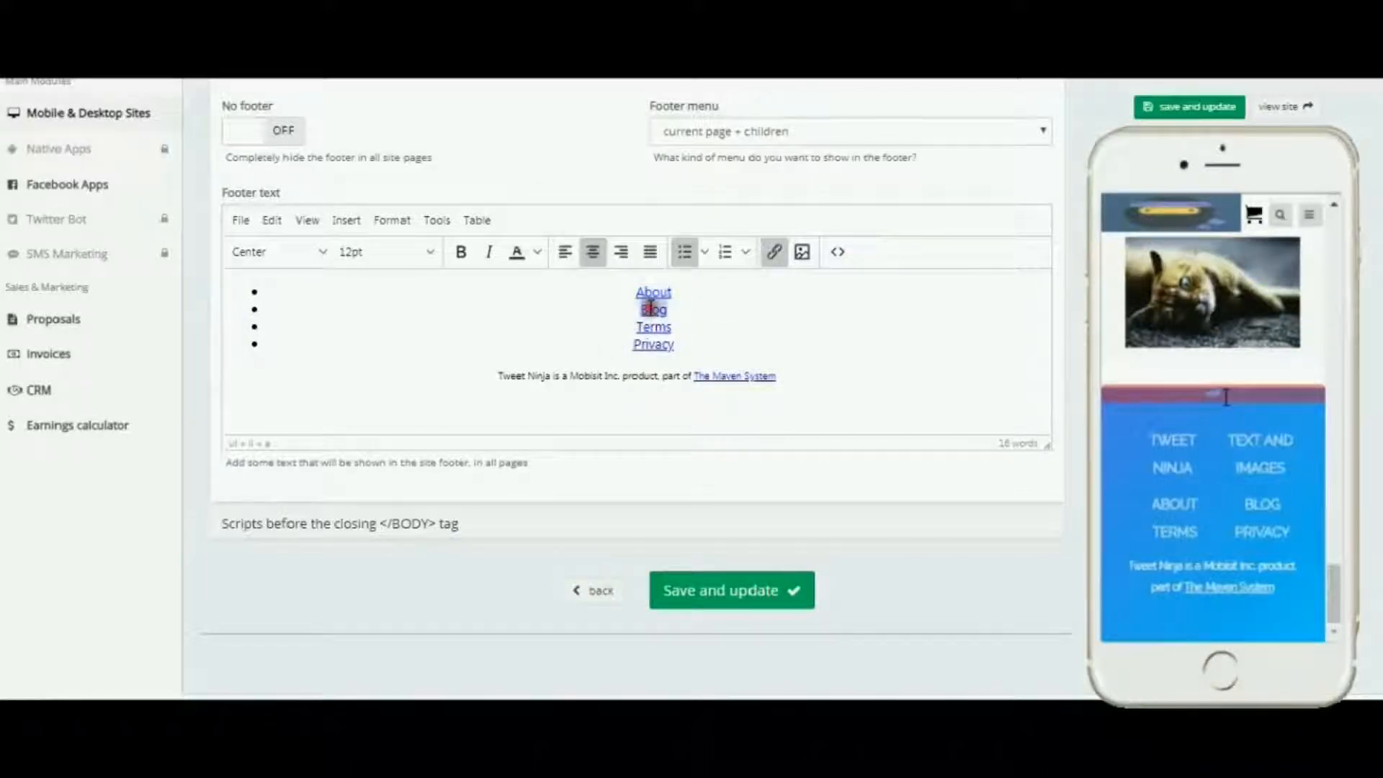
pyautogui.click(774, 252)
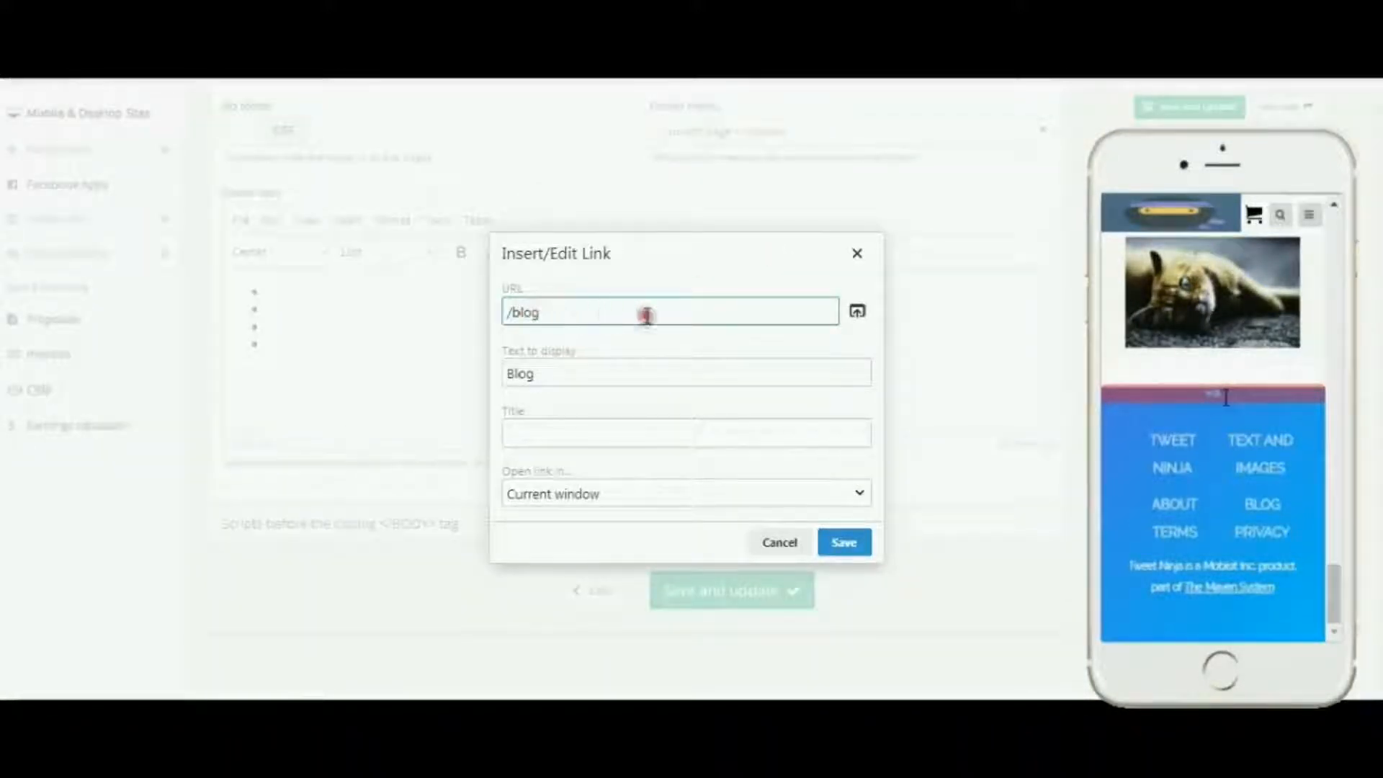
pyautogui.click(857, 256)
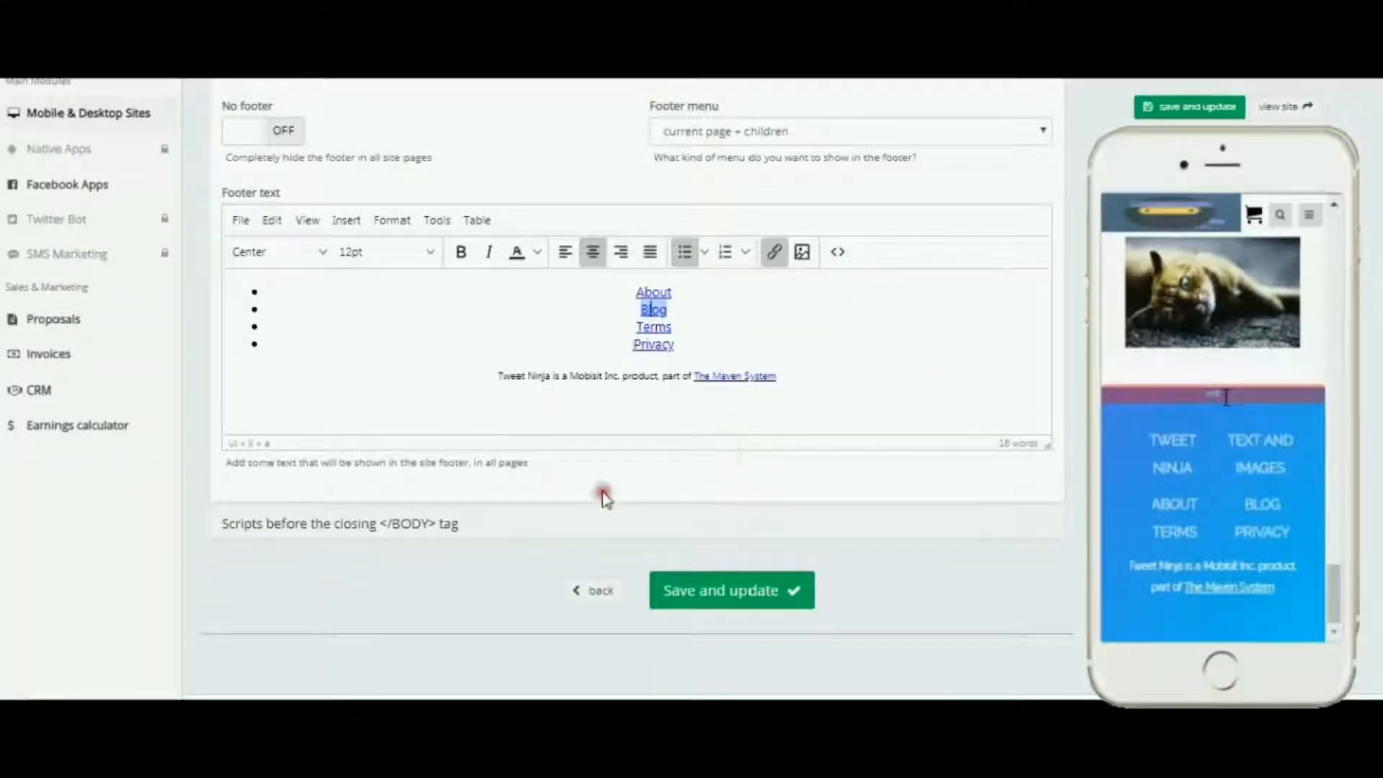
# Step: Open the E-commerce options and switch Enable e-commerce on
pyautogui.scroll(4, 550, 485)
pyautogui.scroll(1, 550, 488)
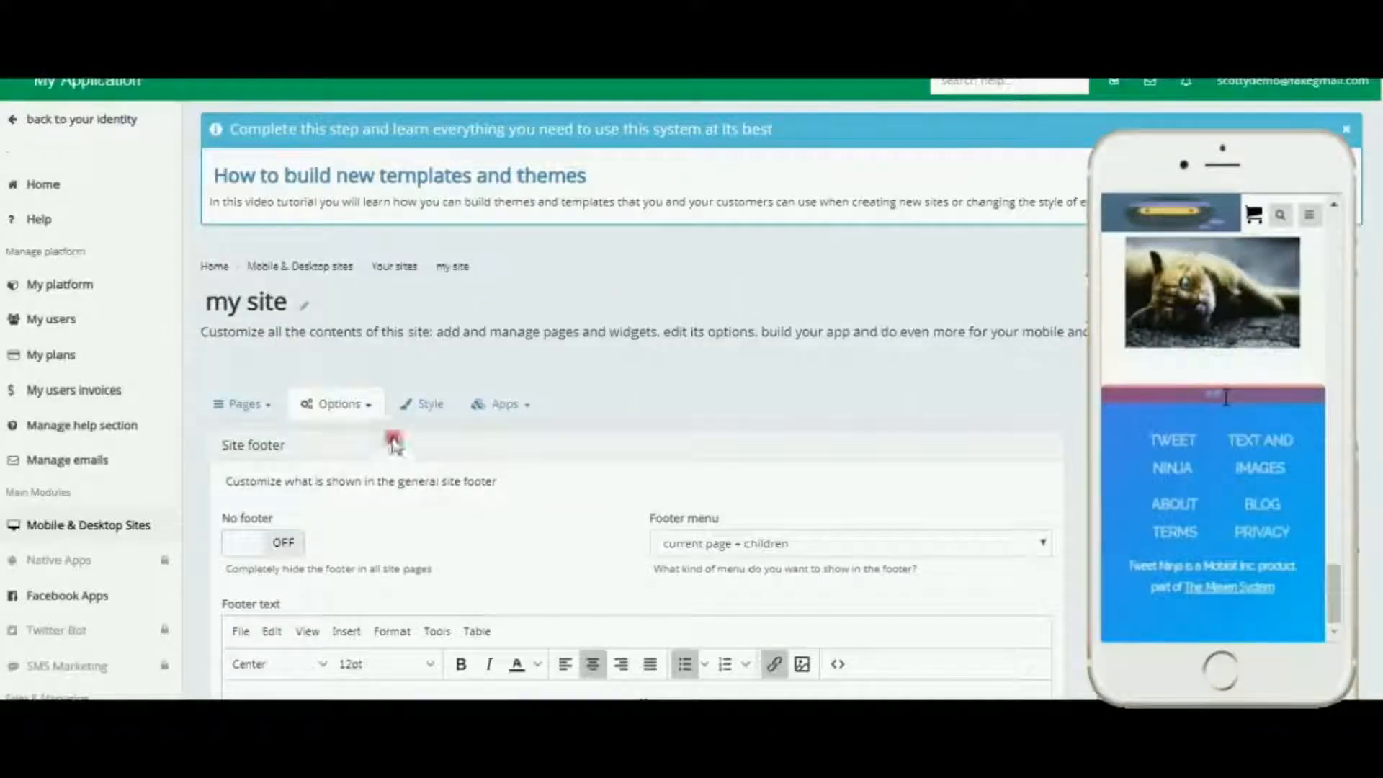
pyautogui.click(370, 408)
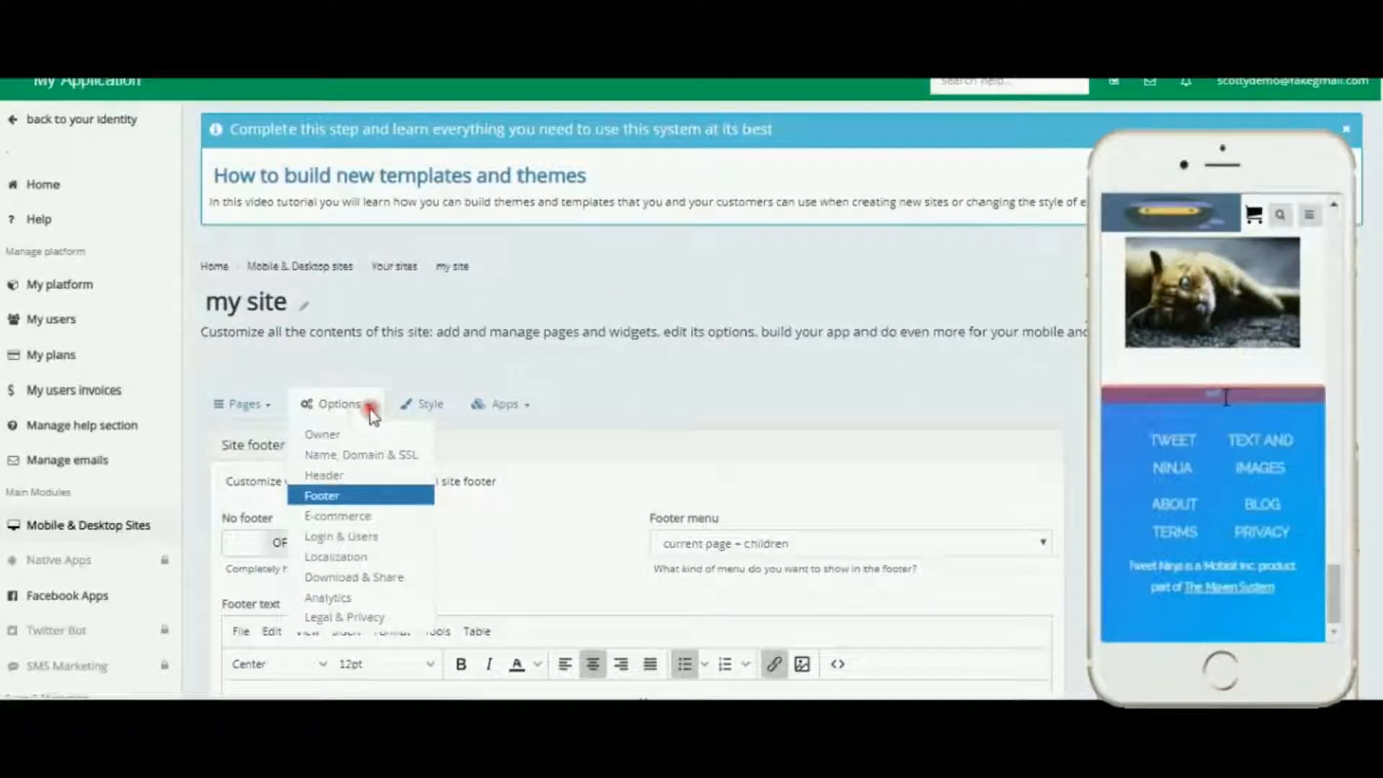
pyautogui.click(346, 517)
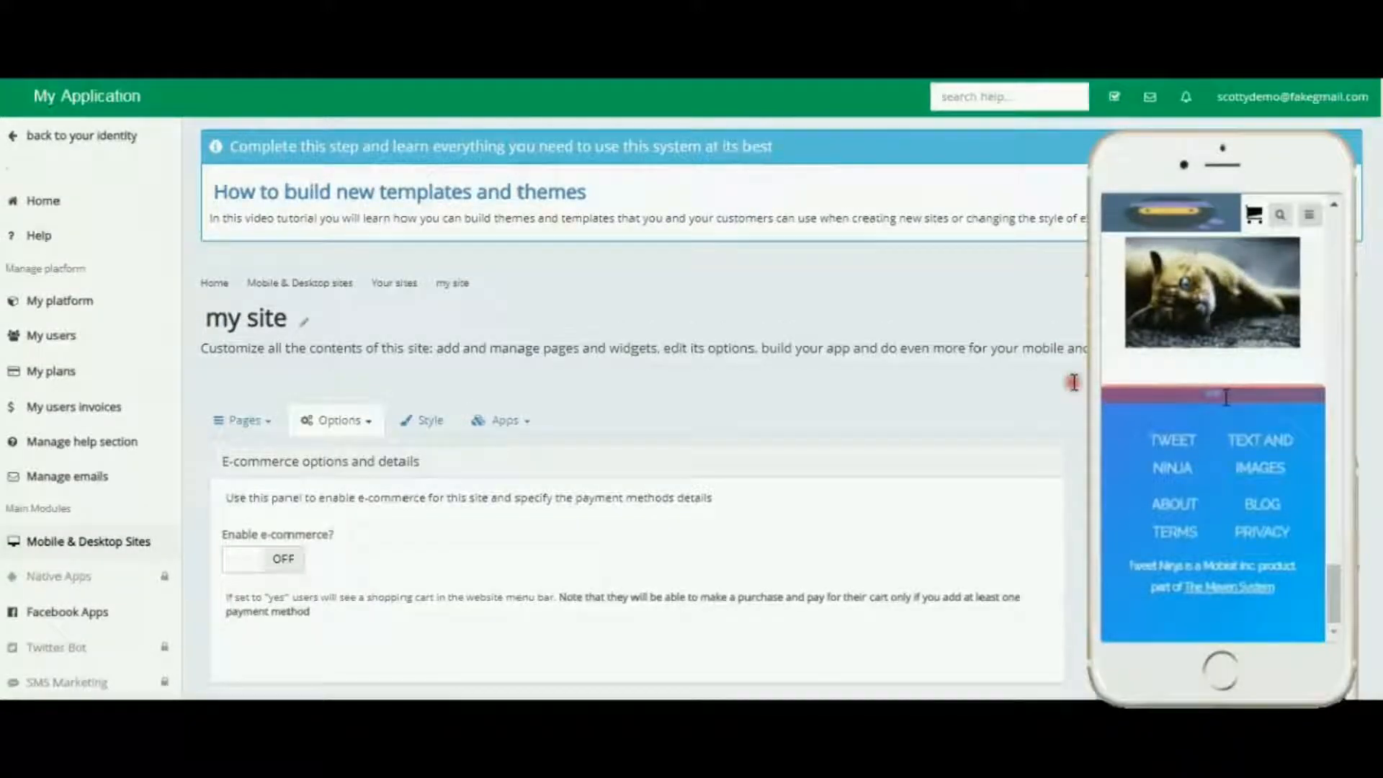
pyautogui.scroll(-3, 1074, 382)
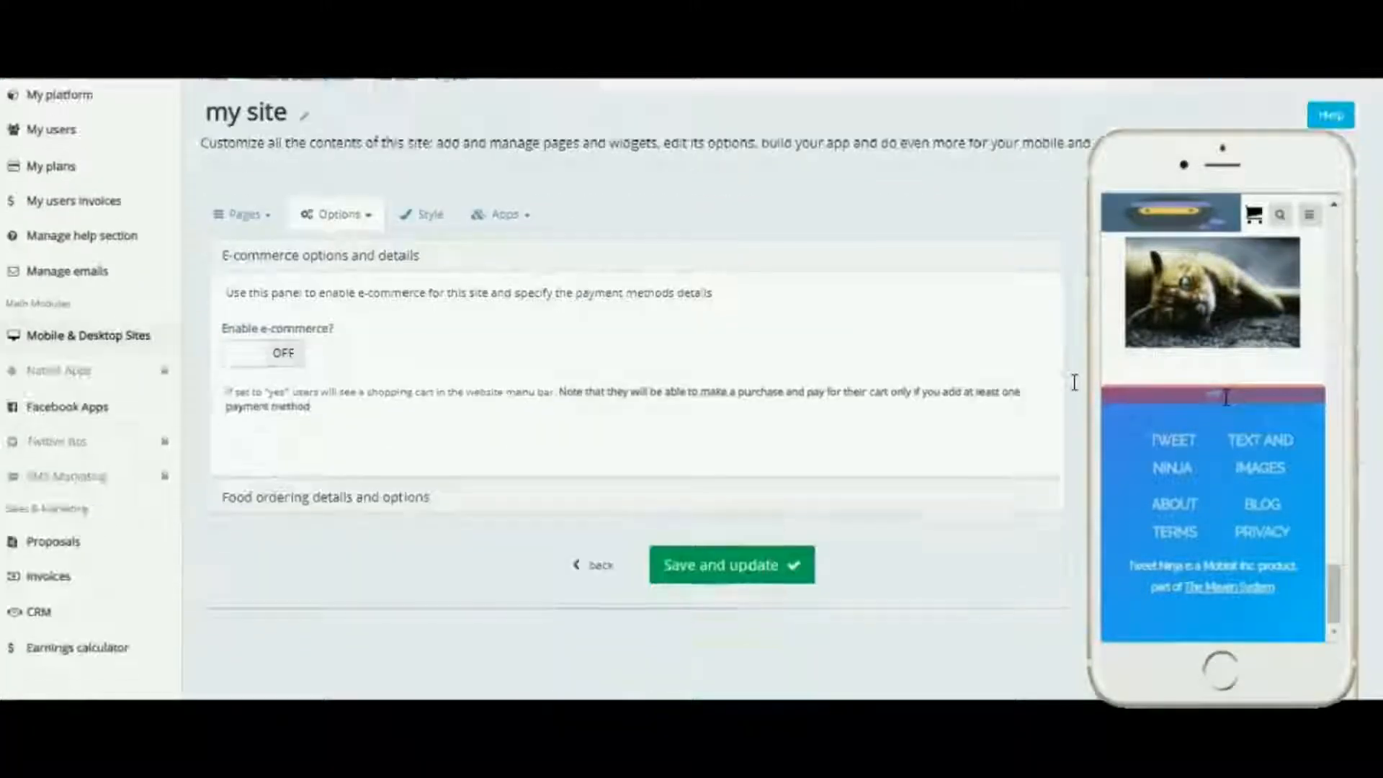
pyautogui.click(285, 357)
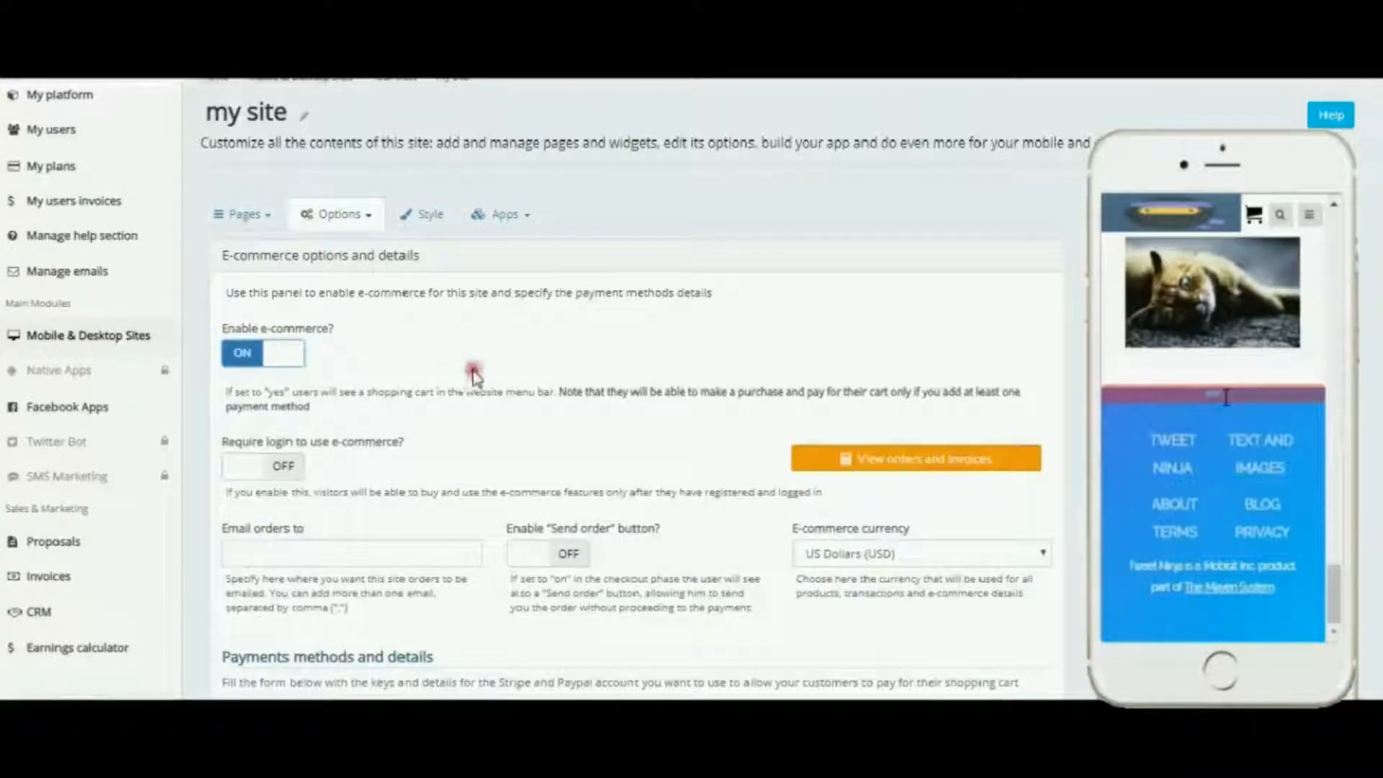
# Step: Review the e-commerce currency choices and the Stripe and PayPal payment method fields
pyautogui.scroll(-2, 607, 381)
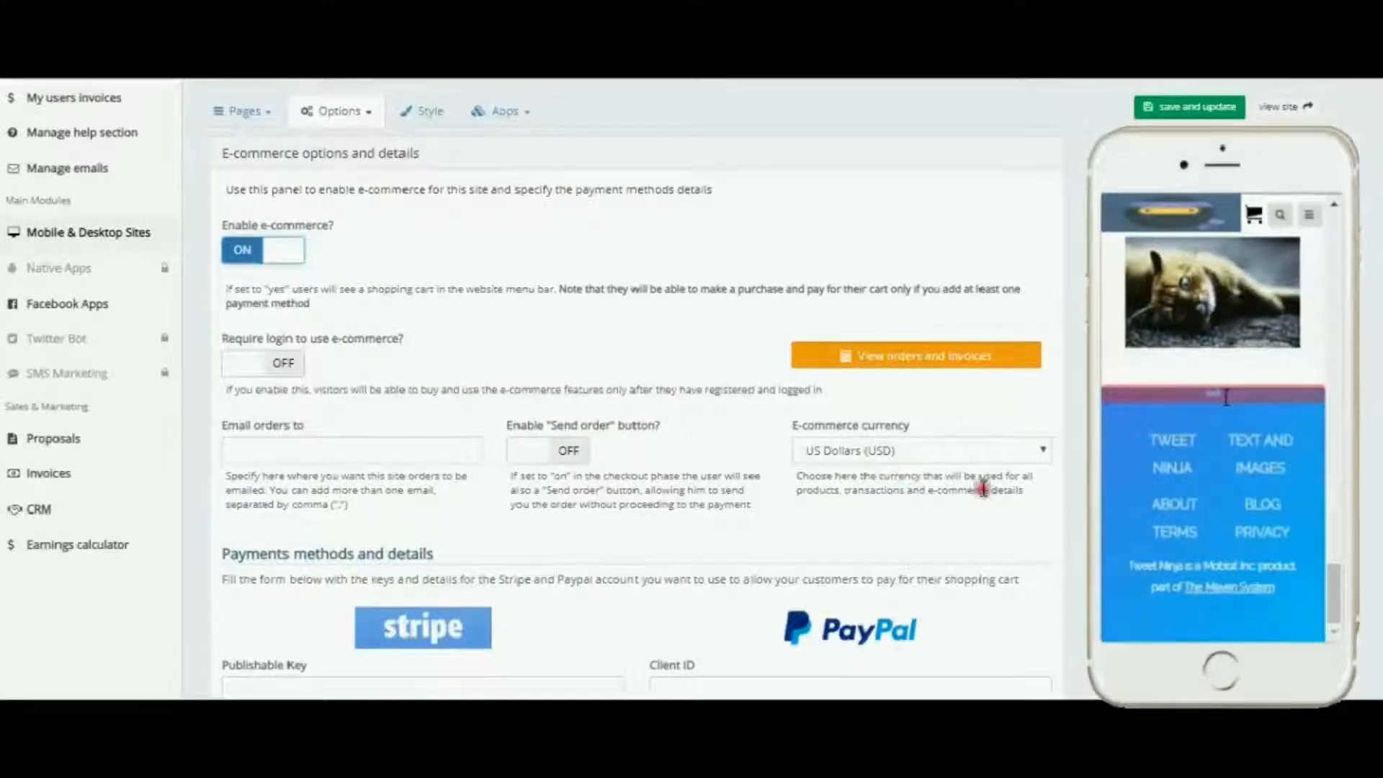
pyautogui.scroll(-2, 983, 488)
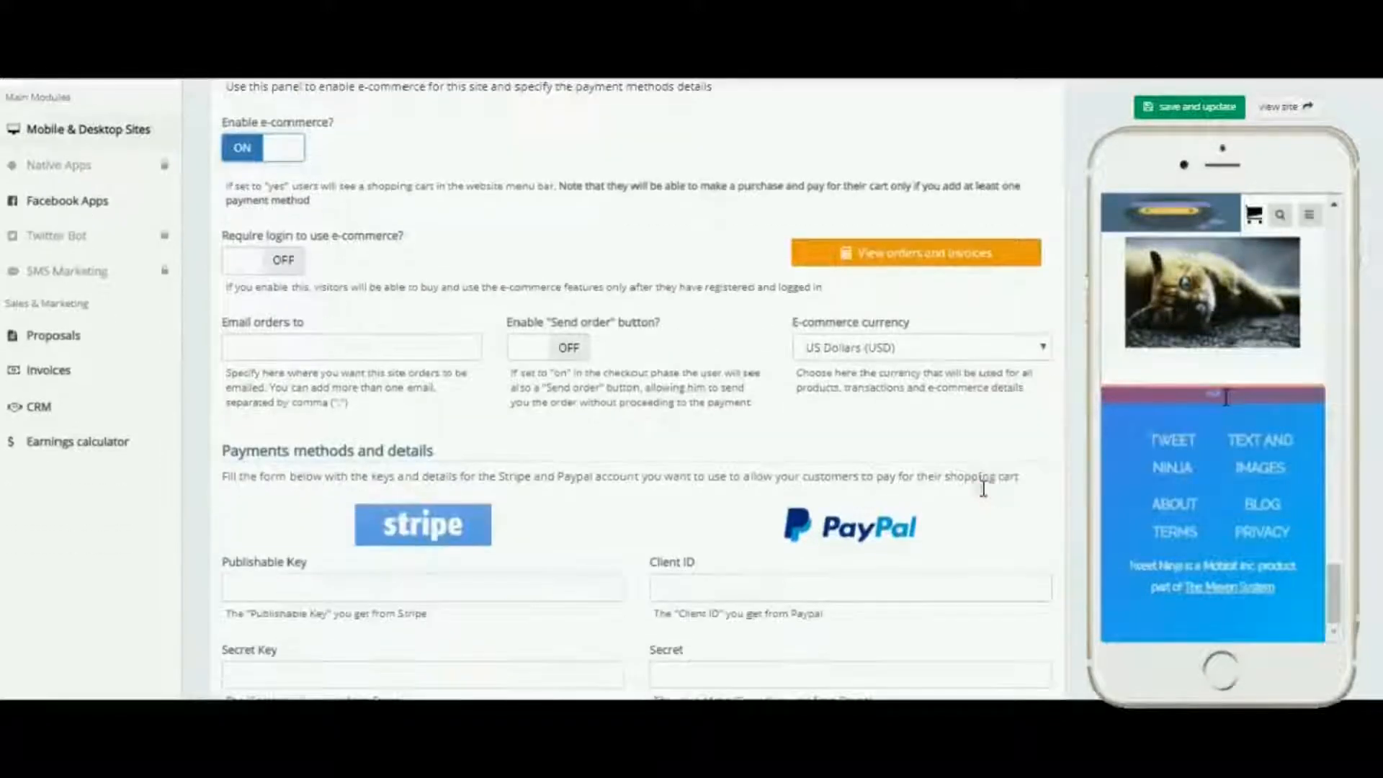
pyautogui.click(1045, 349)
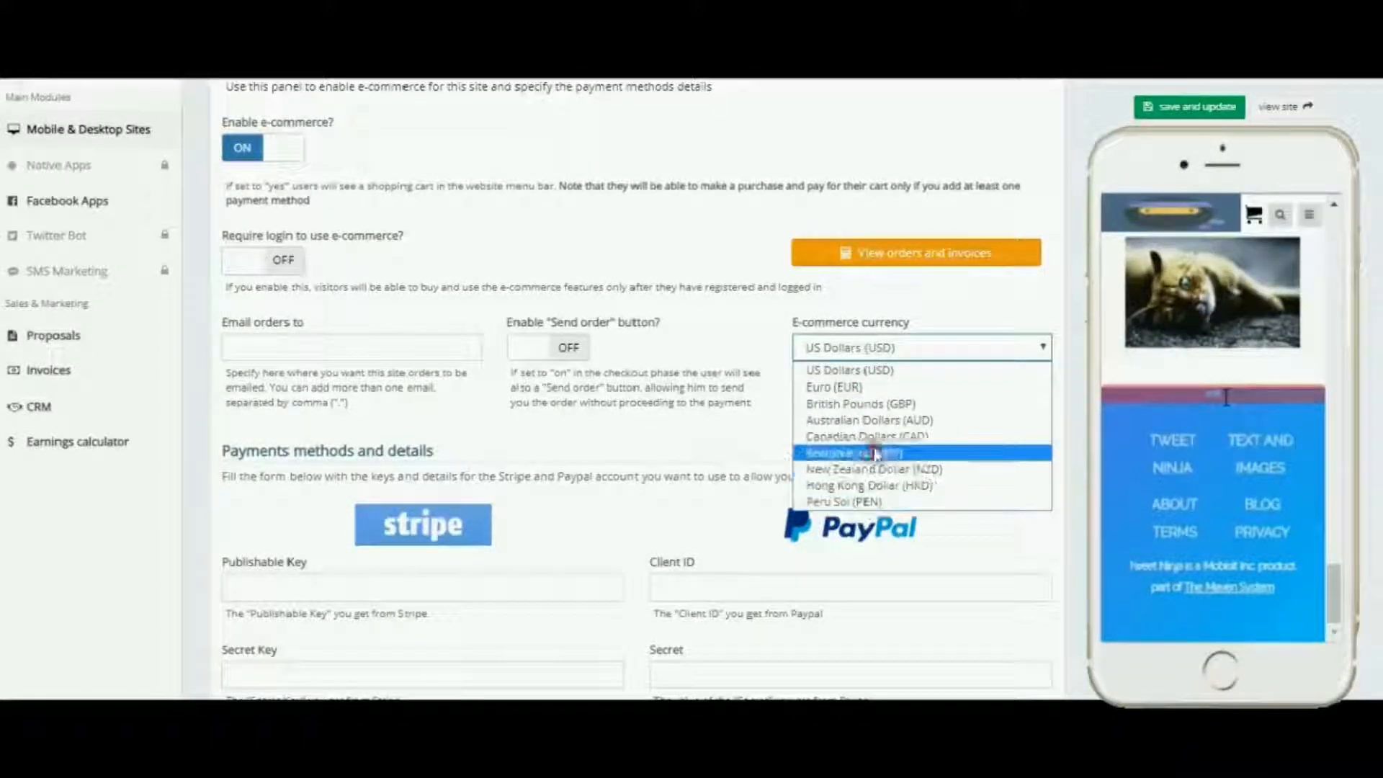
pyautogui.click(732, 425)
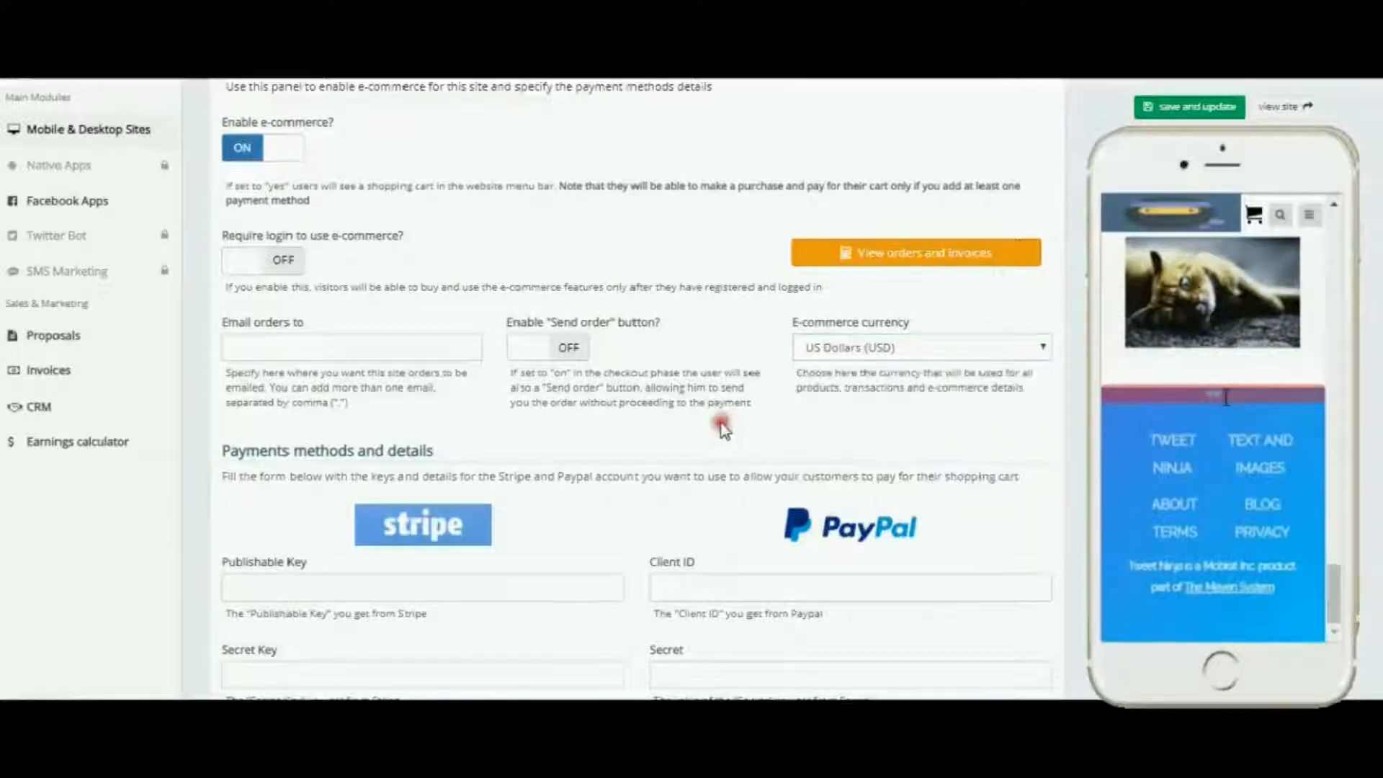
pyautogui.scroll(-2, 720, 422)
pyautogui.click(522, 432)
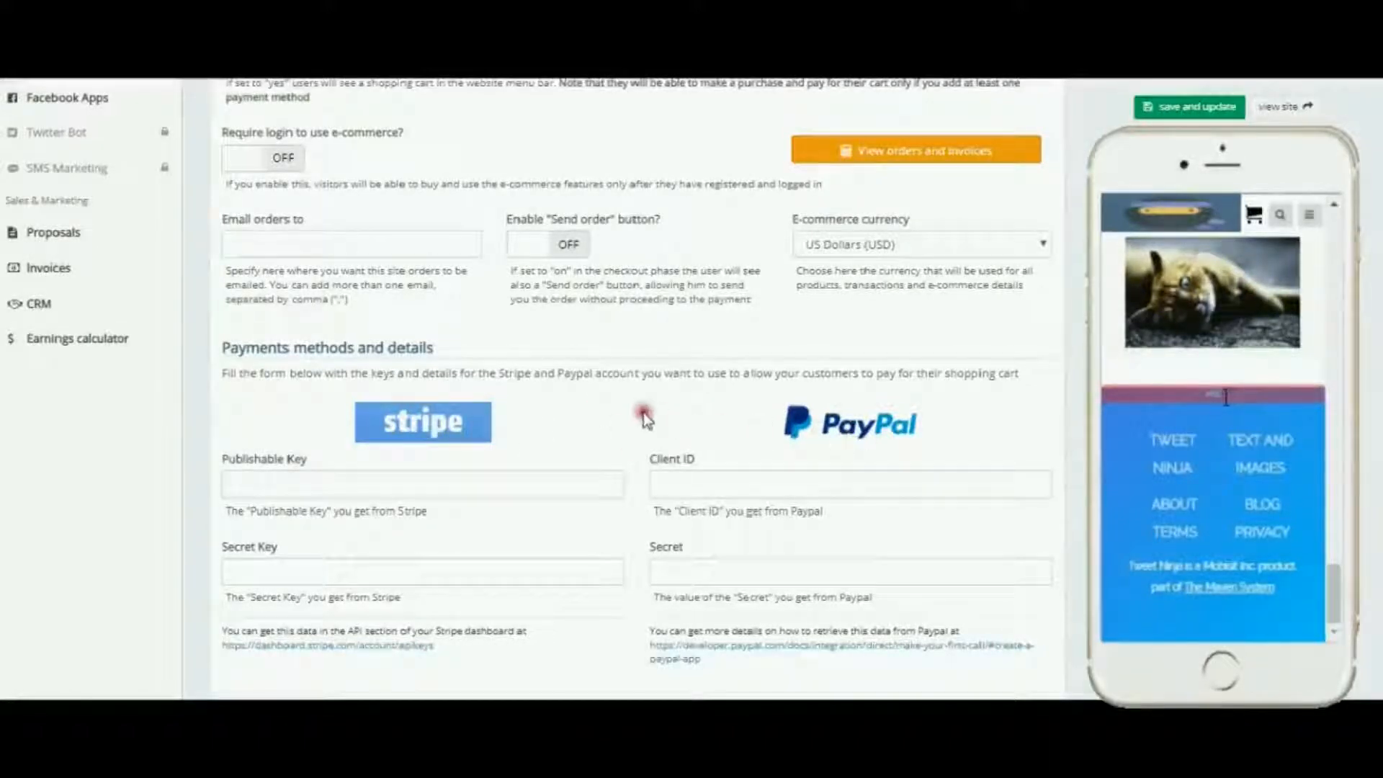
pyautogui.scroll(-3, 643, 414)
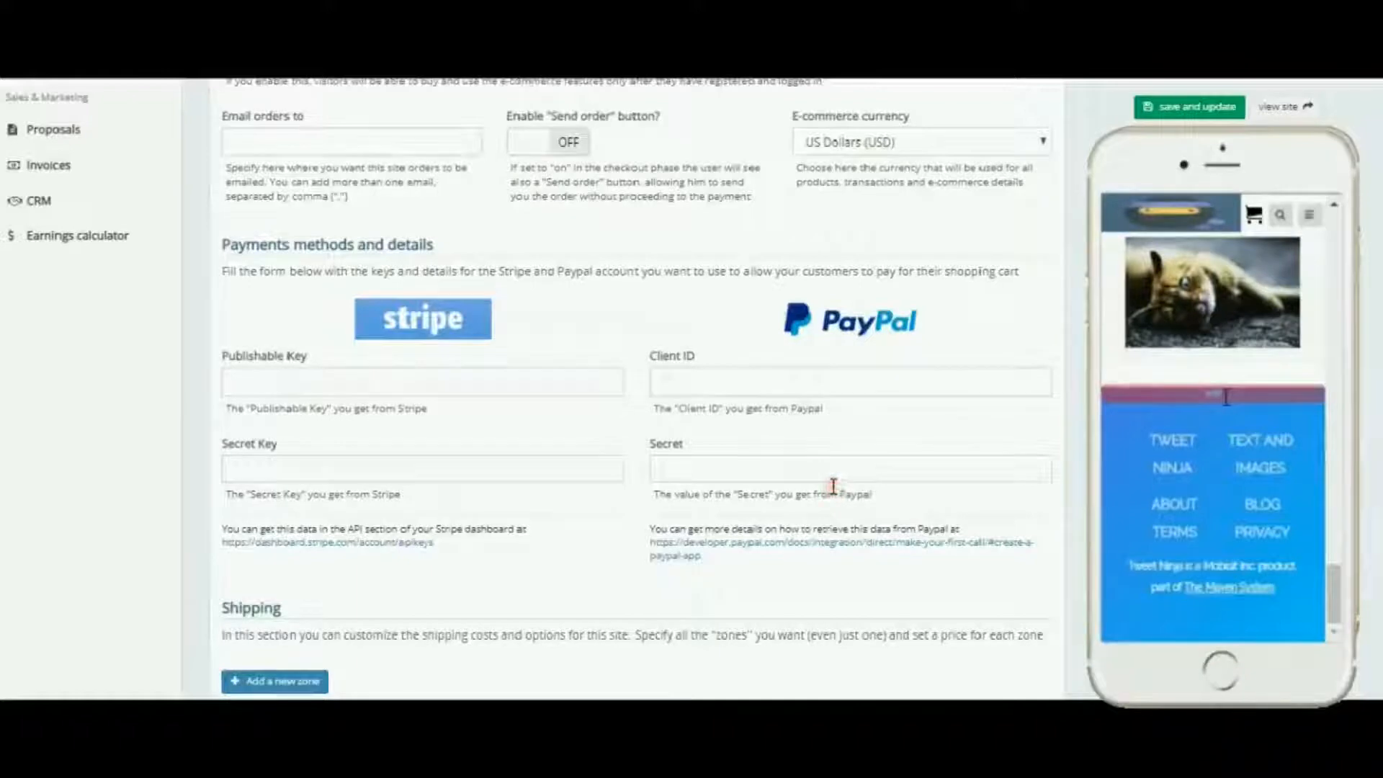
pyautogui.scroll(-6, 834, 487)
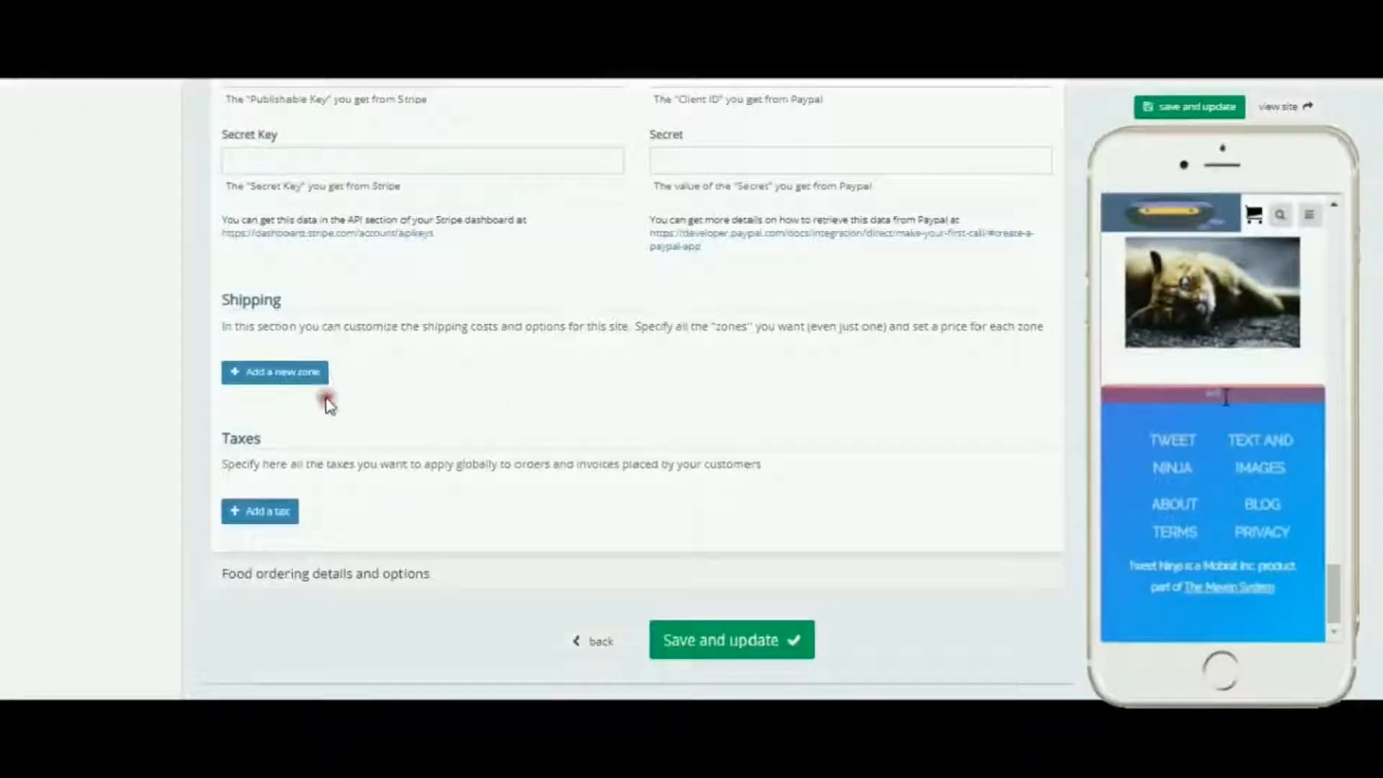
# Step: Add a new shipping zone entry and check its cost type options
pyautogui.click(287, 374)
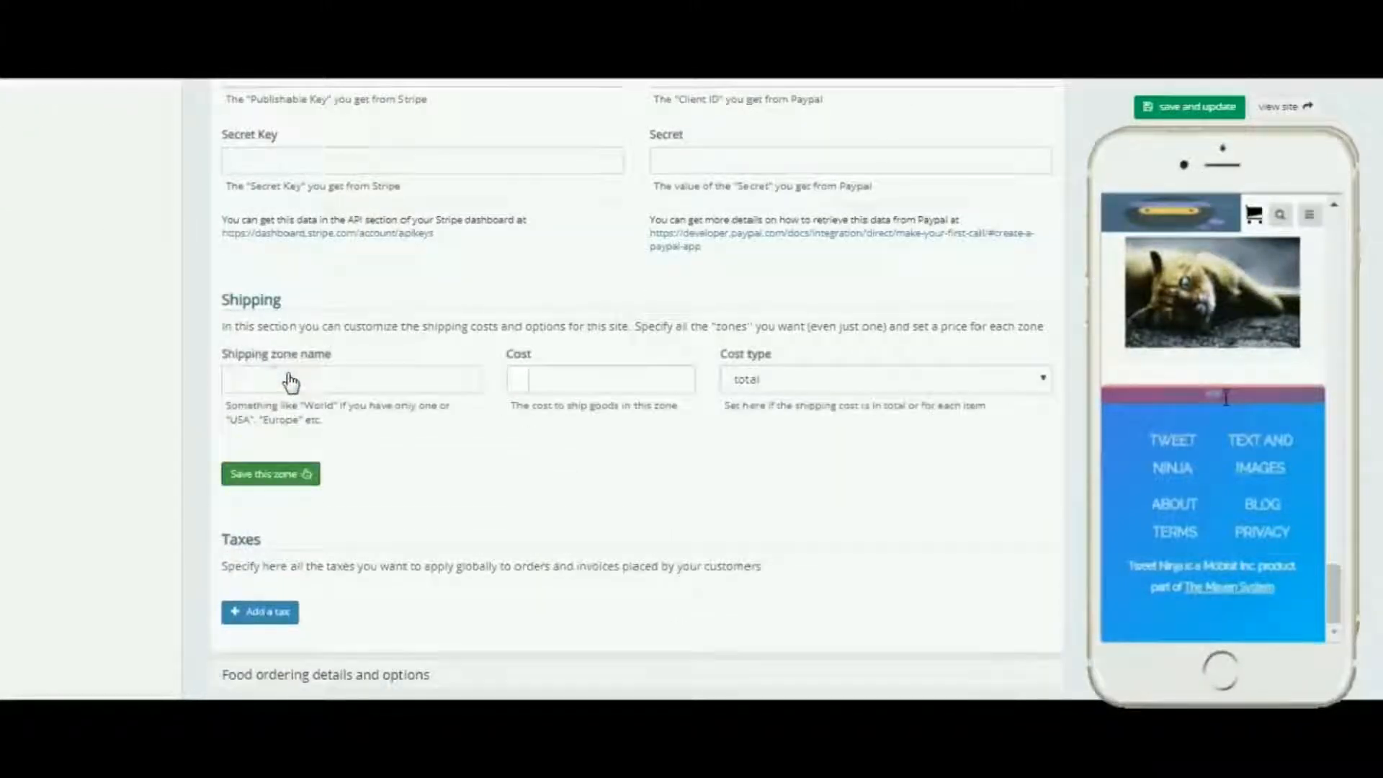
pyautogui.click(1044, 380)
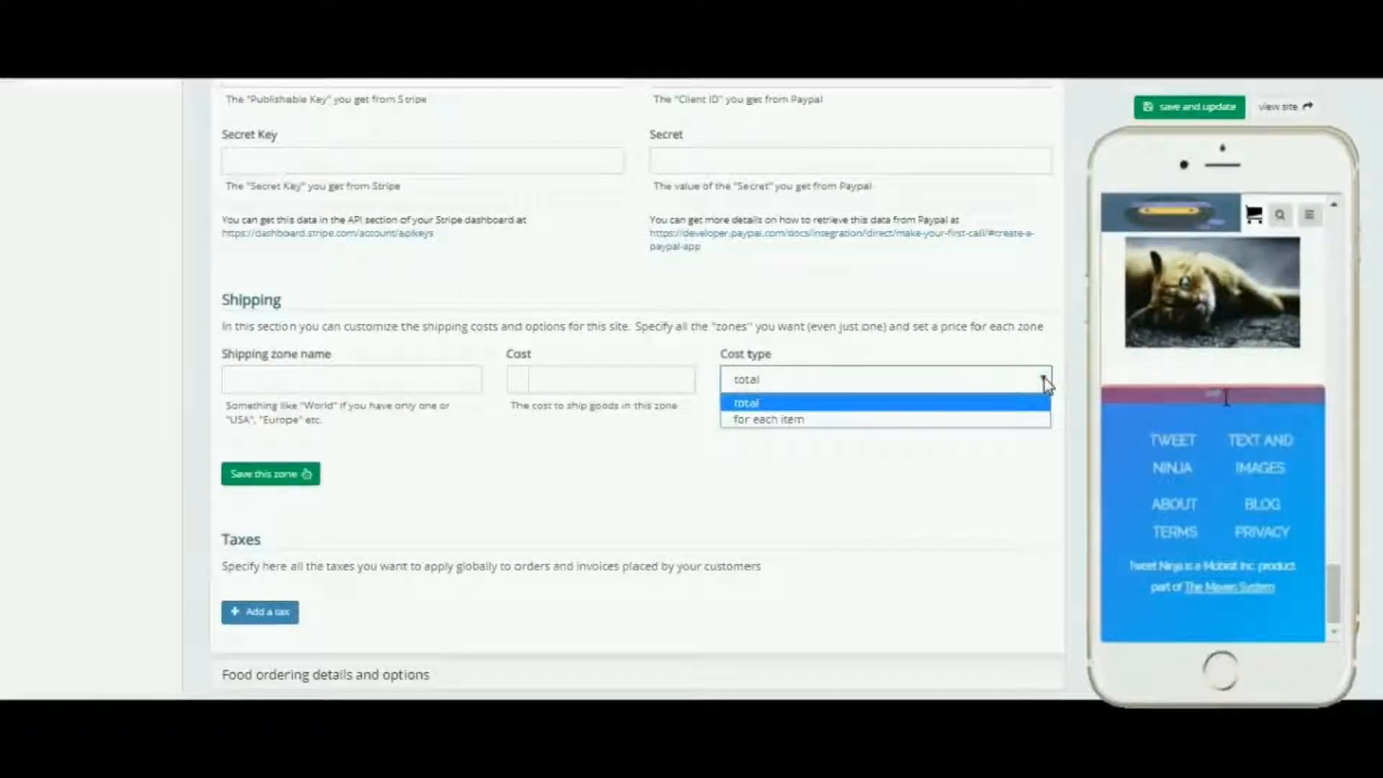
pyautogui.click(1044, 380)
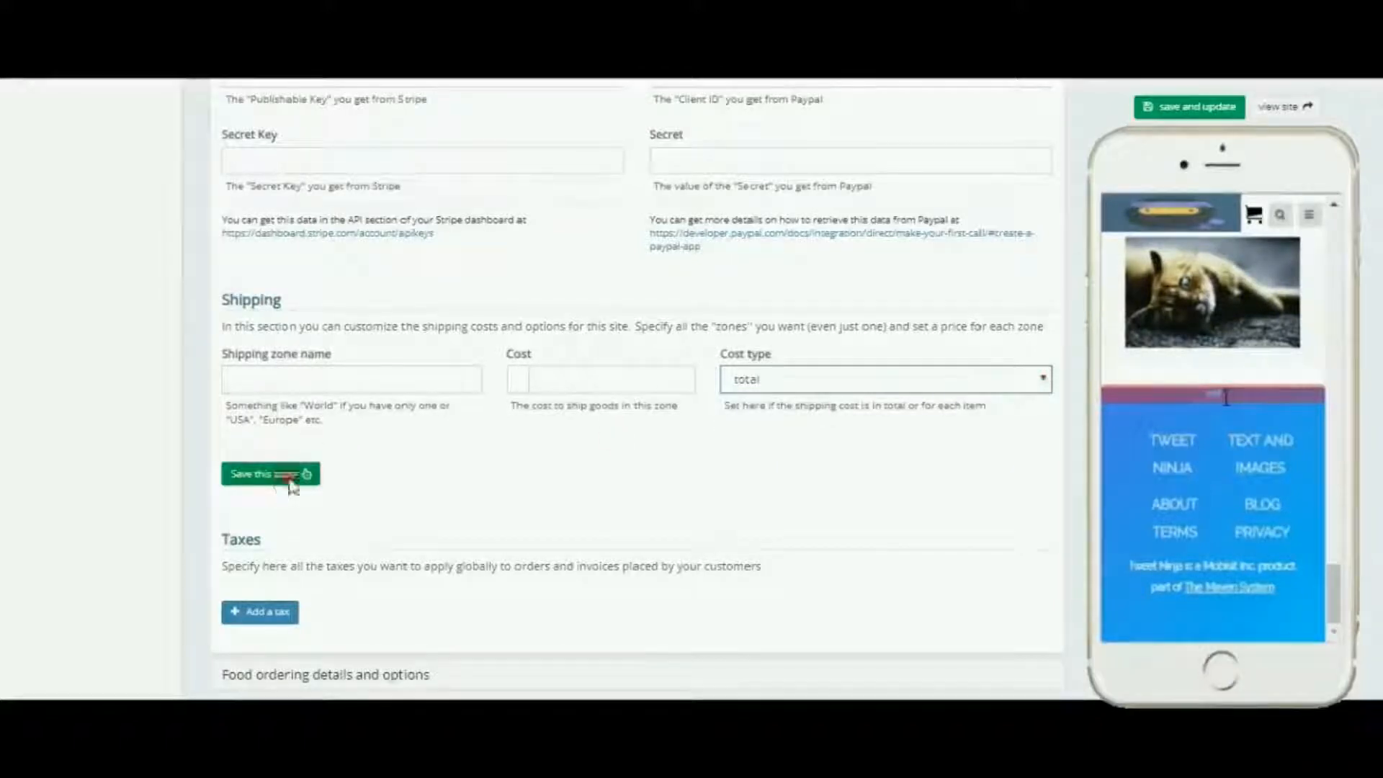
# Step: Add a new tax entry and check its tax type options
pyautogui.scroll(-1, 497, 464)
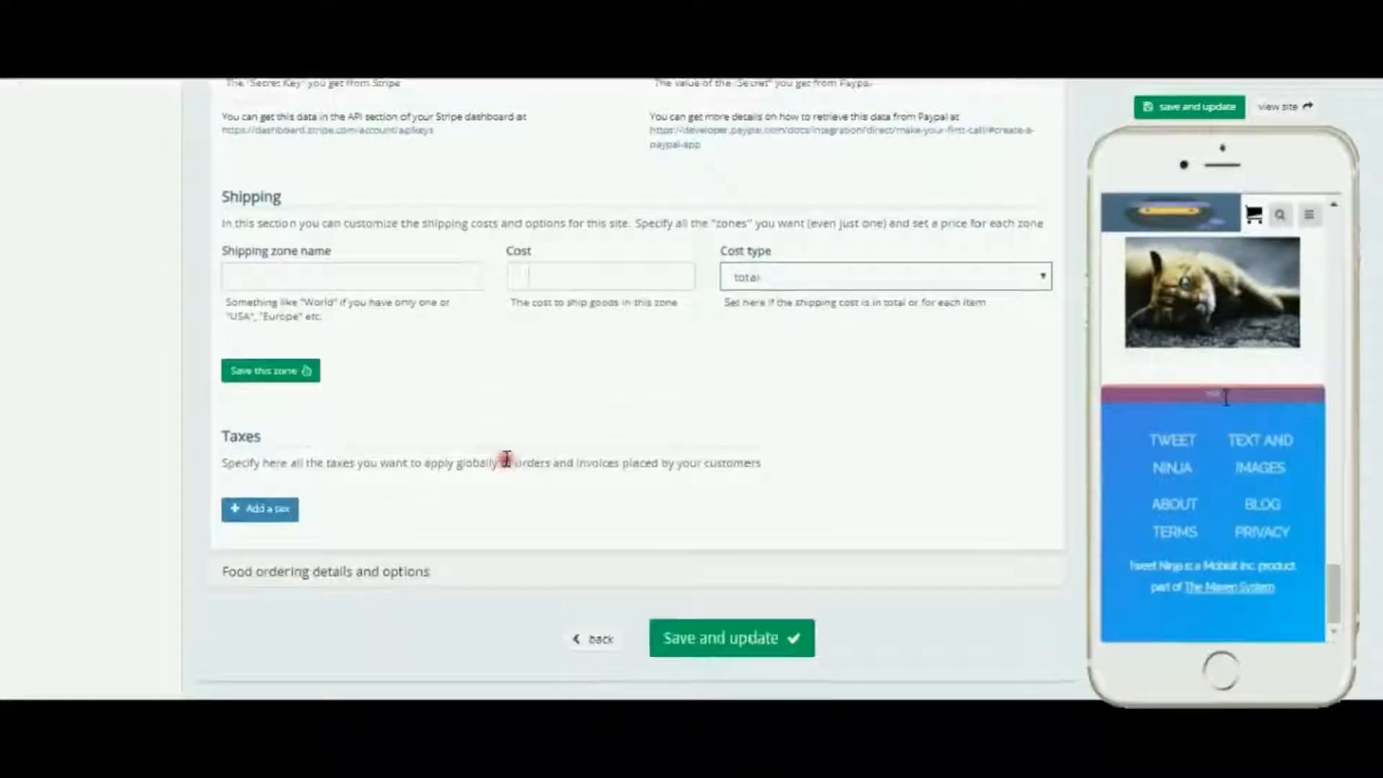
pyautogui.click(263, 510)
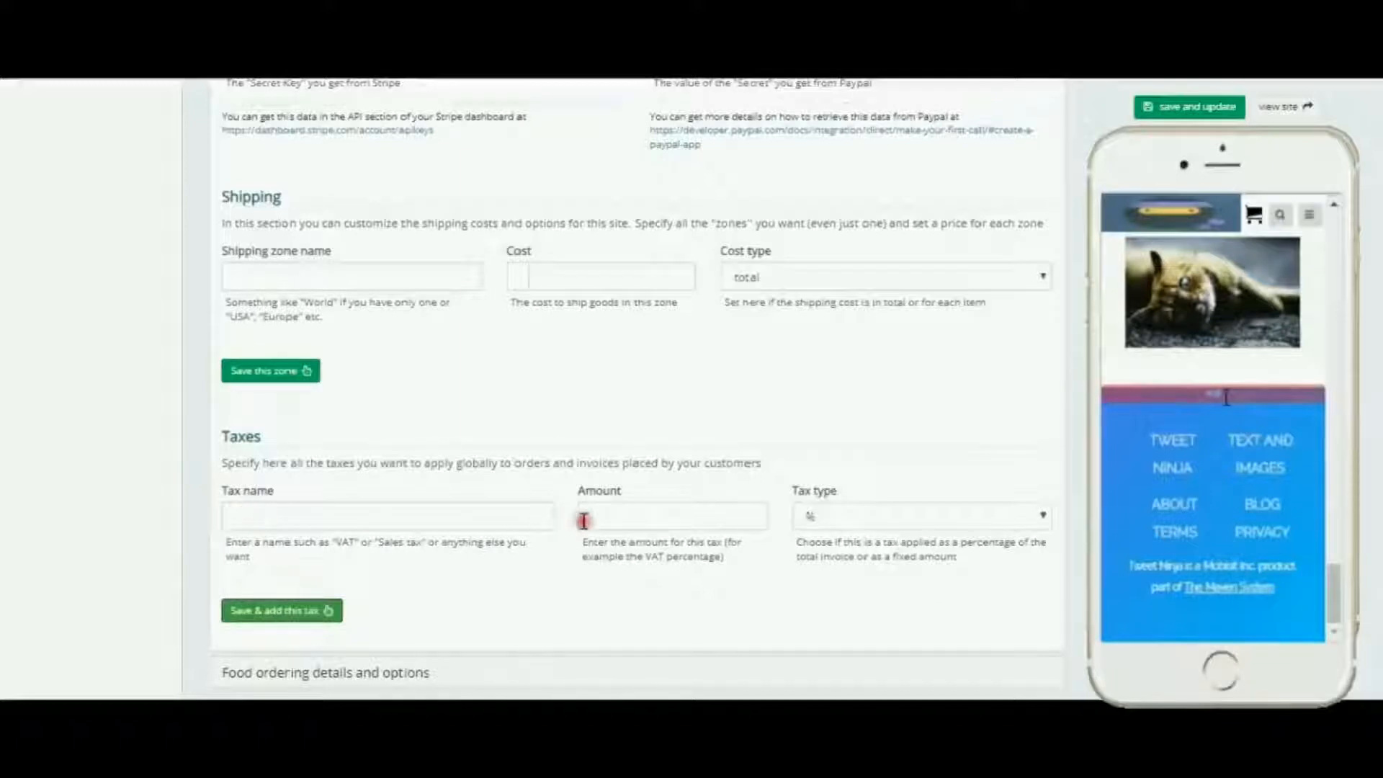
pyautogui.click(1043, 515)
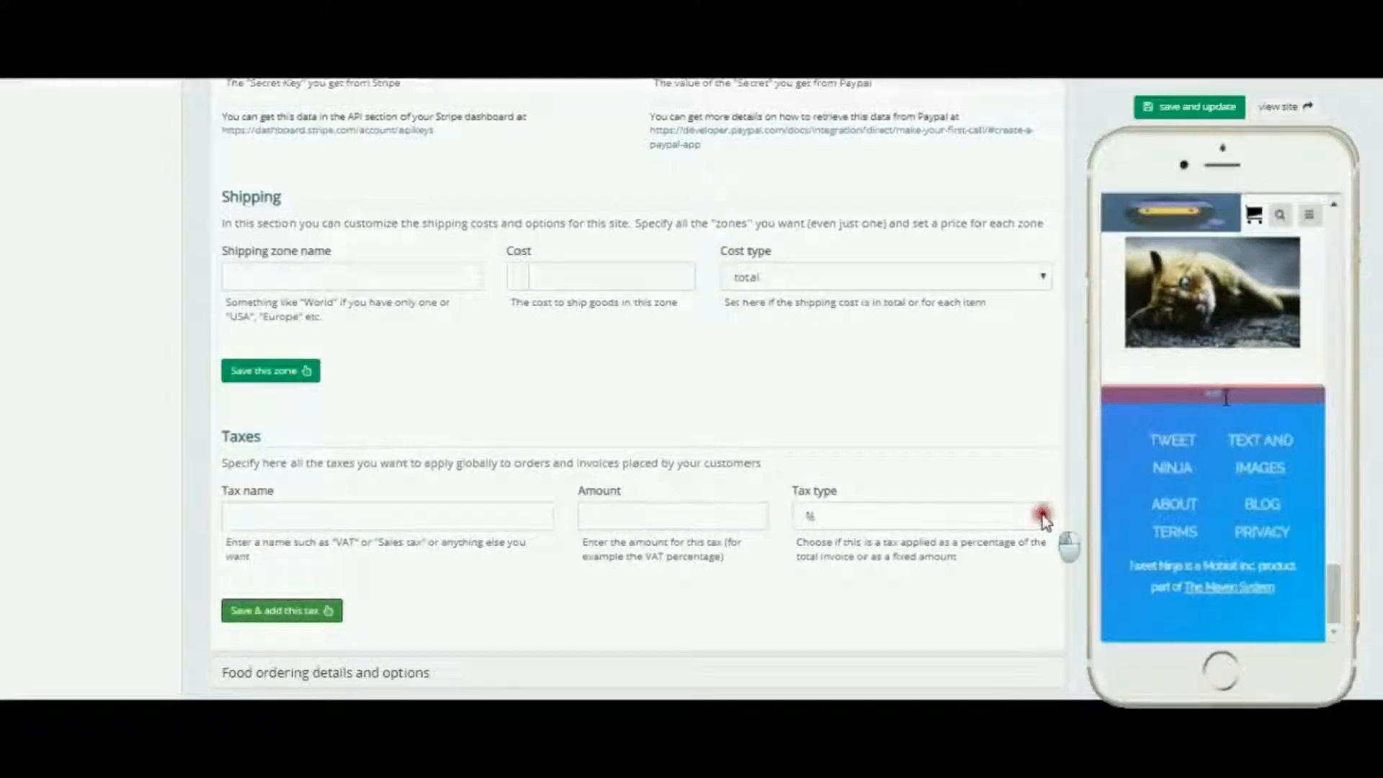
pyautogui.click(1043, 515)
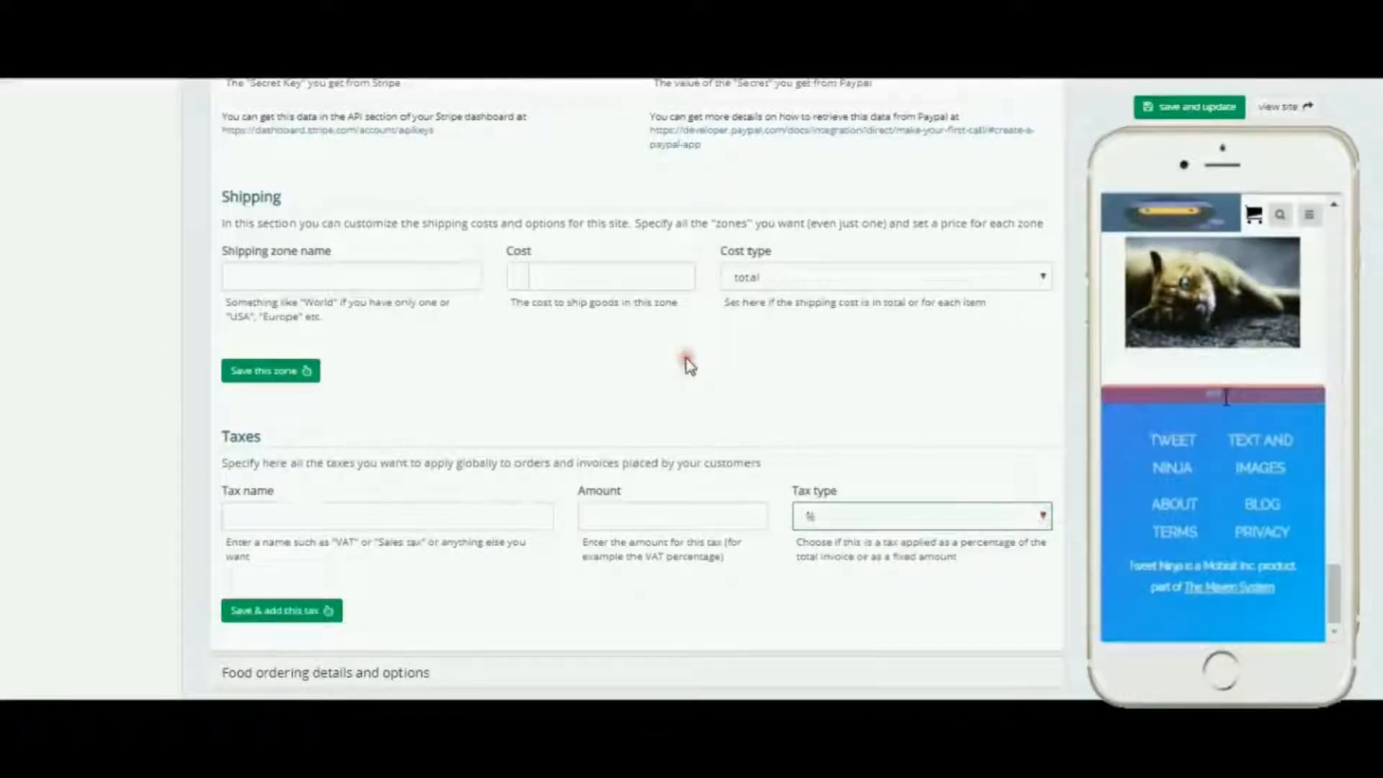
pyautogui.scroll(-2, 688, 364)
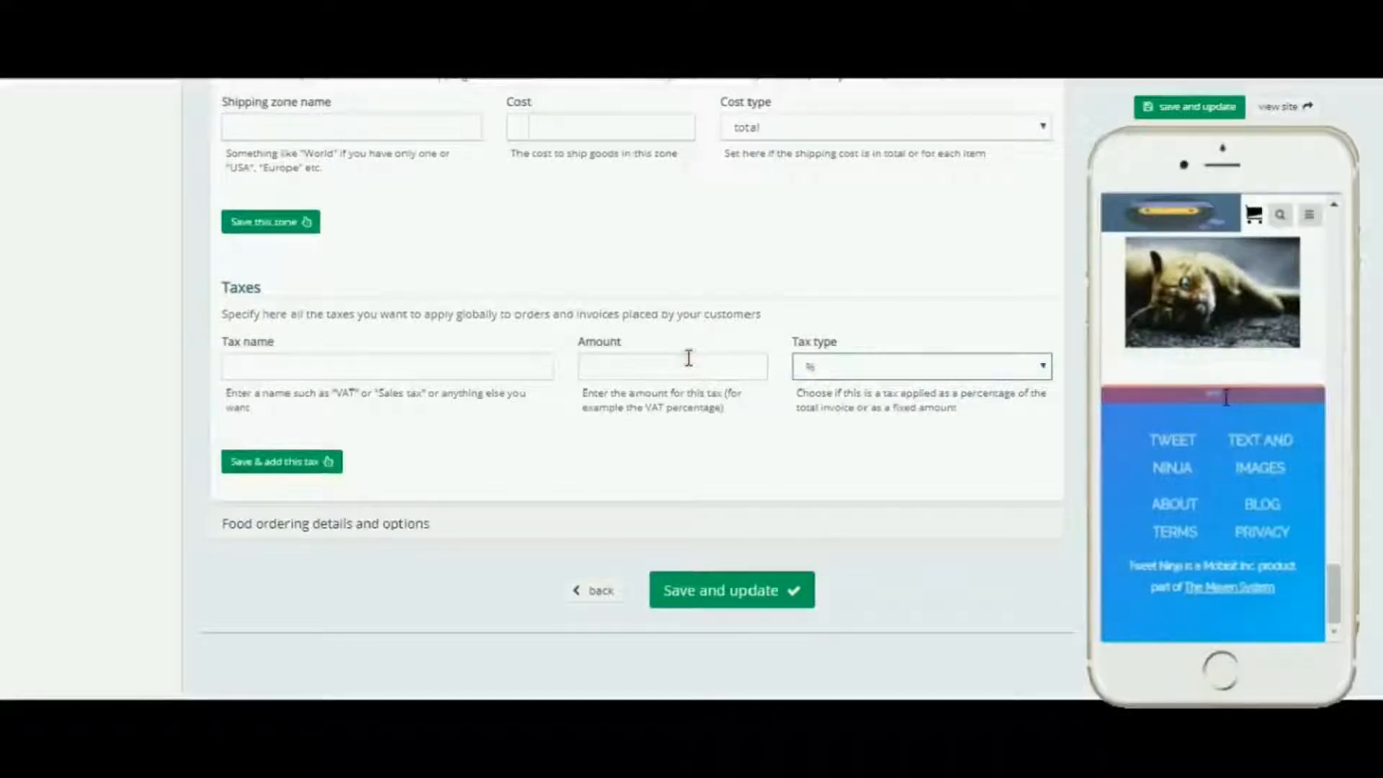
pyautogui.click(434, 470)
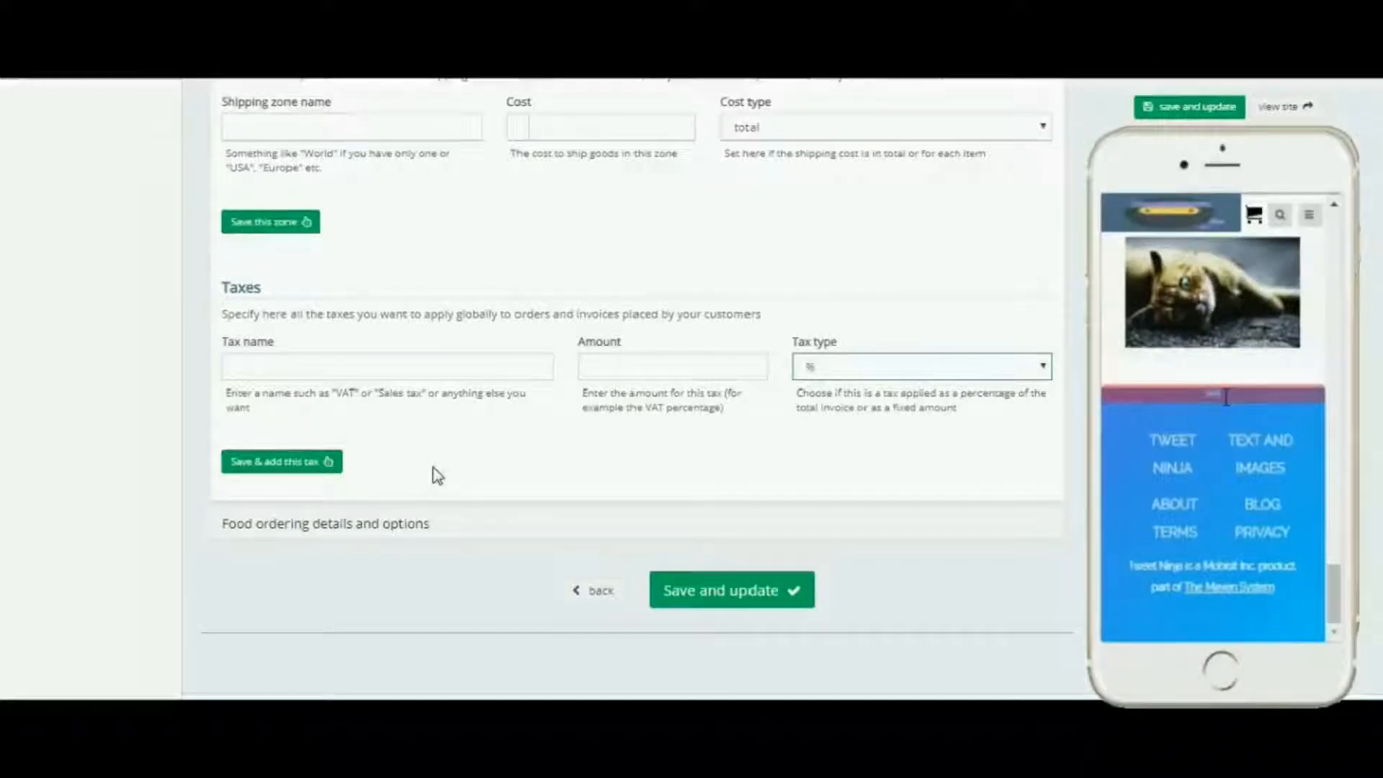
# Step: Open the Food ordering details and options and switch Ask order type and Ask time of order on
pyautogui.click(361, 525)
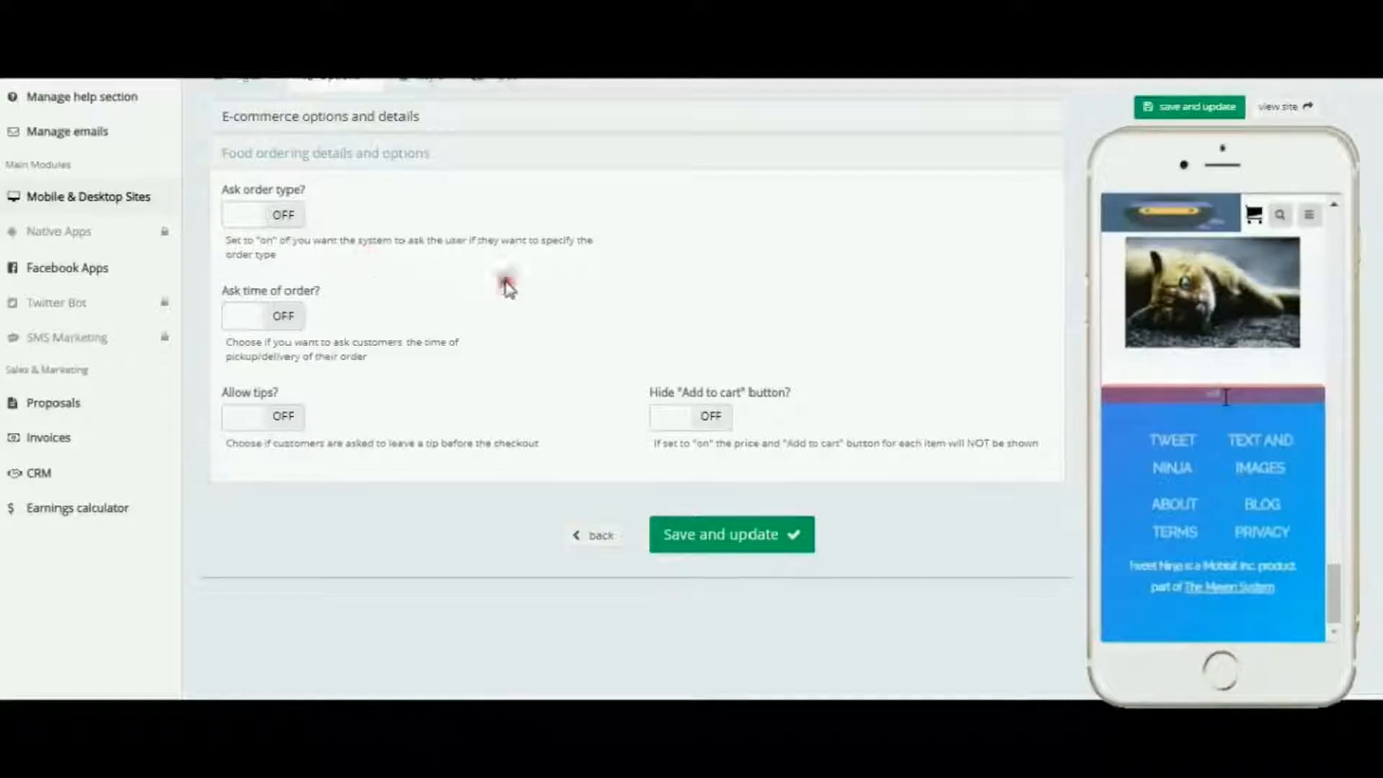
pyautogui.scroll(1, 529, 297)
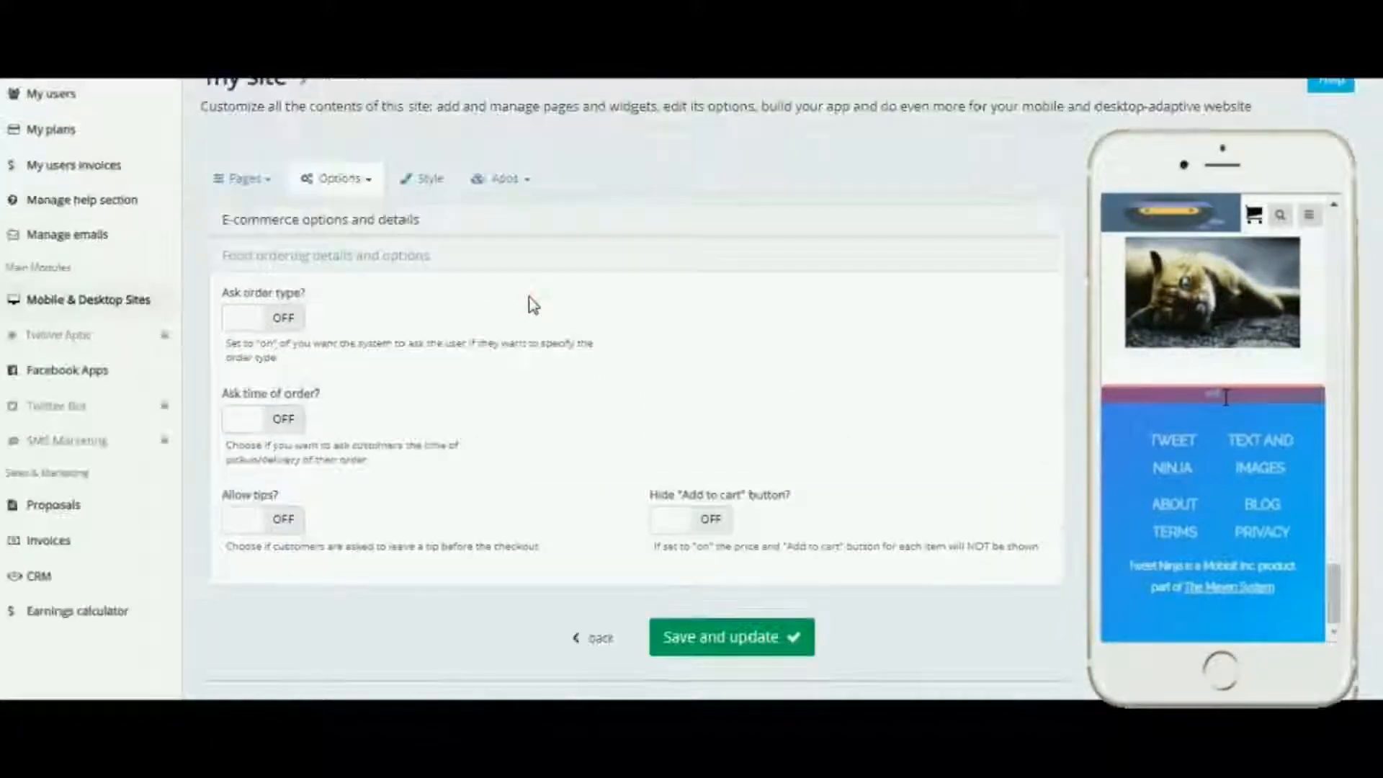
pyautogui.click(289, 317)
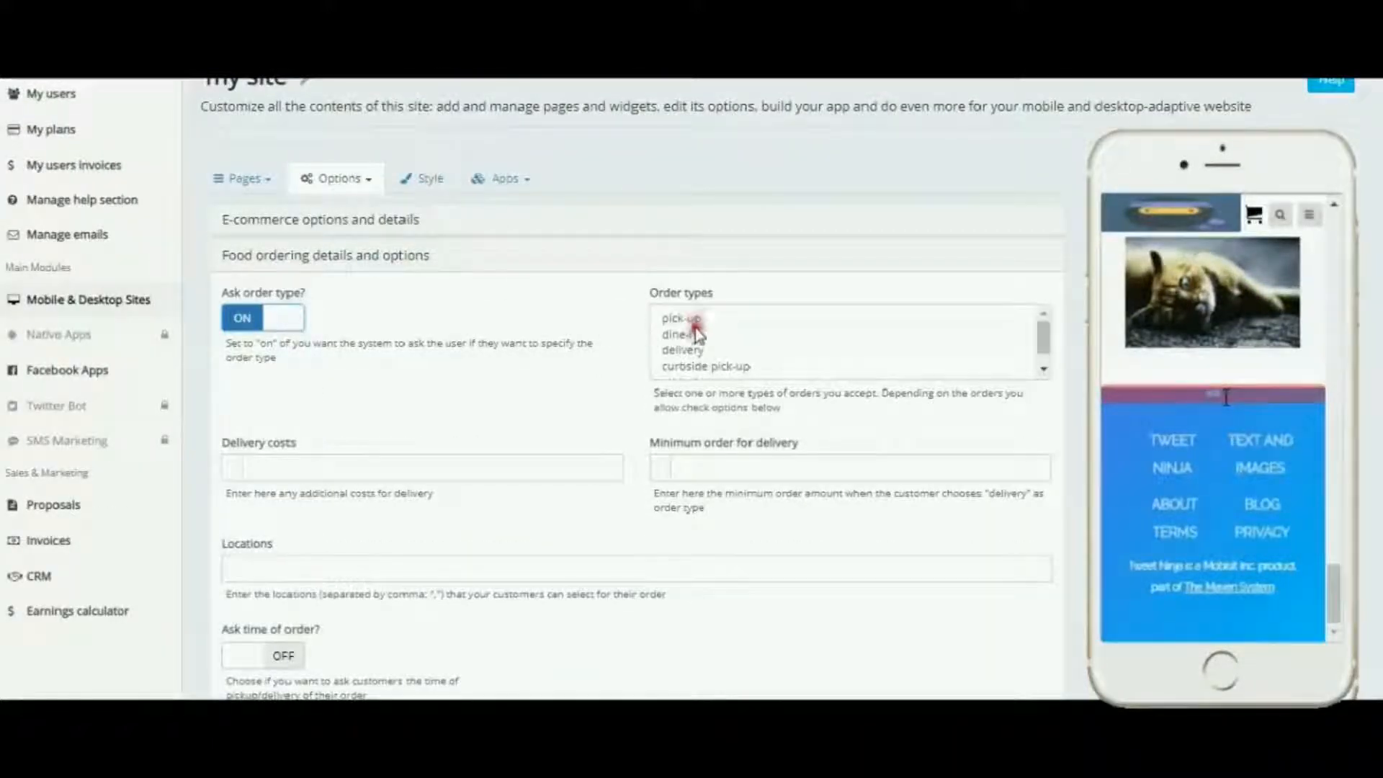
pyautogui.click(1043, 370)
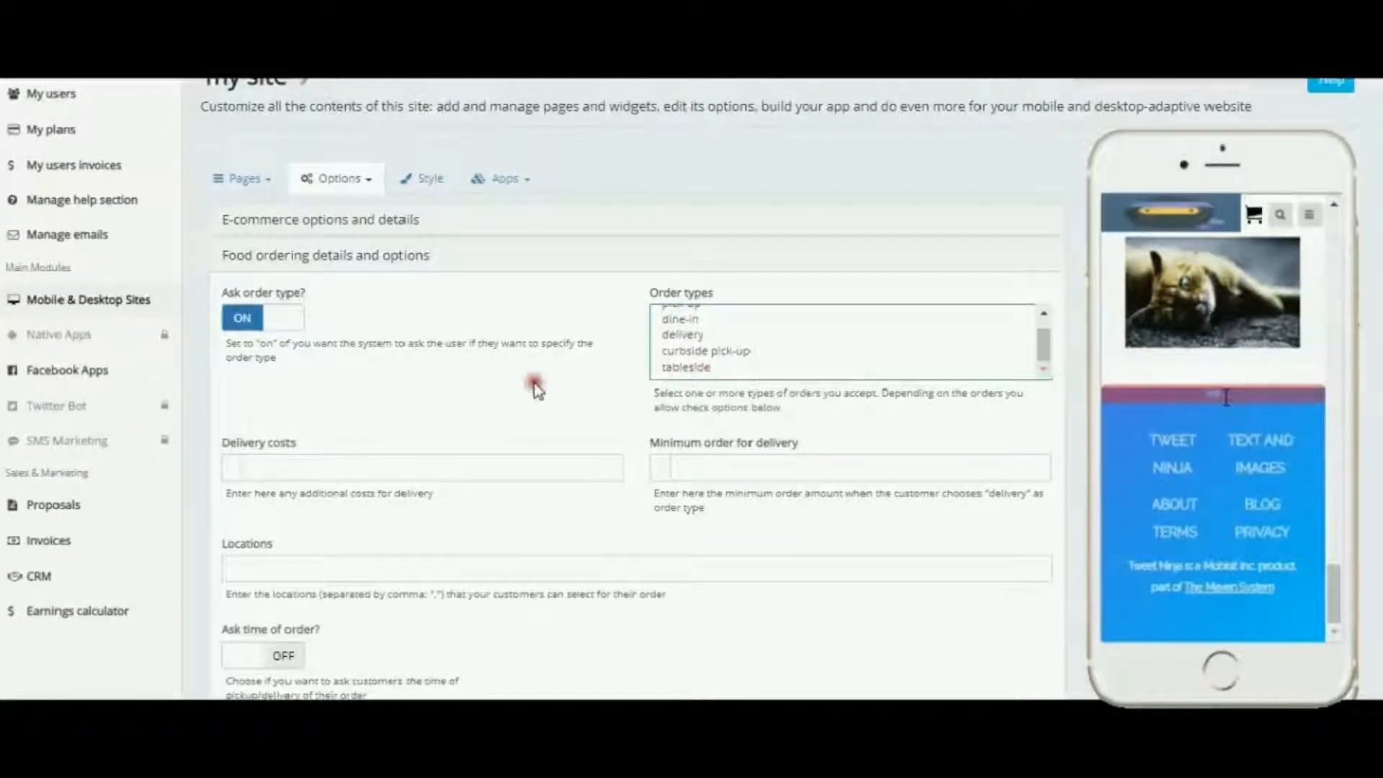
pyautogui.scroll(-2, 634, 368)
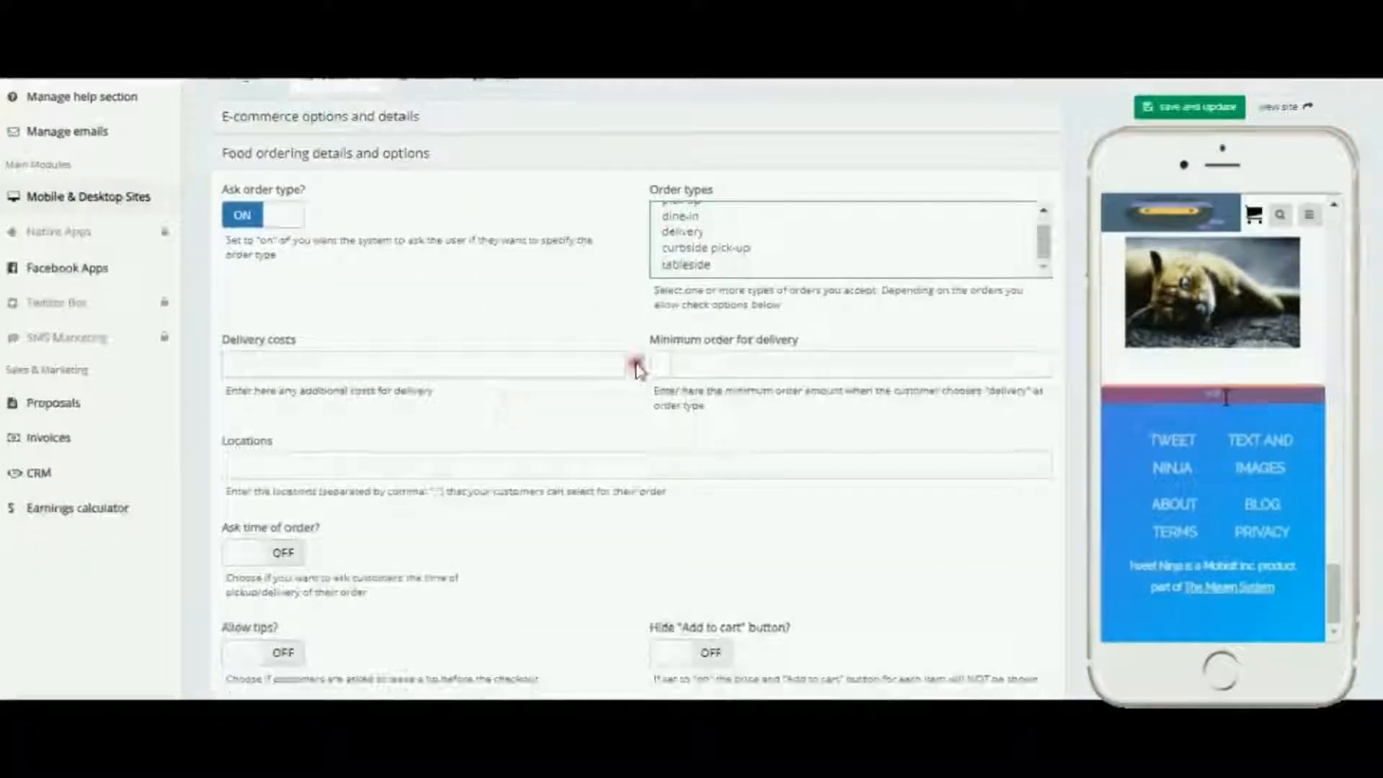
pyautogui.scroll(-2, 626, 396)
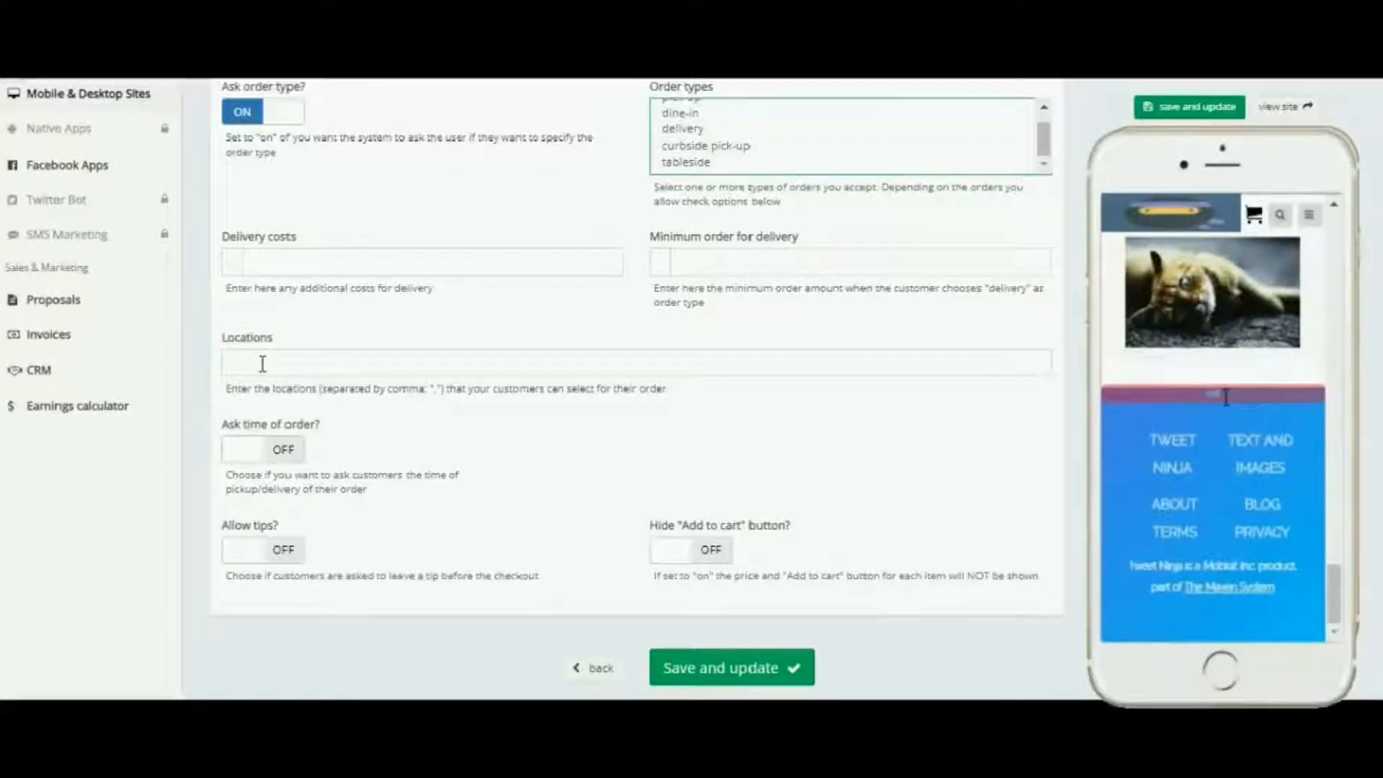
pyautogui.click(286, 449)
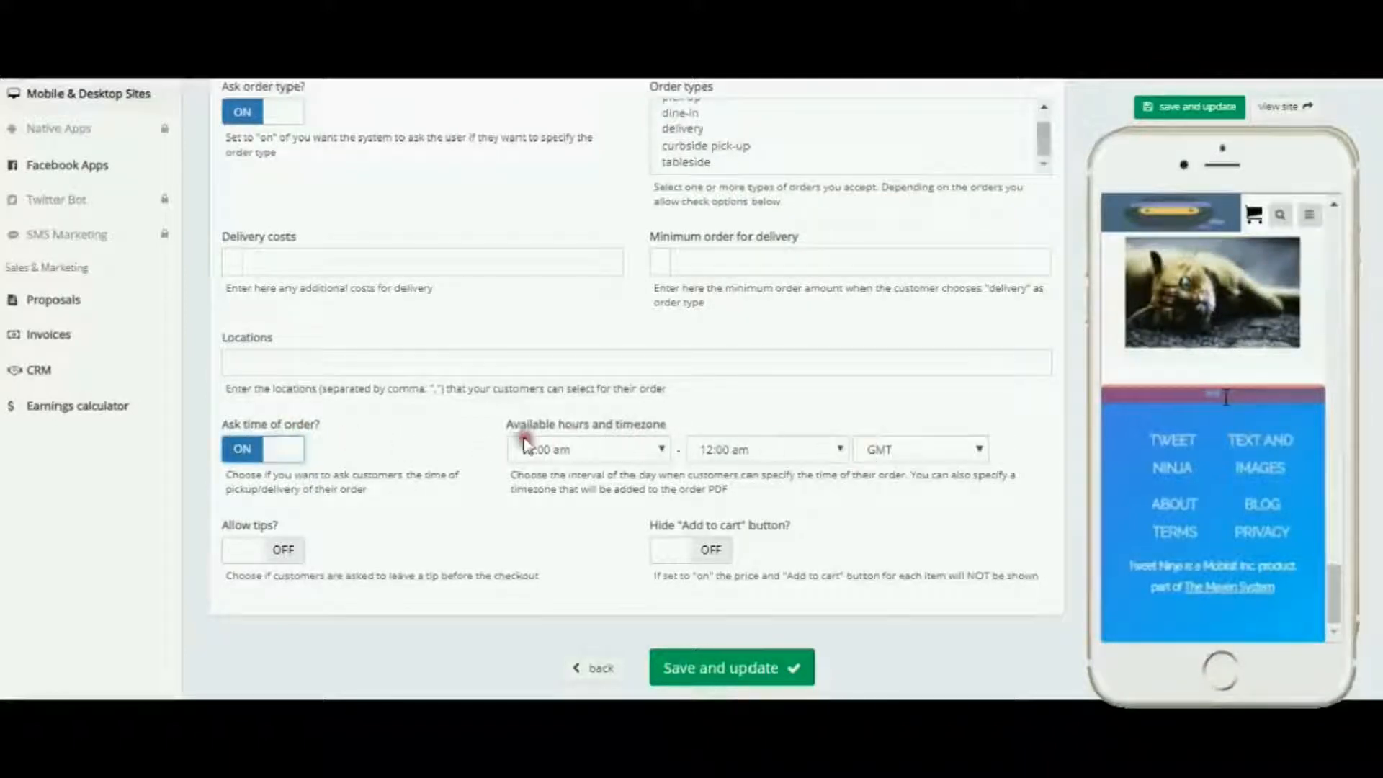
# Step: Switch the Allow tips and Hide "Add to cart" button options on in the food ordering settings
pyautogui.scroll(-2, 478, 439)
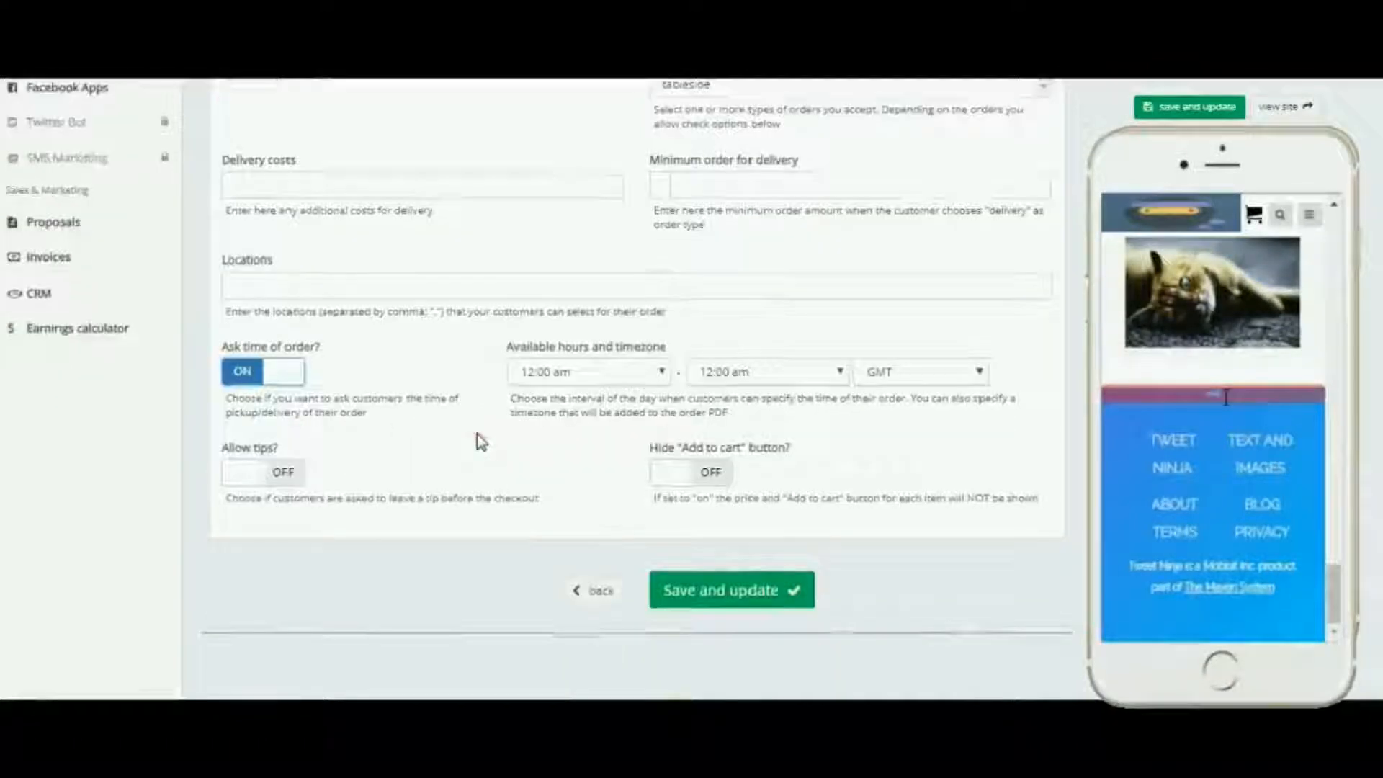
pyautogui.click(286, 474)
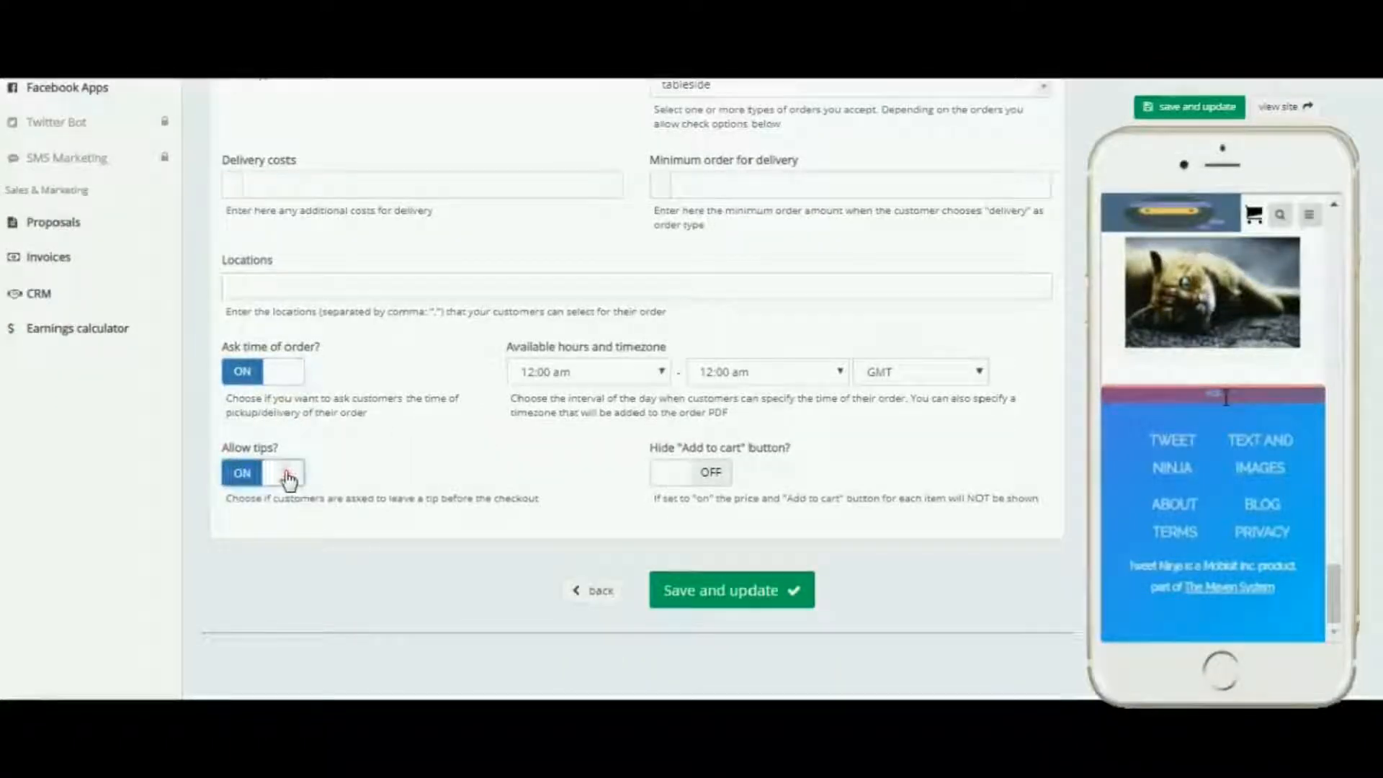
pyautogui.click(711, 473)
# Step: Save and update the site with the new food ordering options
pyautogui.scroll(5, 871, 448)
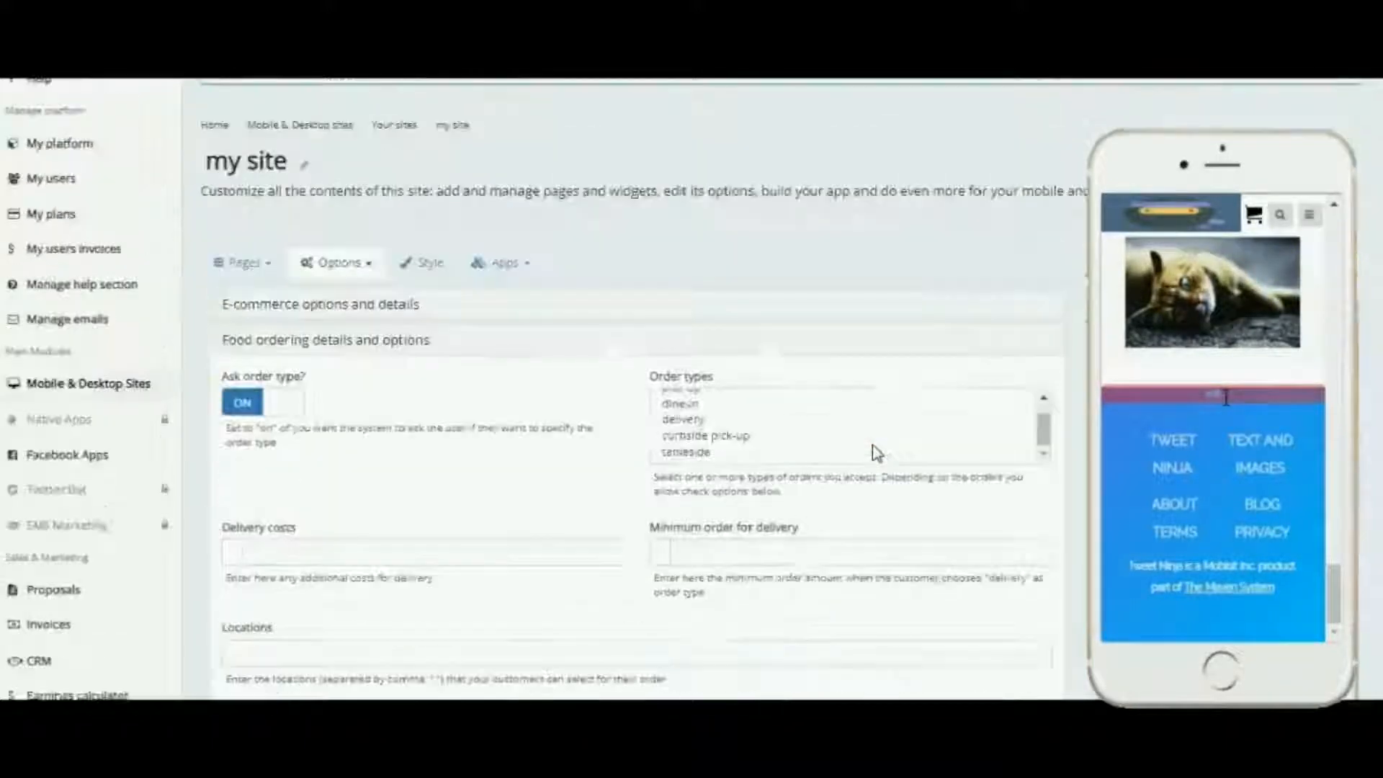
pyautogui.scroll(-4, 876, 453)
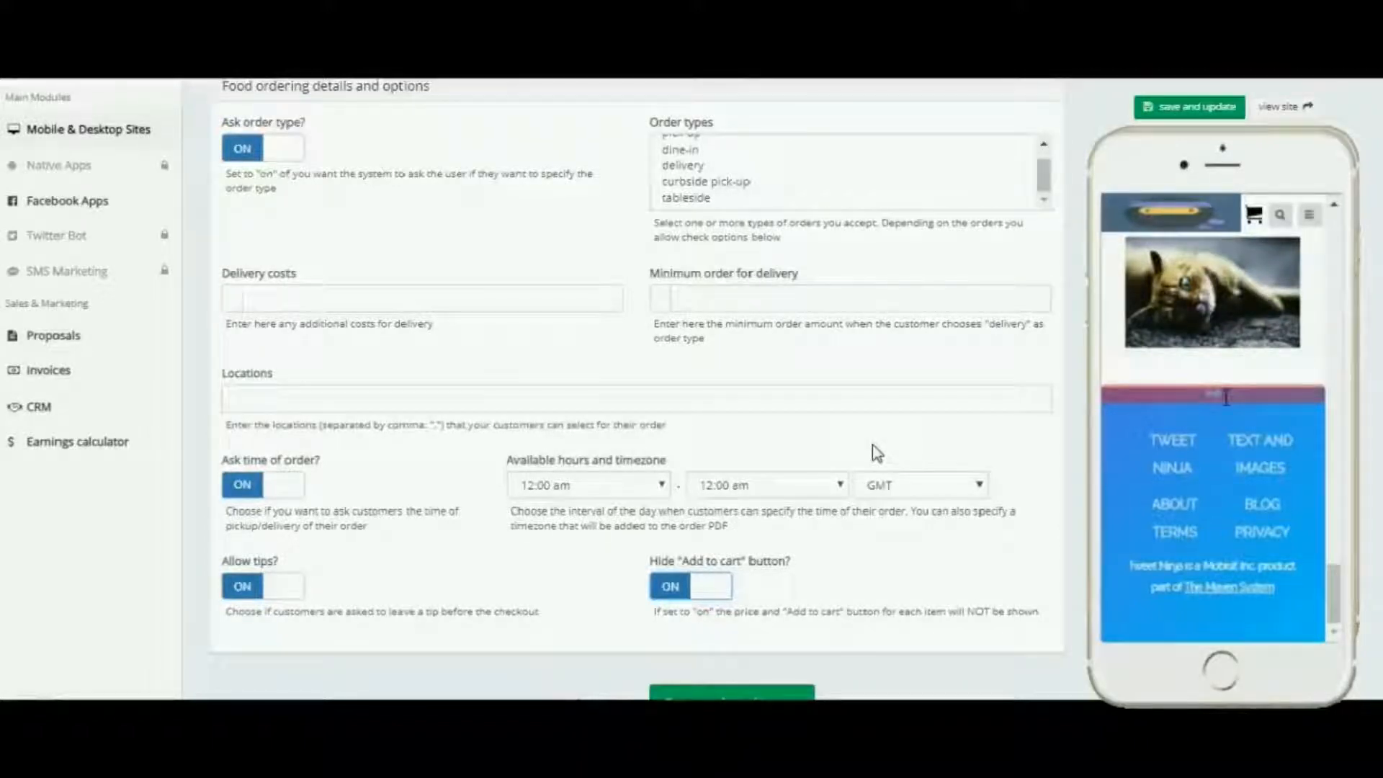
pyautogui.click(1054, 371)
pyautogui.click(1185, 107)
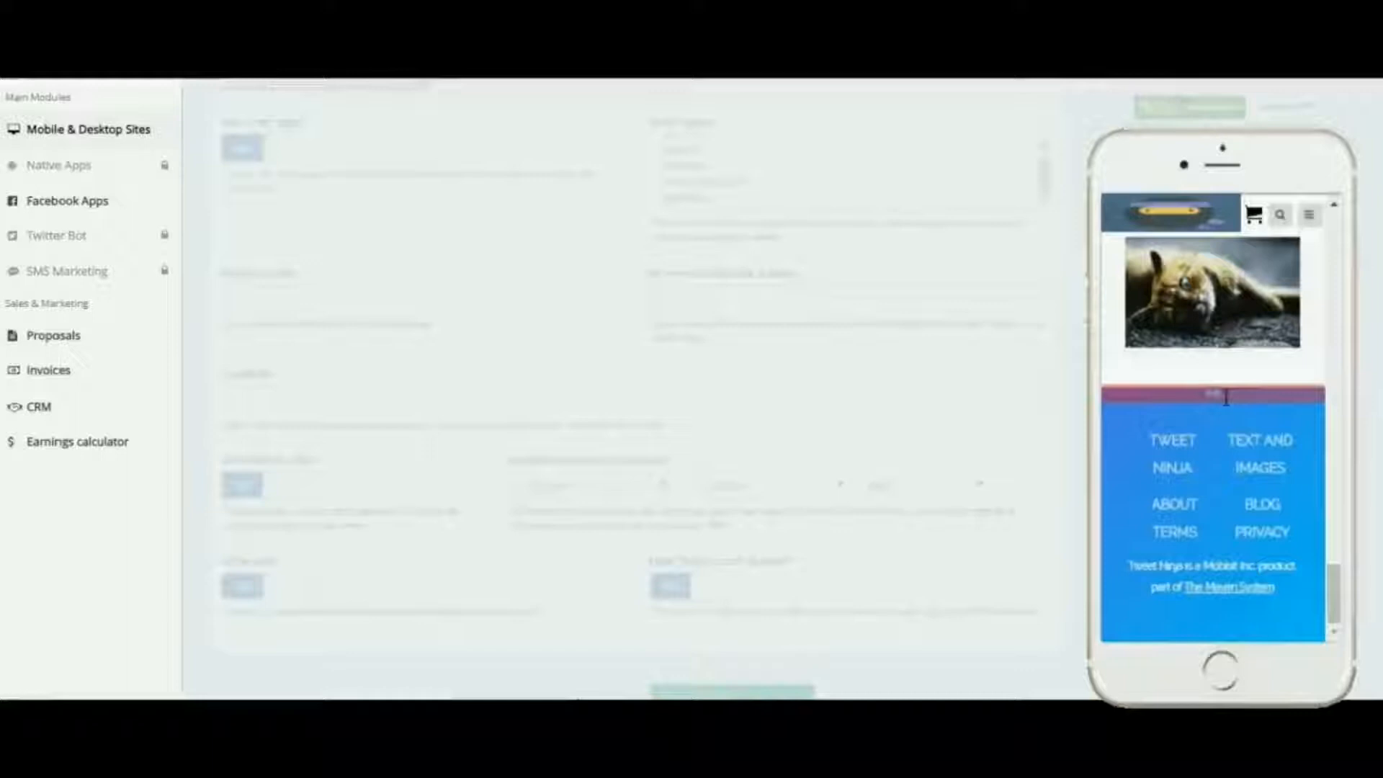
pyautogui.click(1079, 244)
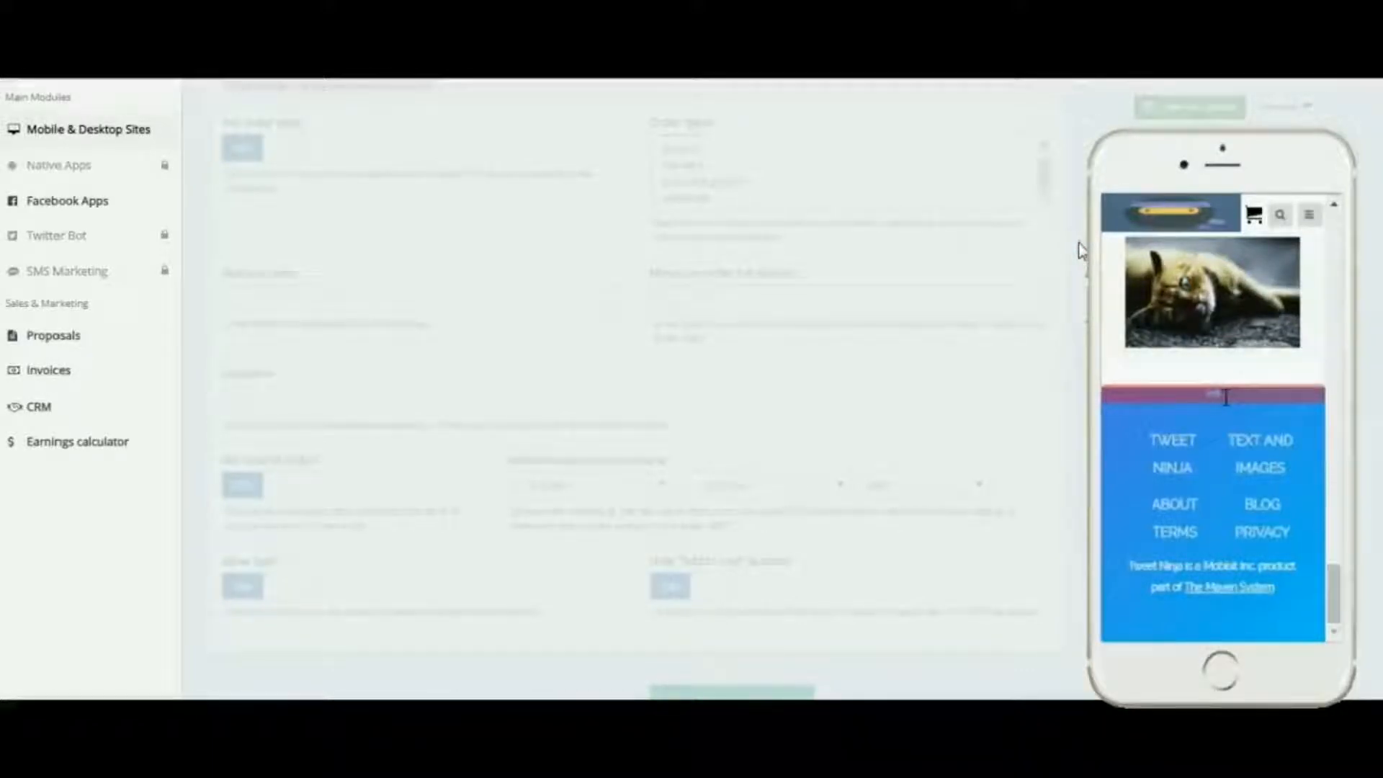
pyautogui.click(1071, 294)
pyautogui.click(1072, 425)
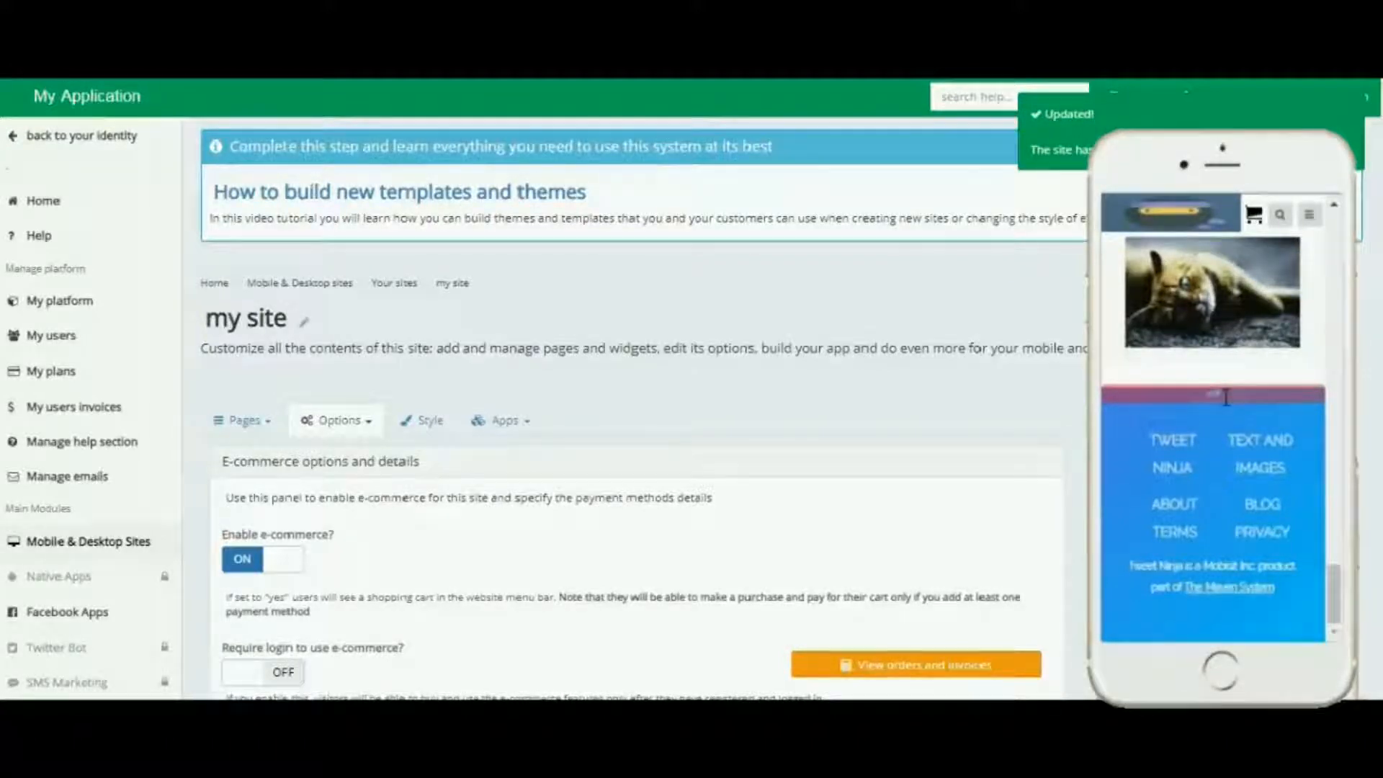
# Step: Open the list of the site's orders and invoices, then close it
pyautogui.scroll(-10, 1079, 473)
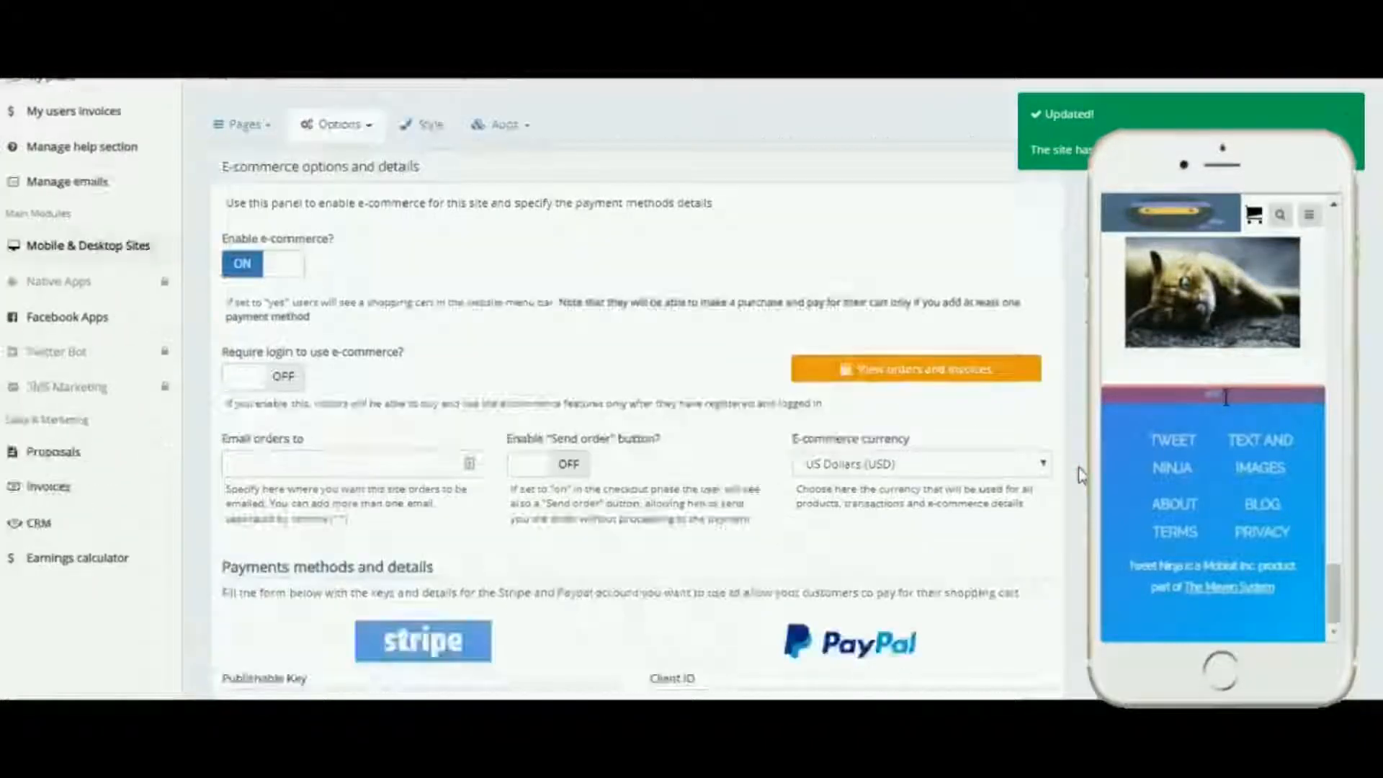
pyautogui.scroll(10, 1081, 472)
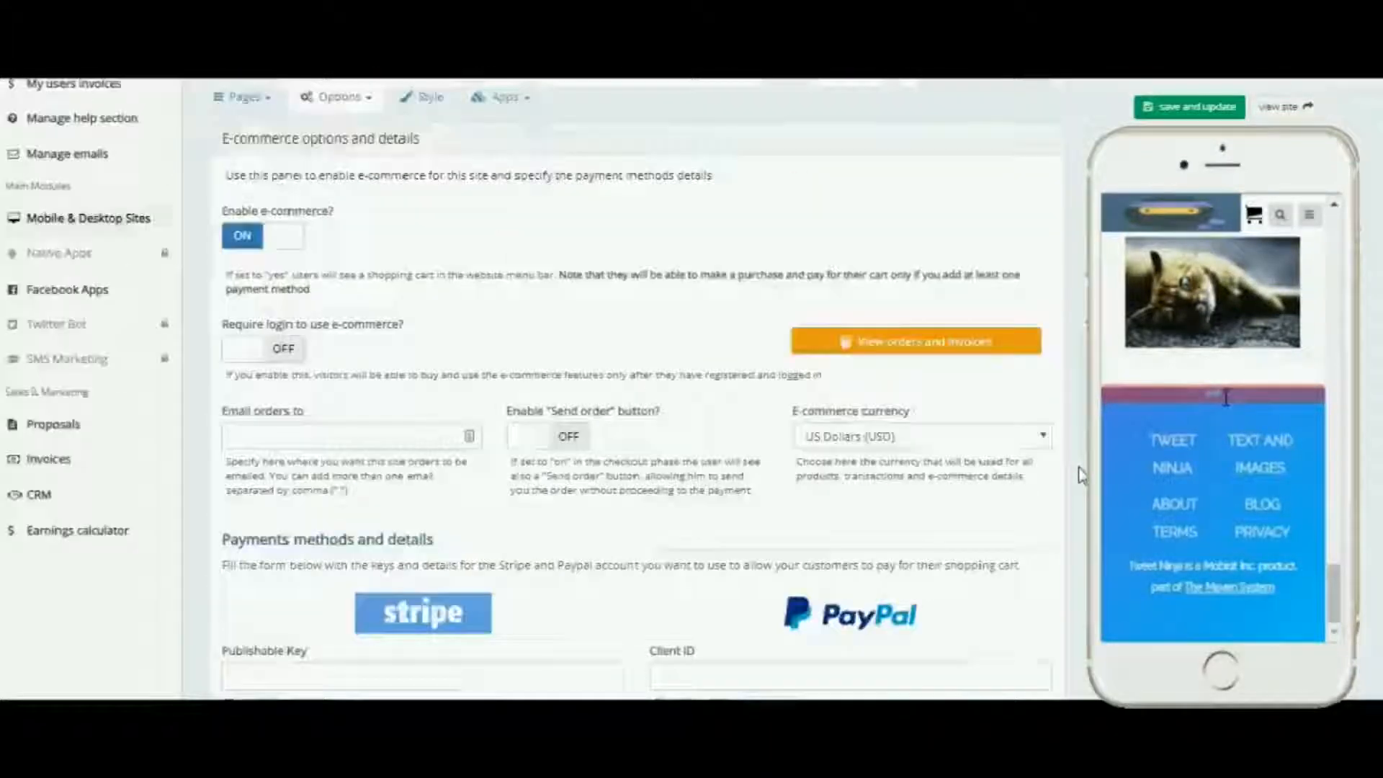
pyautogui.click(931, 465)
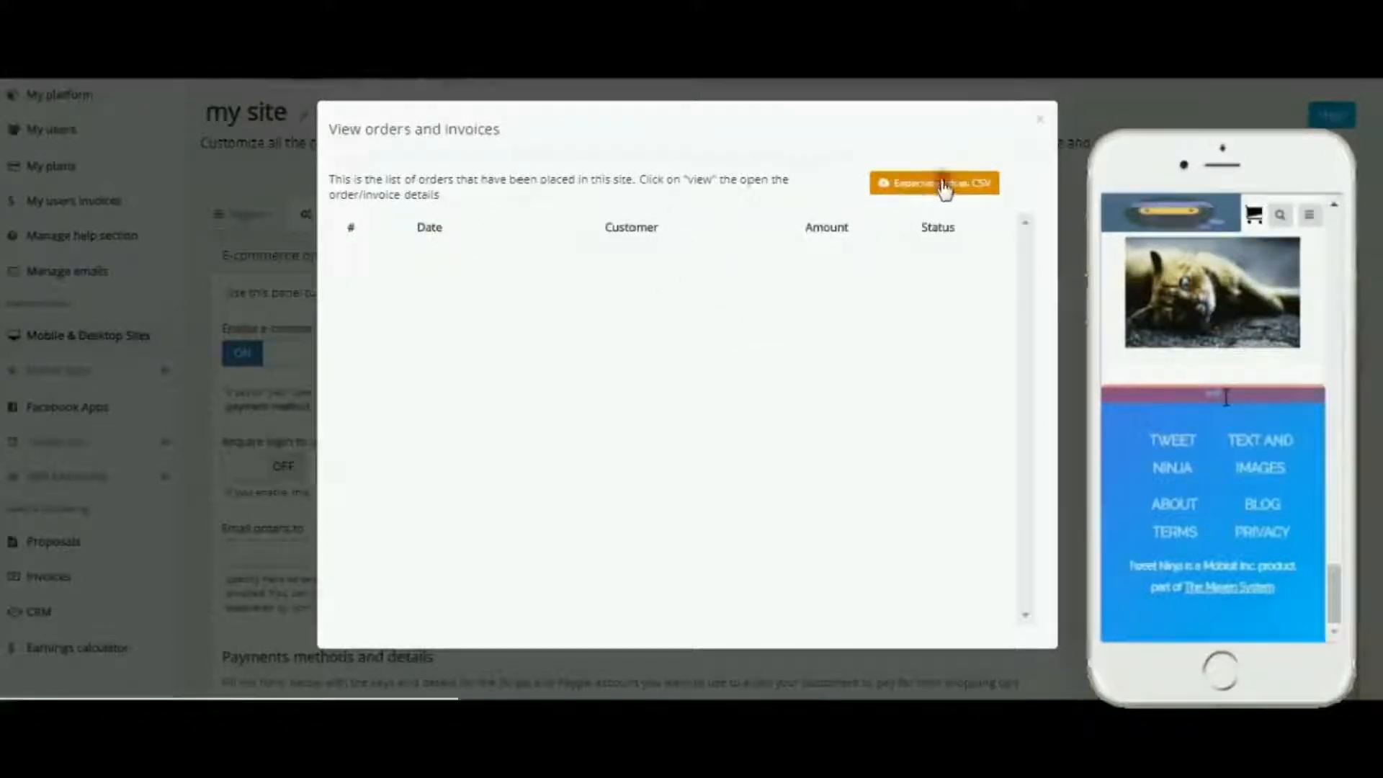
pyautogui.click(1039, 118)
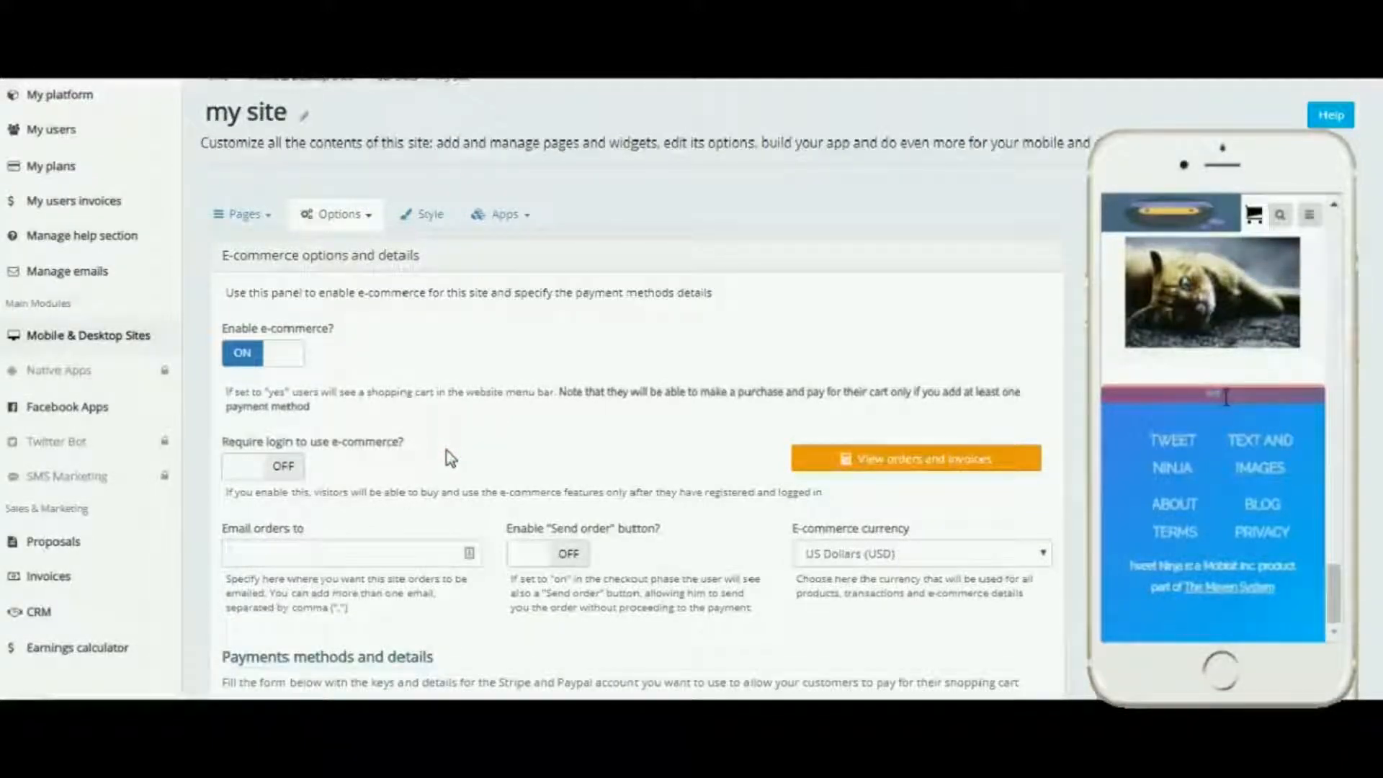
# Step: Open the Login & Users options and switch Enable login and registration on
pyautogui.click(363, 216)
pyautogui.click(358, 349)
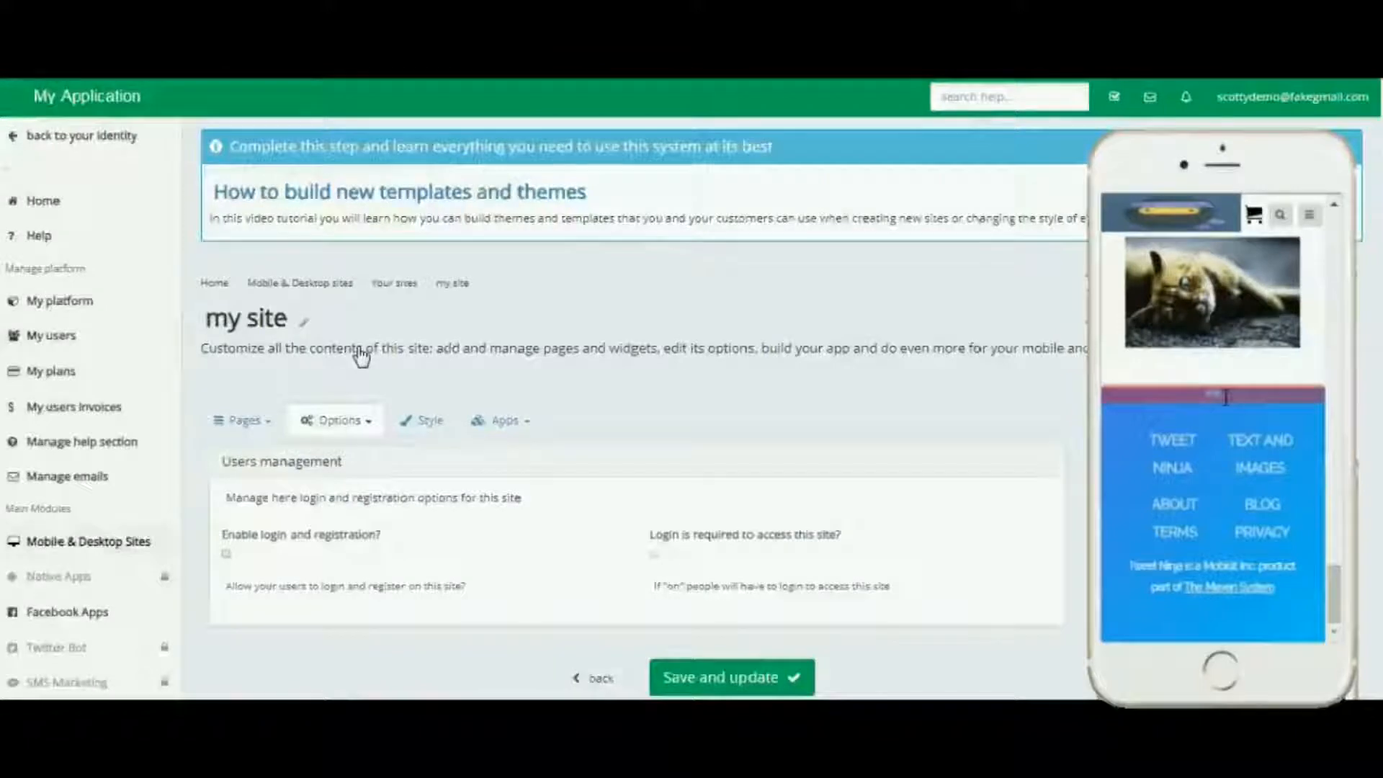
pyautogui.scroll(-3, 1072, 408)
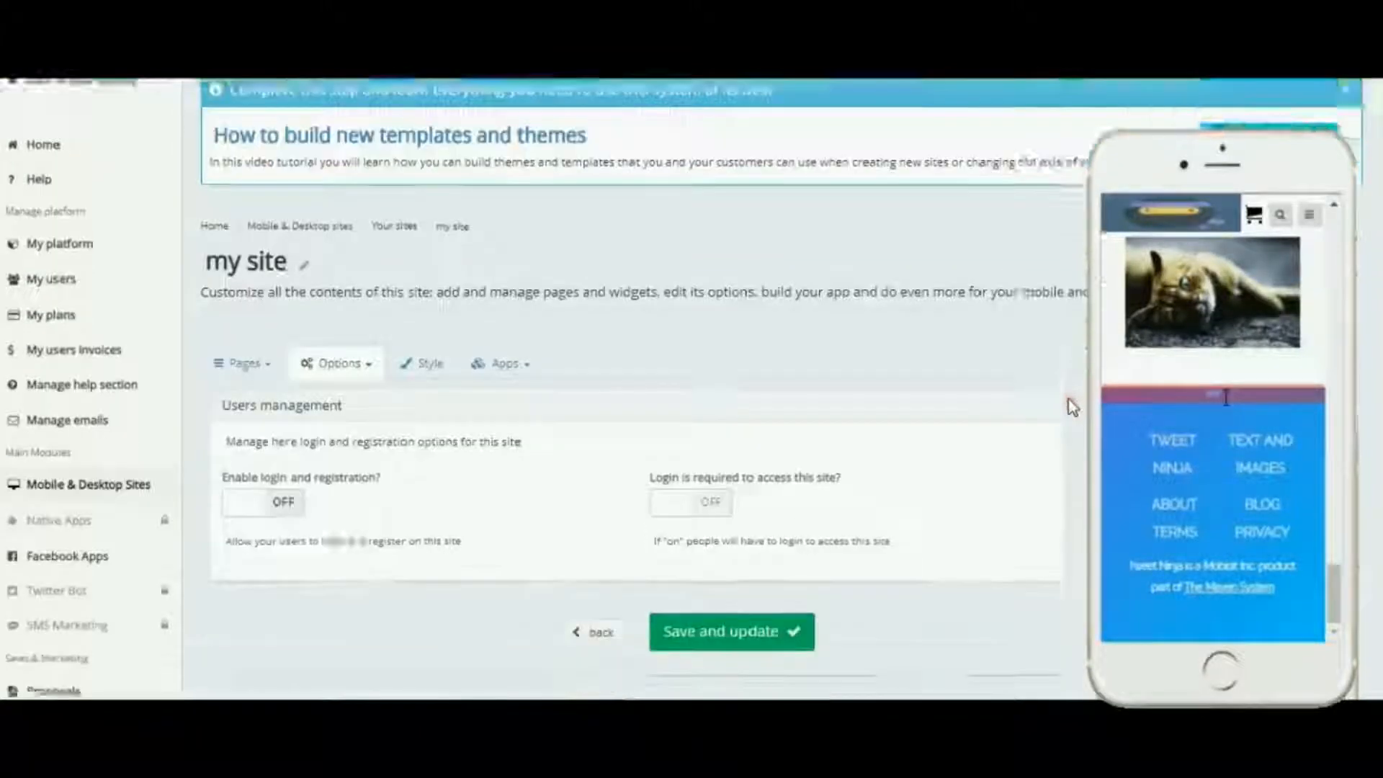
pyautogui.scroll(3, 1073, 408)
pyautogui.scroll(-2, 602, 442)
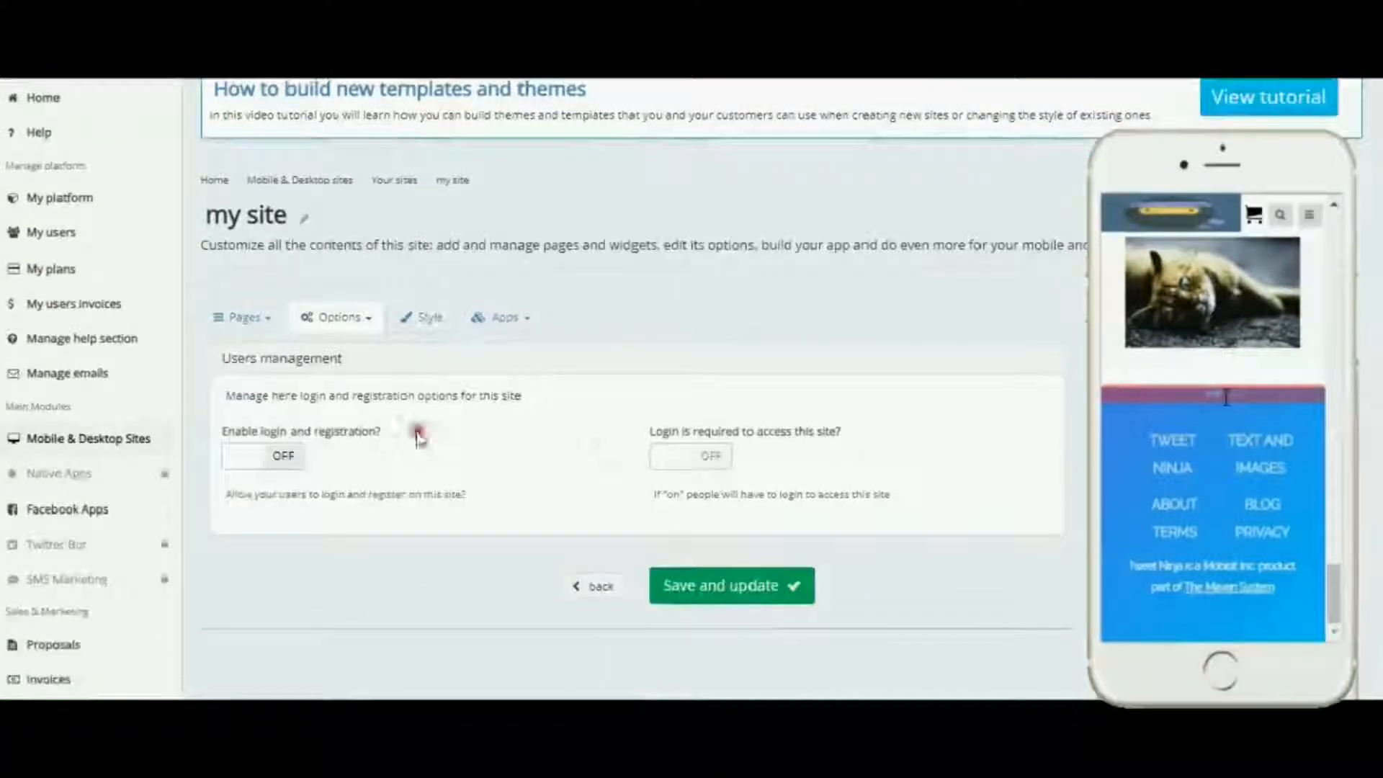
pyautogui.click(288, 459)
# Step: Switch Login is required to access this site and Send alert to site owner on
pyautogui.scroll(-4, 525, 447)
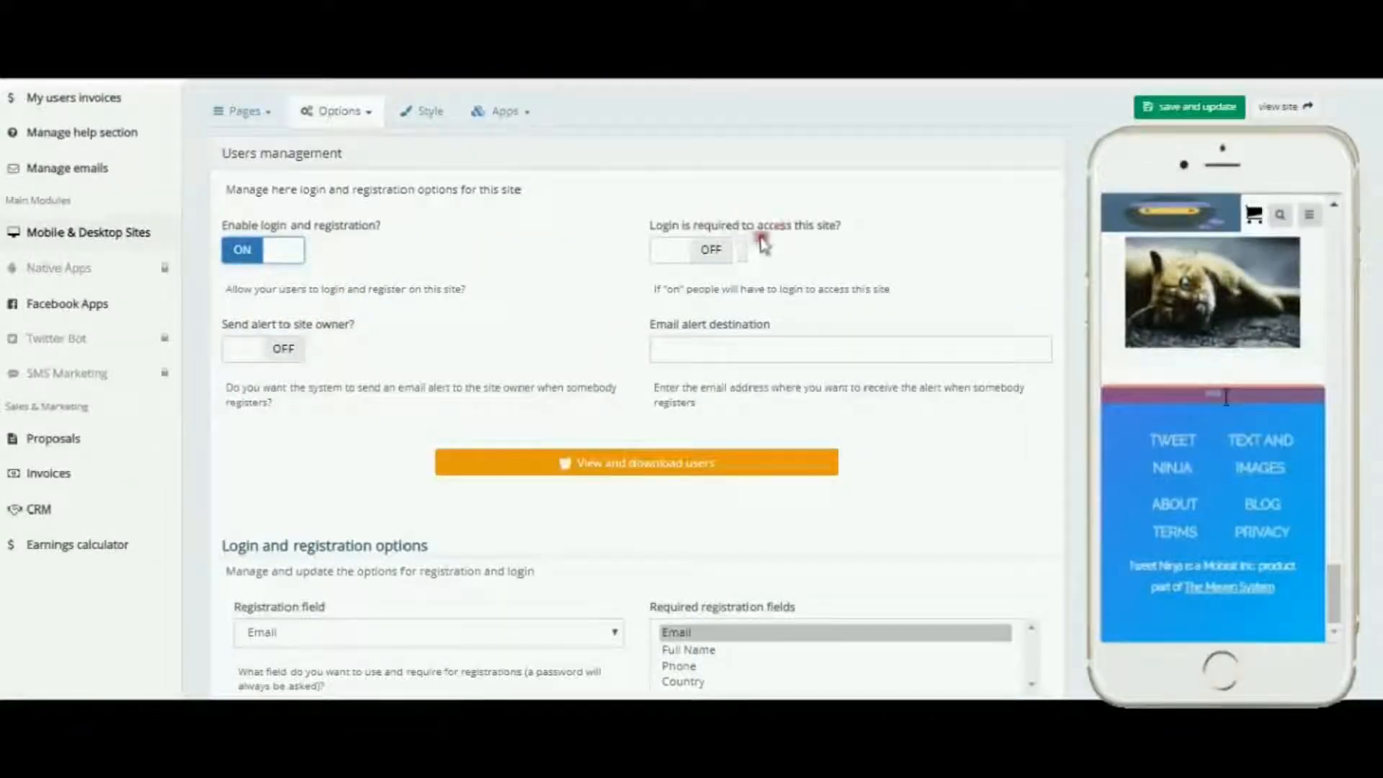
pyautogui.click(717, 256)
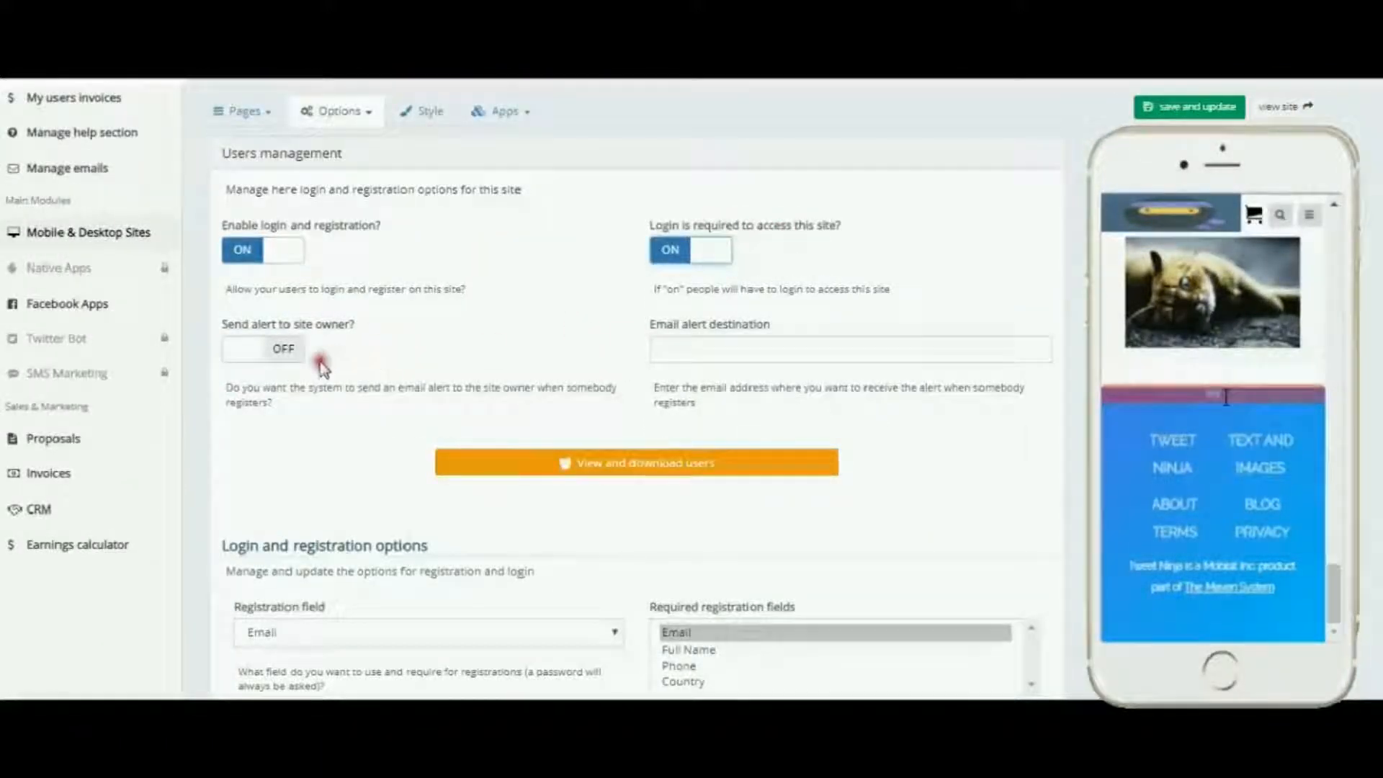
pyautogui.click(294, 353)
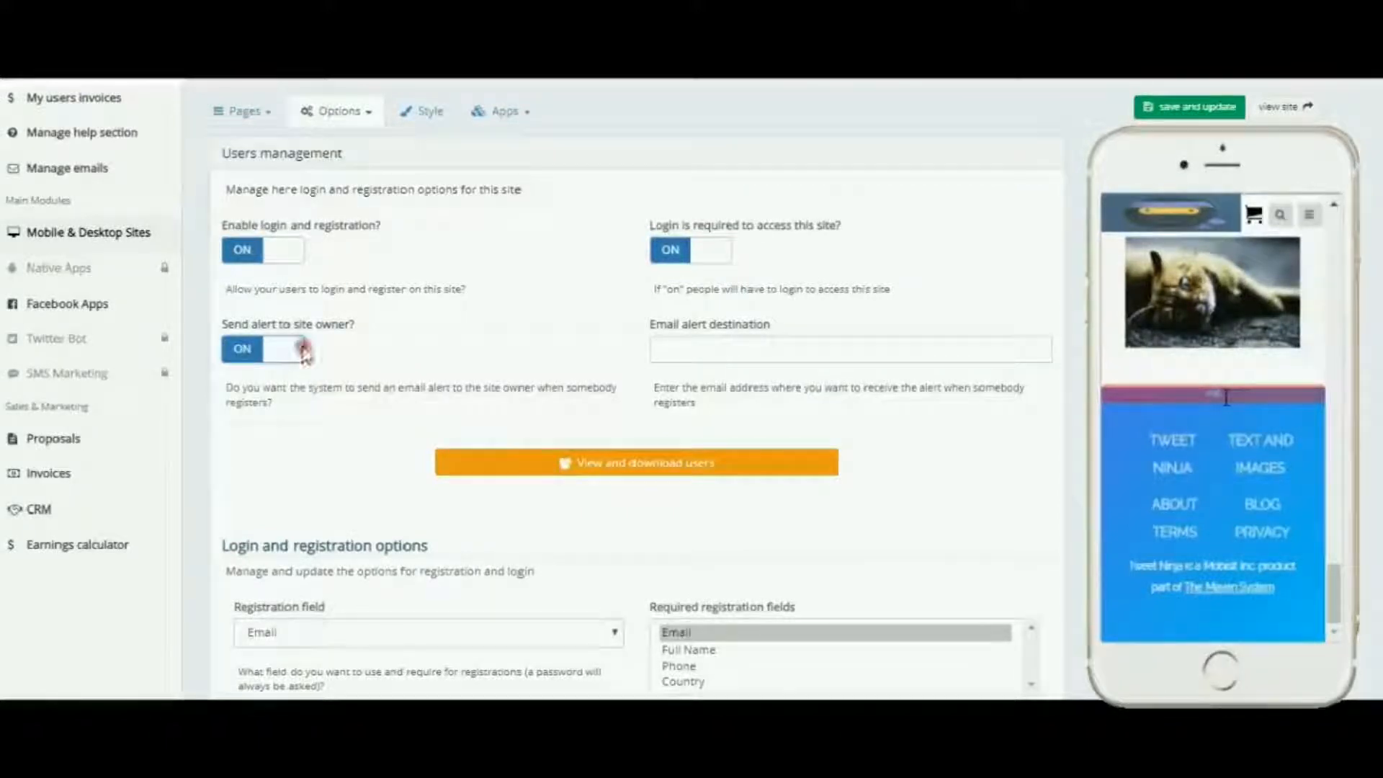
pyautogui.click(671, 345)
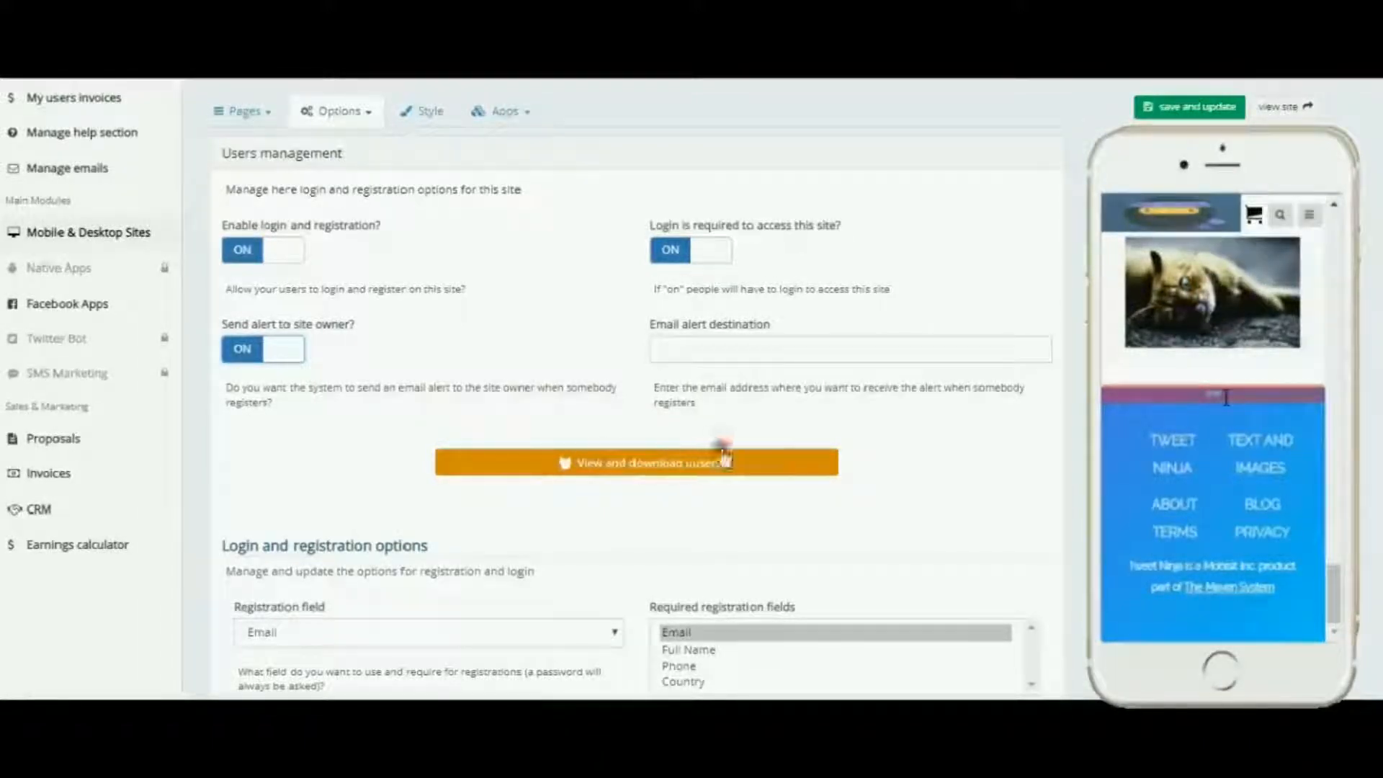
# Step: Set the Registration field to Email
pyautogui.scroll(-2, 945, 453)
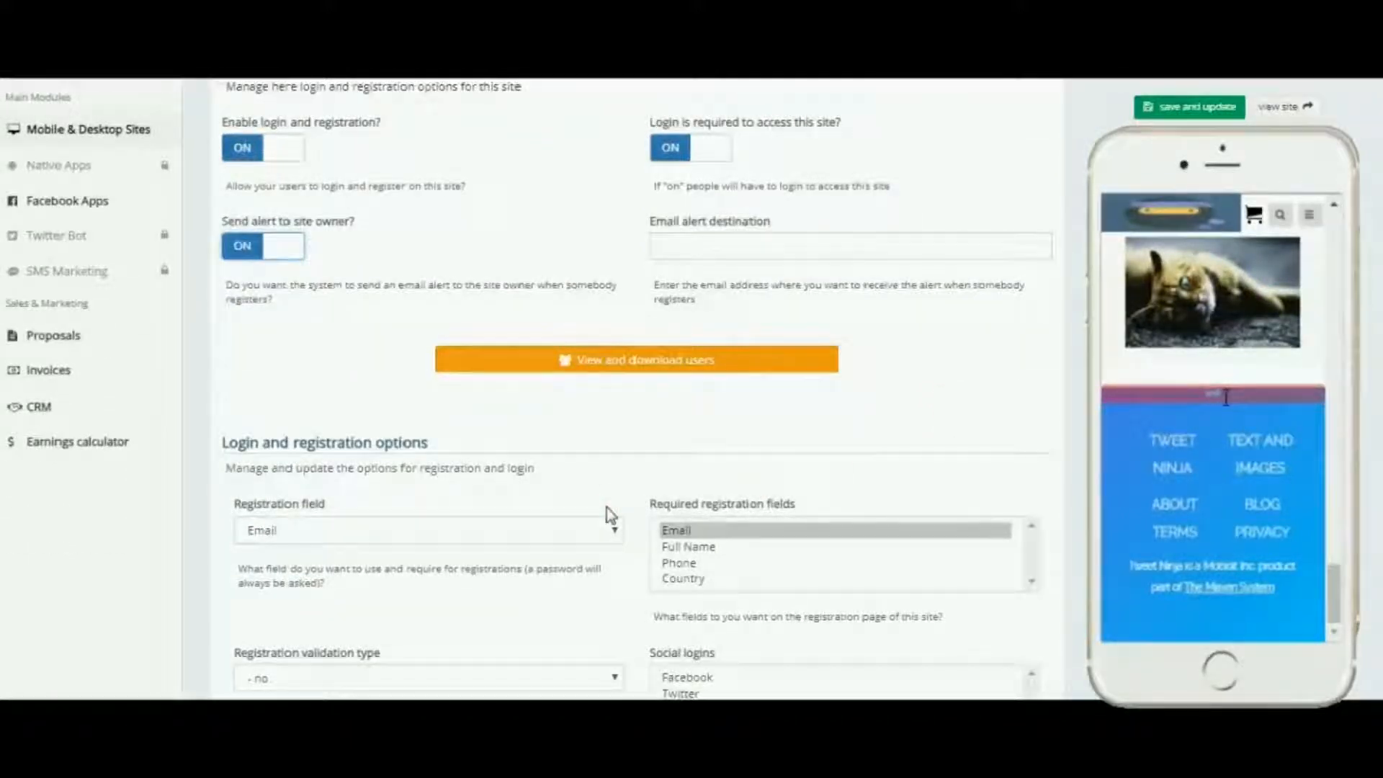
pyautogui.moveTo(607, 508)
pyautogui.mouseDown()
pyautogui.moveTo(525, 505)
pyautogui.moveTo(587, 527)
pyautogui.mouseUp()
pyautogui.click(608, 531)
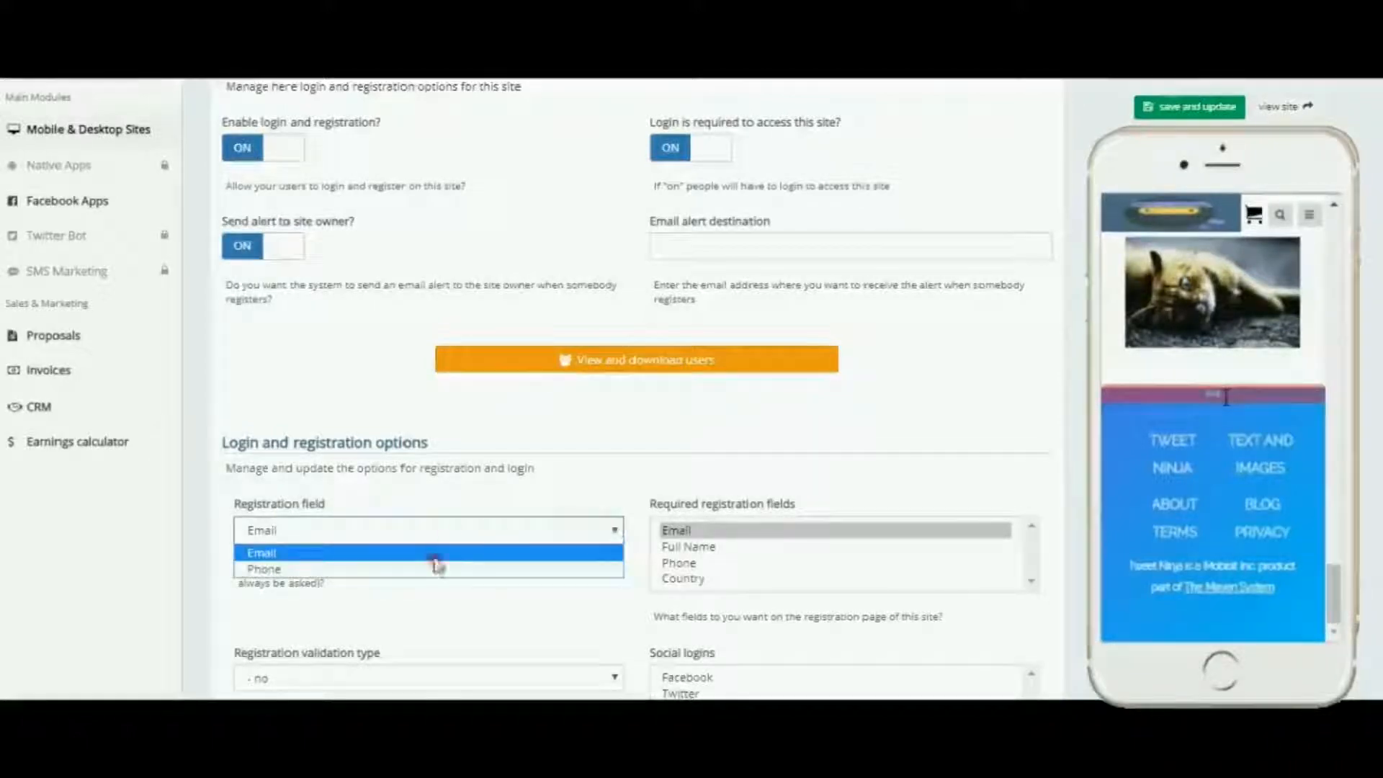
pyautogui.click(571, 526)
# Step: Select Email, Full Name and Phone as the required registration fields
pyautogui.scroll(-1, 652, 466)
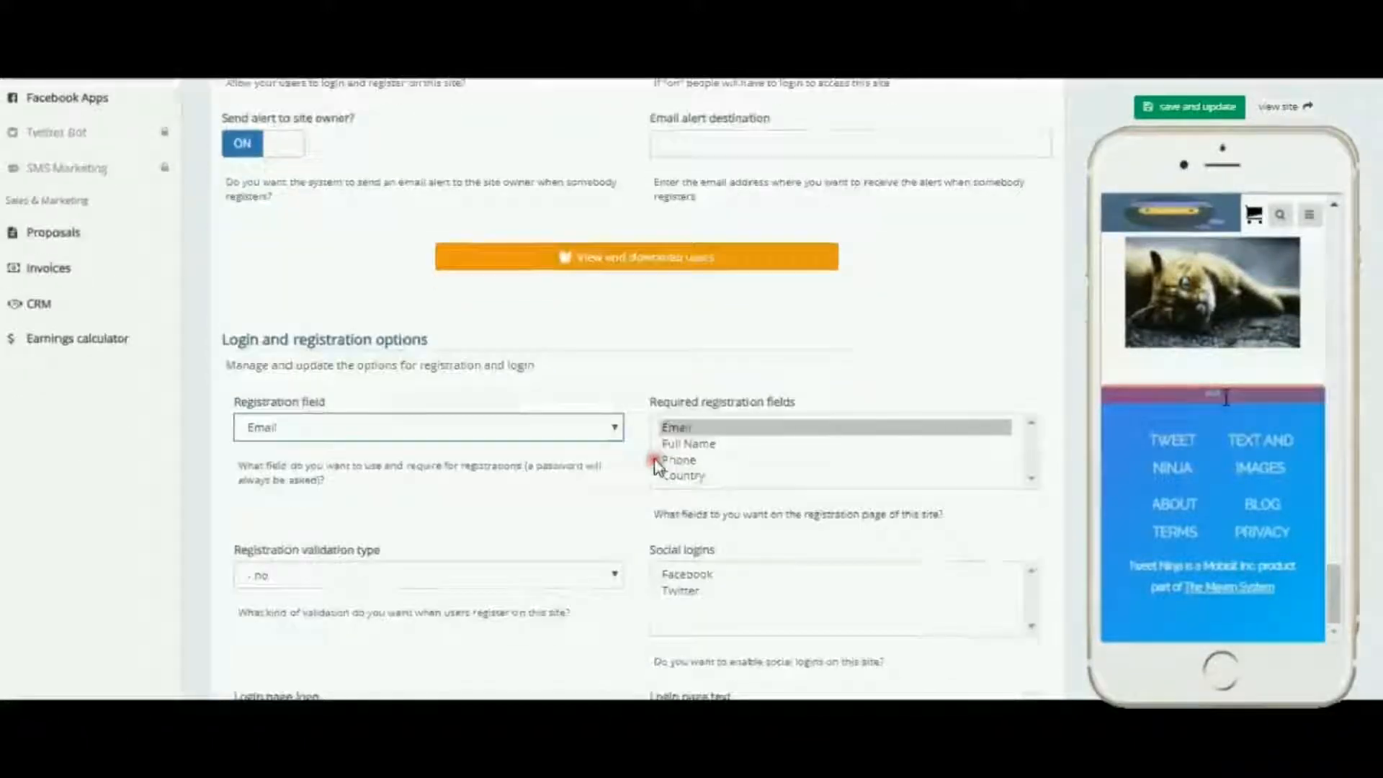
pyautogui.click(699, 426)
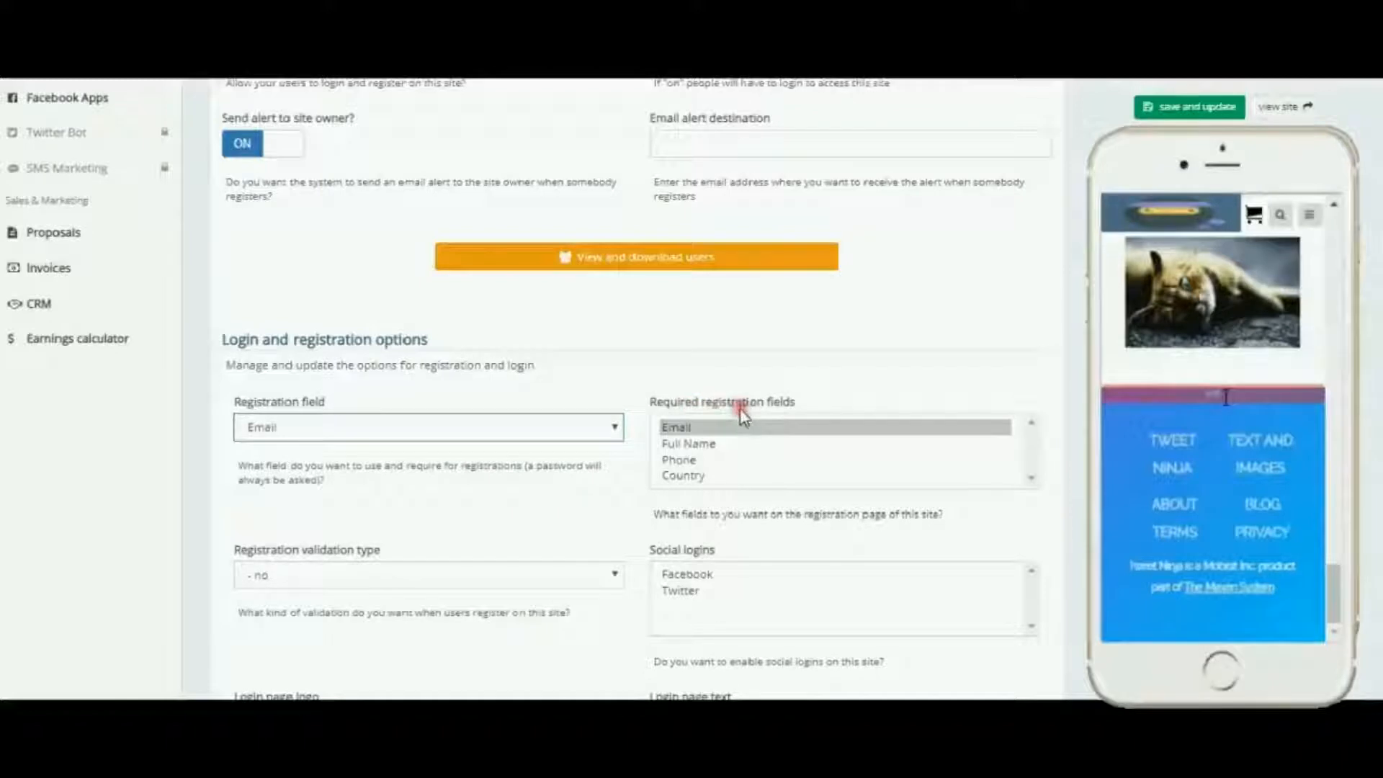
pyautogui.keyDown('ctrl'); pyautogui.click(685, 443); pyautogui.keyUp('ctrl')
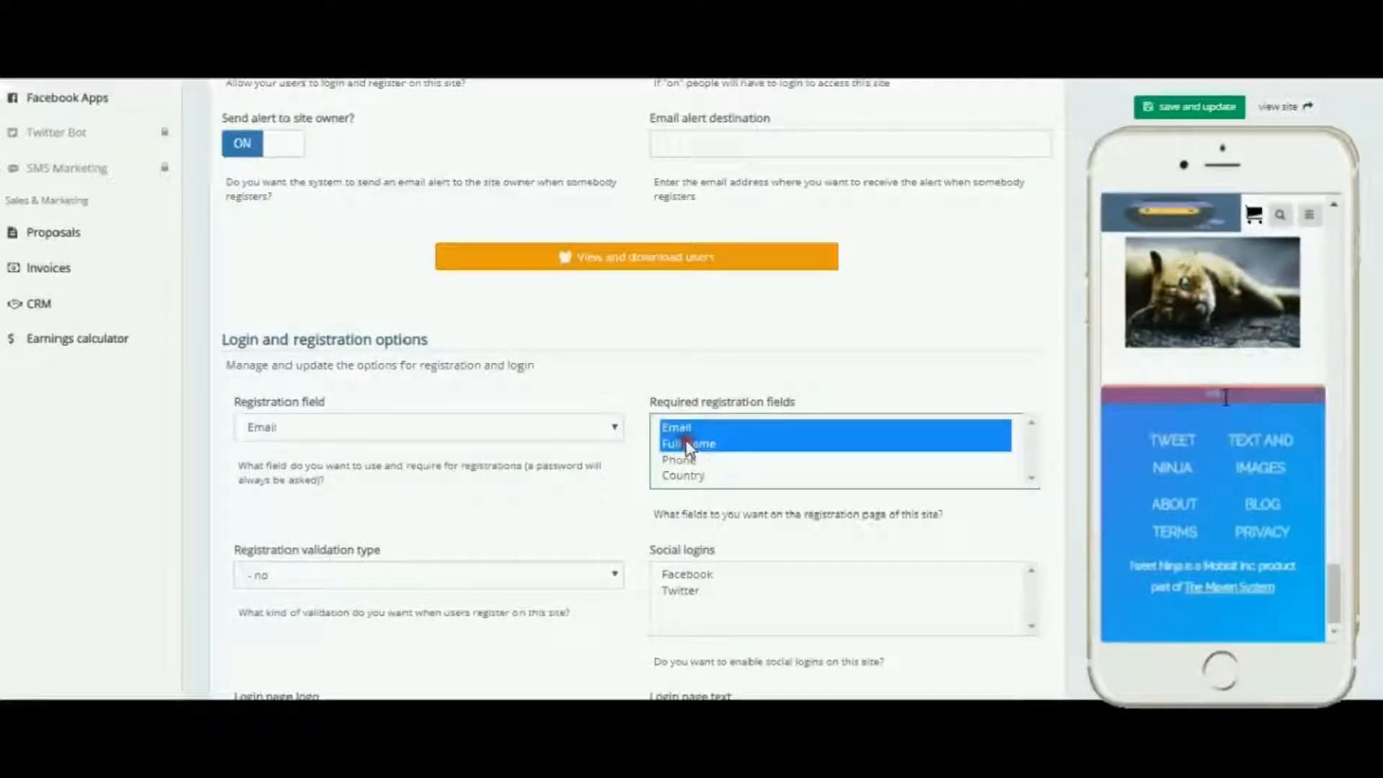
pyautogui.keyDown('ctrl'); pyautogui.click(685, 461); pyautogui.keyUp('ctrl')
pyautogui.click(589, 479)
# Step: Set the Registration validation type to Email
pyautogui.scroll(-3, 589, 479)
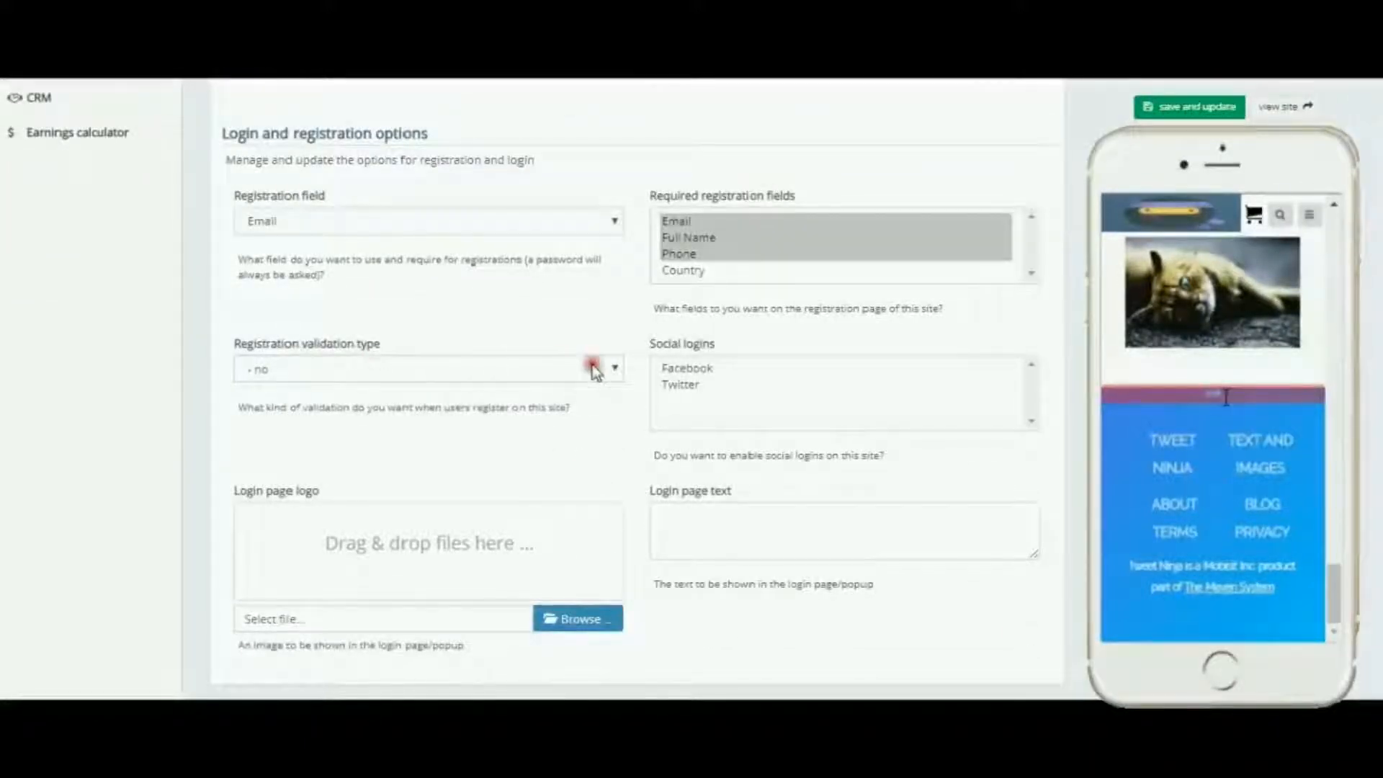
pyautogui.click(617, 371)
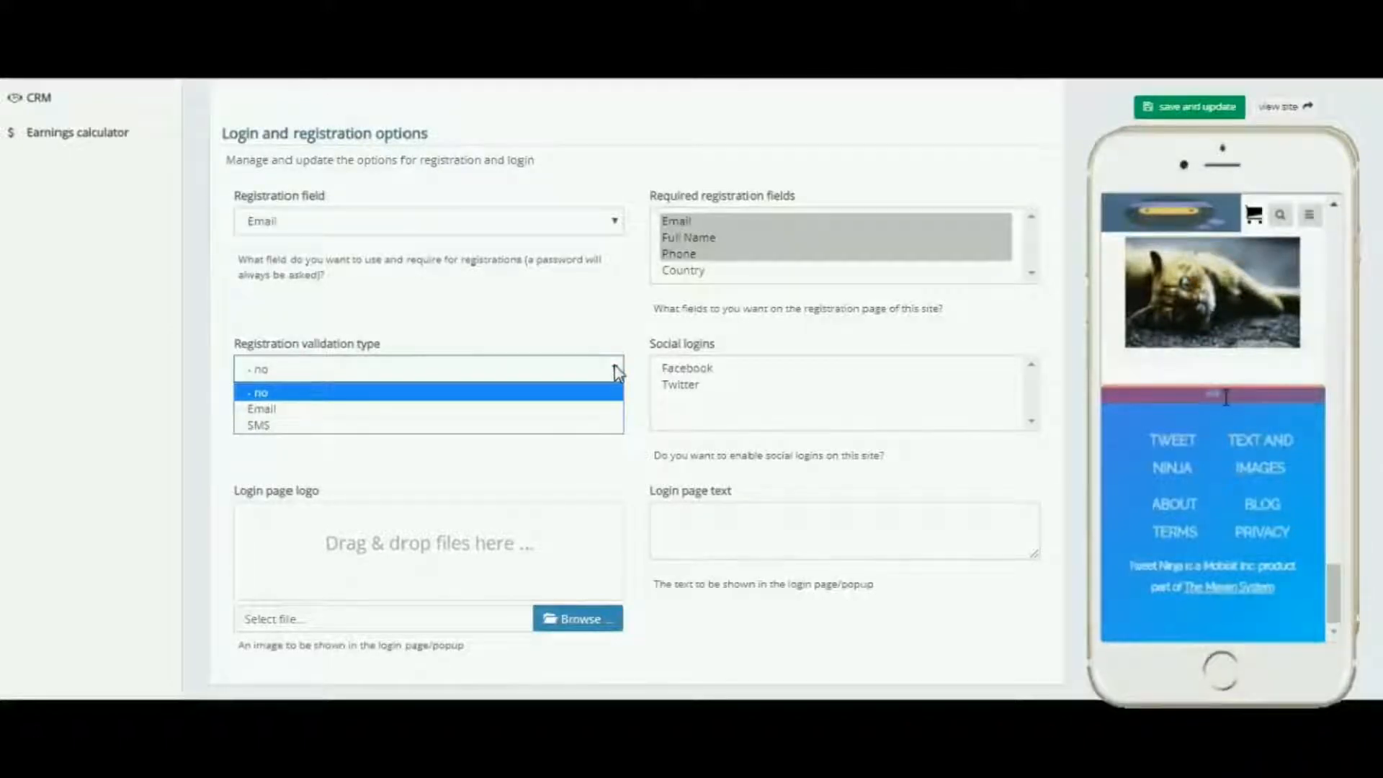
pyautogui.click(274, 409)
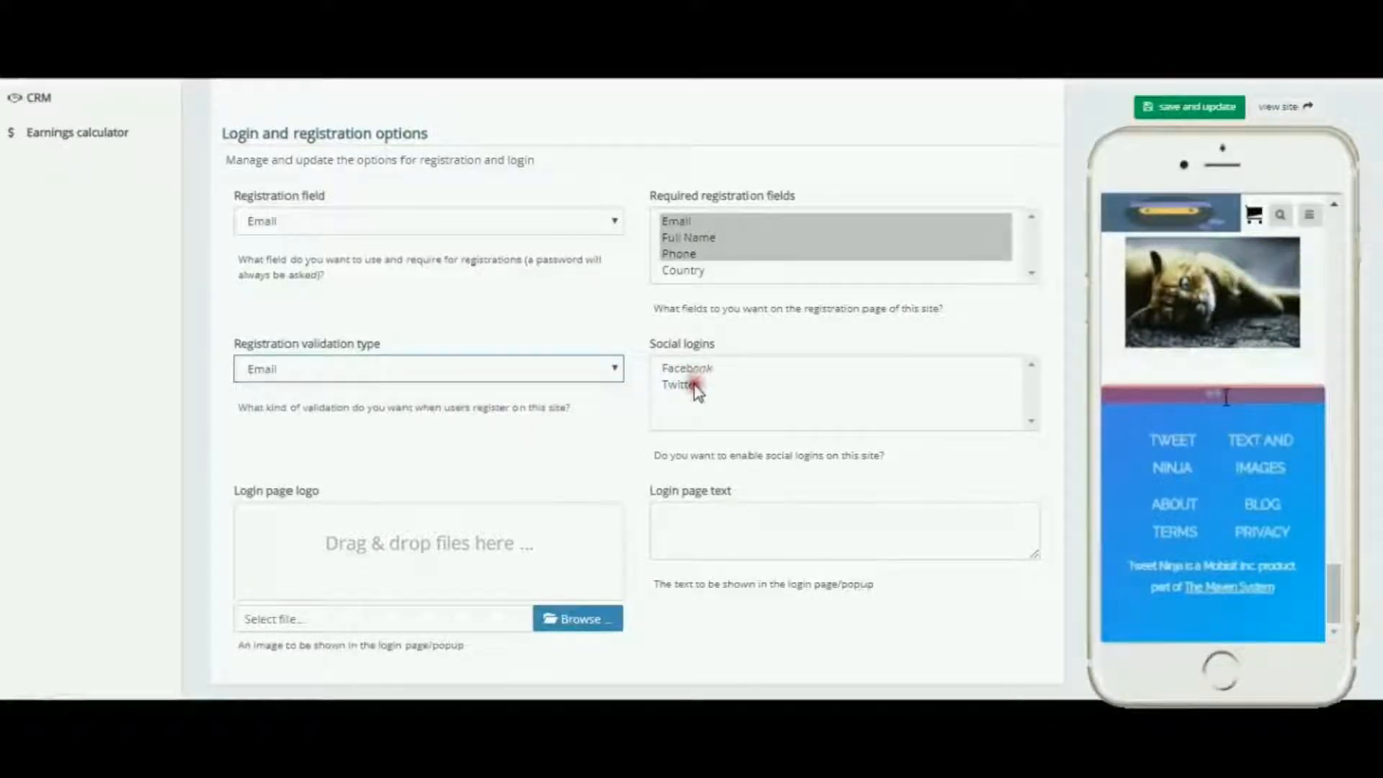
# Step: Open the Localization options of the site
pyautogui.scroll(-1, 566, 407)
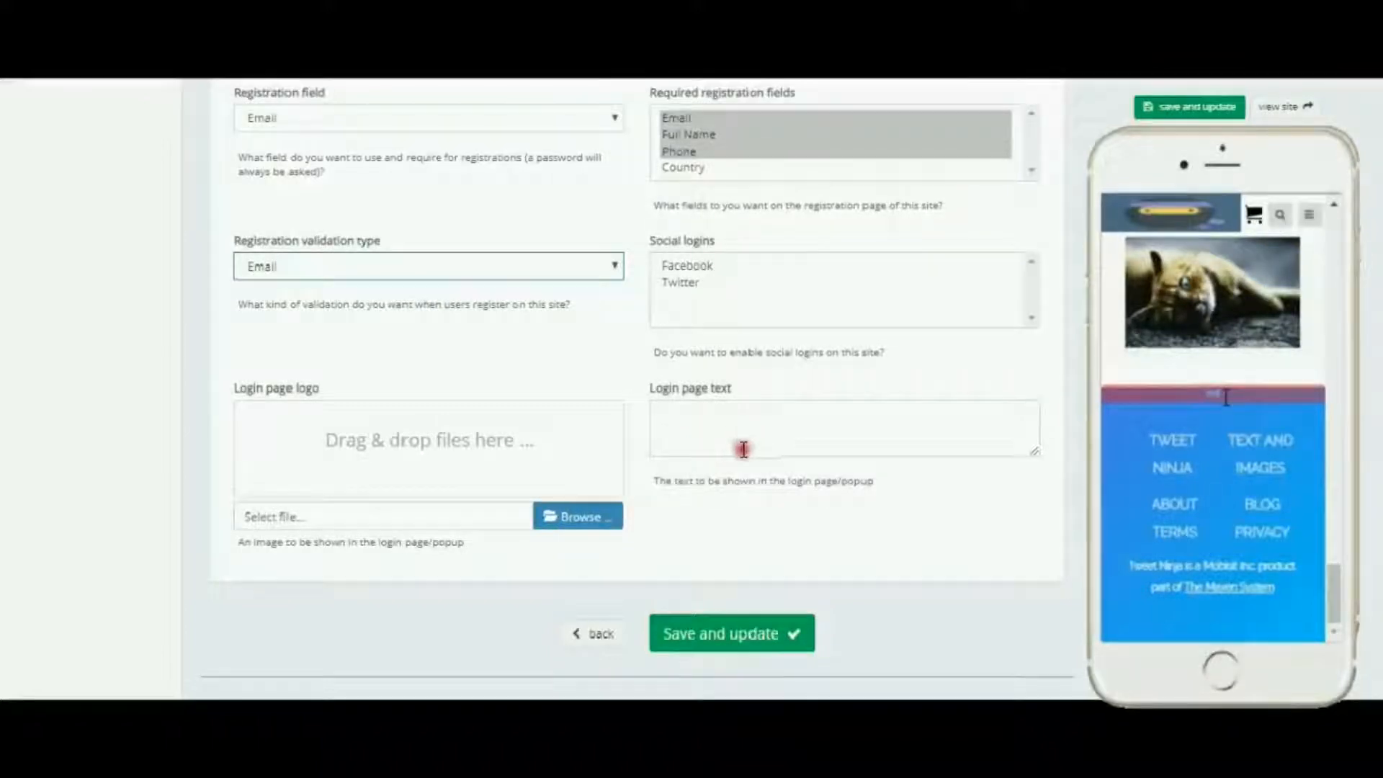
pyautogui.scroll(10, 744, 450)
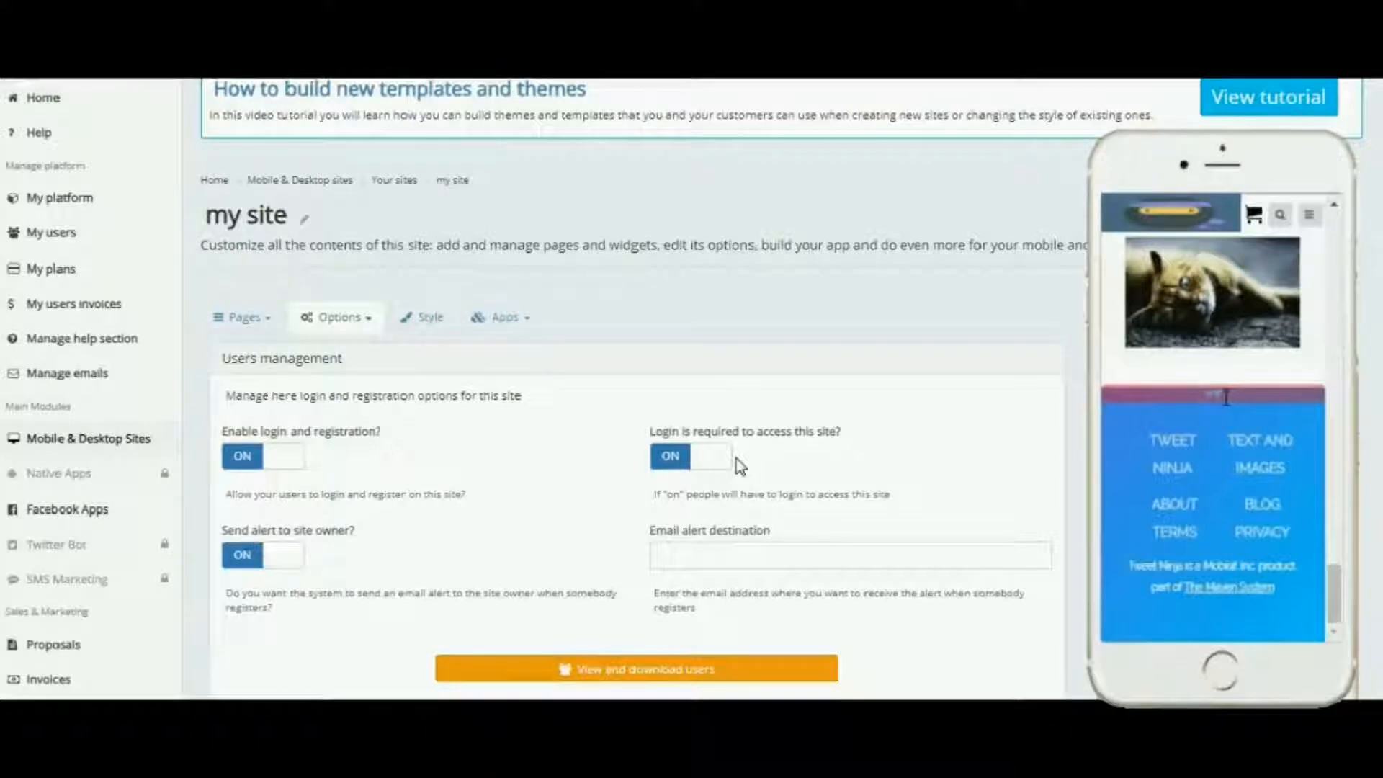
pyautogui.scroll(-3, 485, 451)
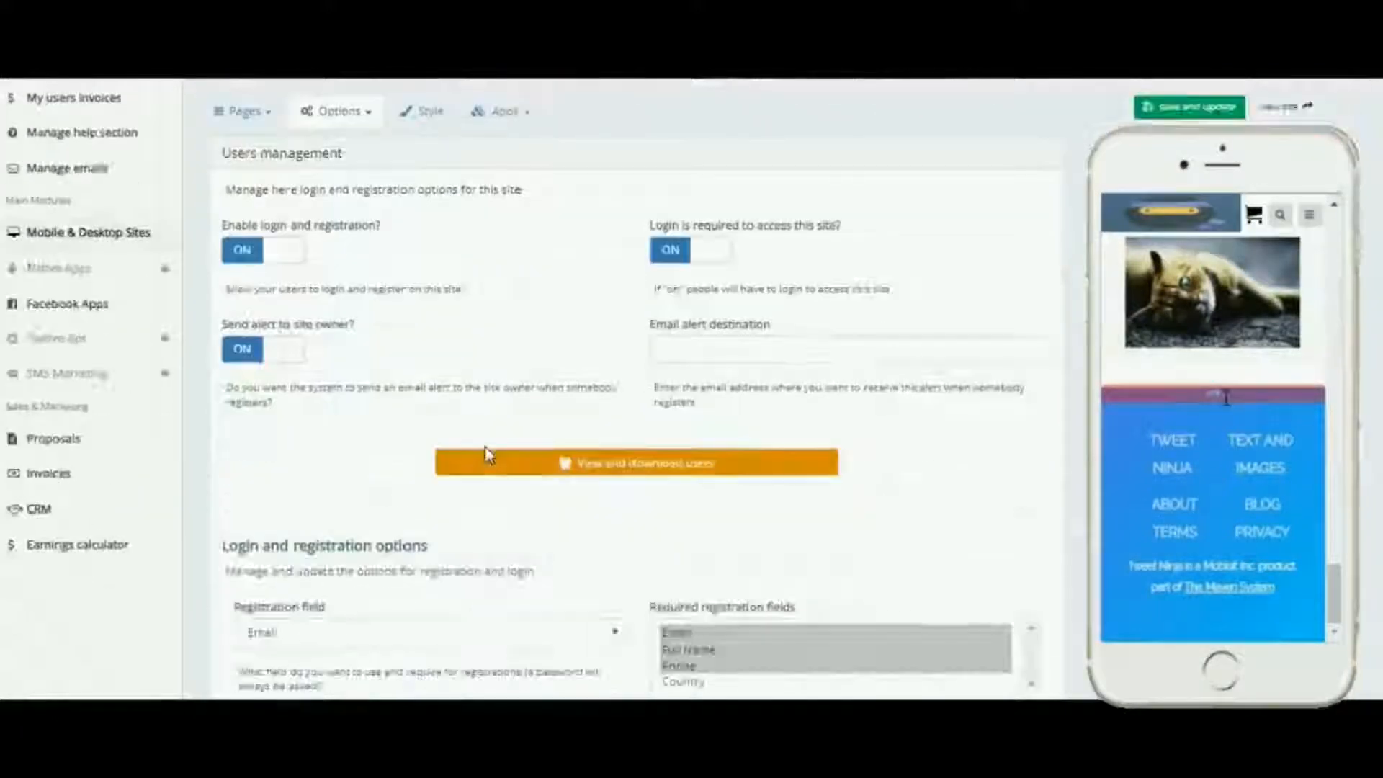
pyautogui.scroll(-8, 602, 445)
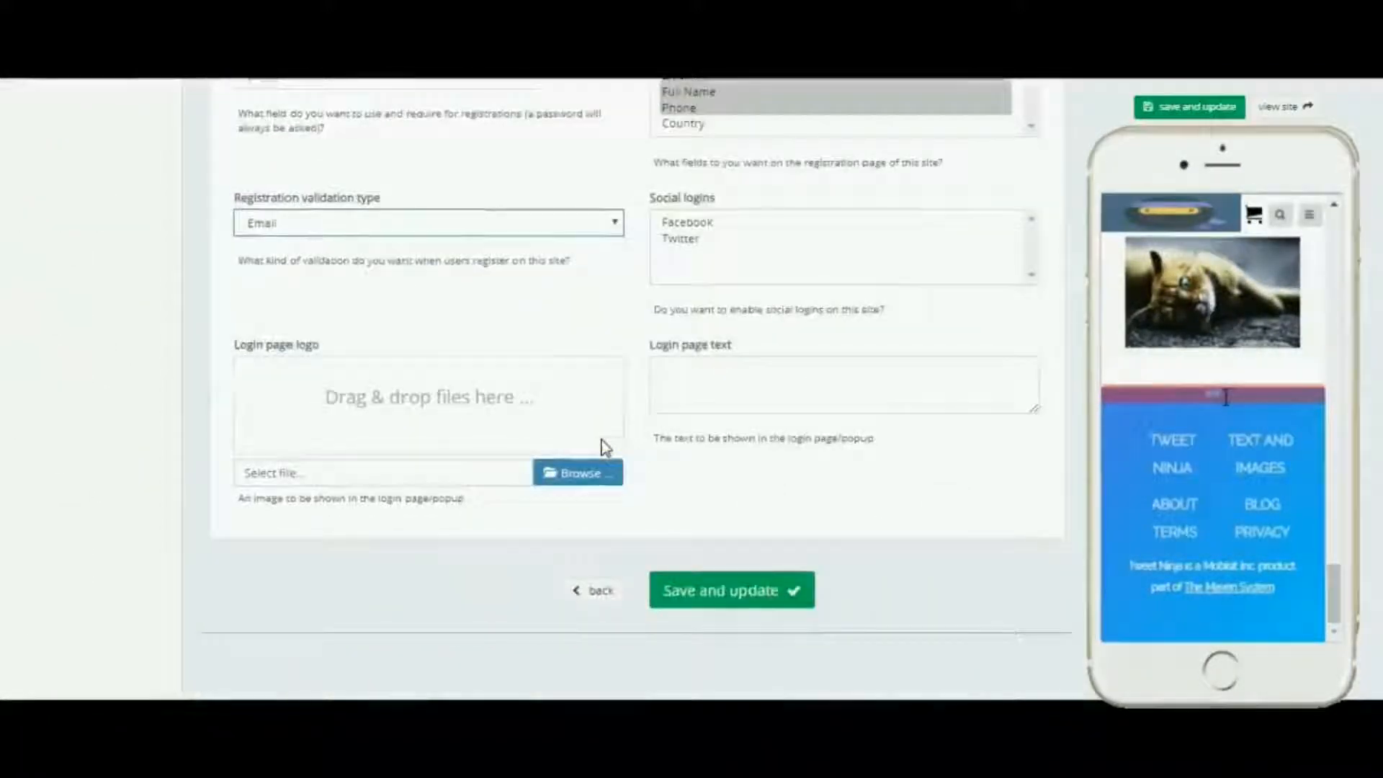
pyautogui.scroll(11, 605, 447)
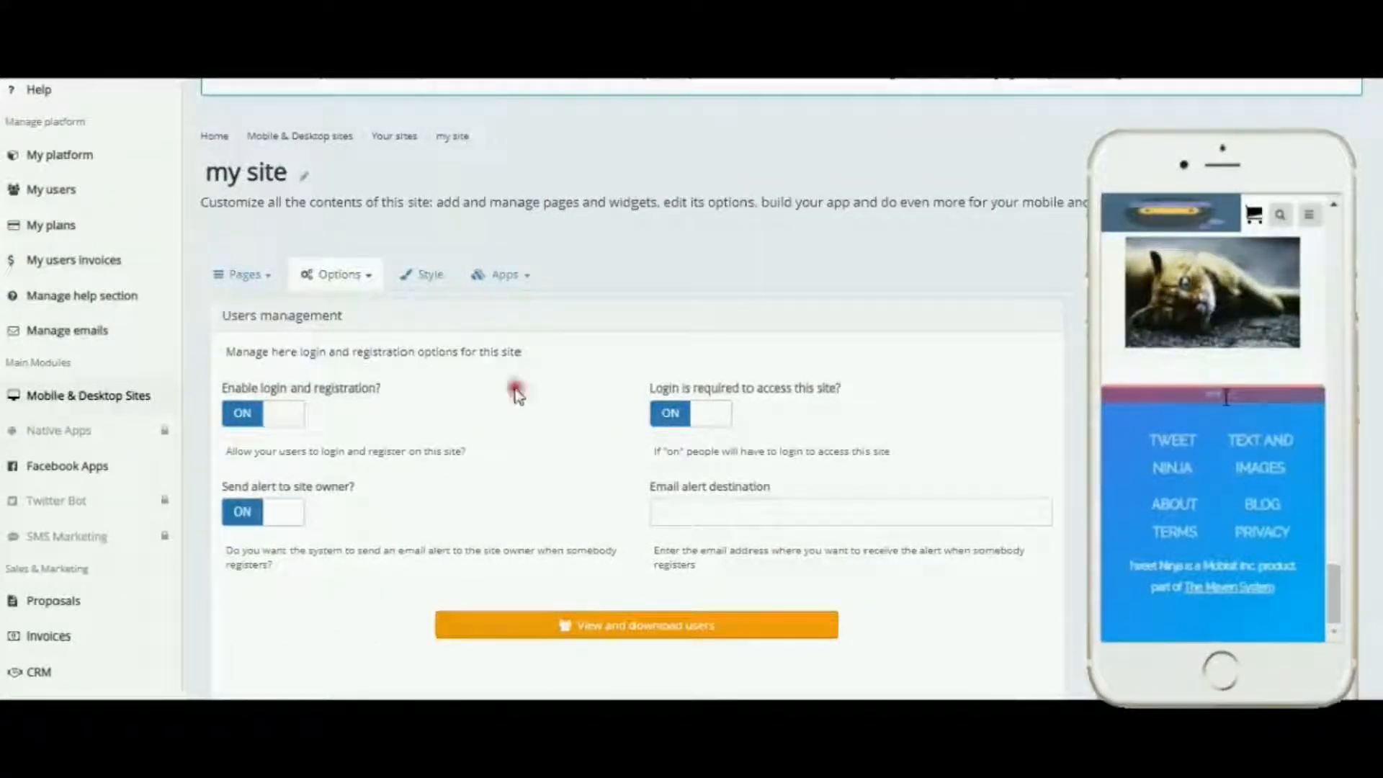
pyautogui.click(370, 278)
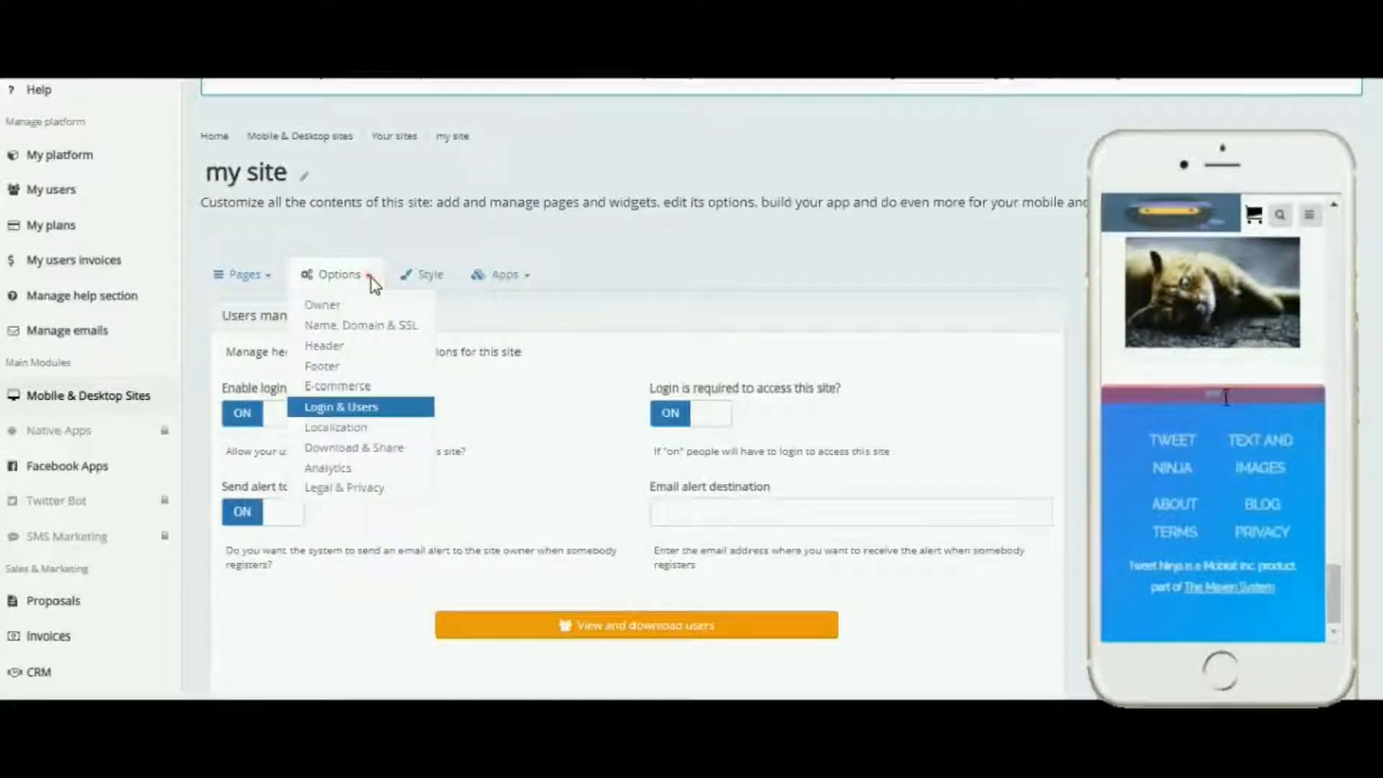
pyautogui.click(345, 428)
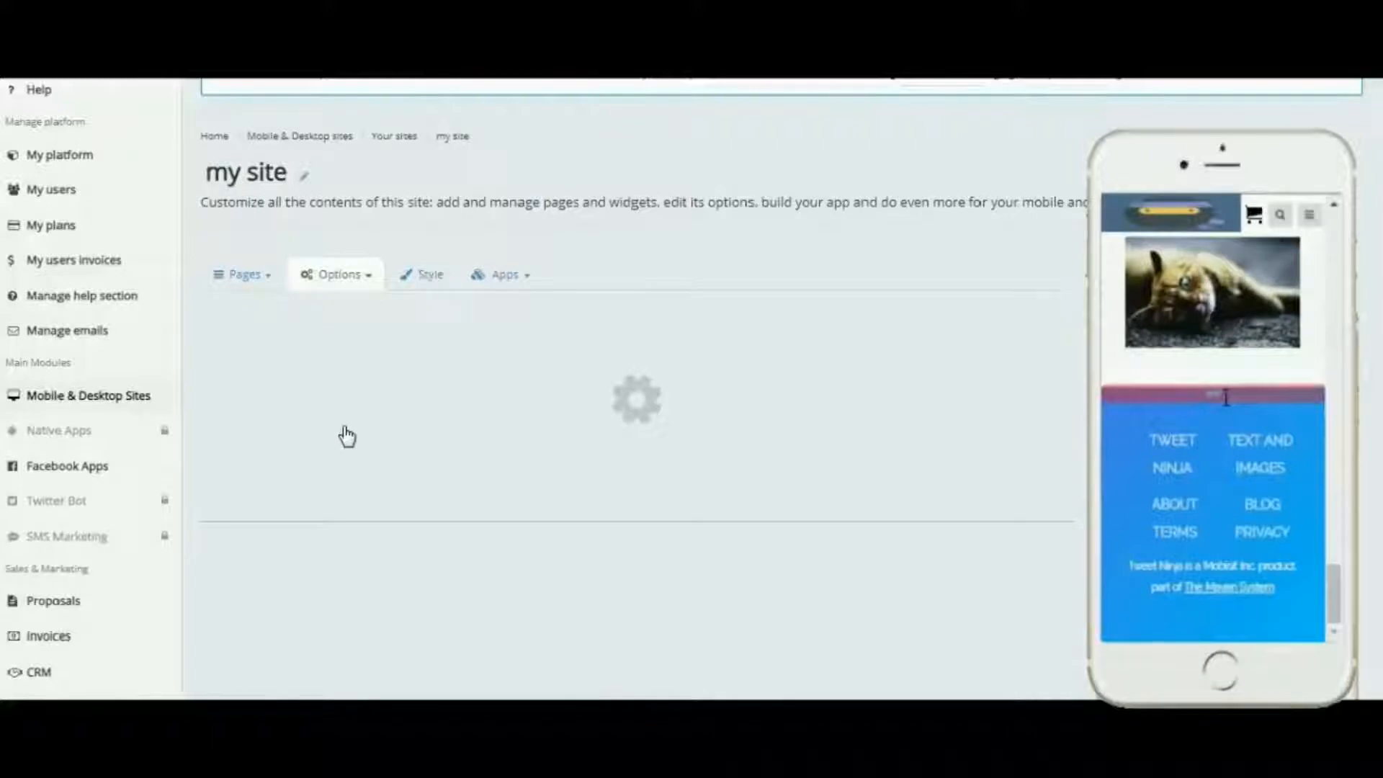
pyautogui.scroll(-3, 598, 481)
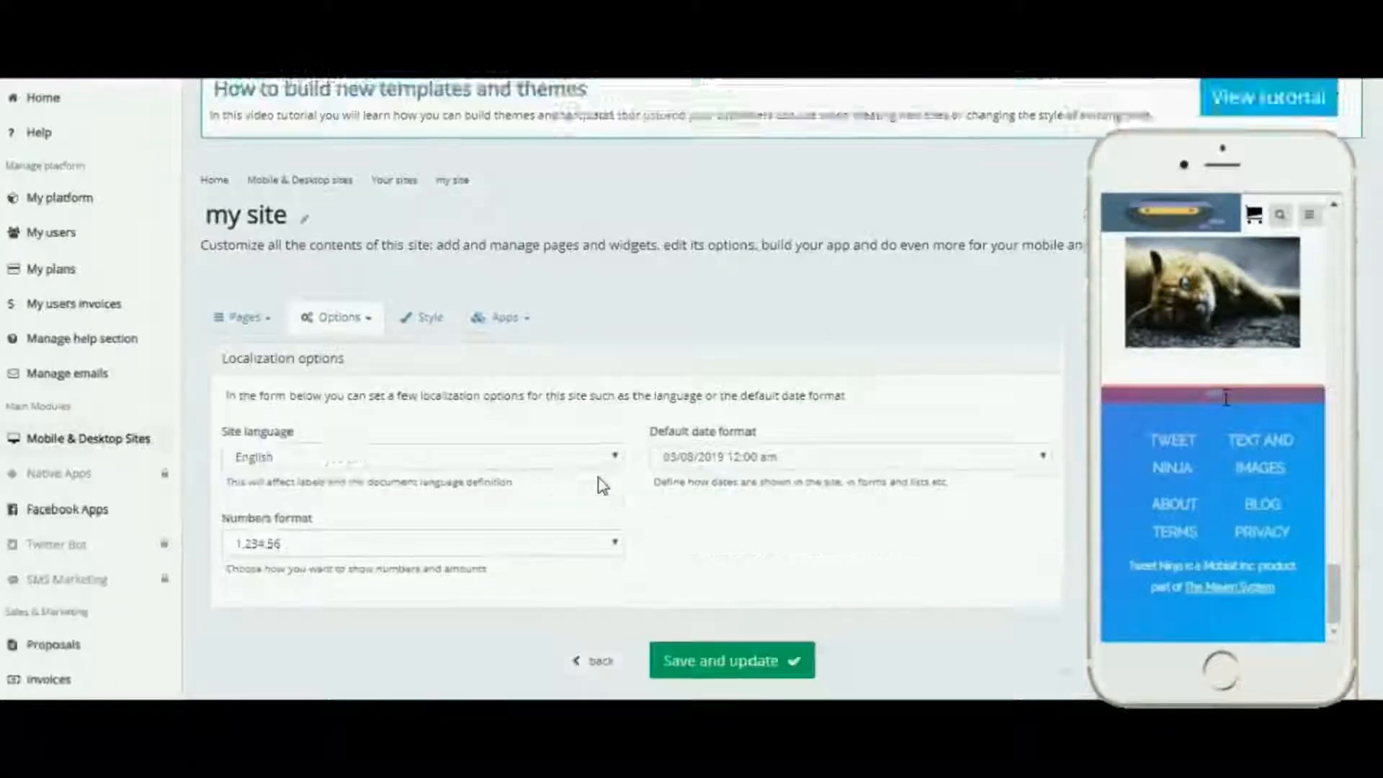
pyautogui.scroll(2, 612, 360)
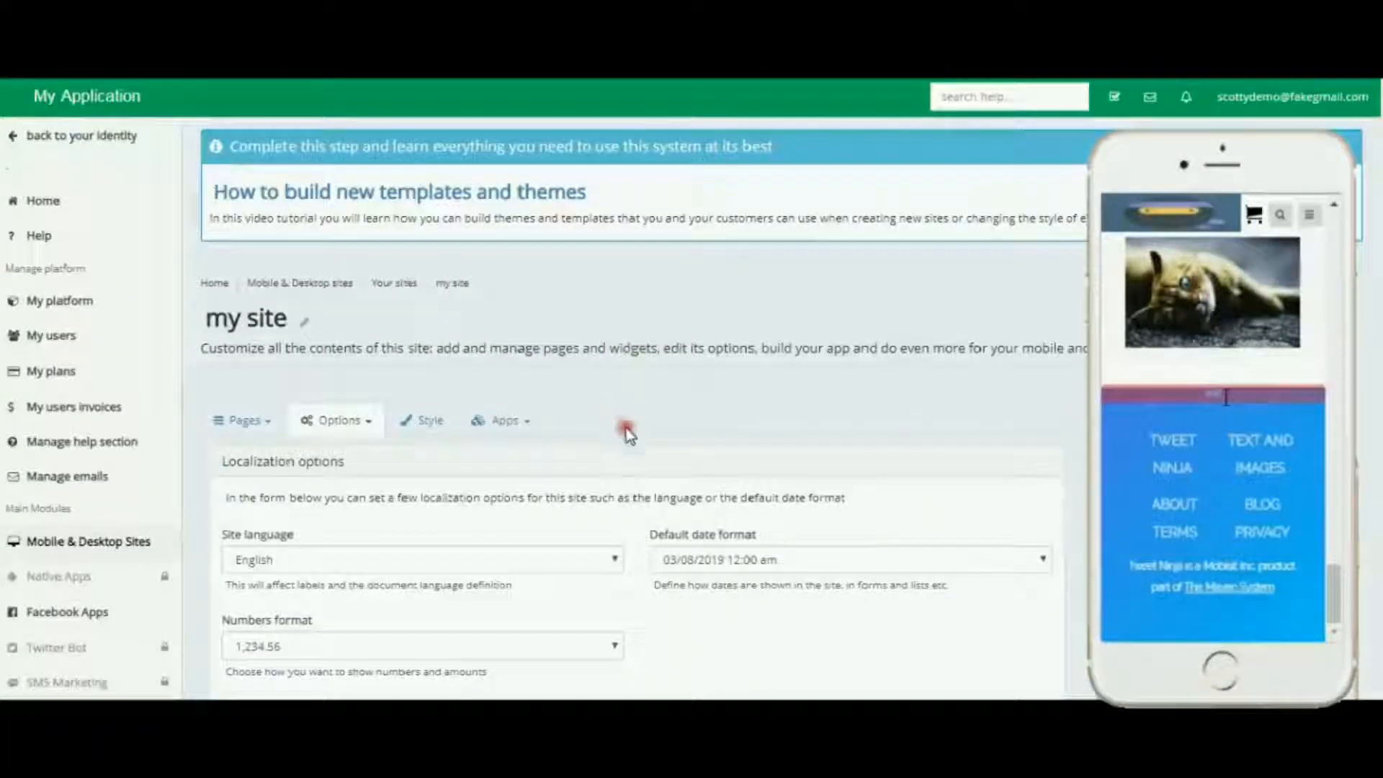
# Step: Review the Site language, Default date format and Numbers format choices in the Localization options
pyautogui.scroll(-1, 639, 448)
pyautogui.click(615, 455)
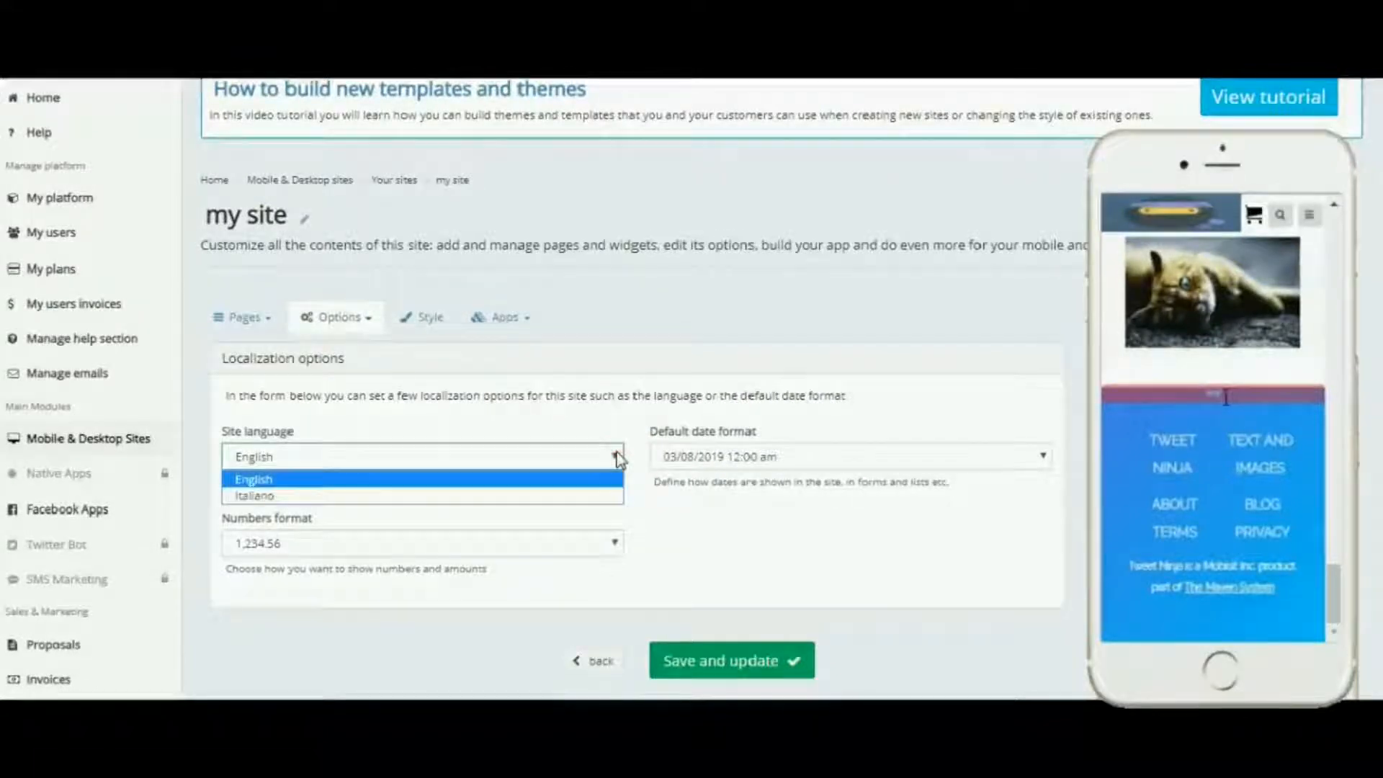
pyautogui.click(618, 456)
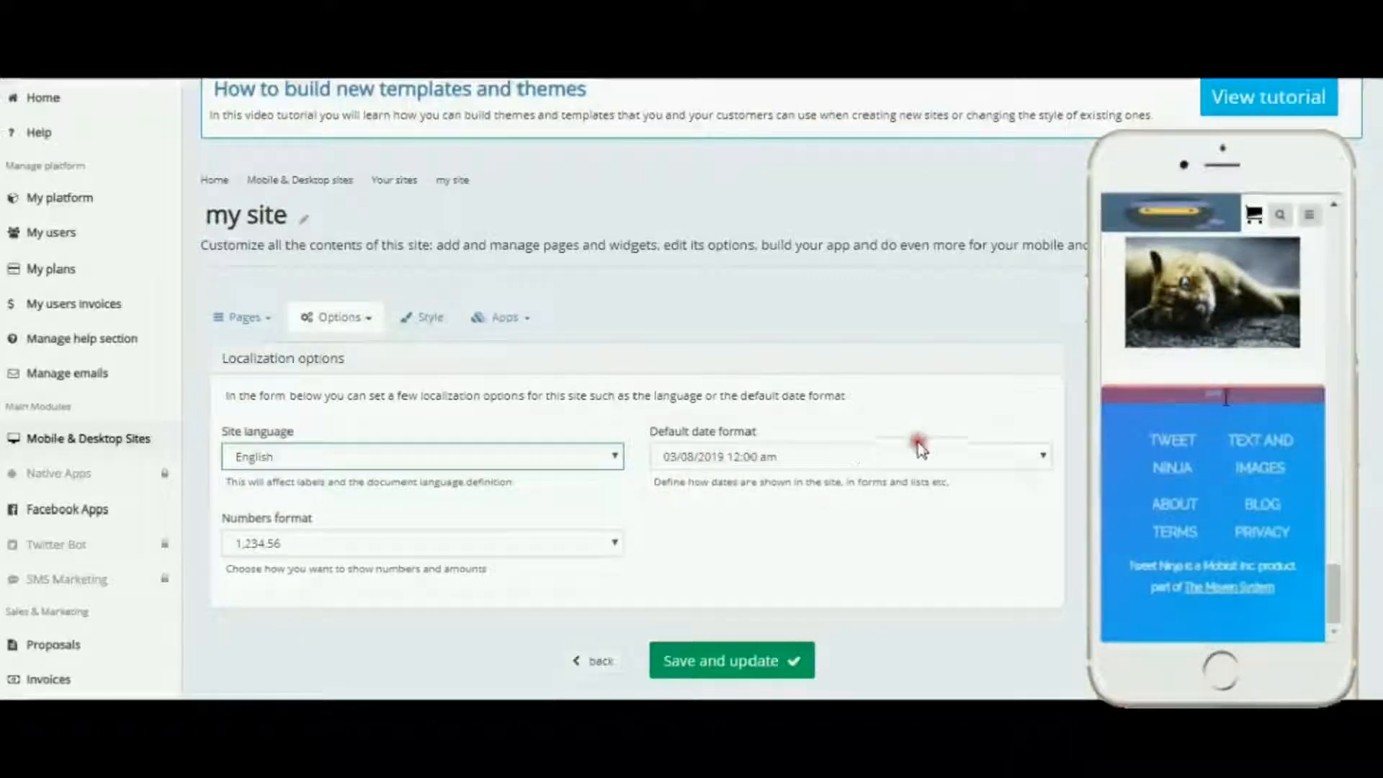
pyautogui.click(1043, 458)
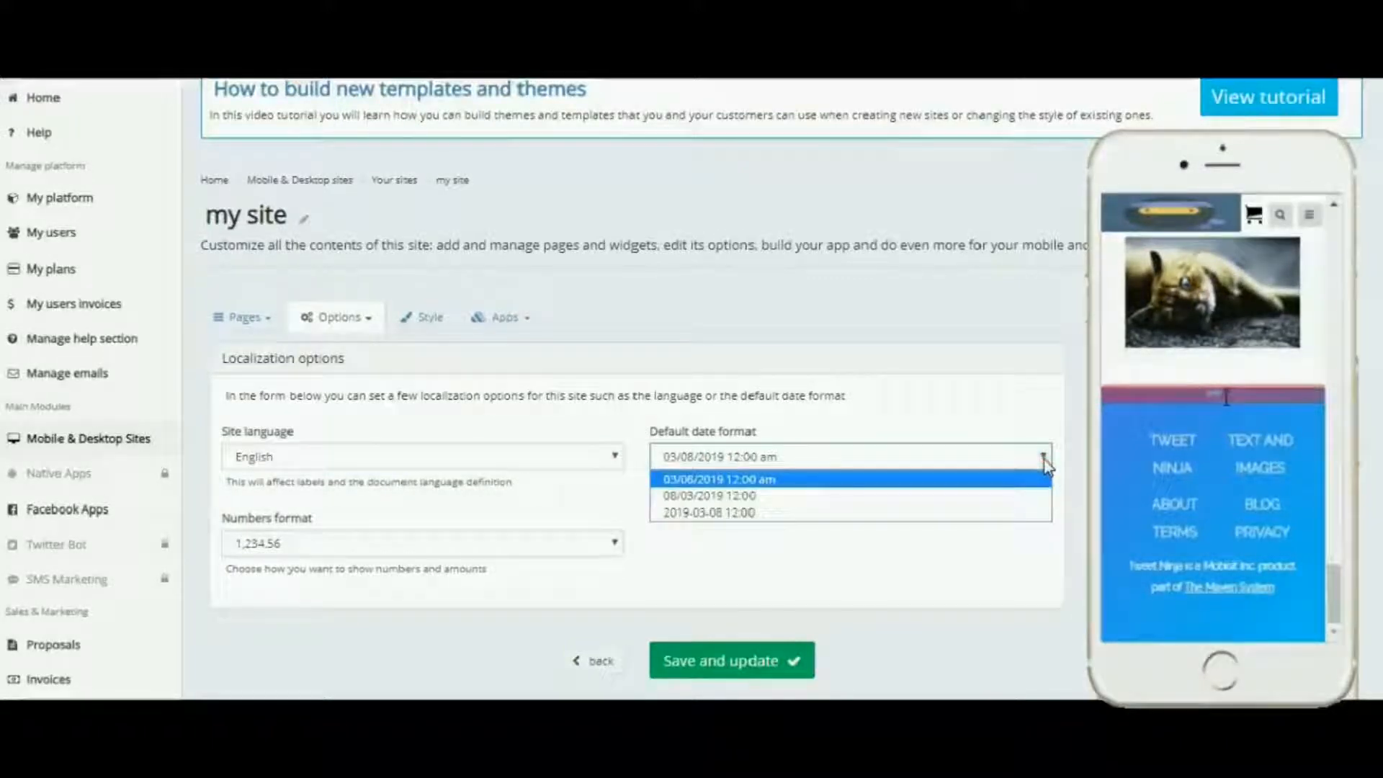
pyautogui.click(1042, 460)
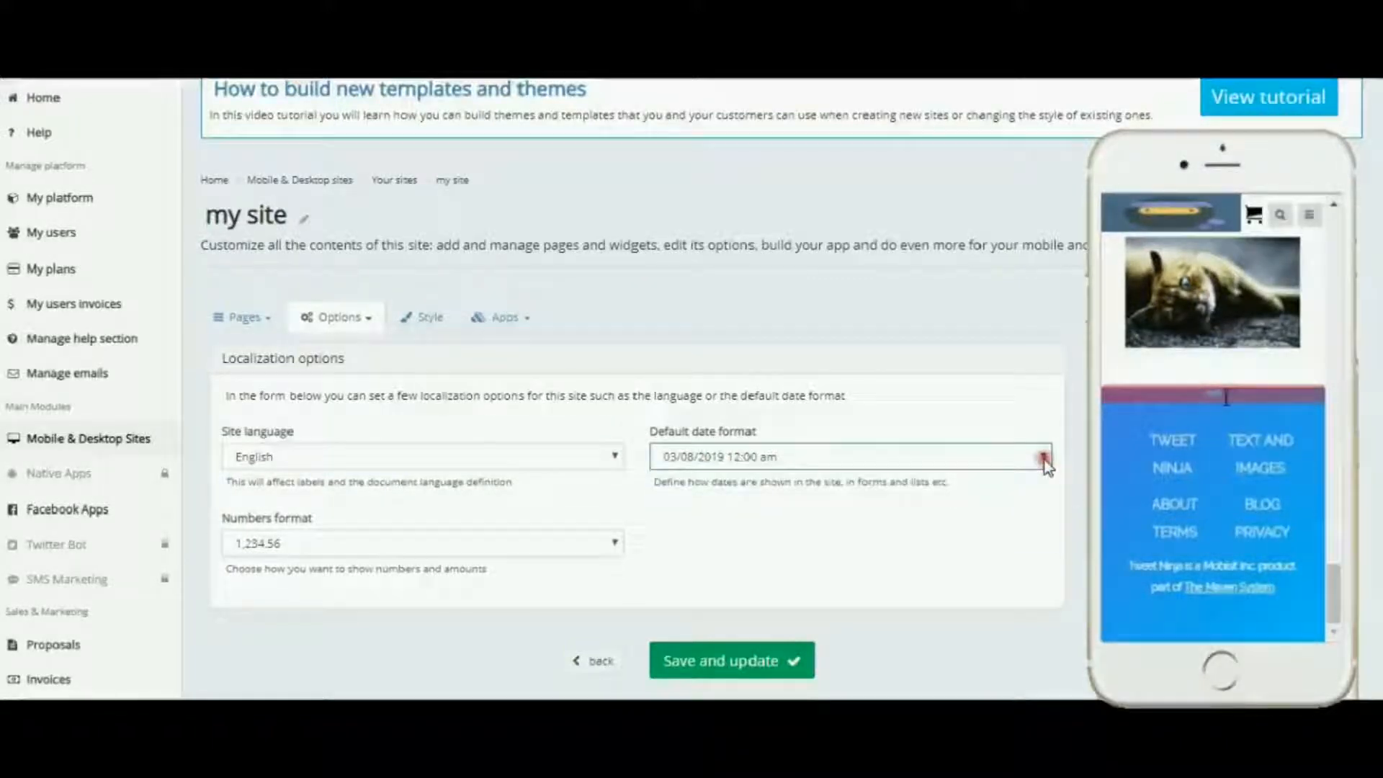
pyautogui.click(617, 543)
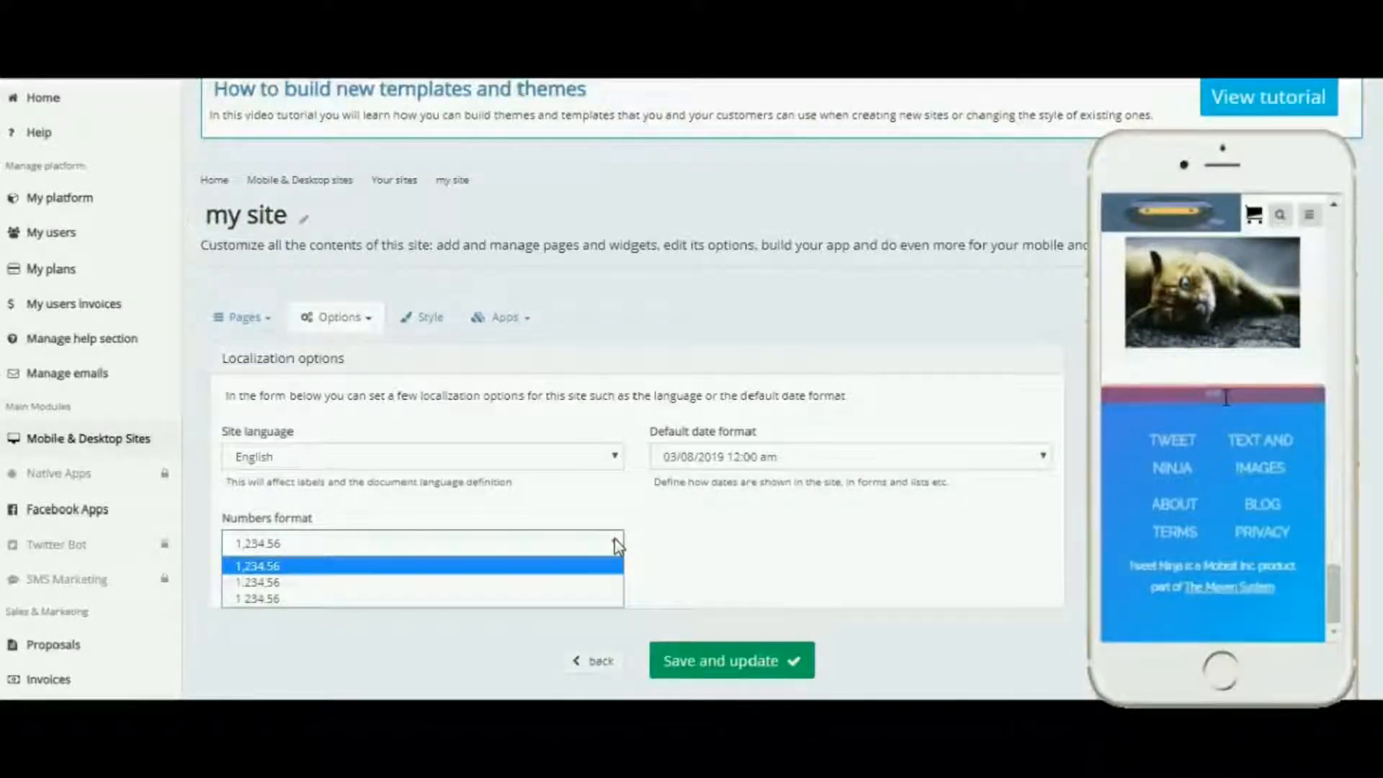
pyautogui.click(615, 544)
pyautogui.click(773, 540)
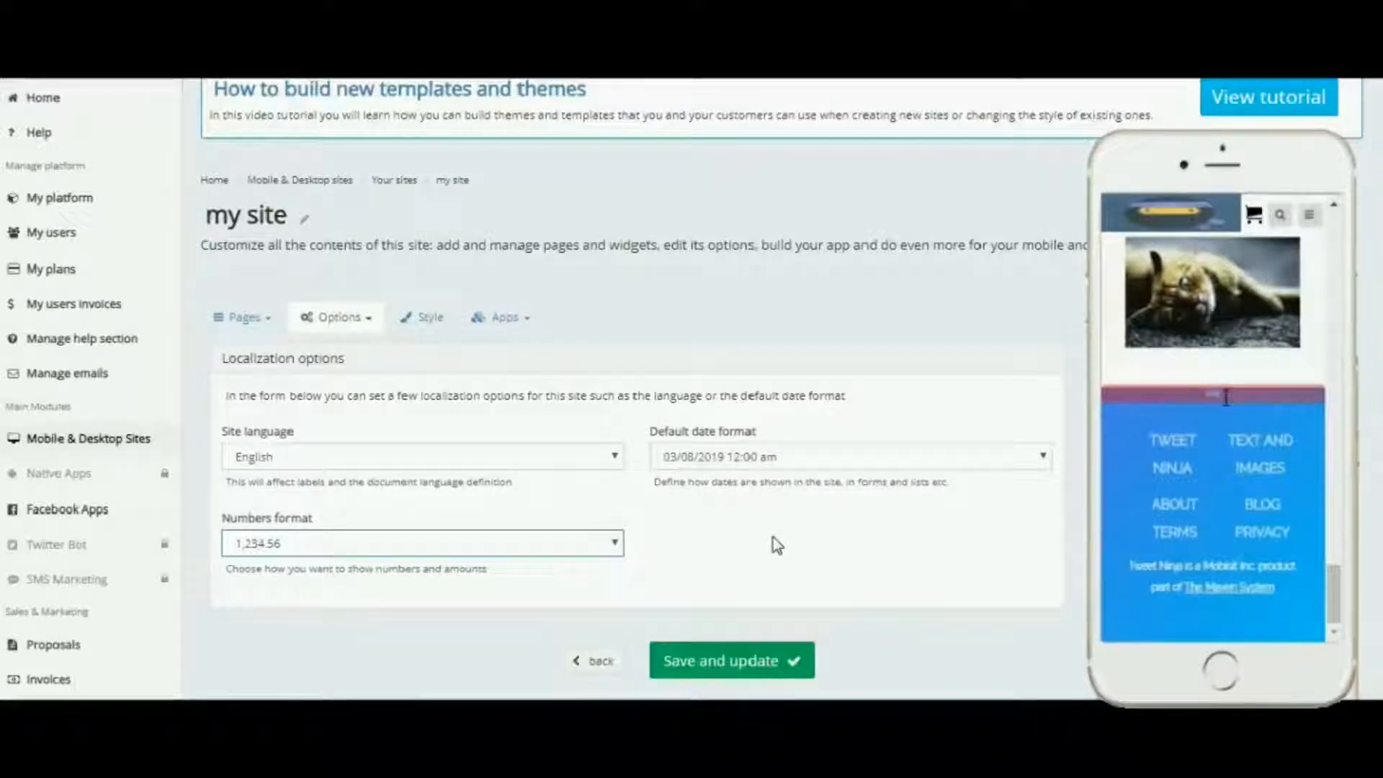
pyautogui.click(707, 509)
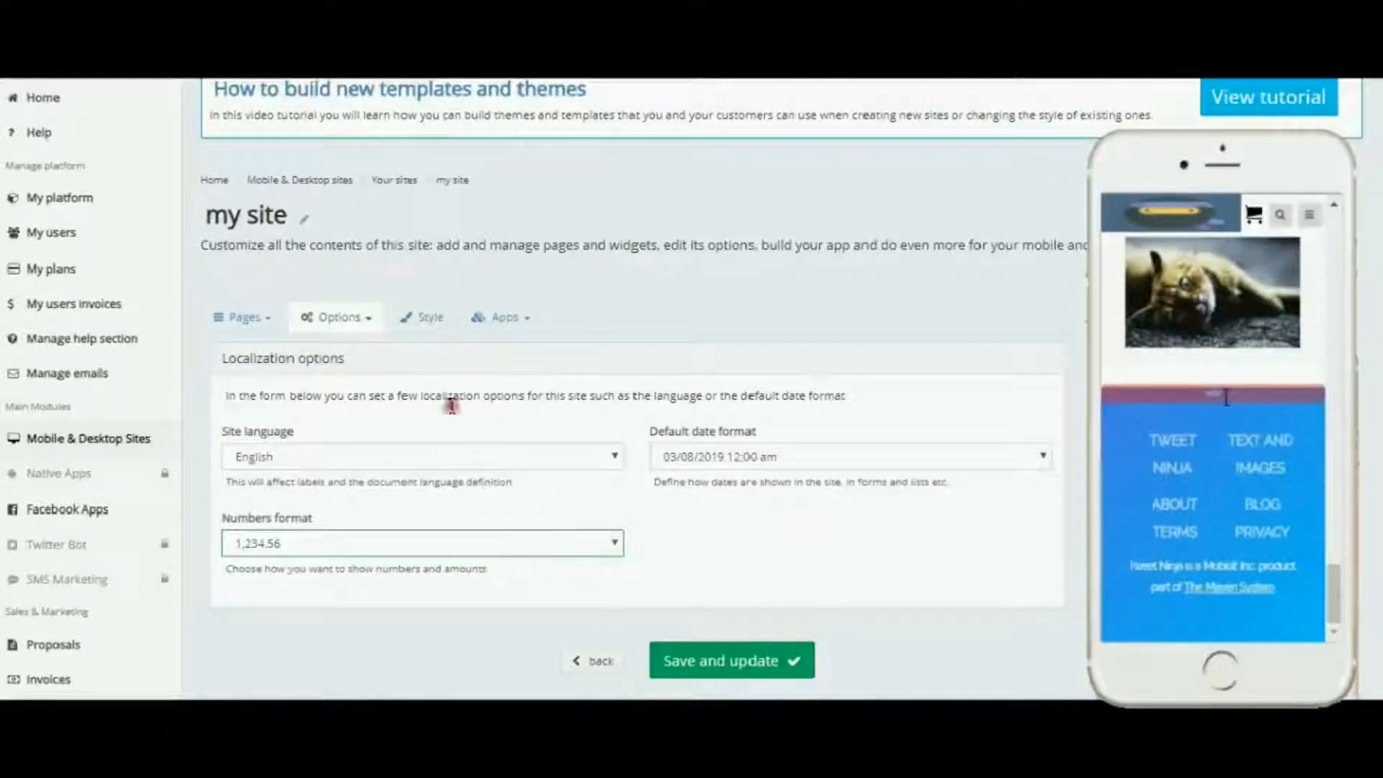
# Step: Open the Download & Share options and read the site download and mobile redirect code sections
pyautogui.click(368, 319)
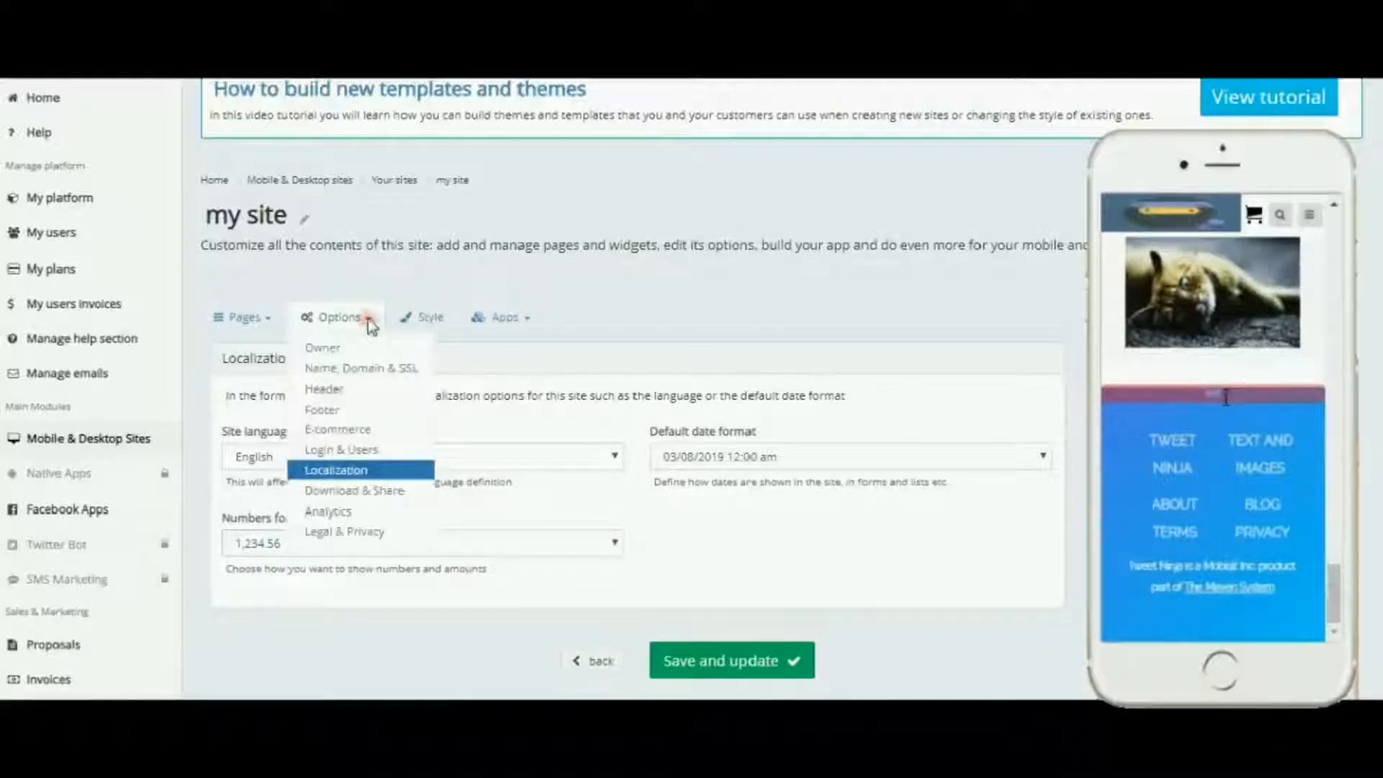
pyautogui.click(386, 493)
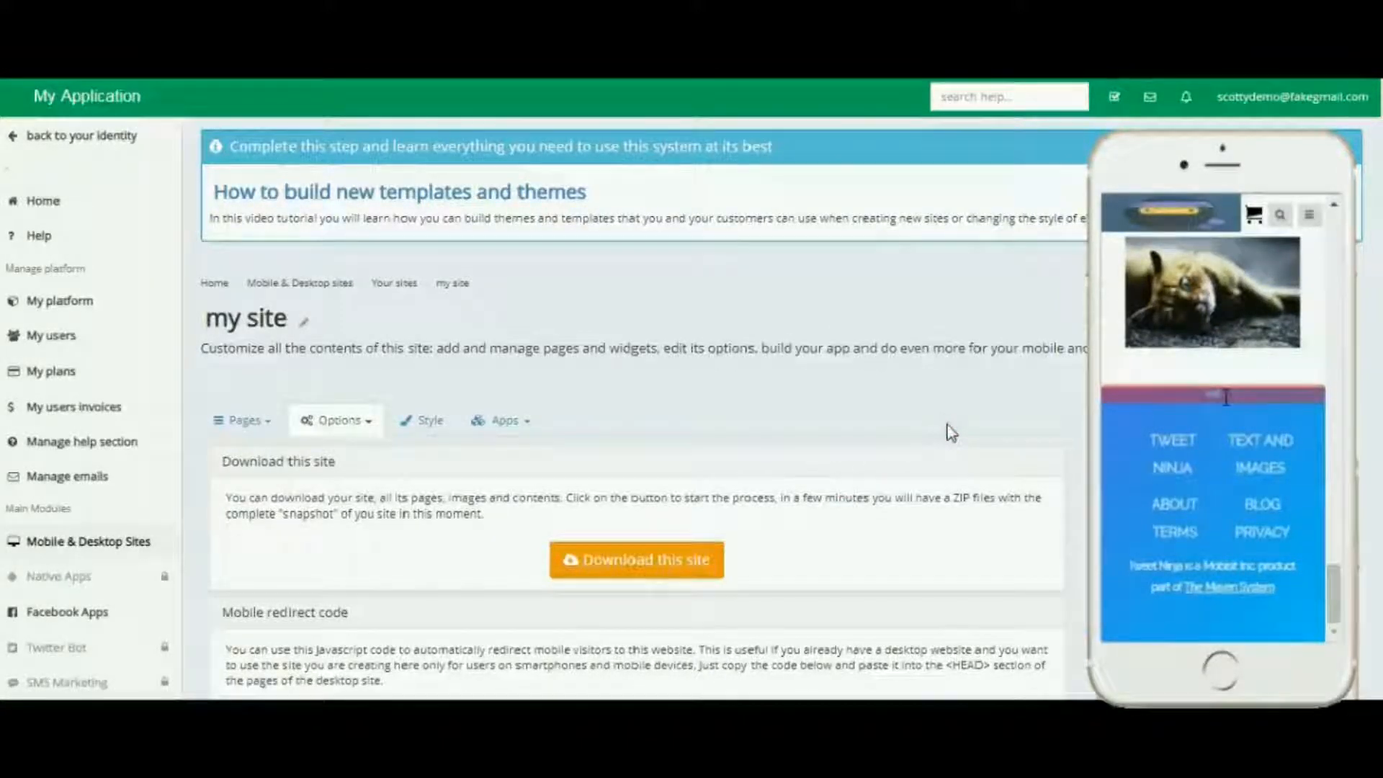
pyautogui.scroll(-2, 950, 431)
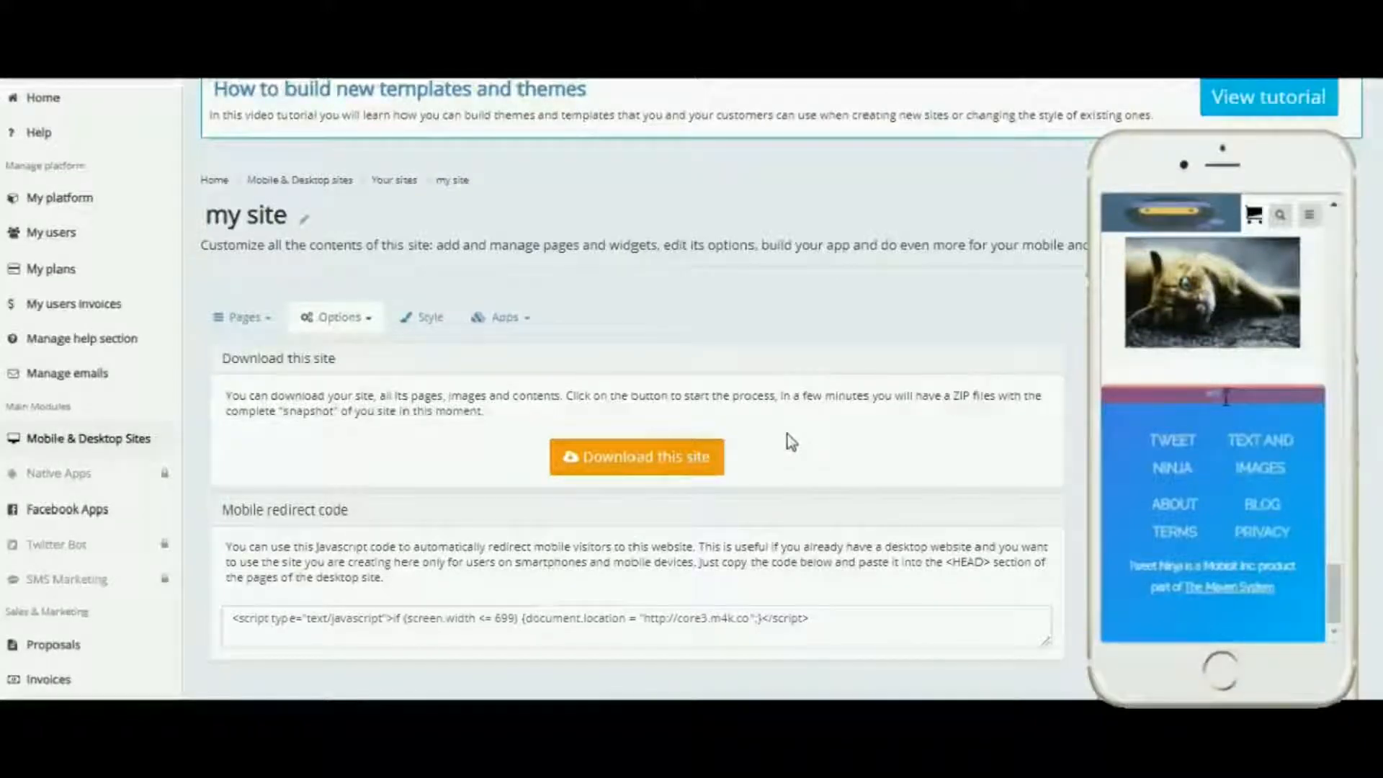
pyautogui.scroll(-2, 791, 442)
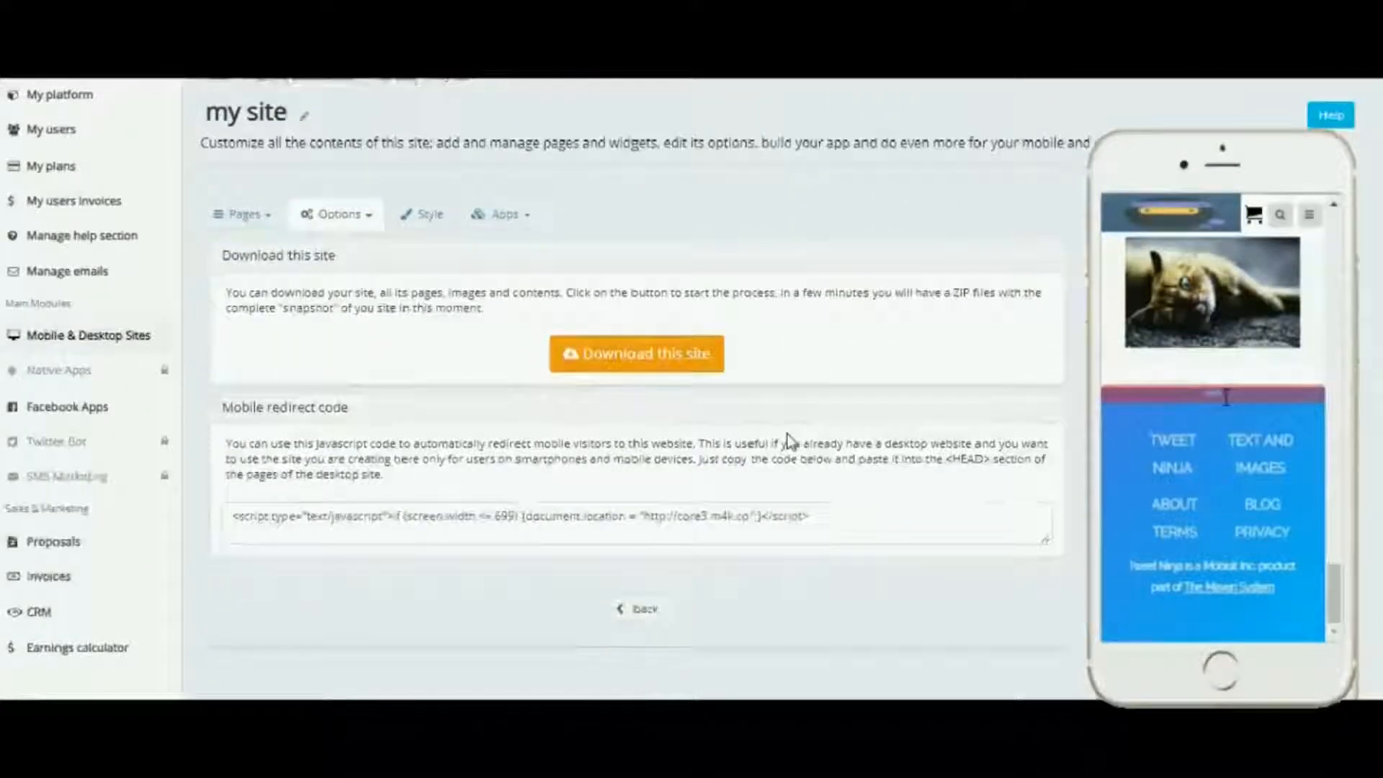
pyautogui.click(253, 411)
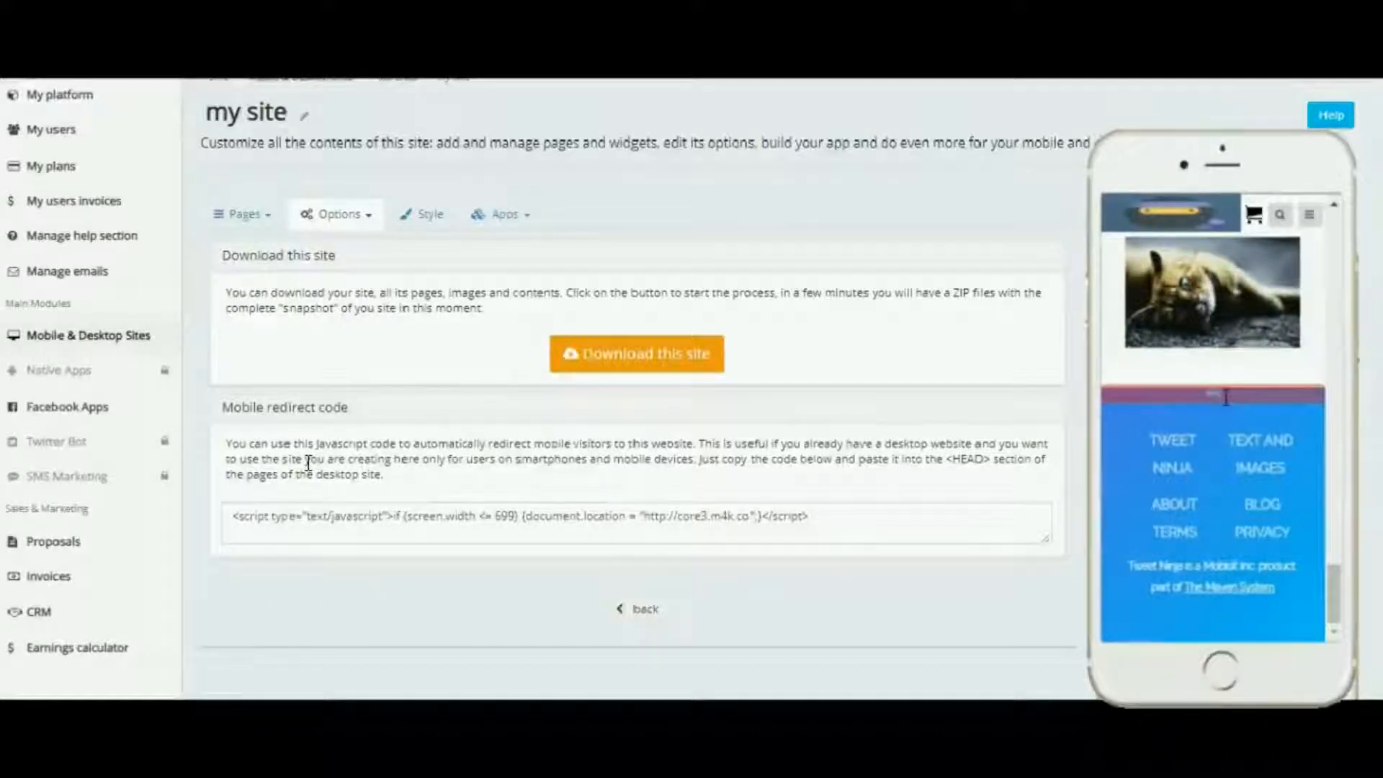
pyautogui.click(378, 470)
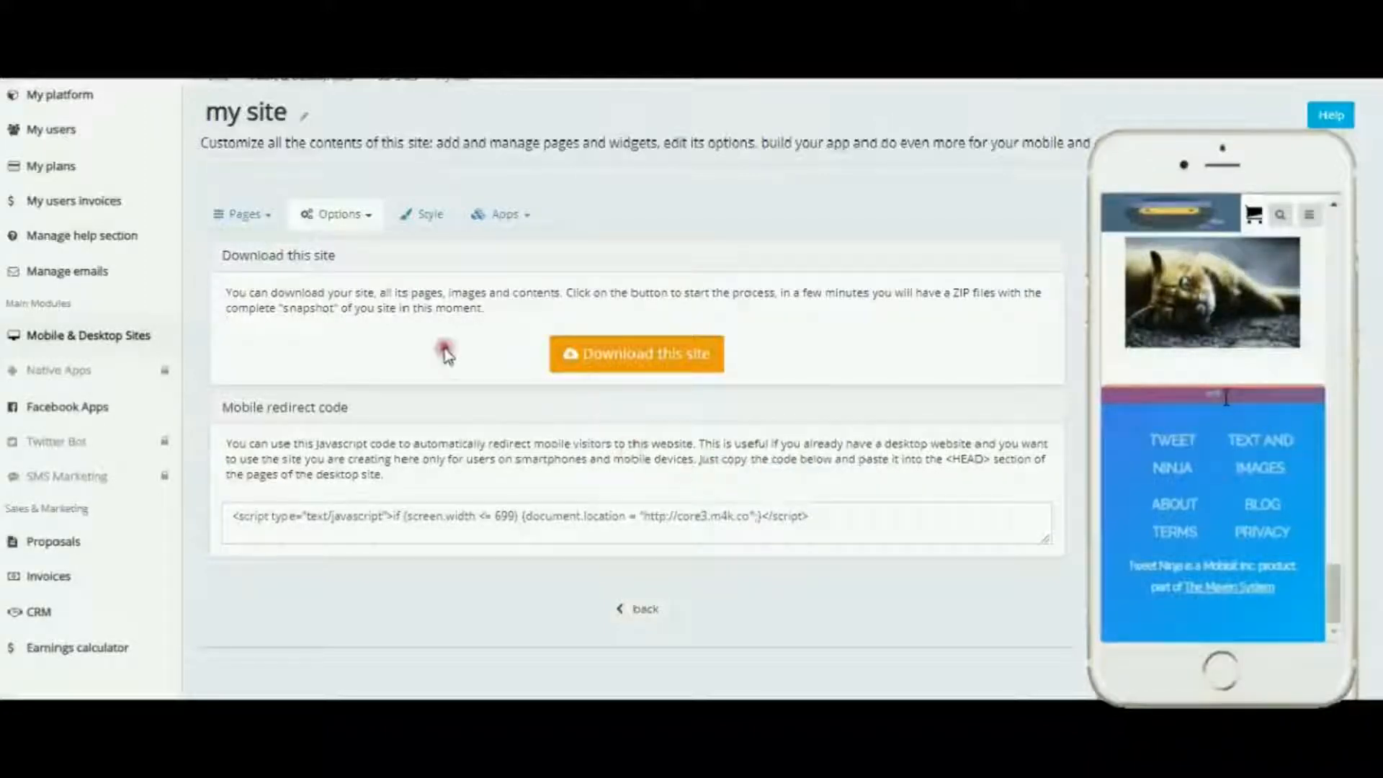
# Step: Open the Analytics options and expand the Facebook Pixel and Referral tracking sections
pyautogui.click(364, 217)
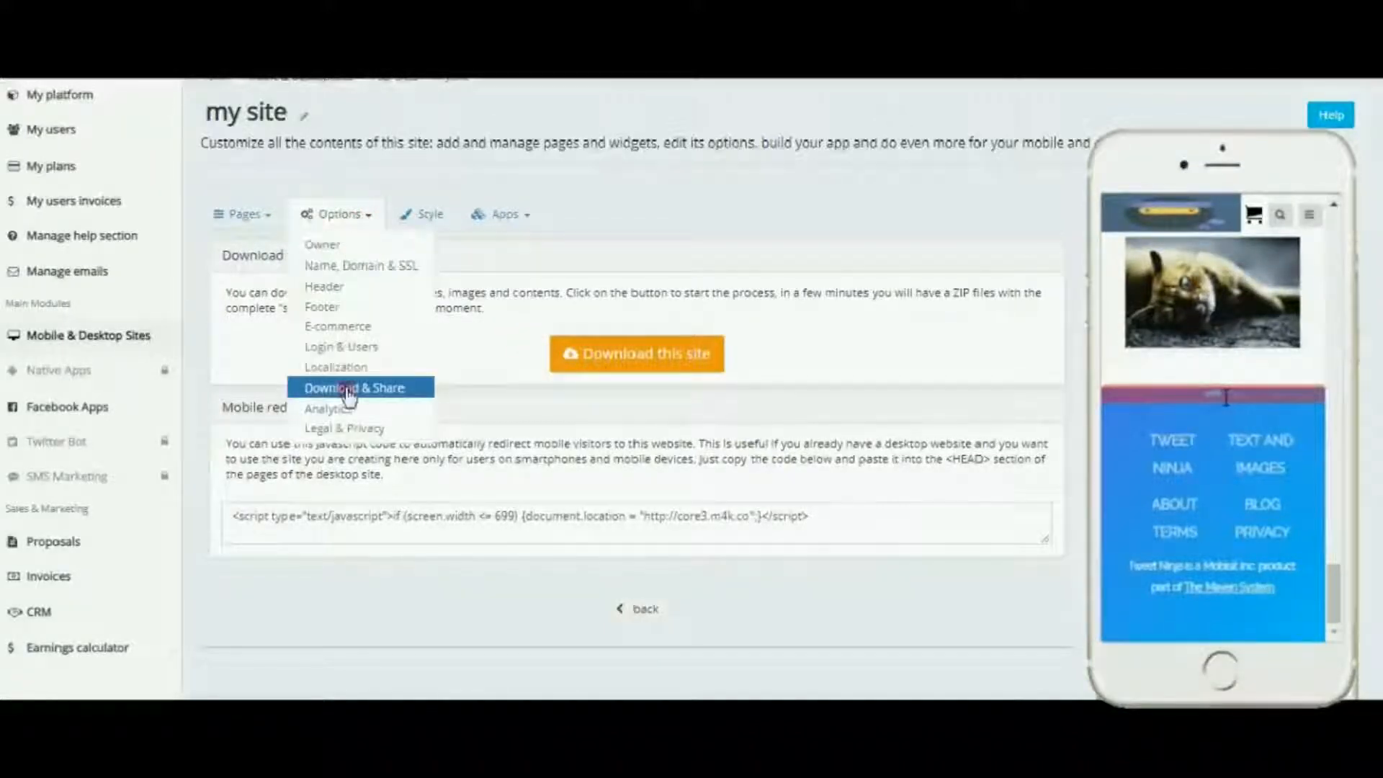
pyautogui.click(332, 410)
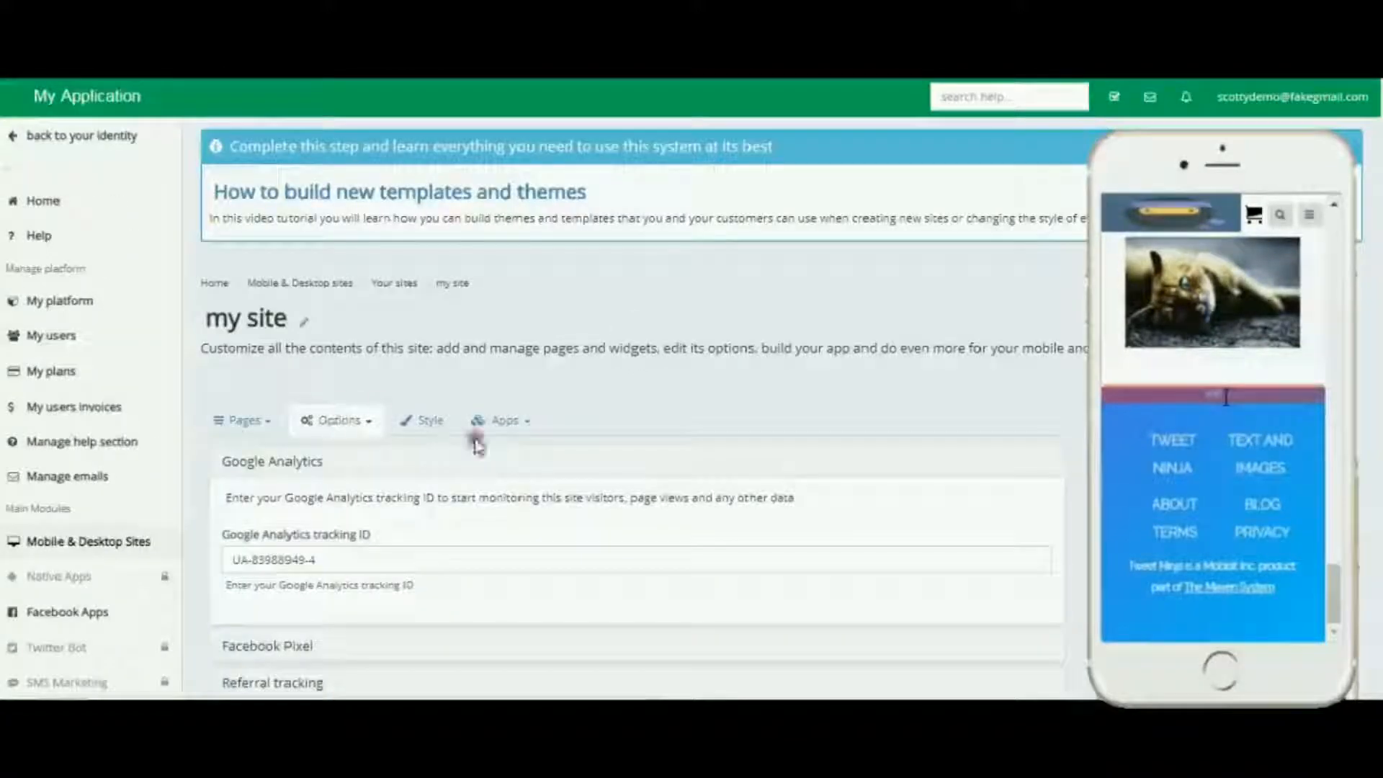
pyautogui.scroll(-2, 886, 485)
pyautogui.scroll(2, 886, 485)
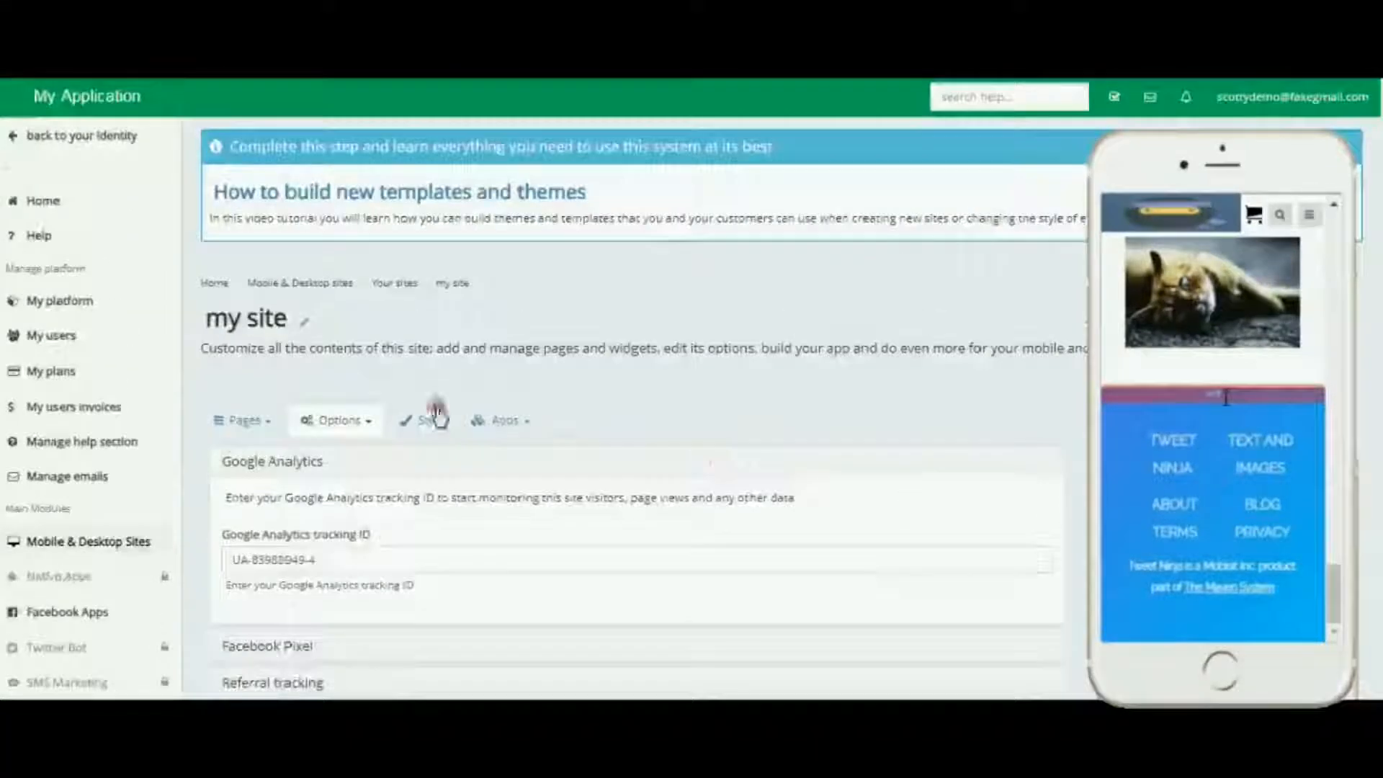
pyautogui.scroll(-3, 576, 476)
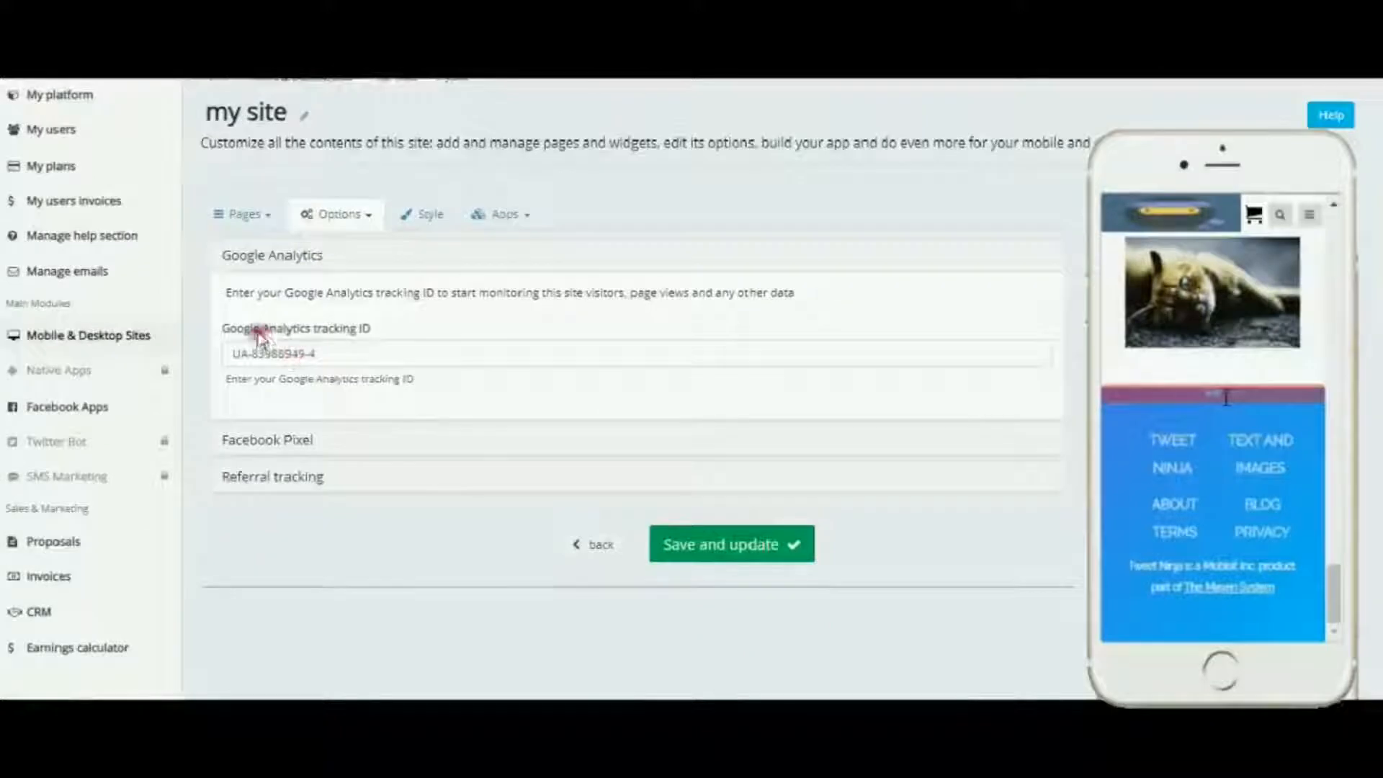
pyautogui.click(294, 441)
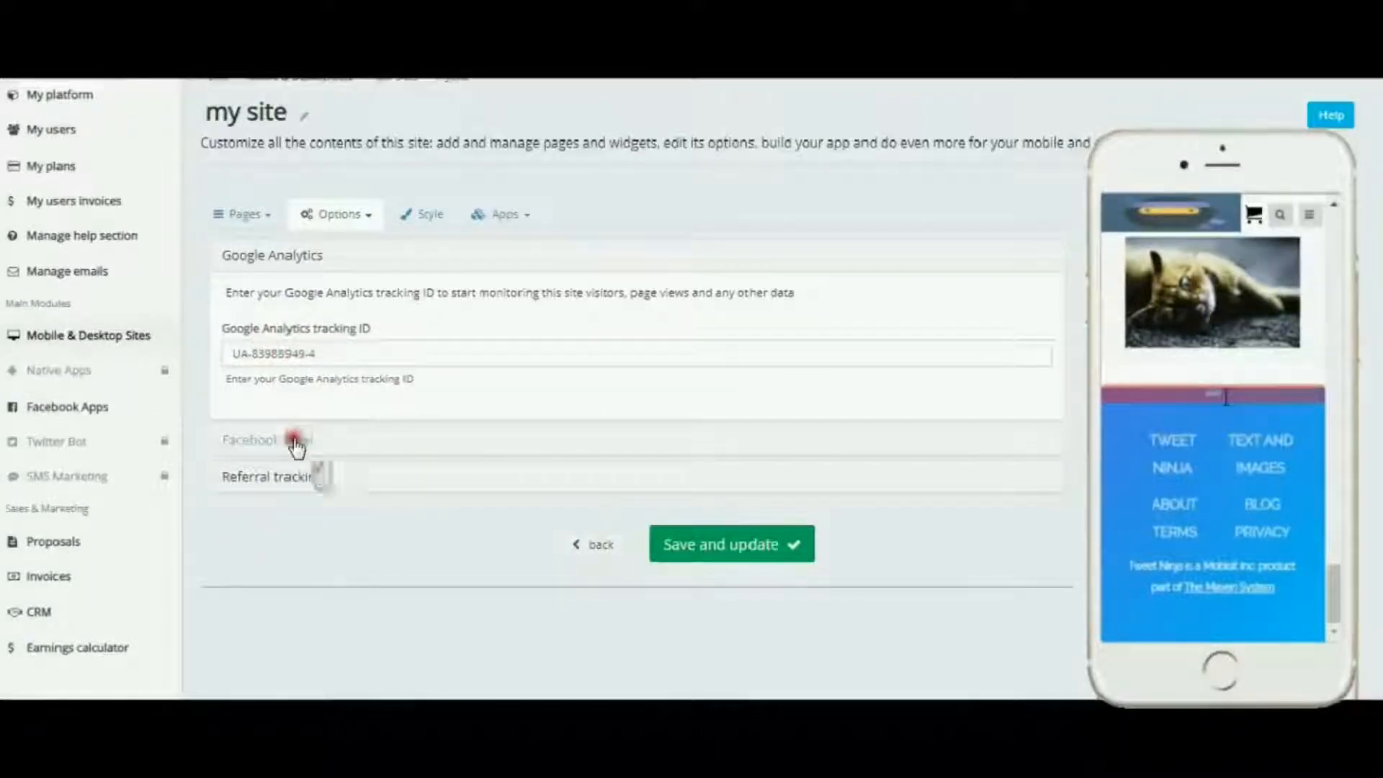
pyautogui.scroll(-2, 534, 442)
pyautogui.click(293, 474)
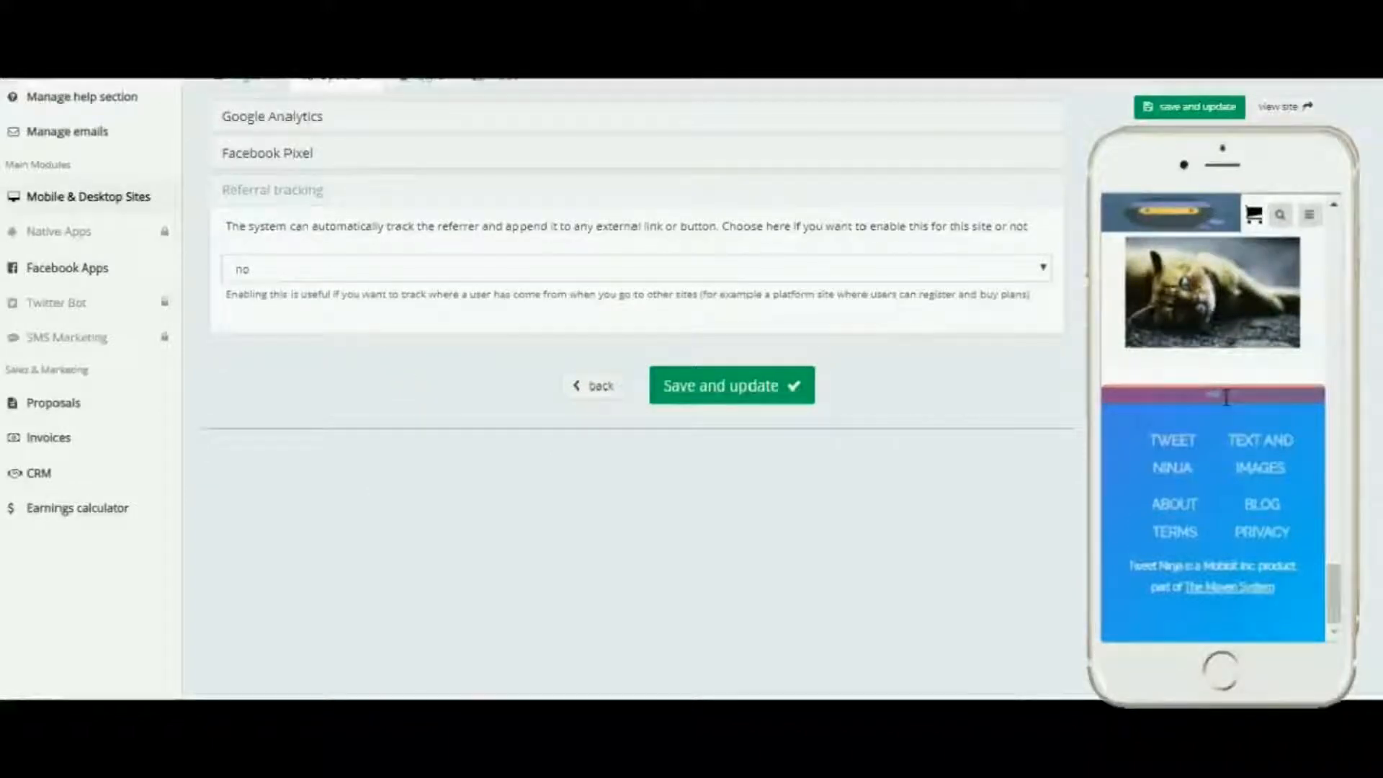
# Step: Switch Referral tracking to yes and back to no
pyautogui.click(1043, 267)
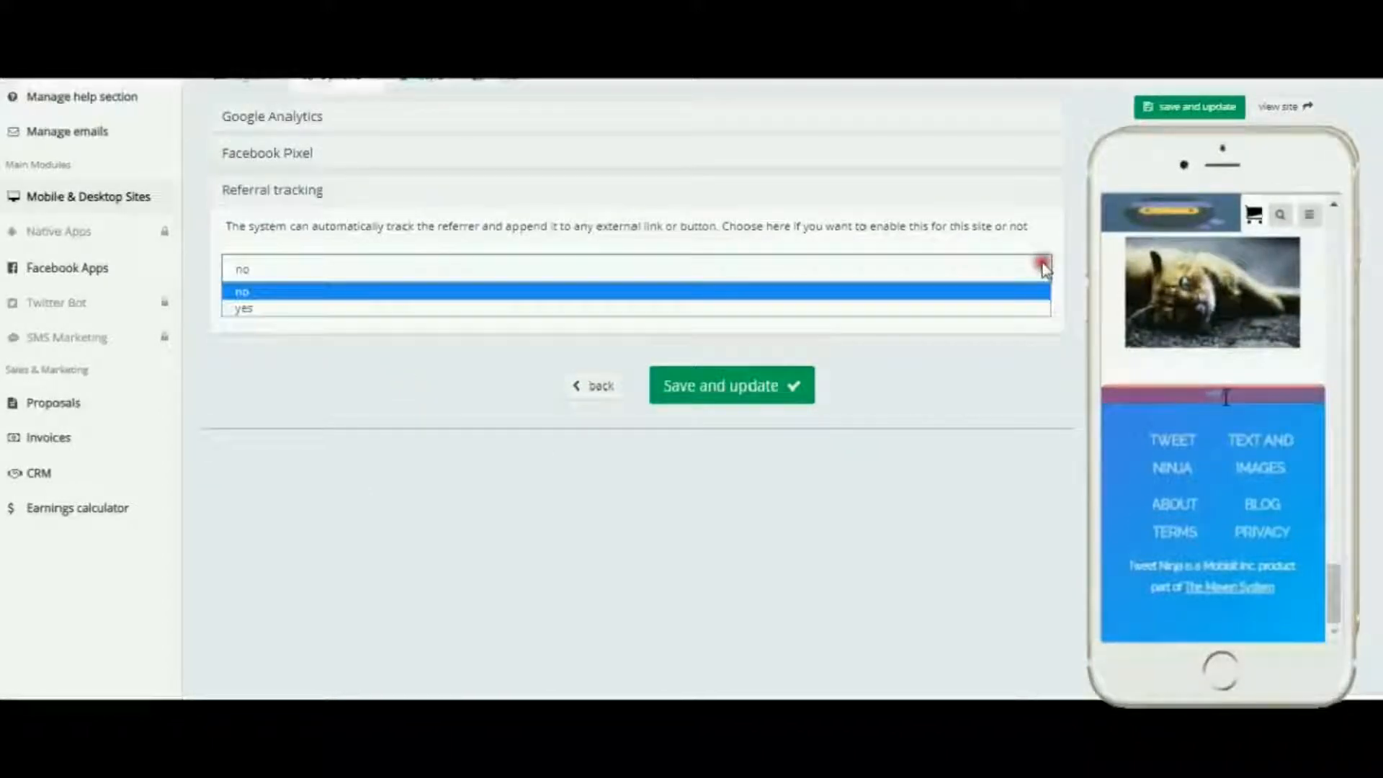
pyautogui.click(1040, 308)
pyautogui.click(1042, 269)
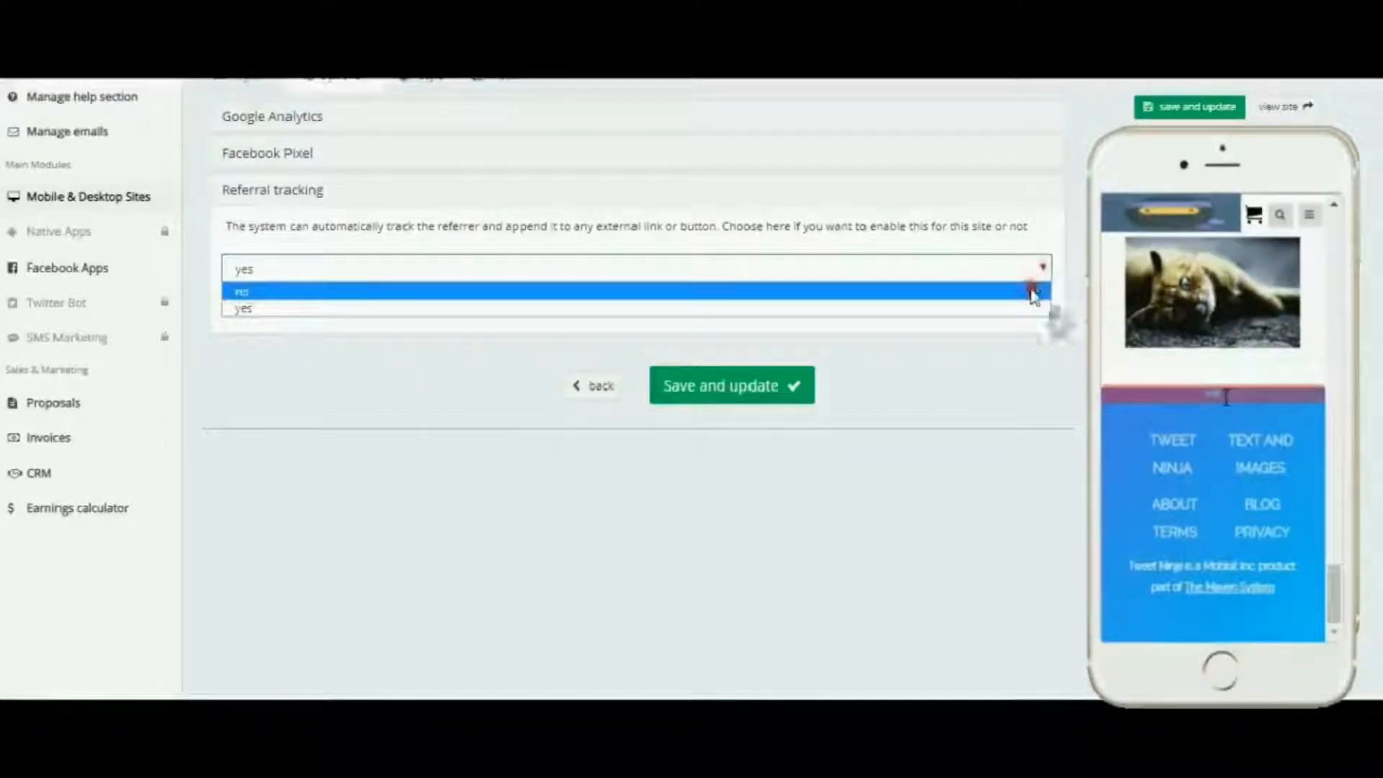
pyautogui.click(1040, 291)
# Step: Open the Legal & Privacy options and view the Terms of Service editor
pyautogui.scroll(4, 521, 431)
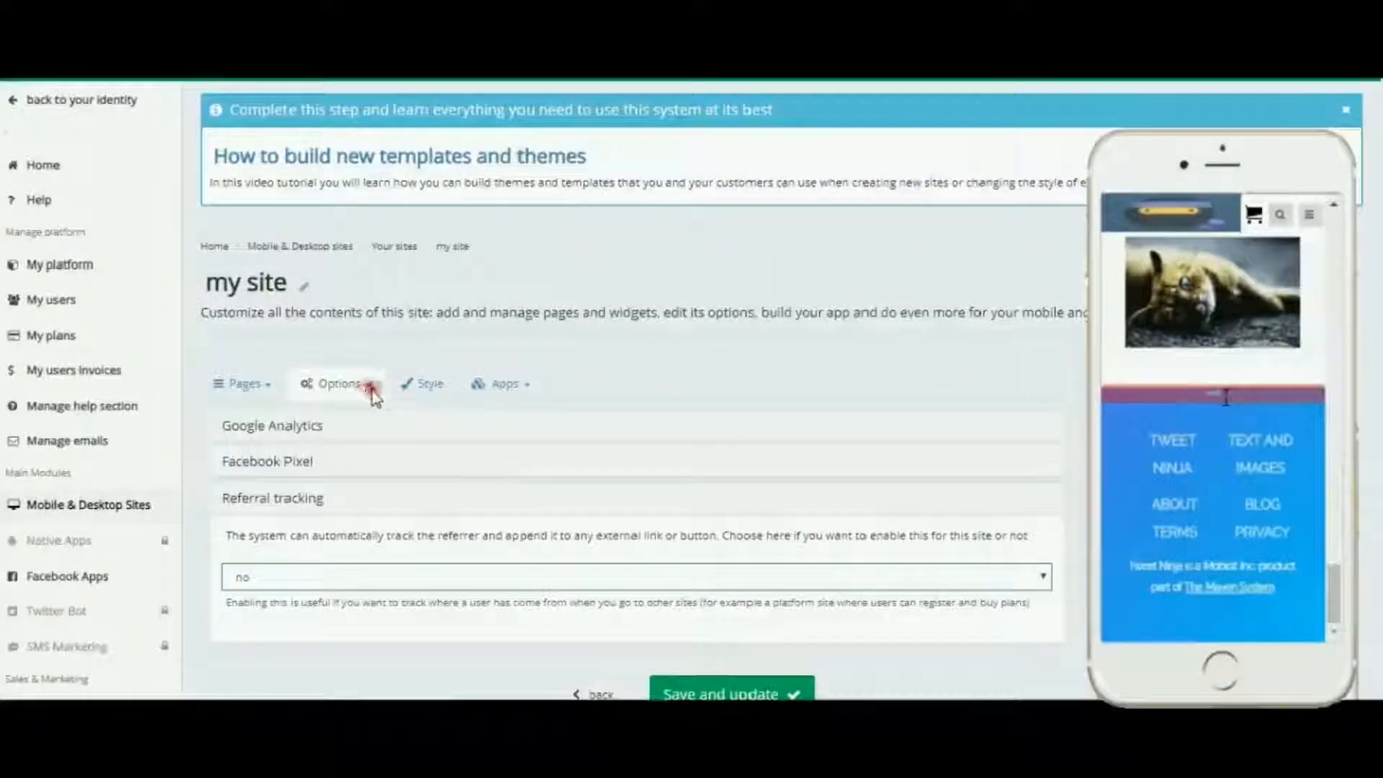
pyautogui.click(364, 384)
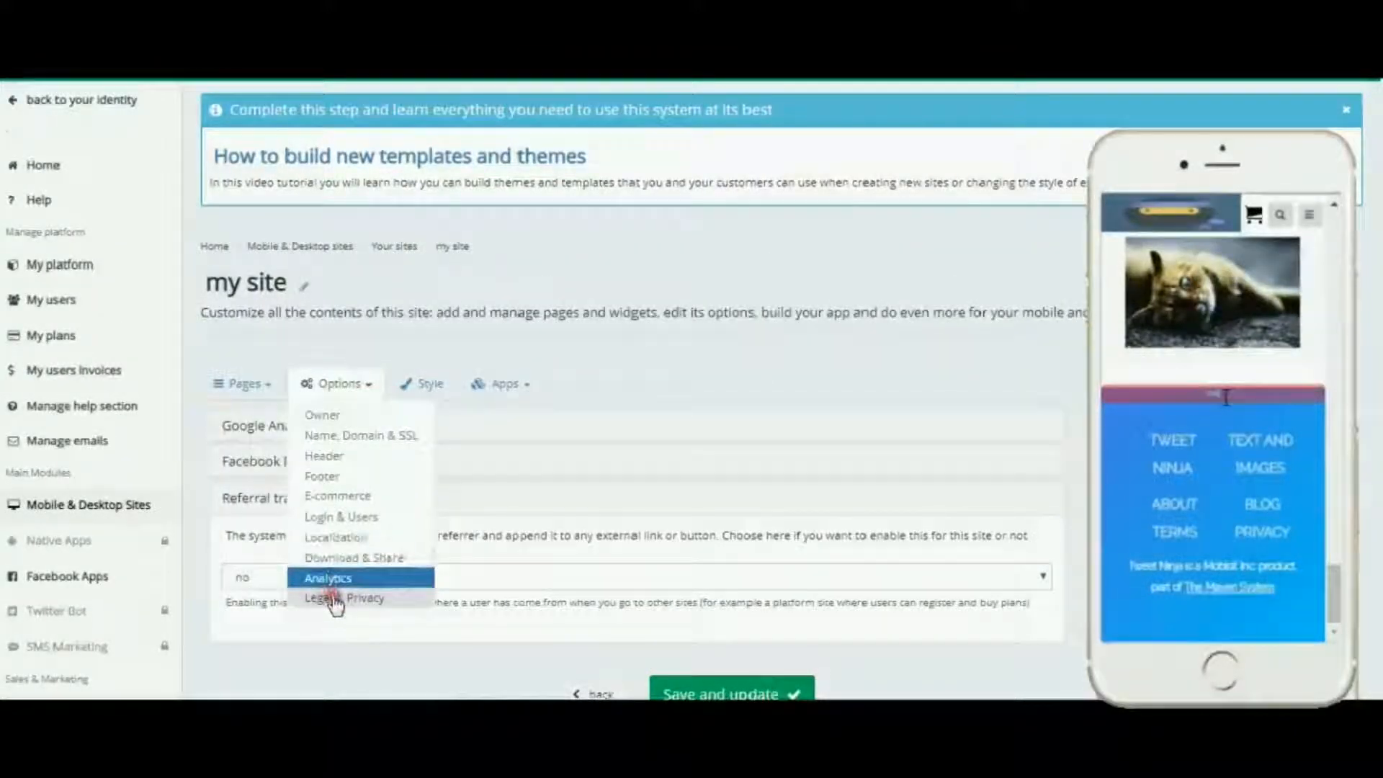
pyautogui.click(335, 598)
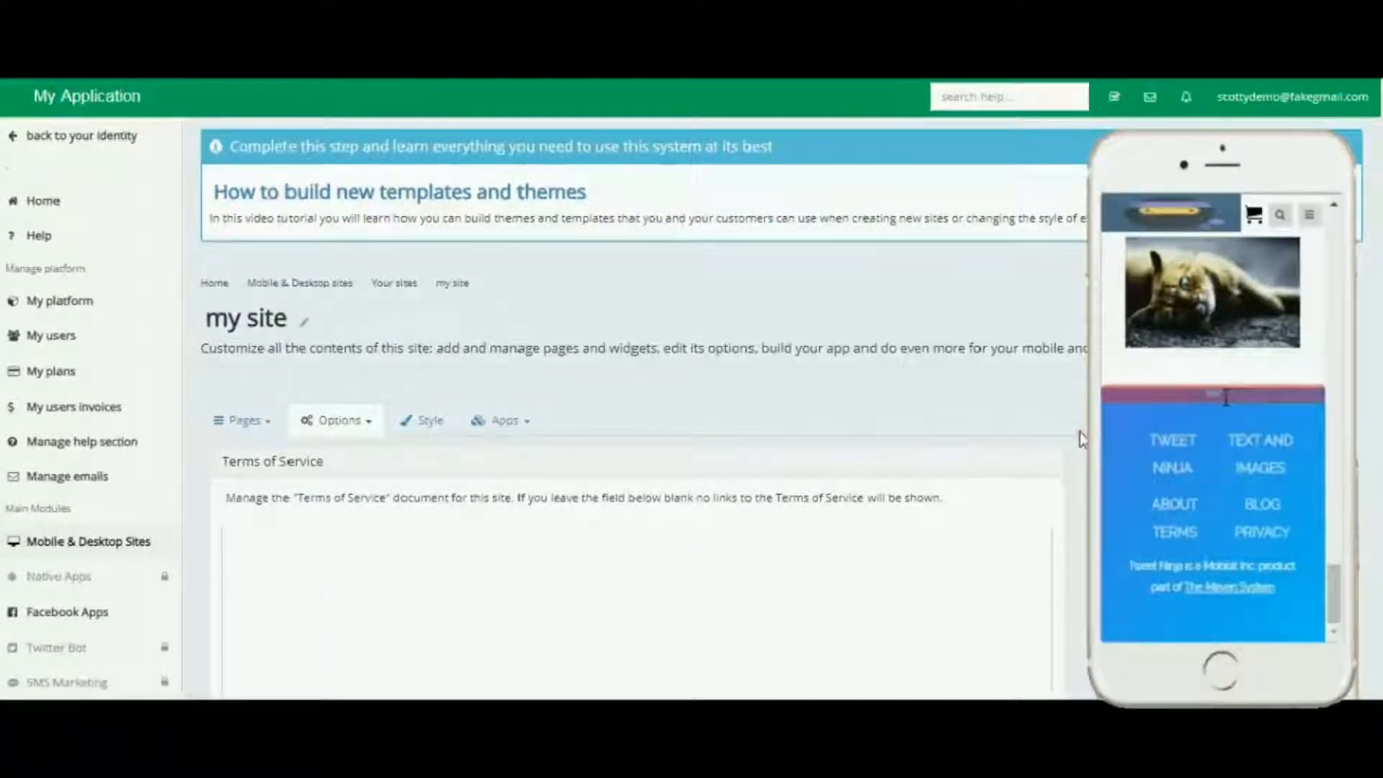
pyautogui.scroll(-1, 1079, 432)
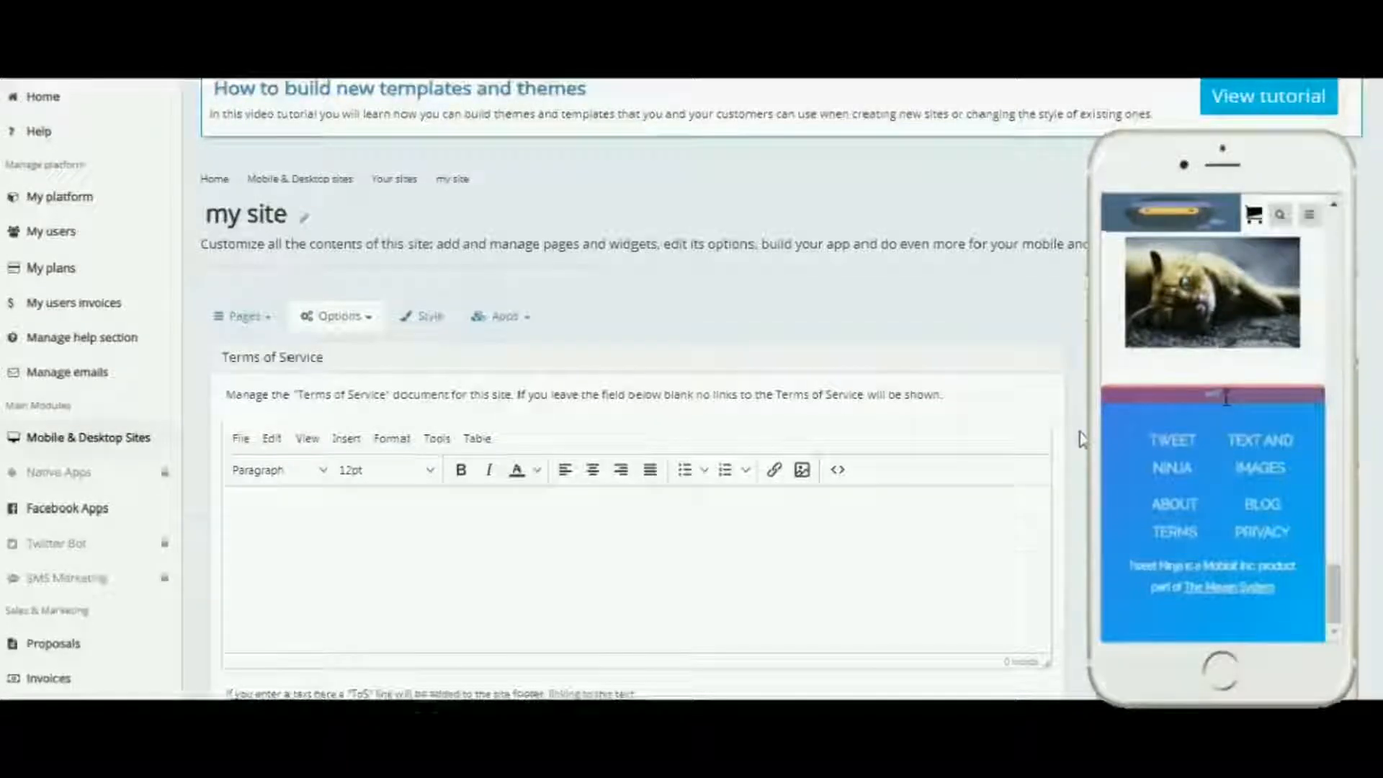
pyautogui.scroll(-2, 1079, 433)
pyautogui.click(483, 357)
# Step: Expand the Privacy Policy, Cookie Policy and Disclaimer sections of the legal options
pyautogui.scroll(-1, 732, 365)
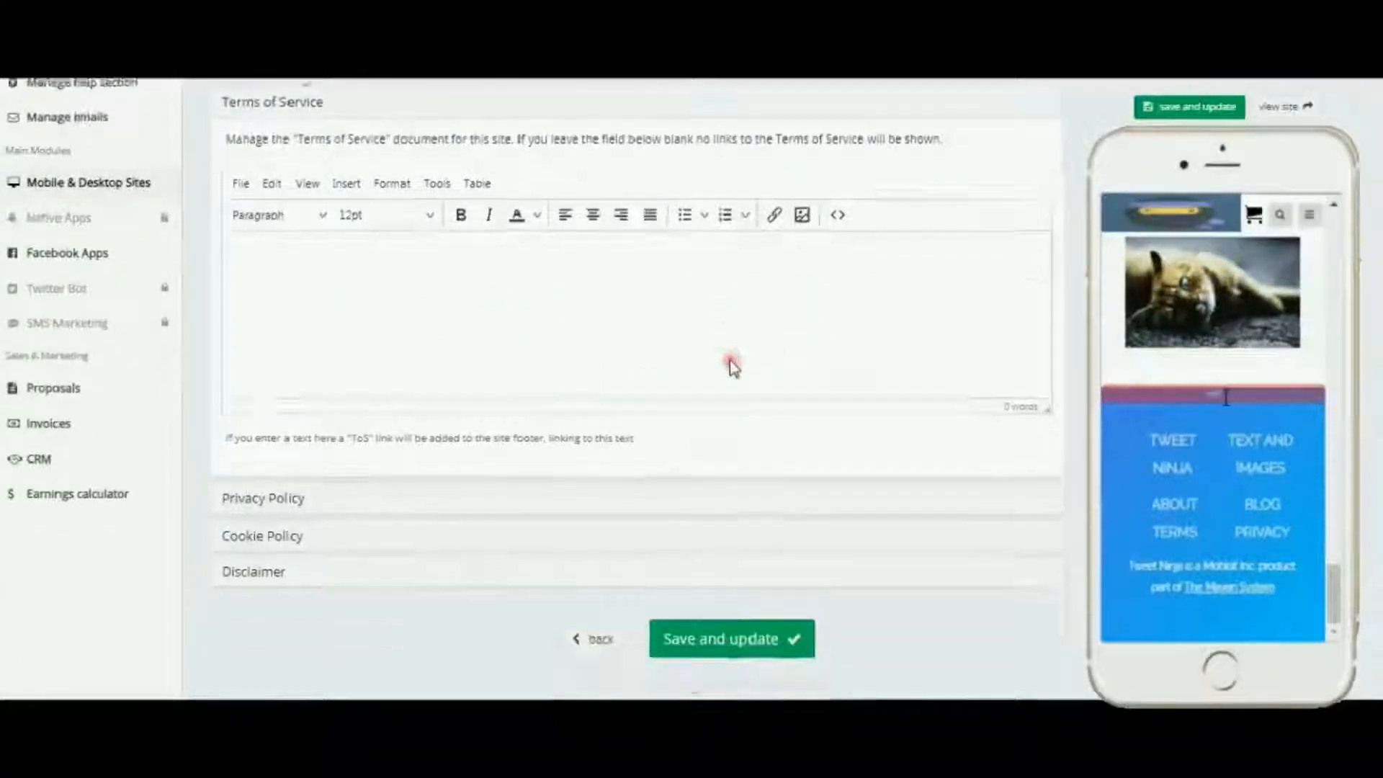
pyautogui.click(257, 451)
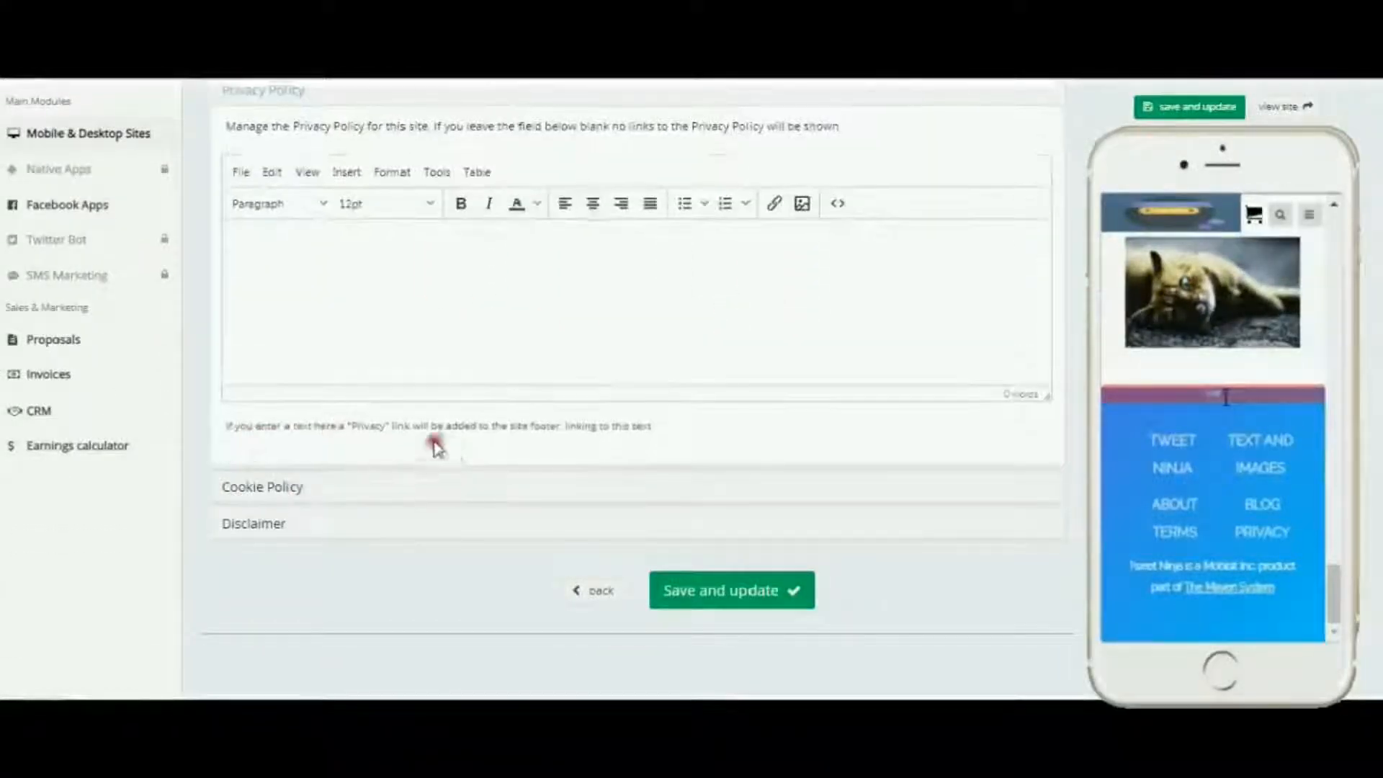
pyautogui.click(255, 490)
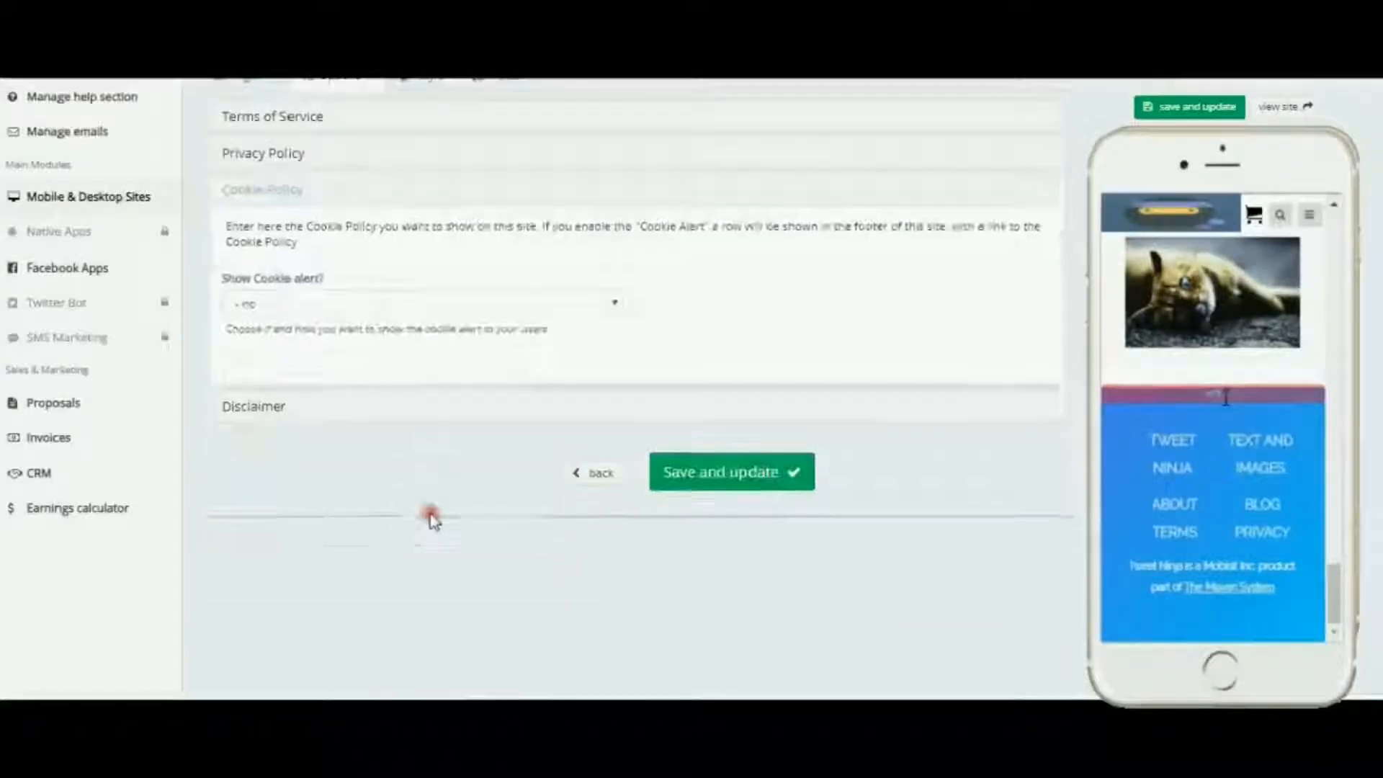
pyautogui.click(278, 408)
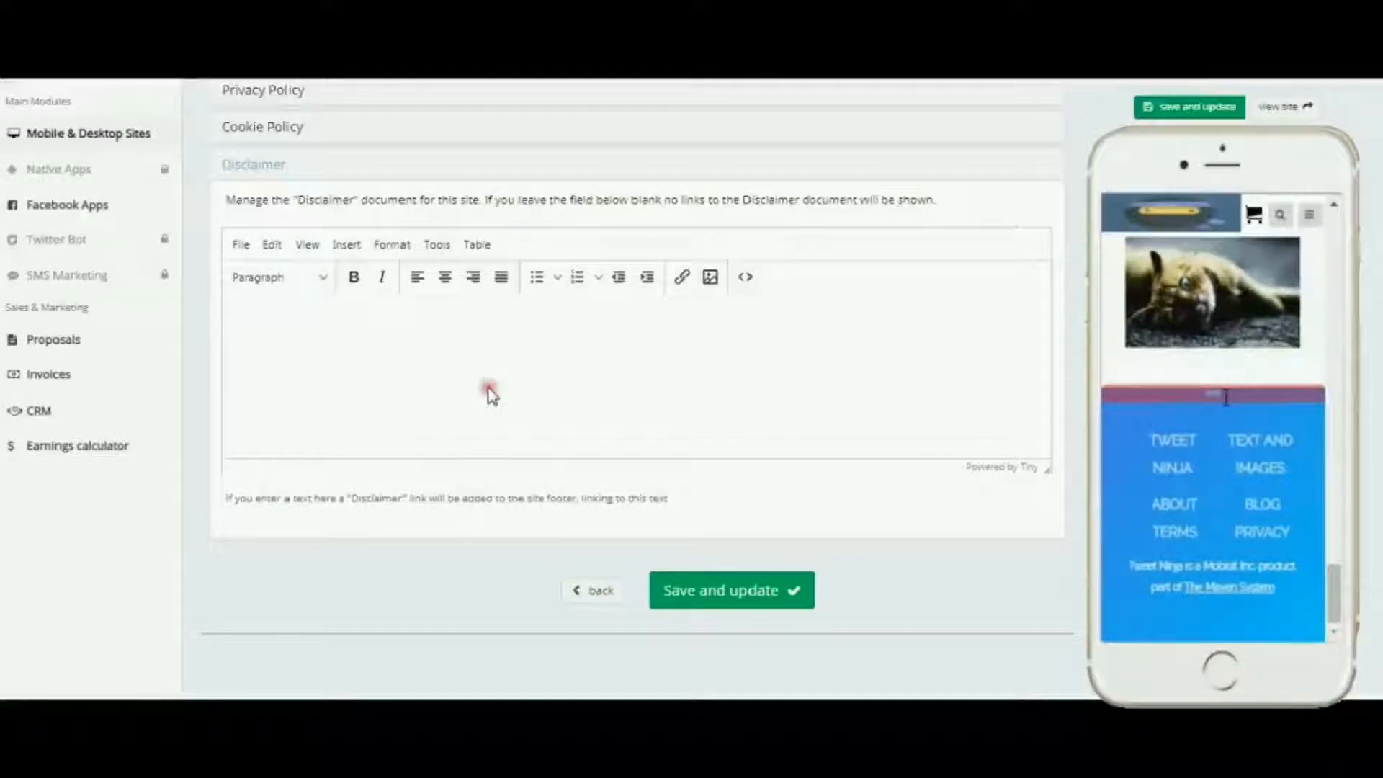
# Step: Open the site Options list to review its sections
pyautogui.scroll(5, 485, 393)
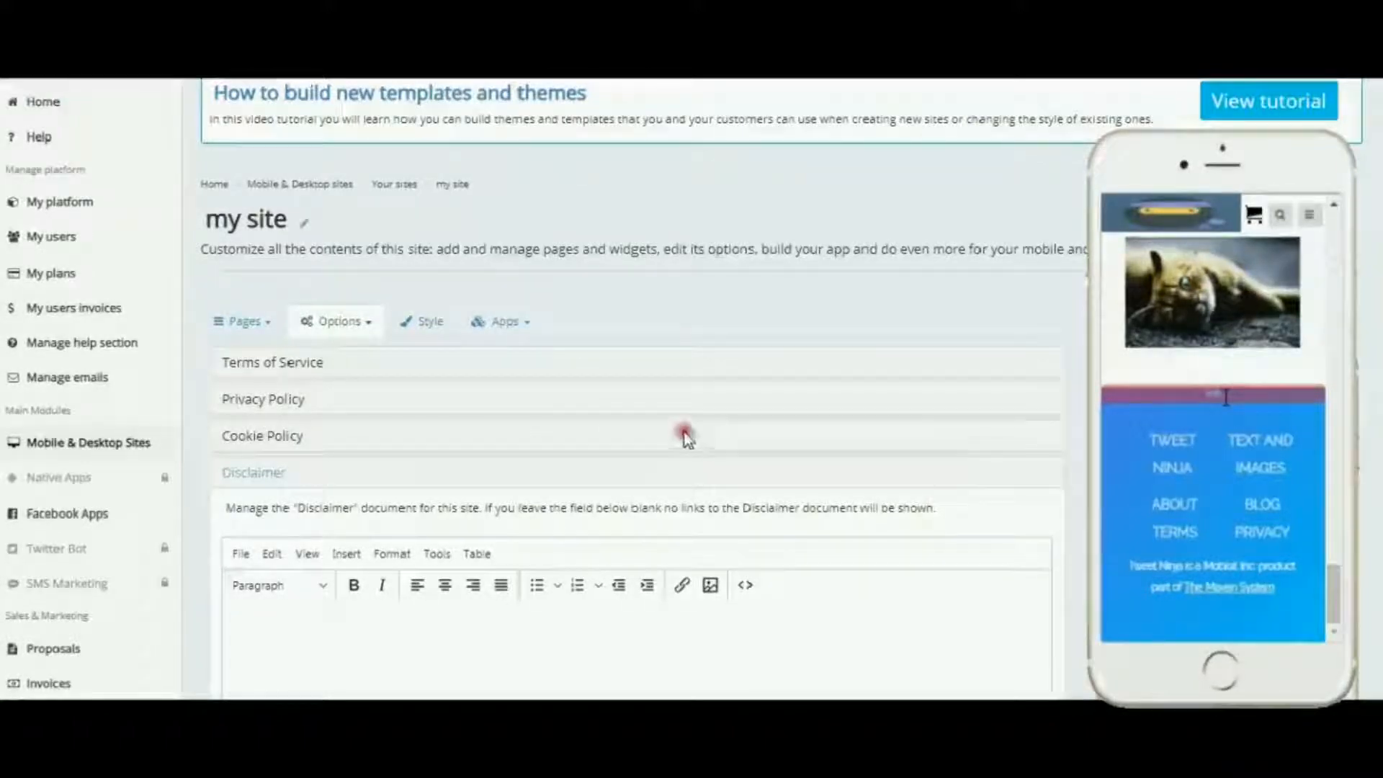
pyautogui.click(364, 323)
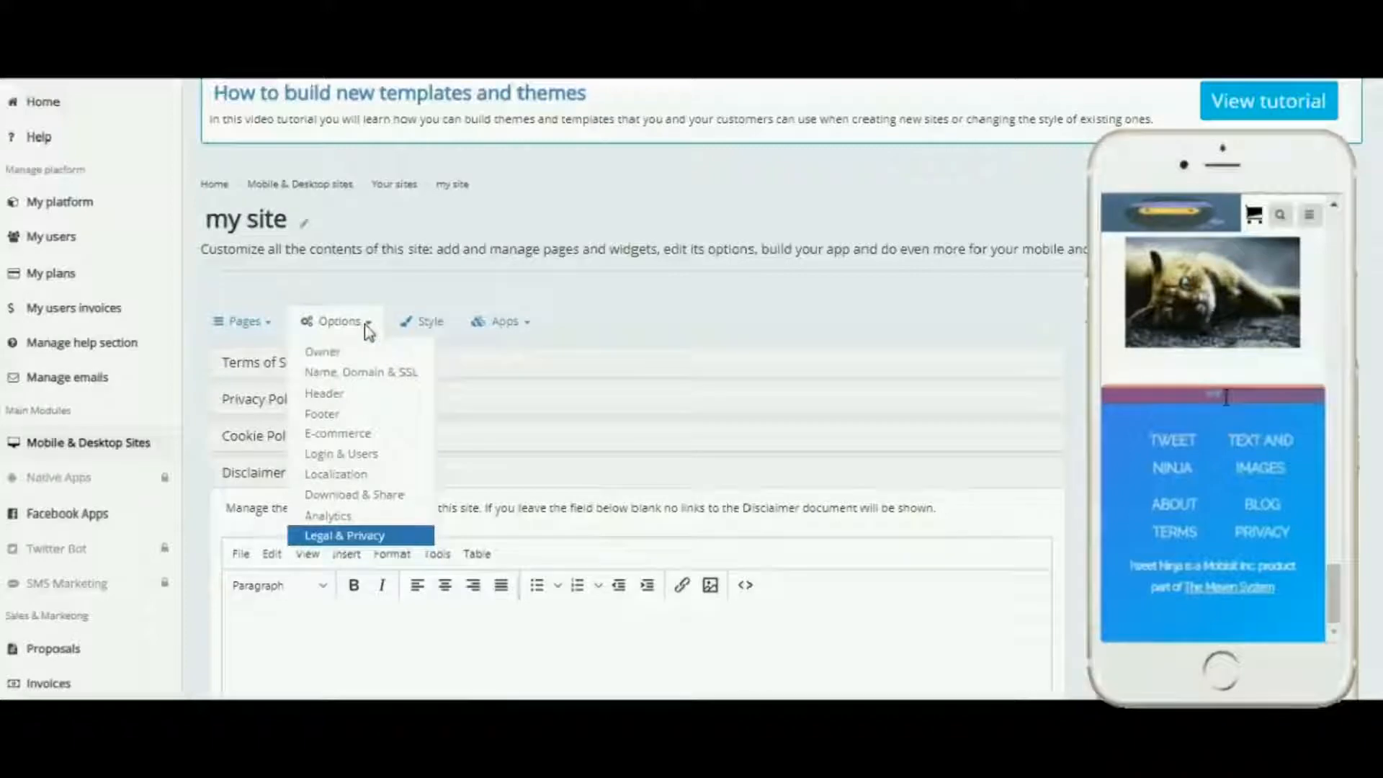
pyautogui.click(330, 353)
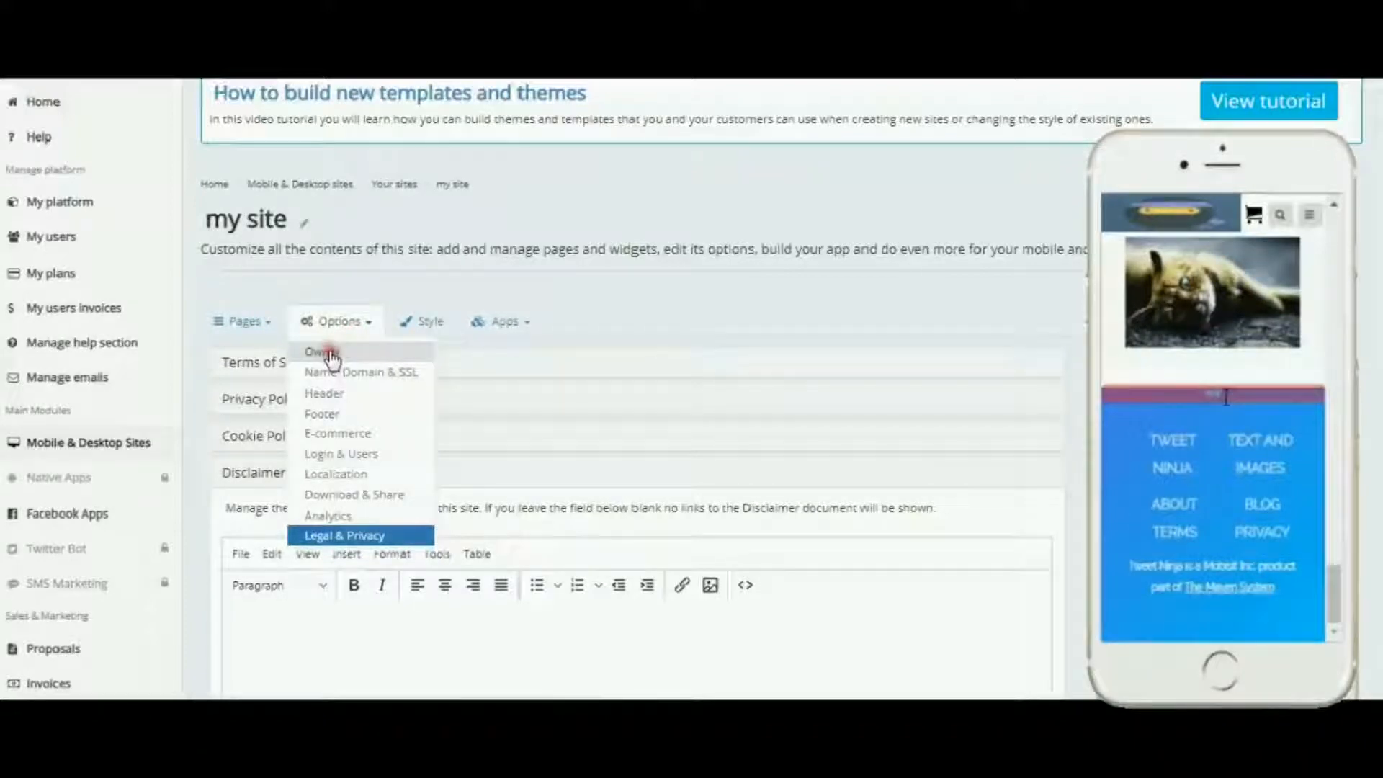
pyautogui.click(337, 404)
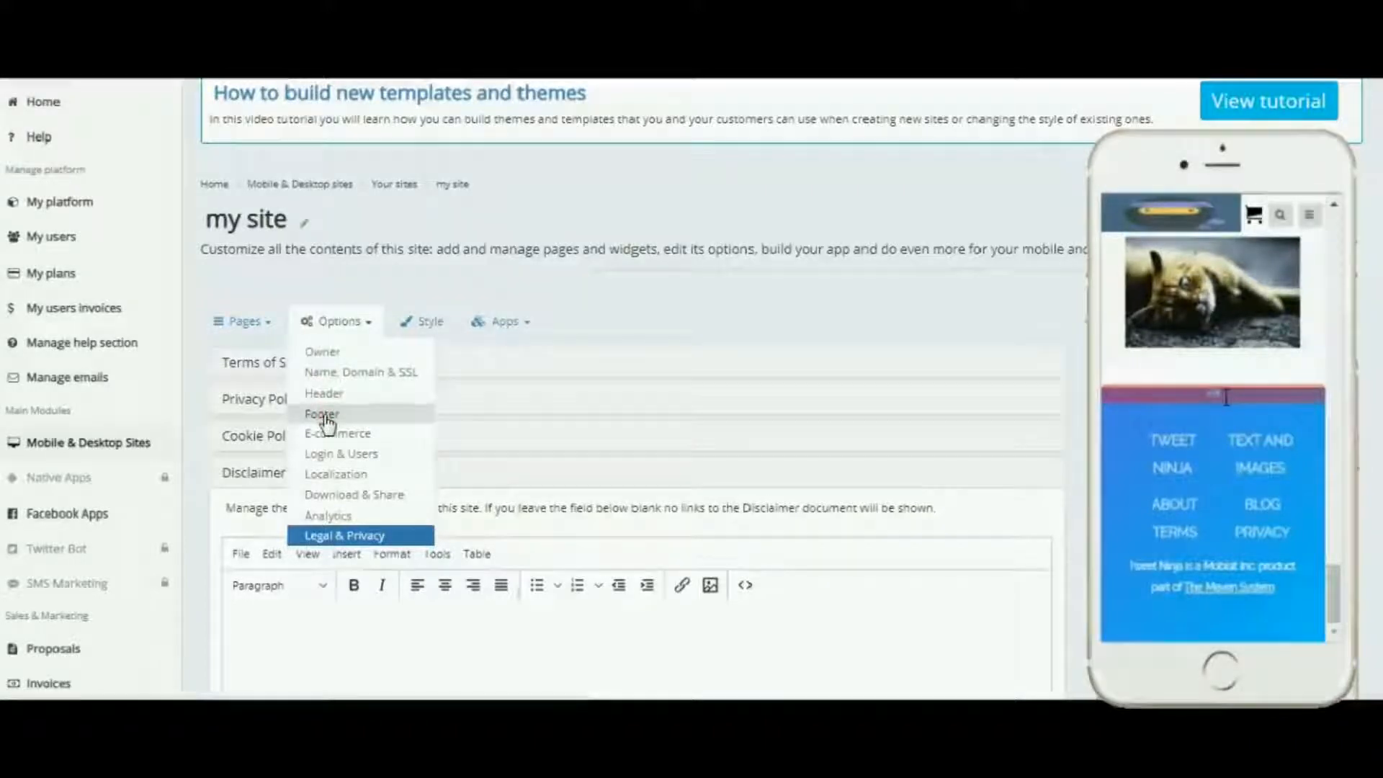